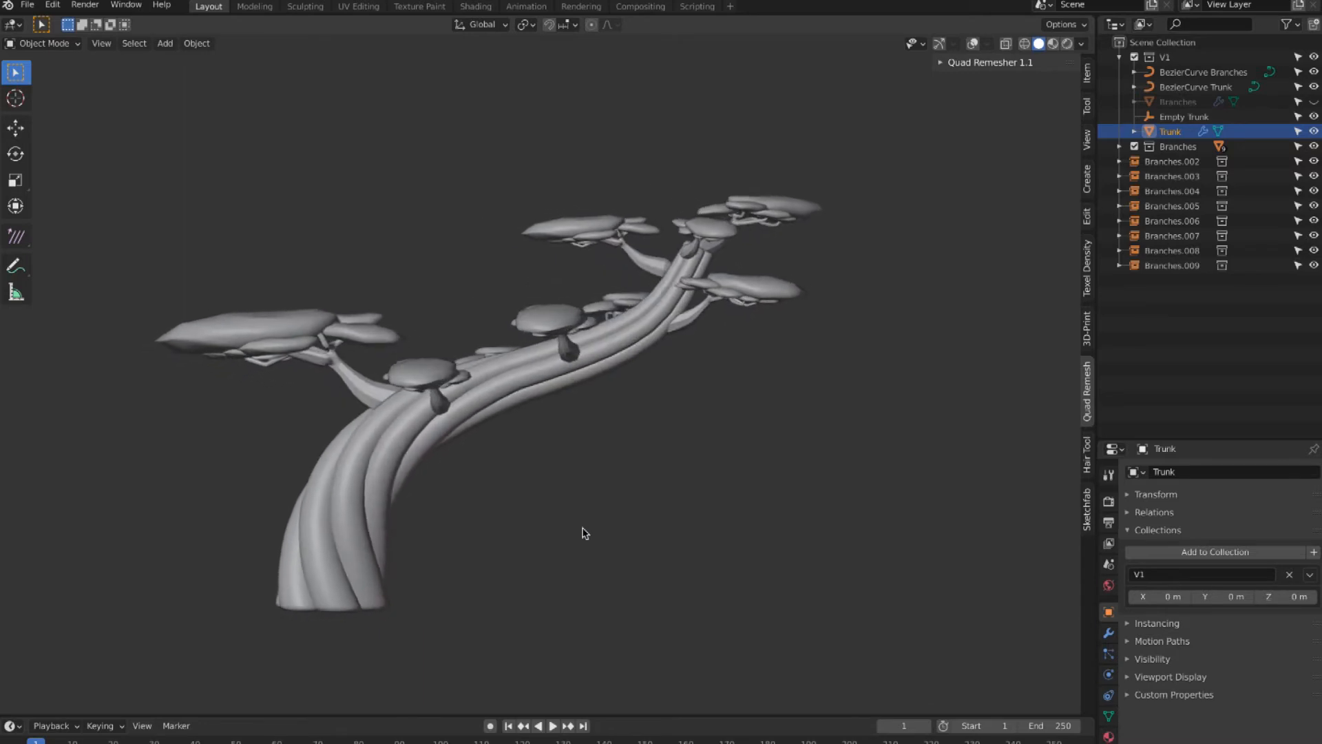
Start a new General file without saving the changes to the open tree file.
key(ctrl+n)
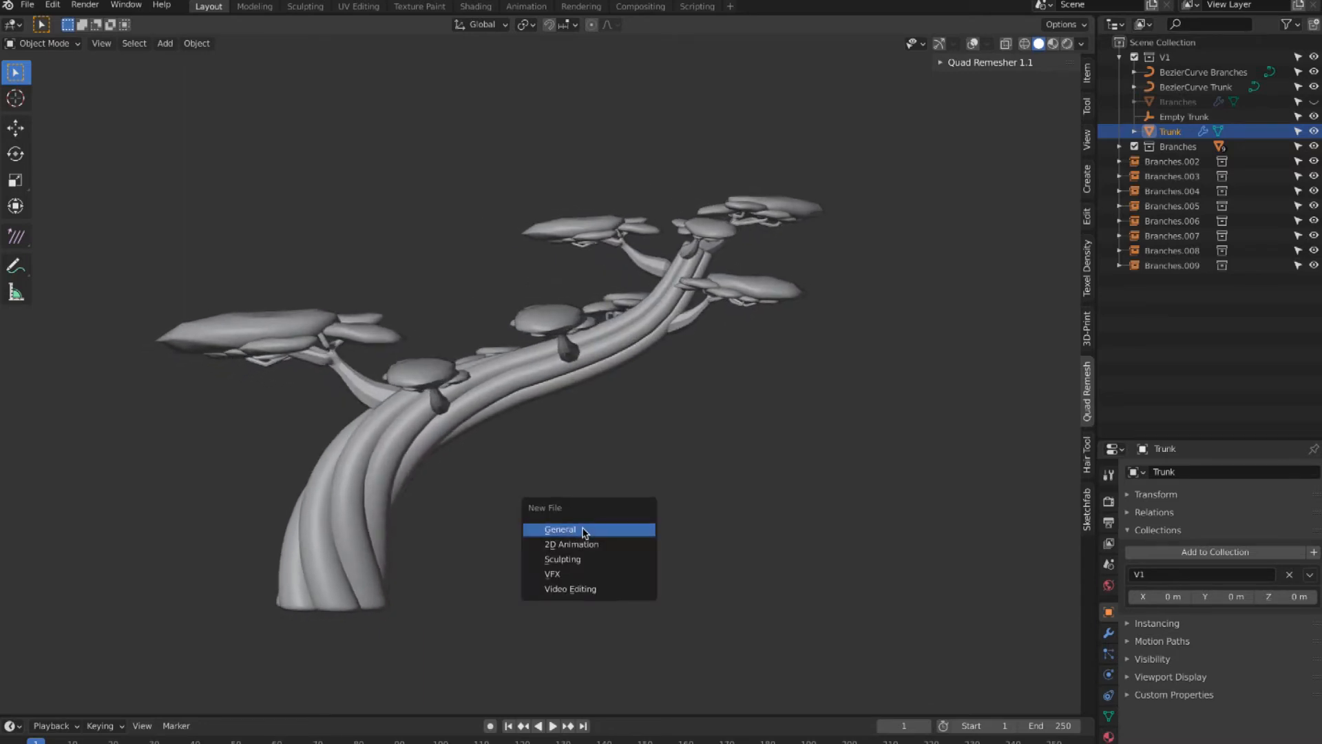
click(584, 530)
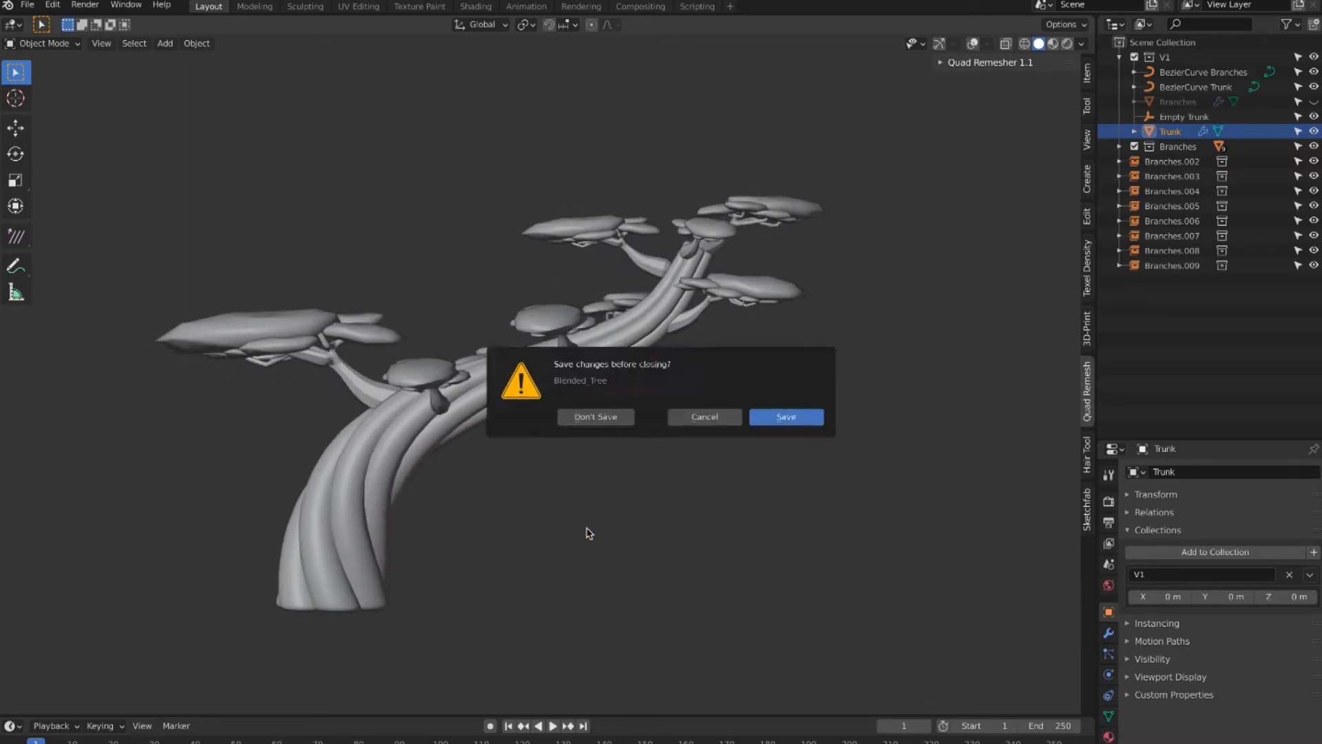
click(596, 418)
middle_drag(630, 459, 626, 458)
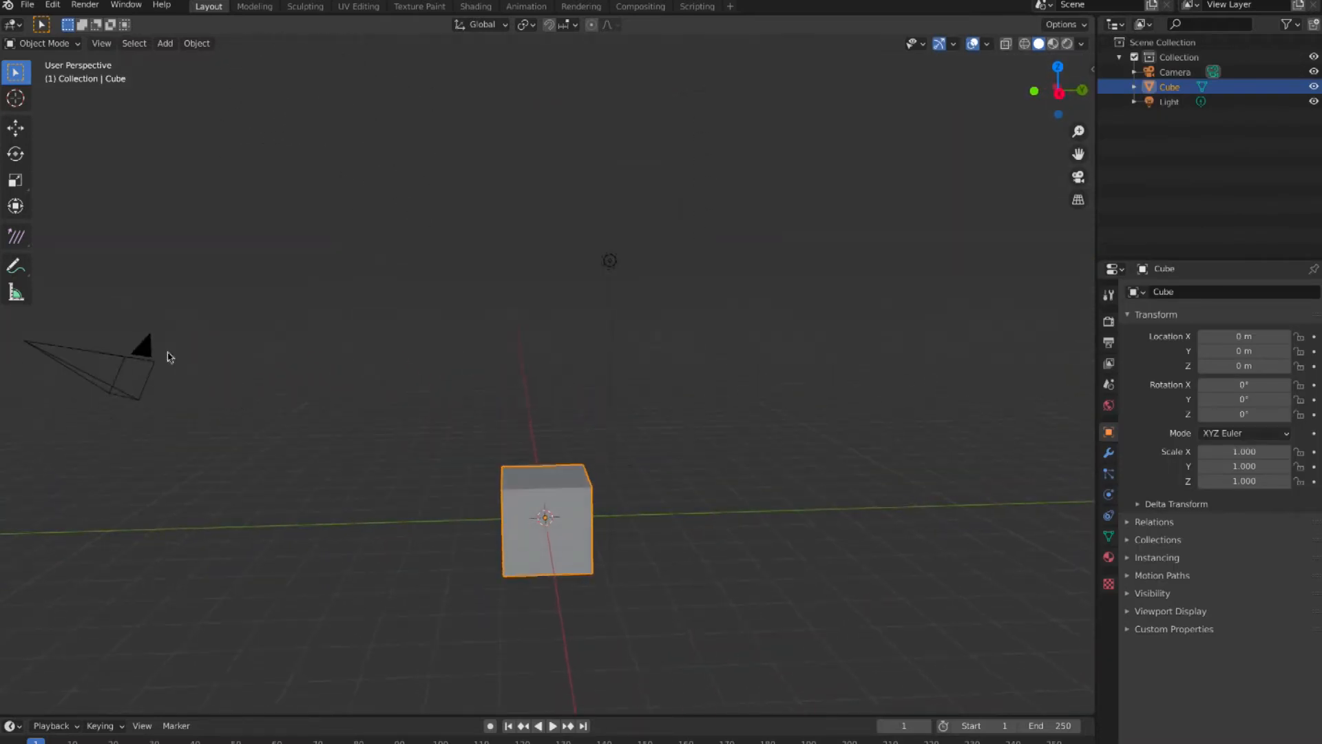
Delete the default camera and light from the scene.
click(144, 365)
shift+click(606, 276)
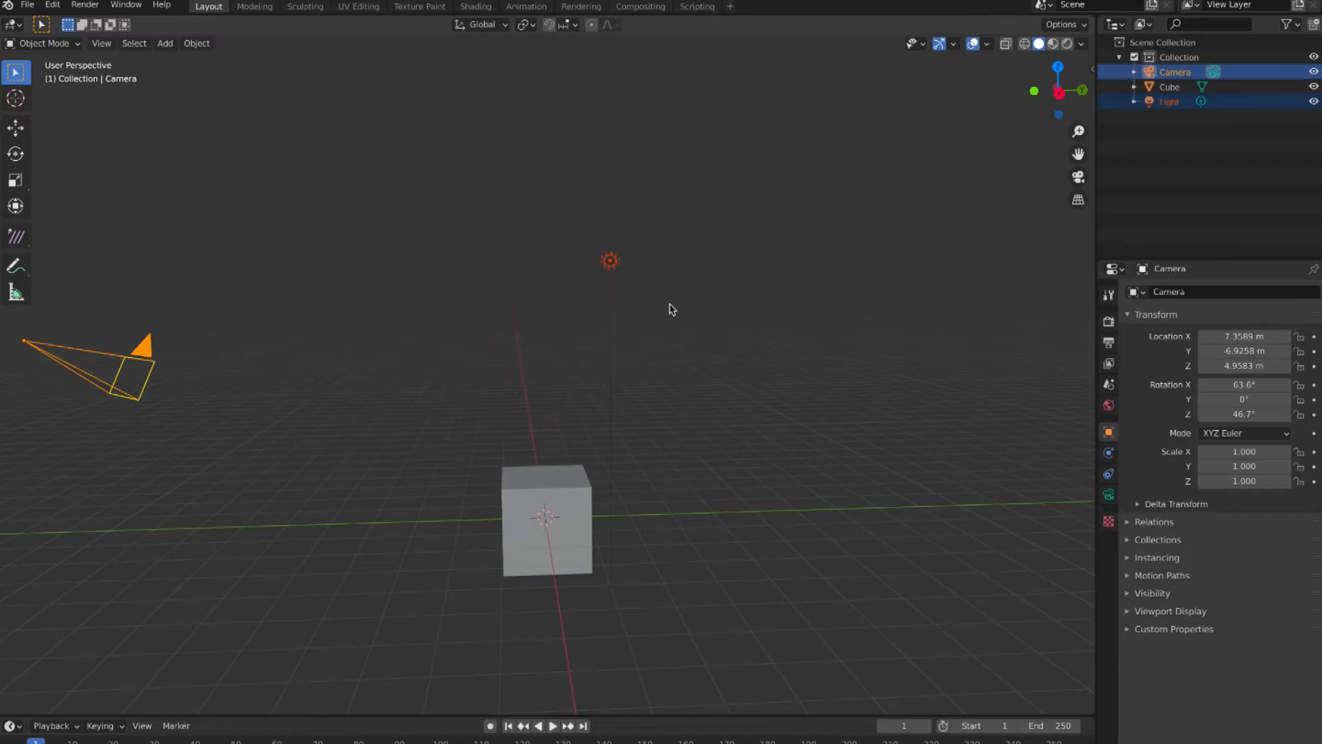
key(x)
click(681, 307)
Stretch the default cube along Z in front orthographic view and set its Z scale to 6.
middle_drag(683, 394, 628, 423)
key(KP_5)
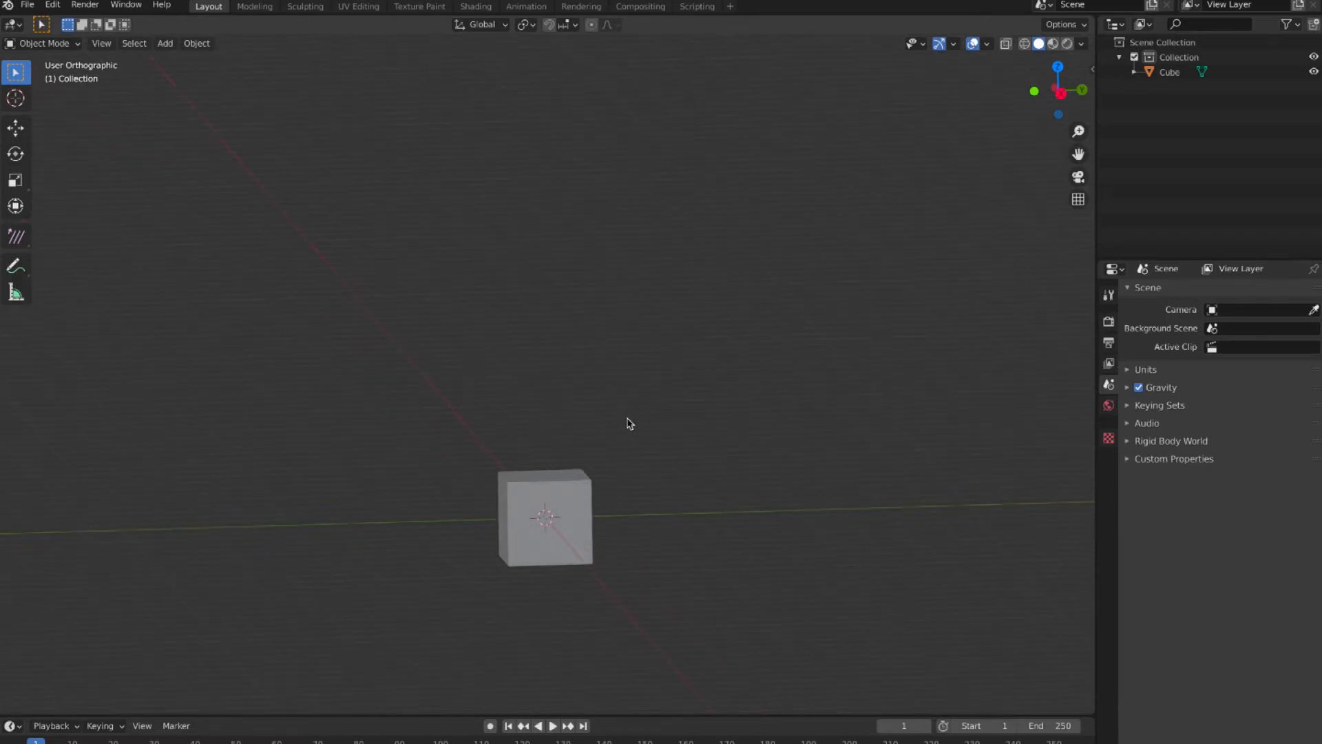
key(KP_1)
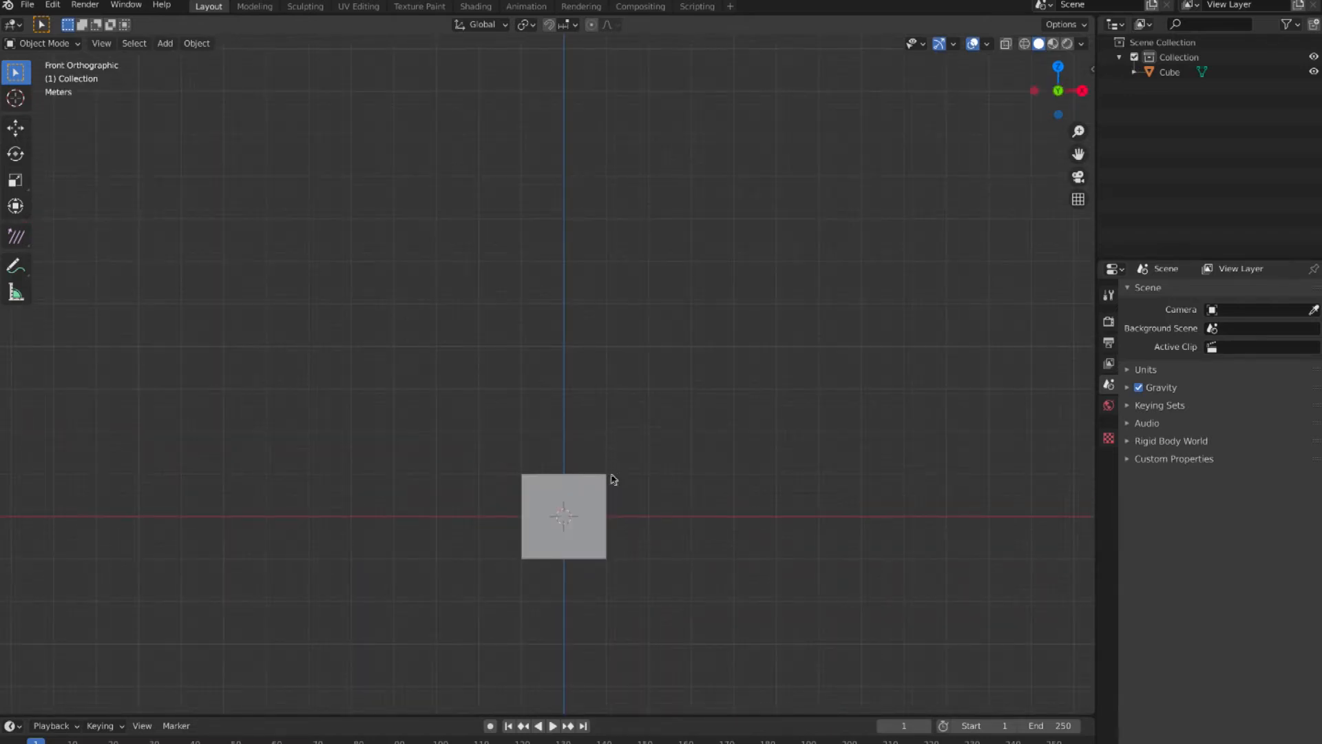
click(604, 499)
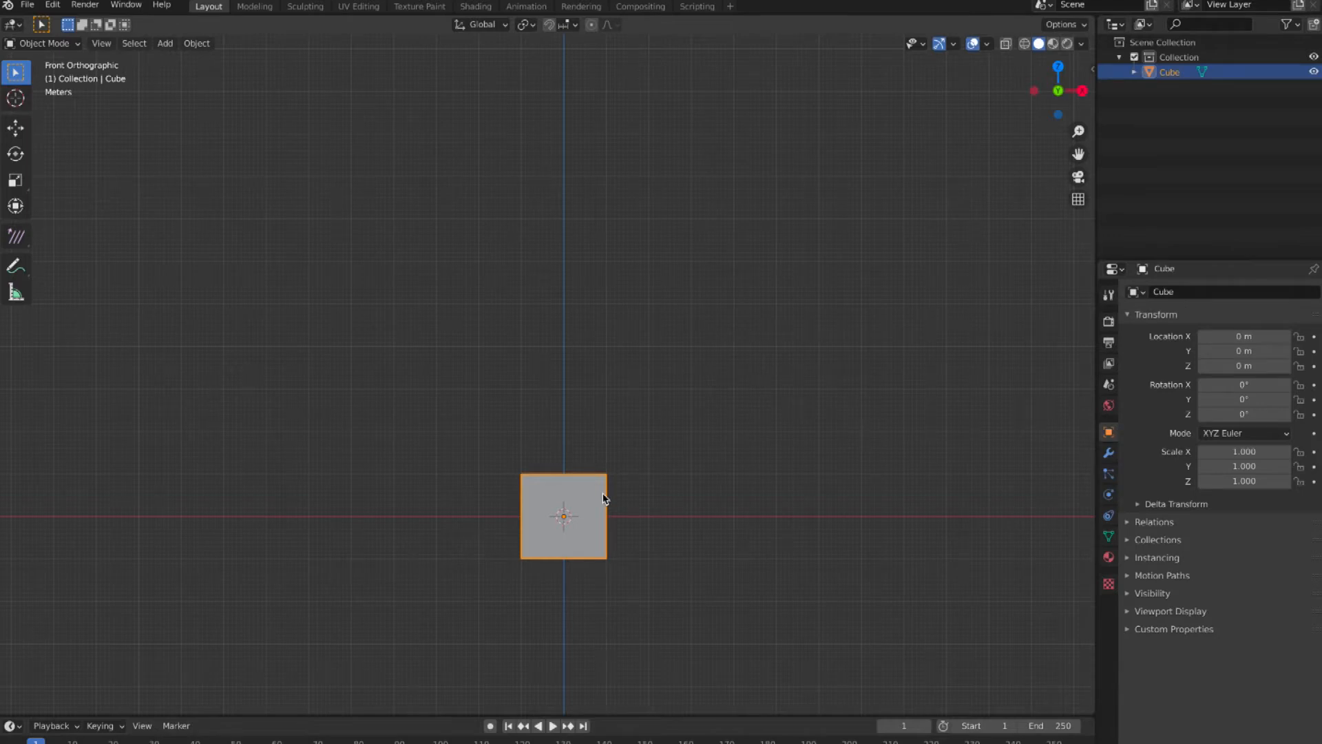
scroll(603, 498, up, 1)
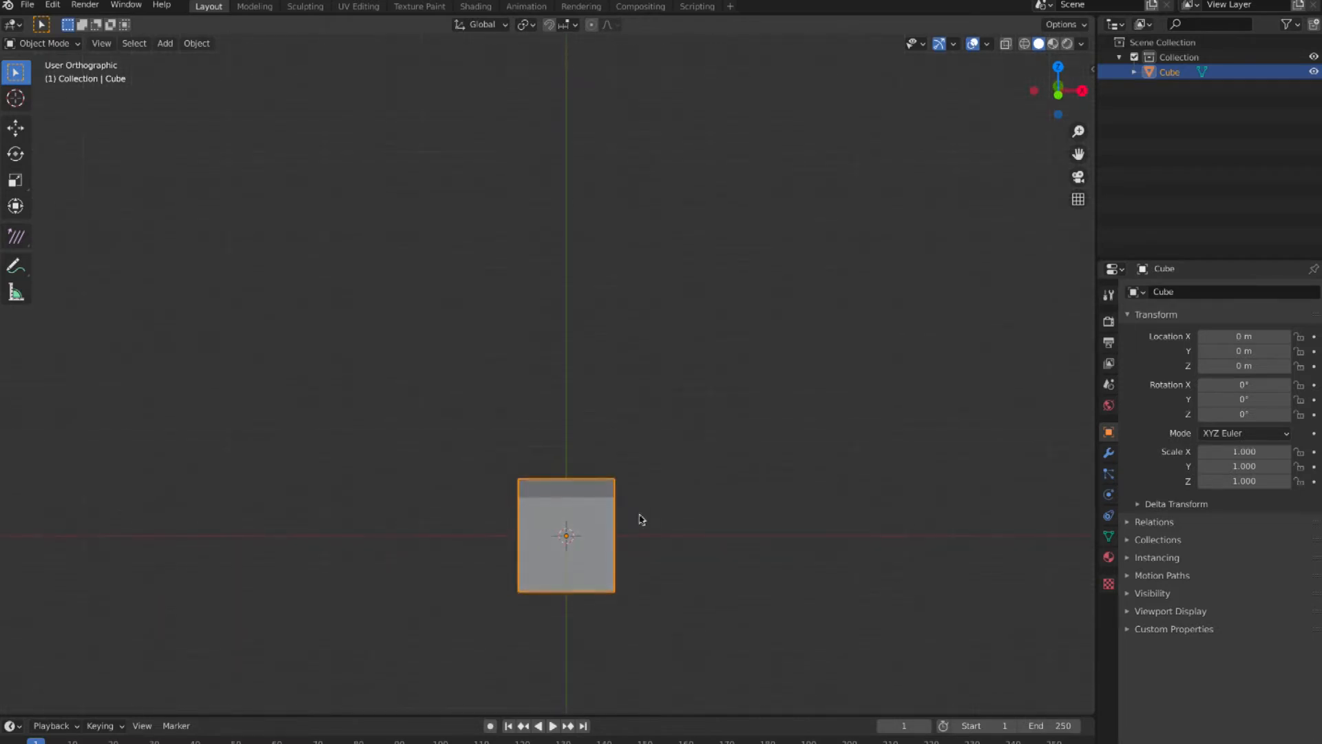
key(s)
key(z)
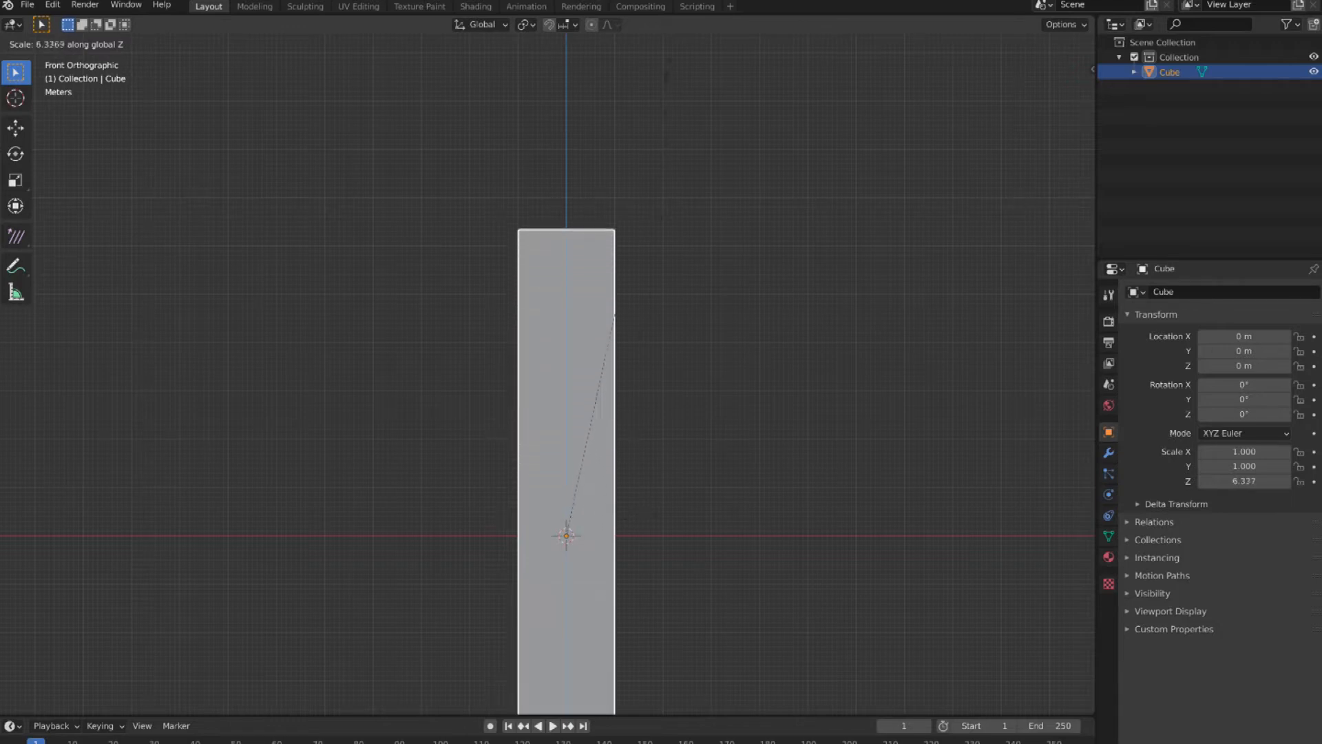
click(709, 349)
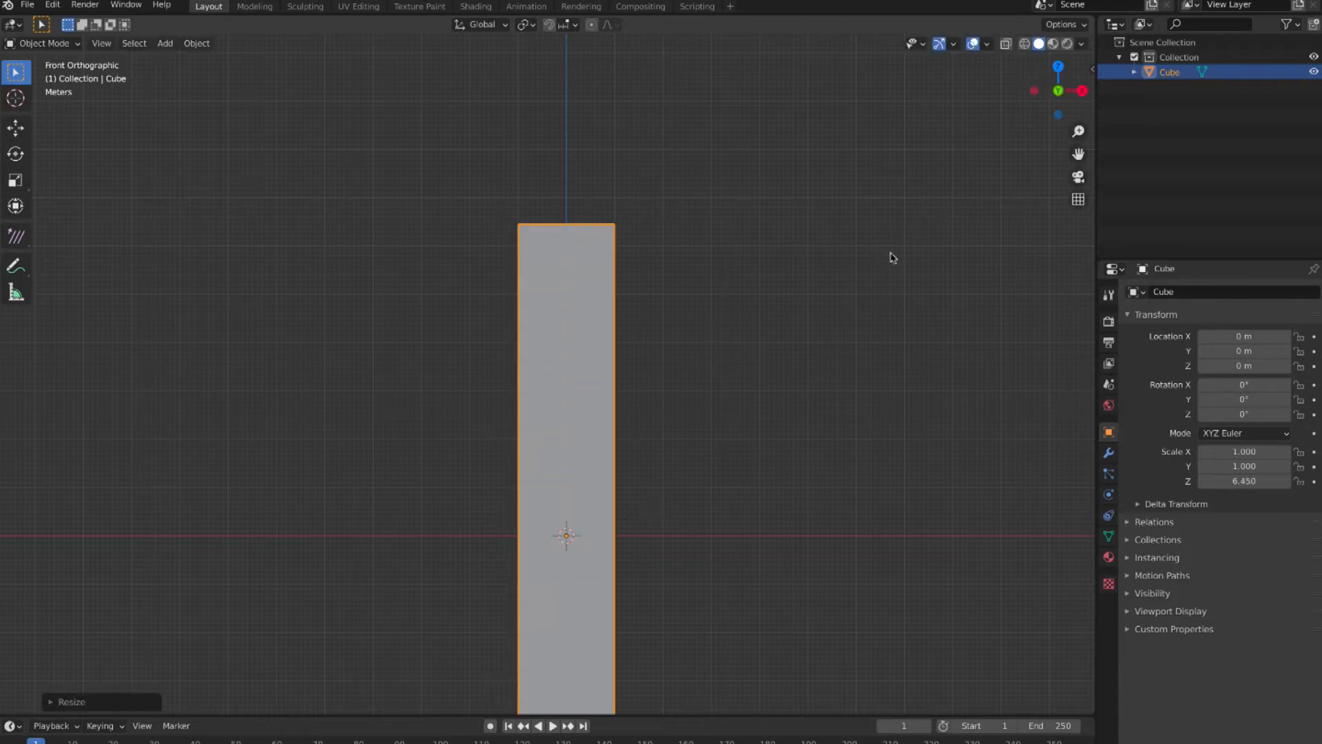
key(n)
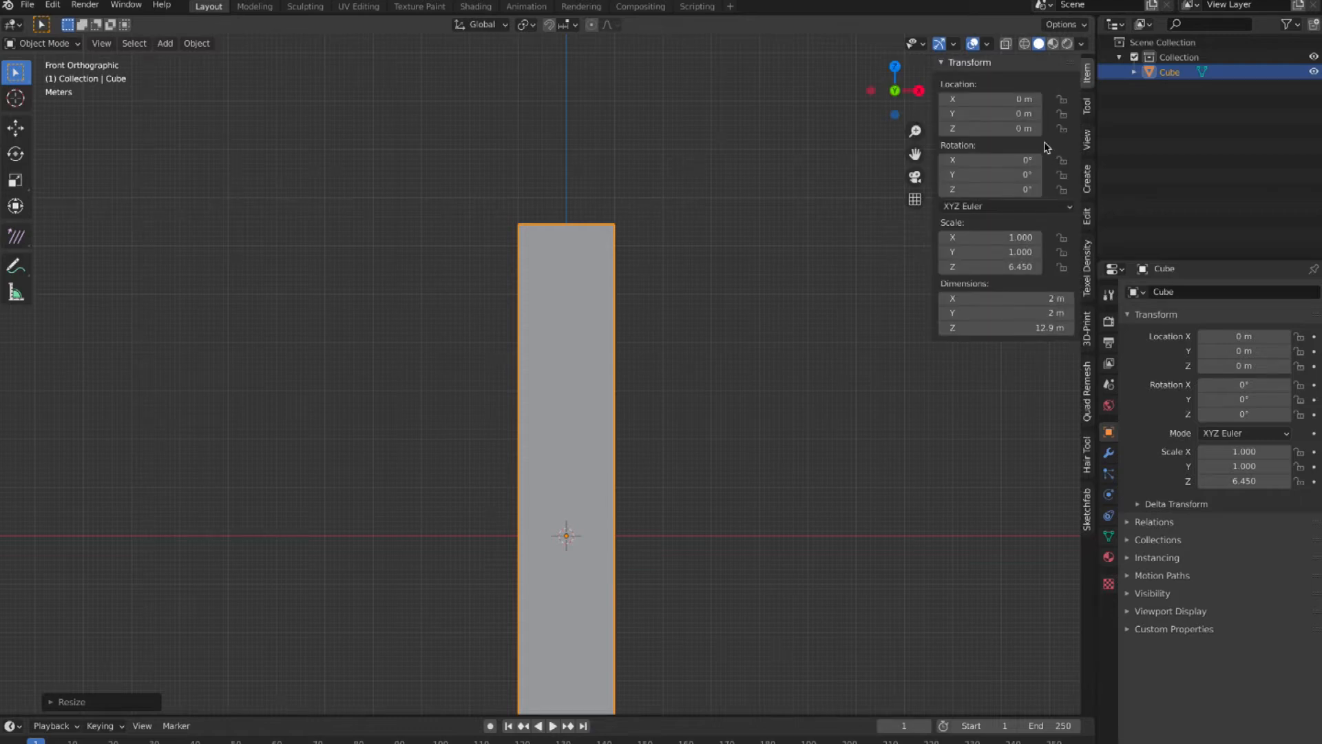
click(990, 268)
text(6)
key(Return)
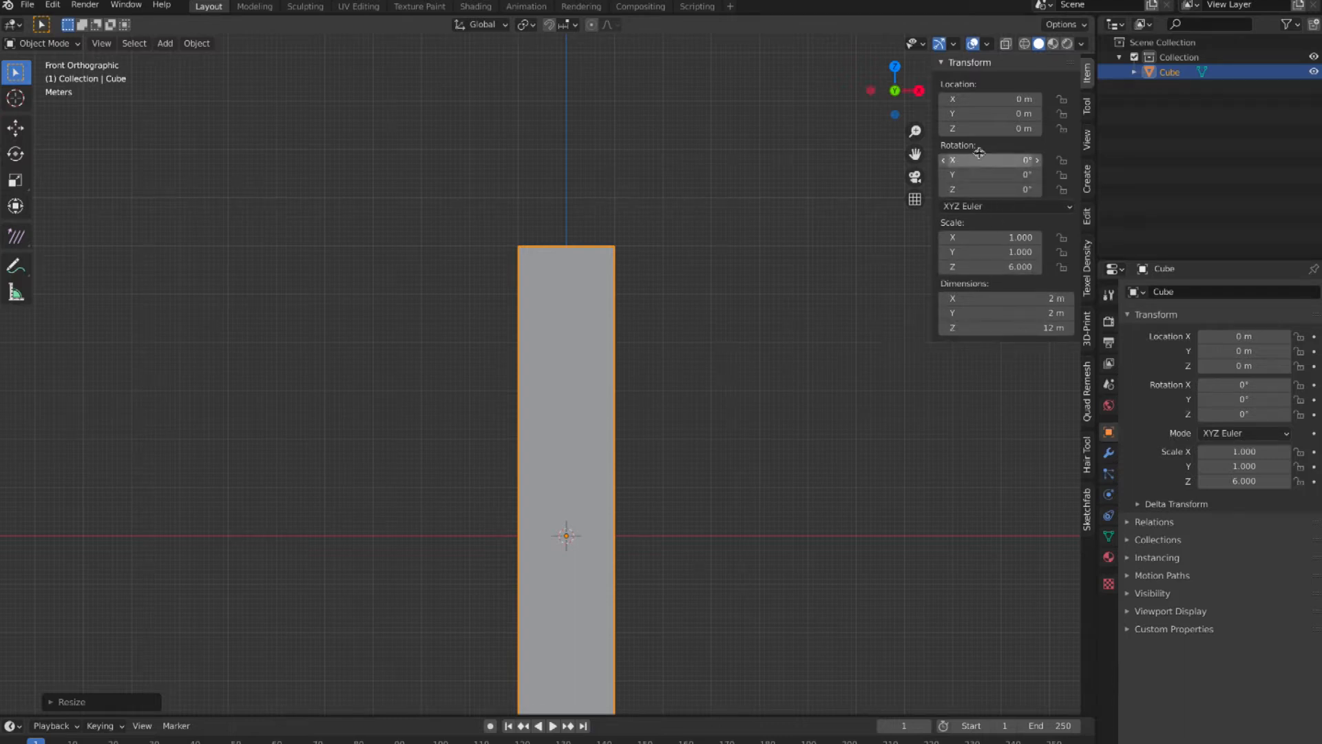
Set the cube's Z location to 6 m and move its origin to the 3D cursor.
click(986, 128)
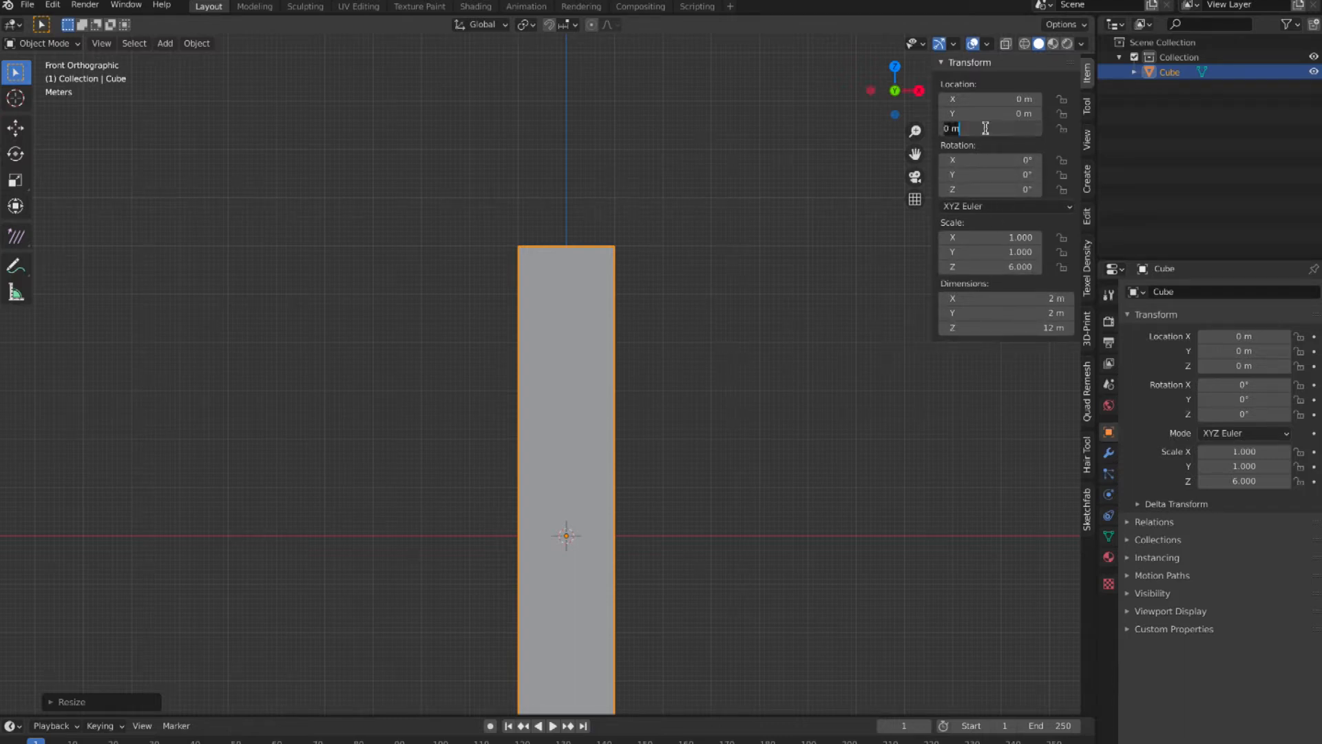
text(6)
key(Return)
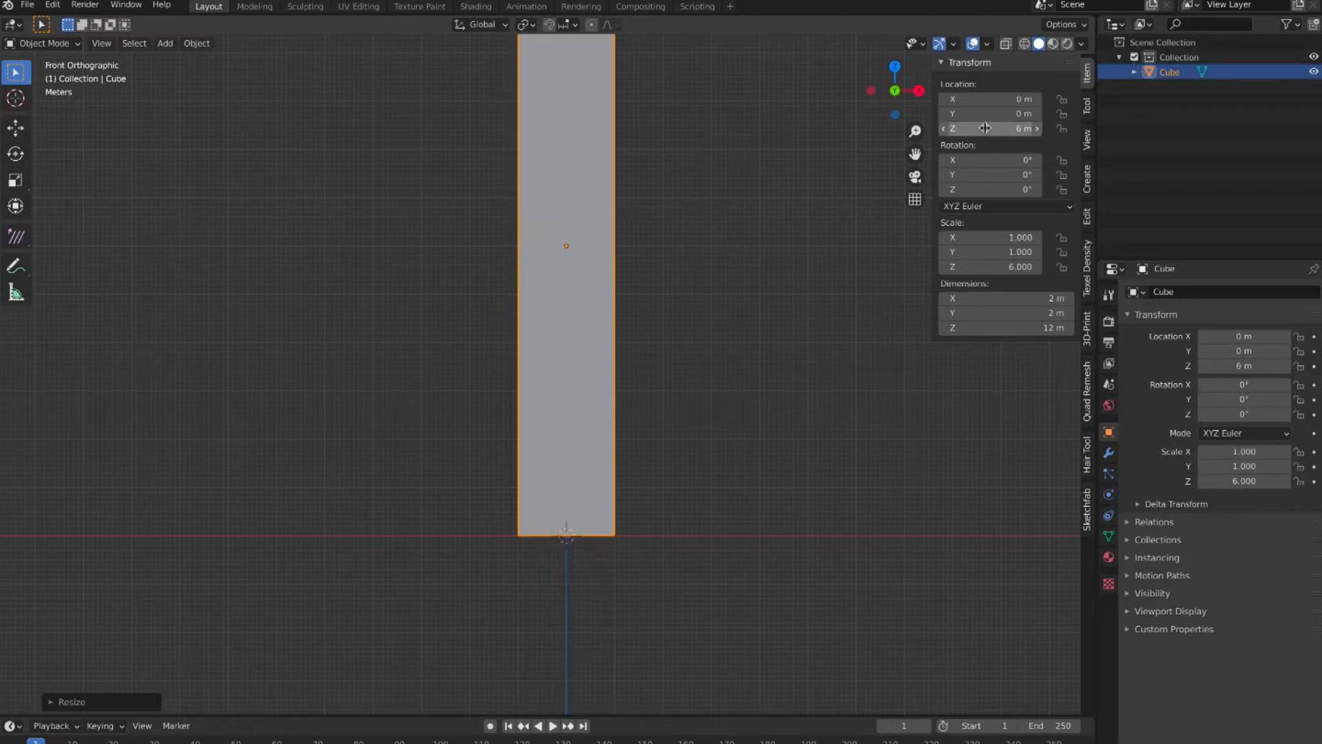
click(206, 44)
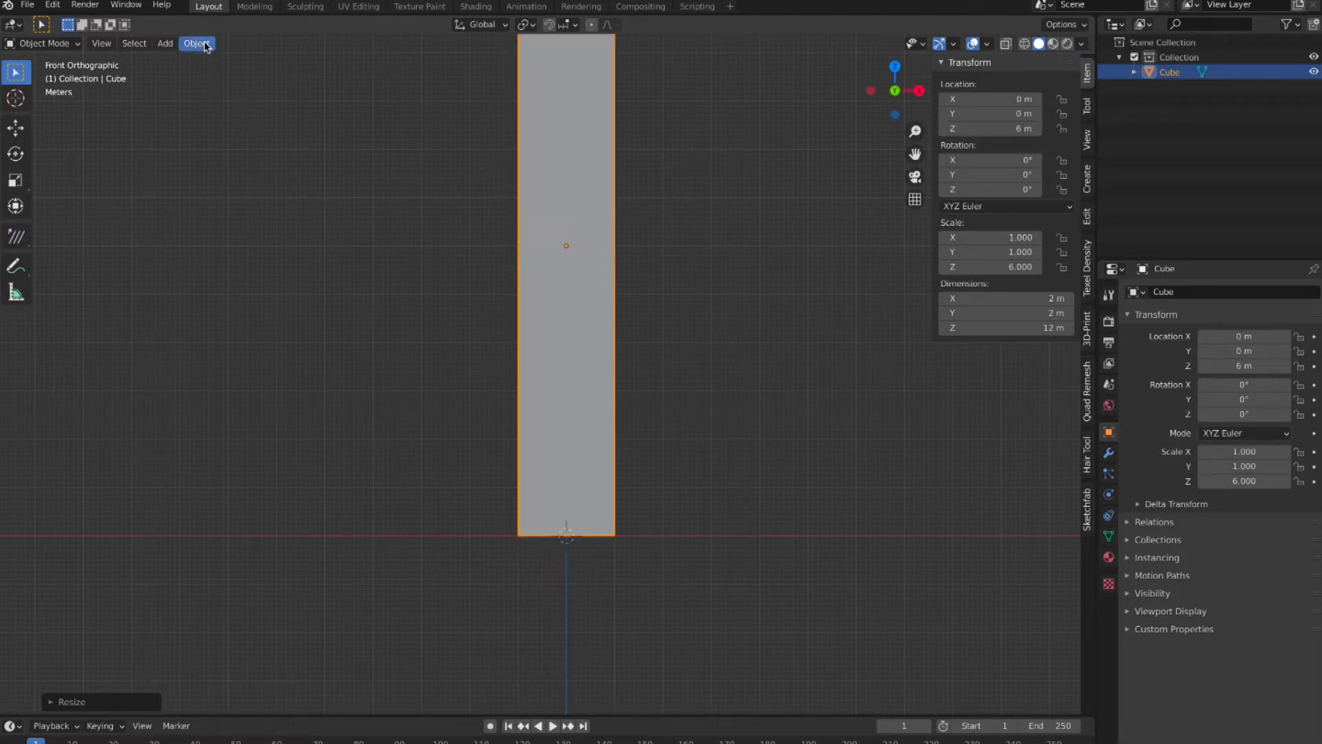
mouse_move(237, 76)
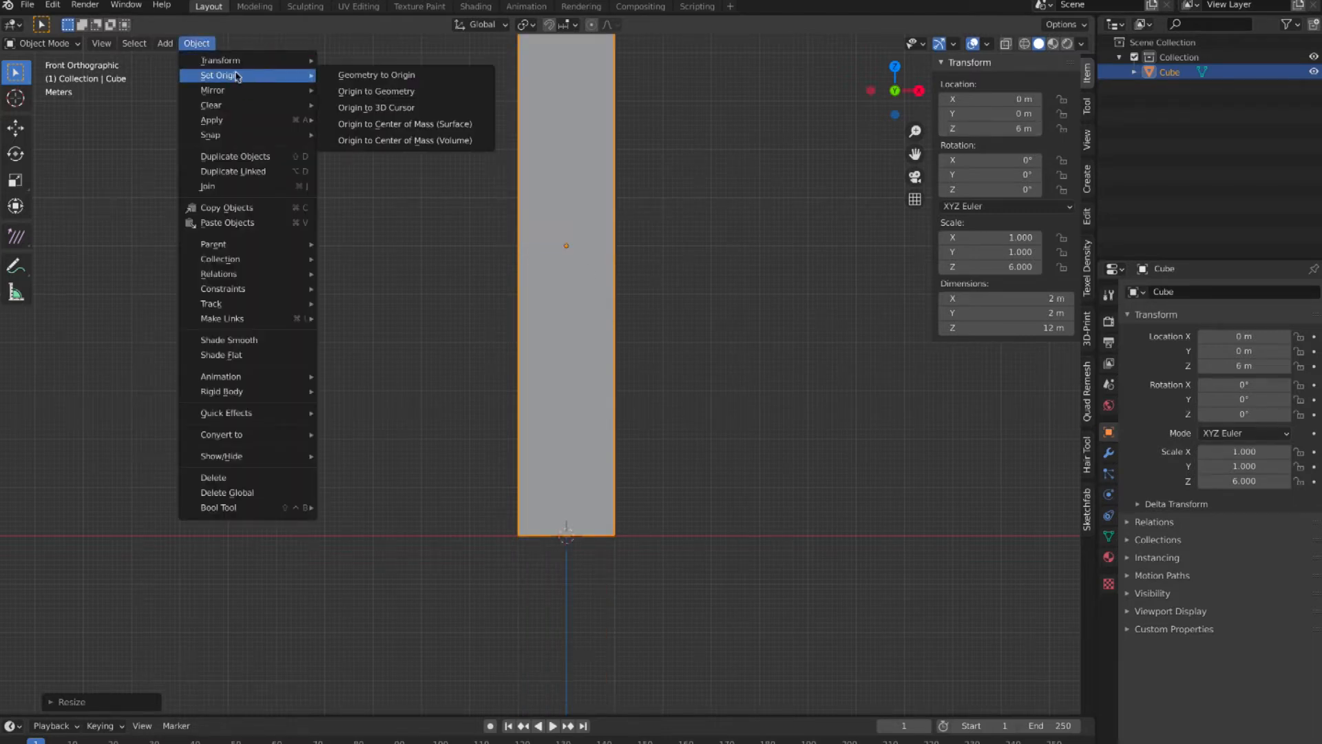
click(410, 110)
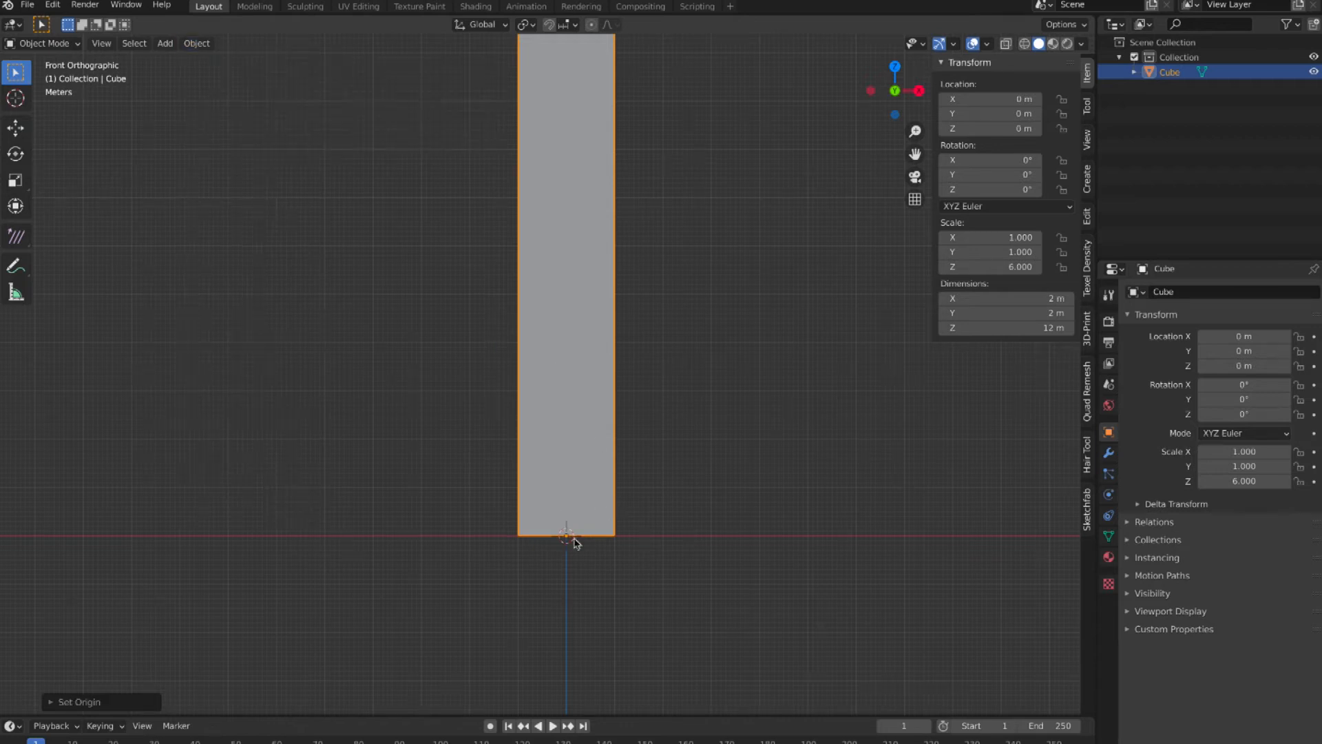
shift+scroll(579, 436, up, 6)
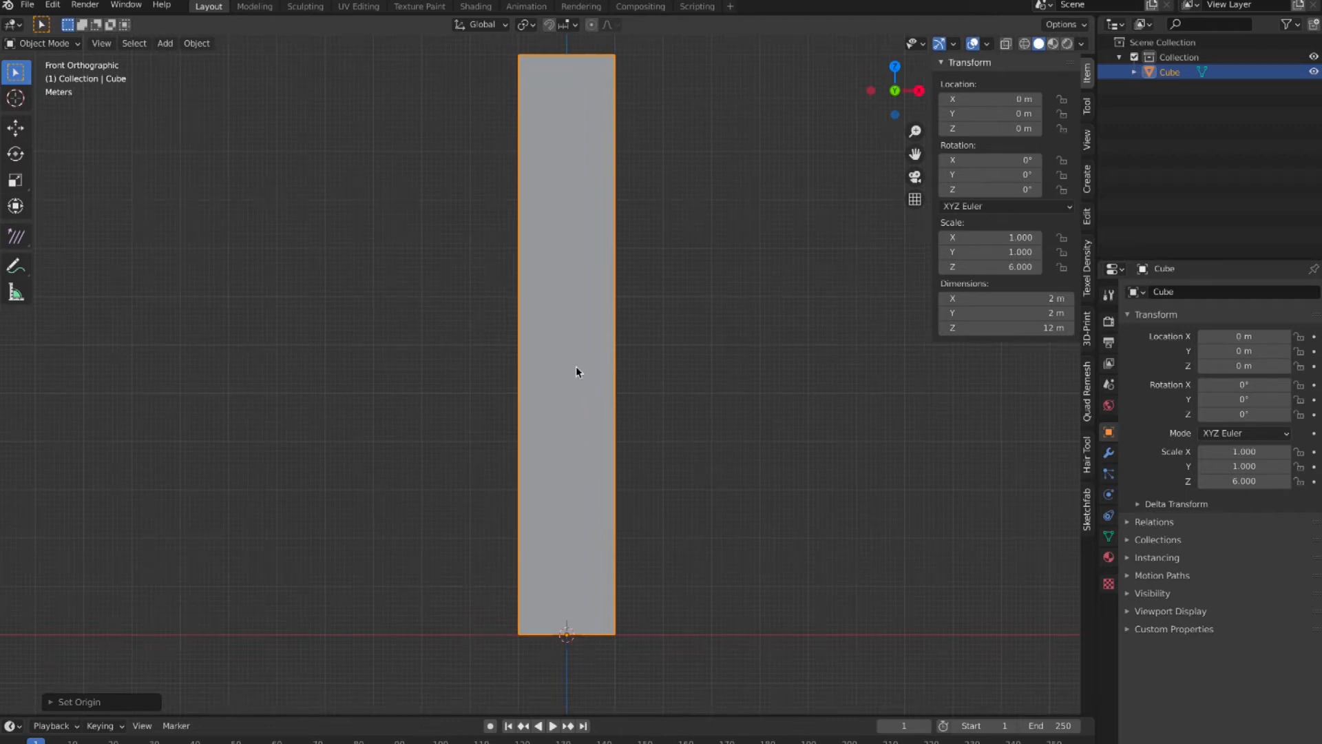
Narrow the column to a scale of about 0.42 in X and Y, keeping Z locked.
key(s)
key(shift+z)
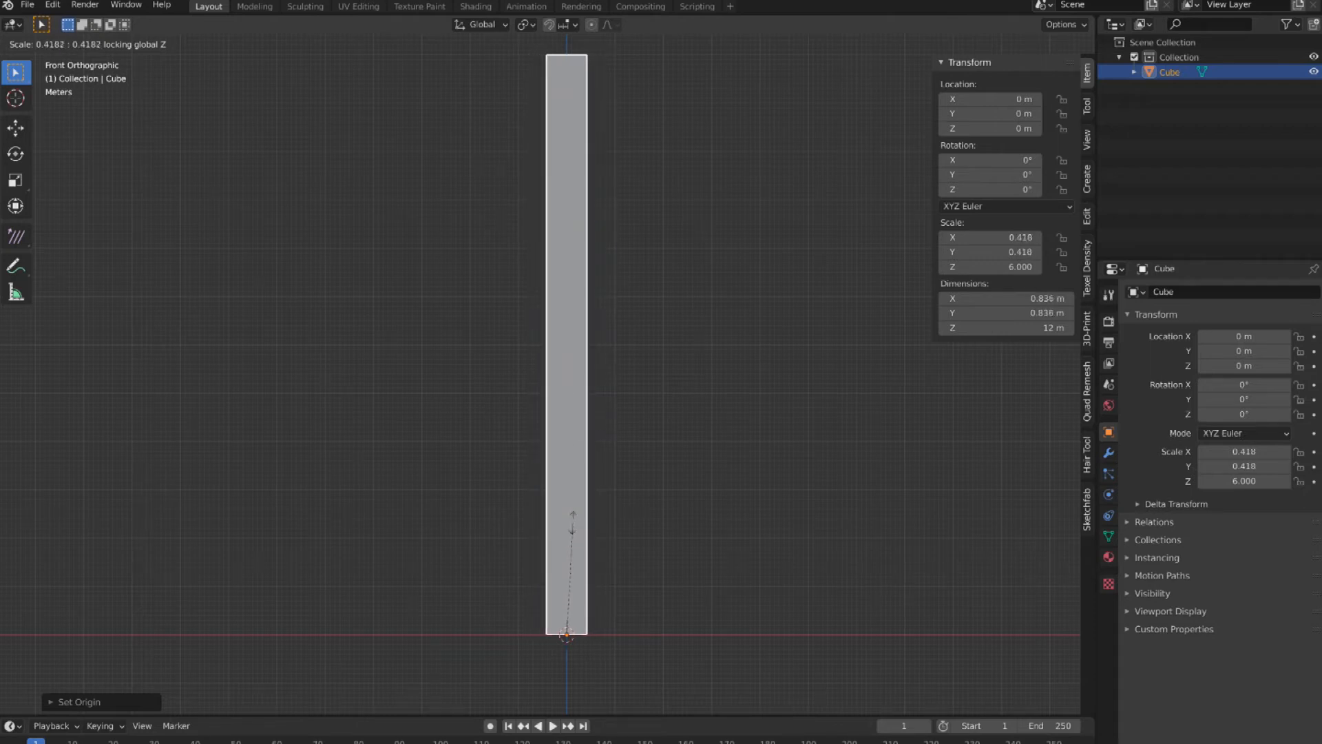
click(572, 521)
Move the column about -0.92 m along X and set its origin back to the 3D cursor.
middle_drag(567, 410, 572, 442)
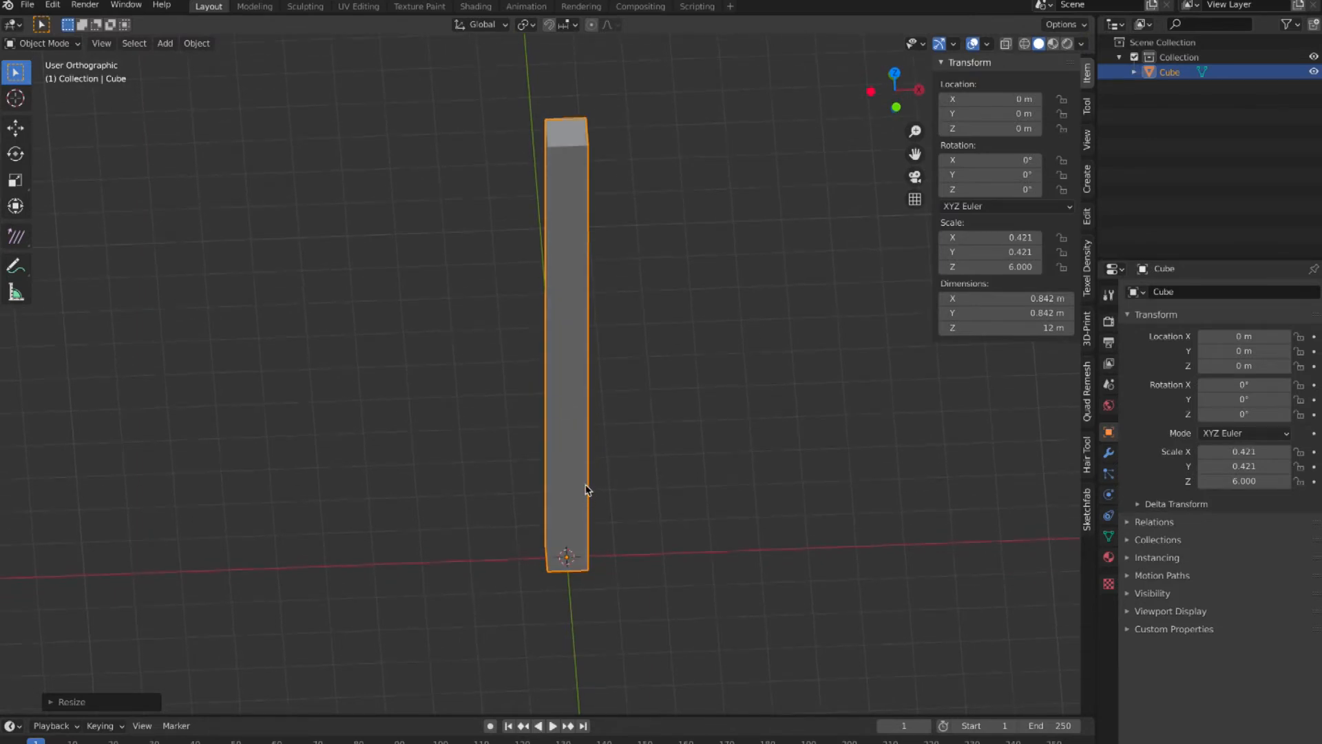
key(g)
key(x)
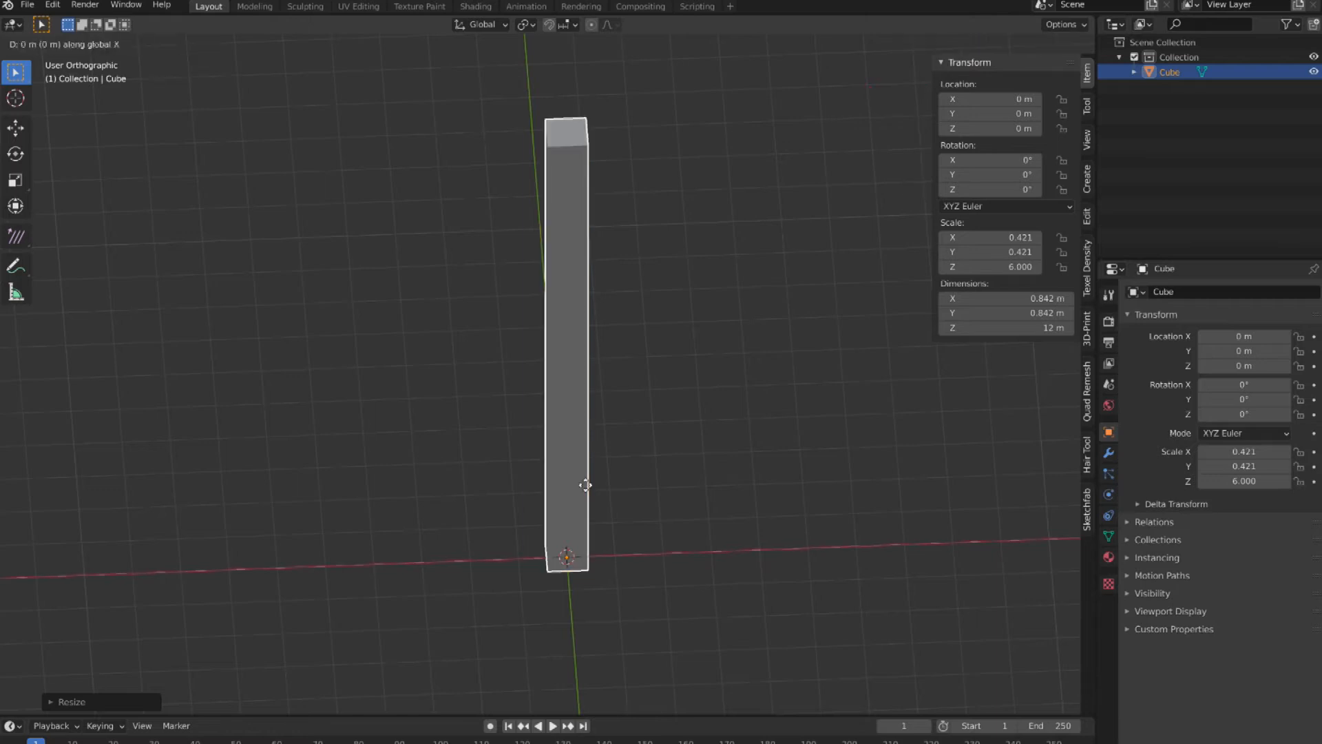
click(549, 490)
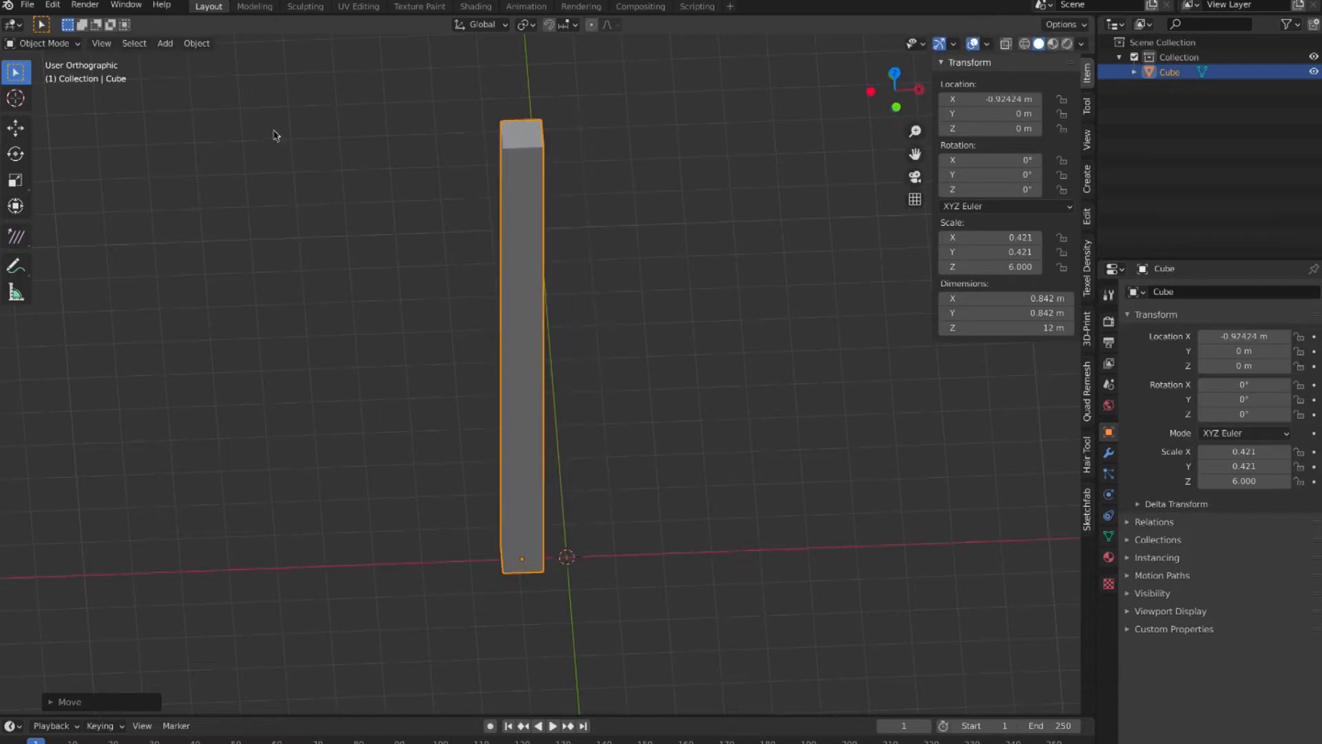
click(196, 42)
mouse_move(220, 75)
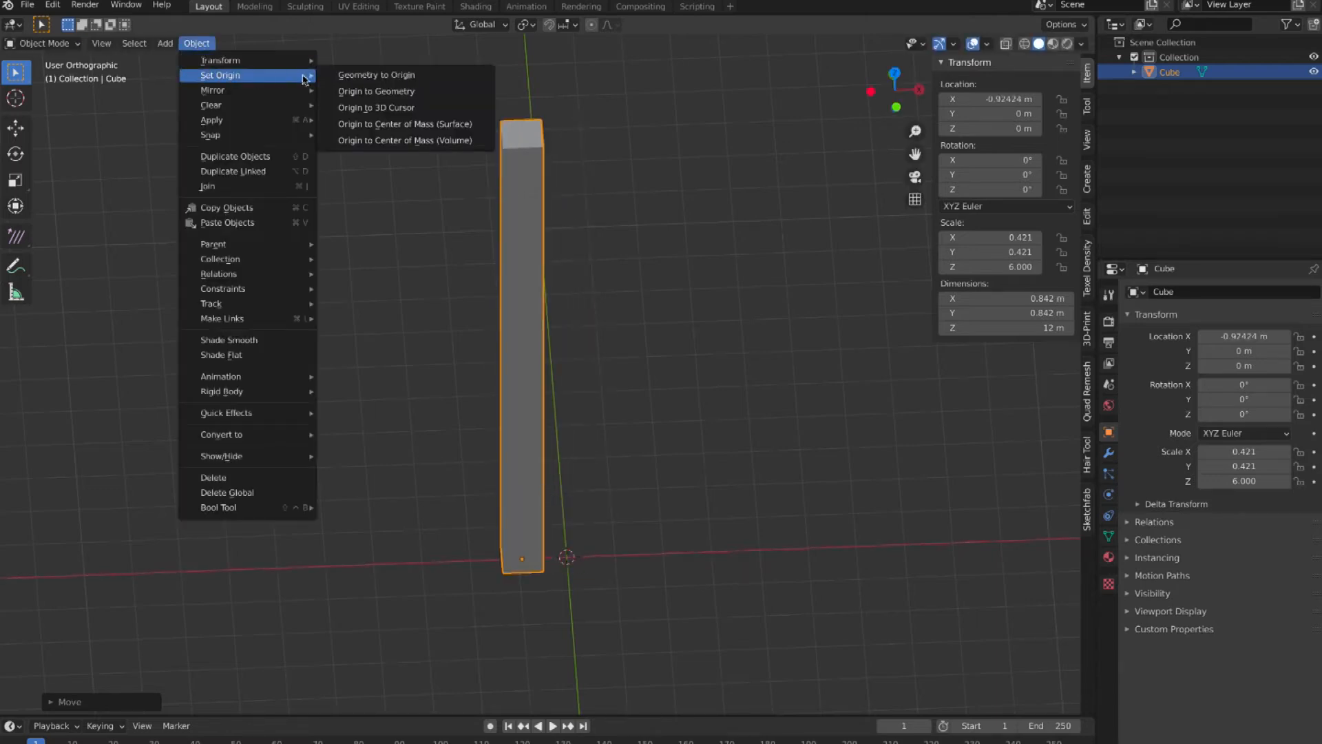
click(391, 109)
scroll(619, 305, up, 2)
scroll(619, 306, up, 2)
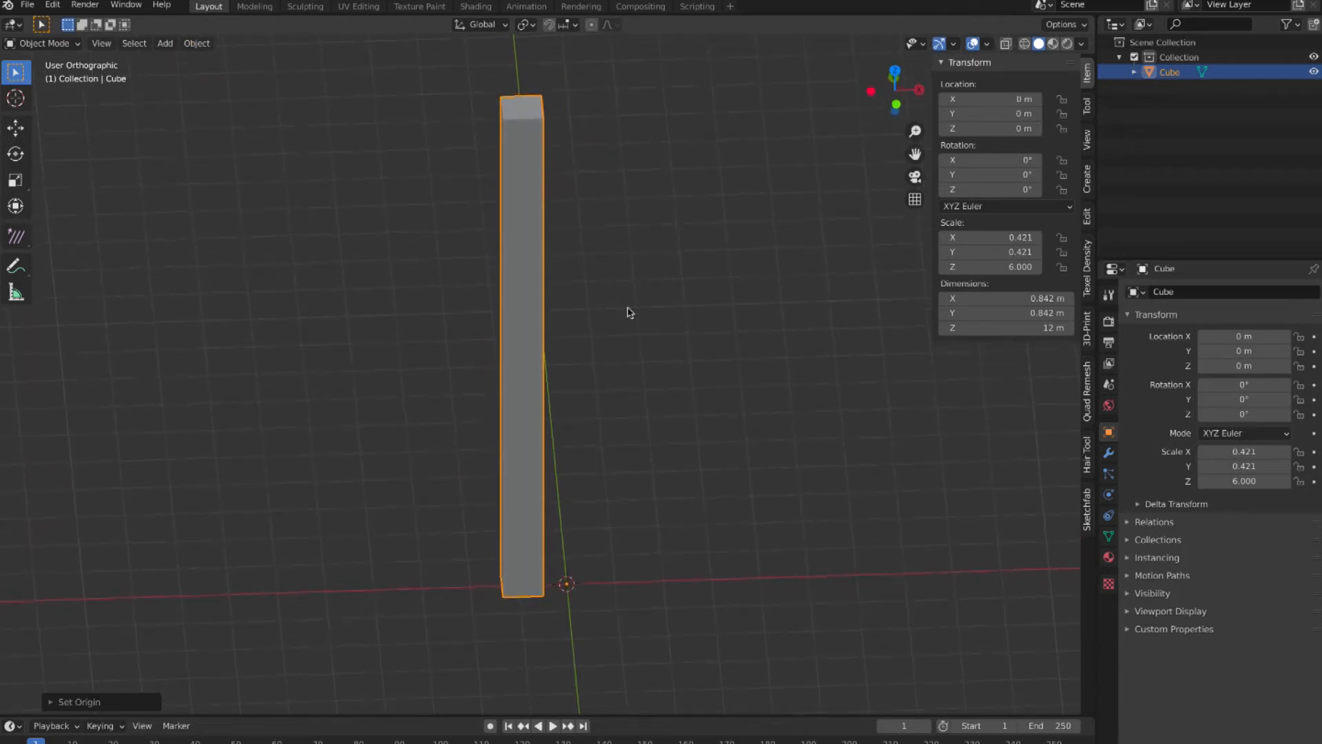
middle_drag(601, 322, 602, 330)
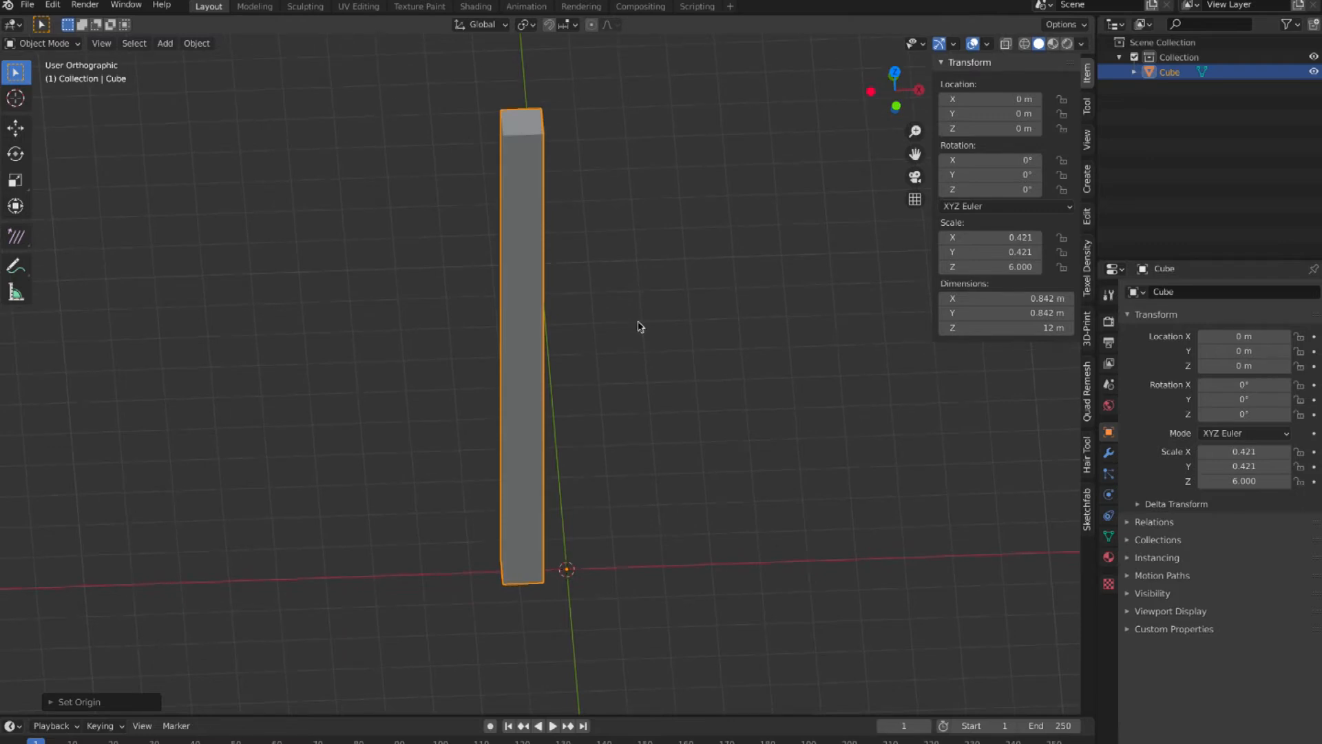
Rename the Cube object as Trunk.
double_click(1186, 76)
text(Trunk)
key(Return)
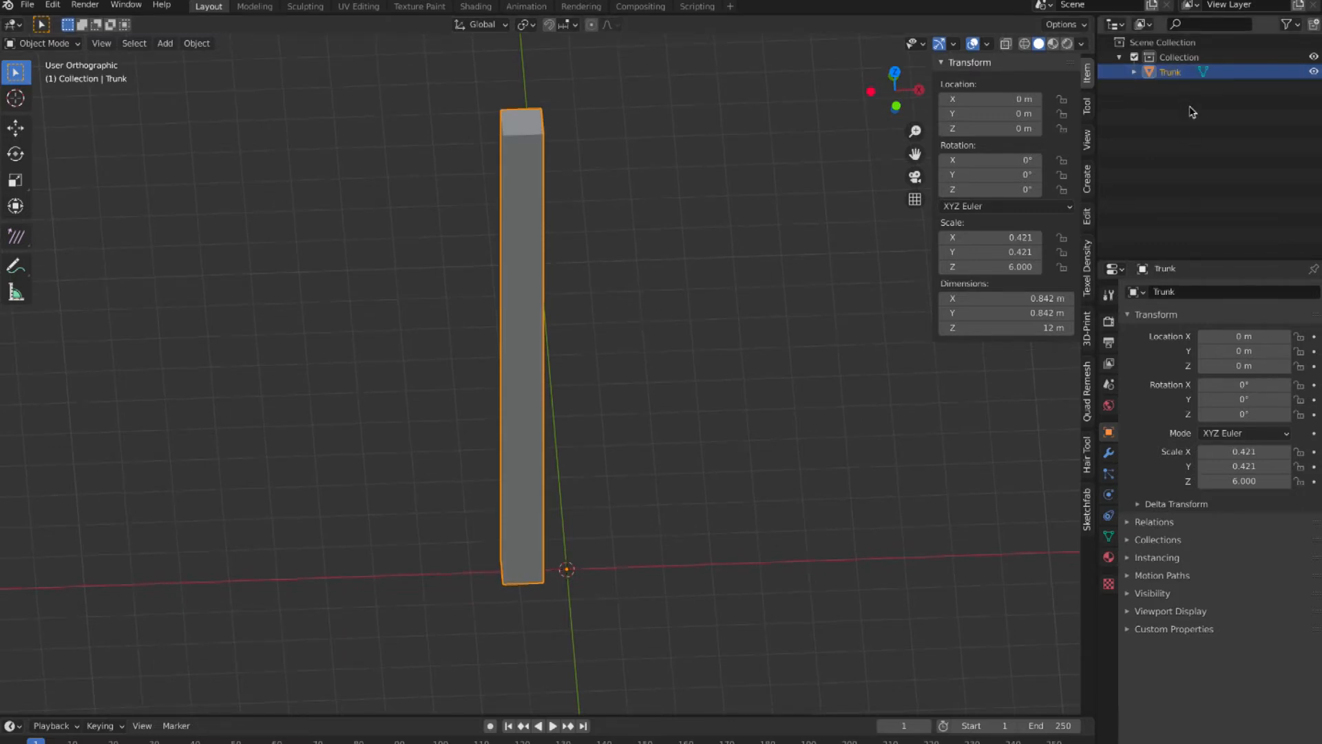
Add an Array modifier to the trunk with a fixed count of 6.
click(1108, 454)
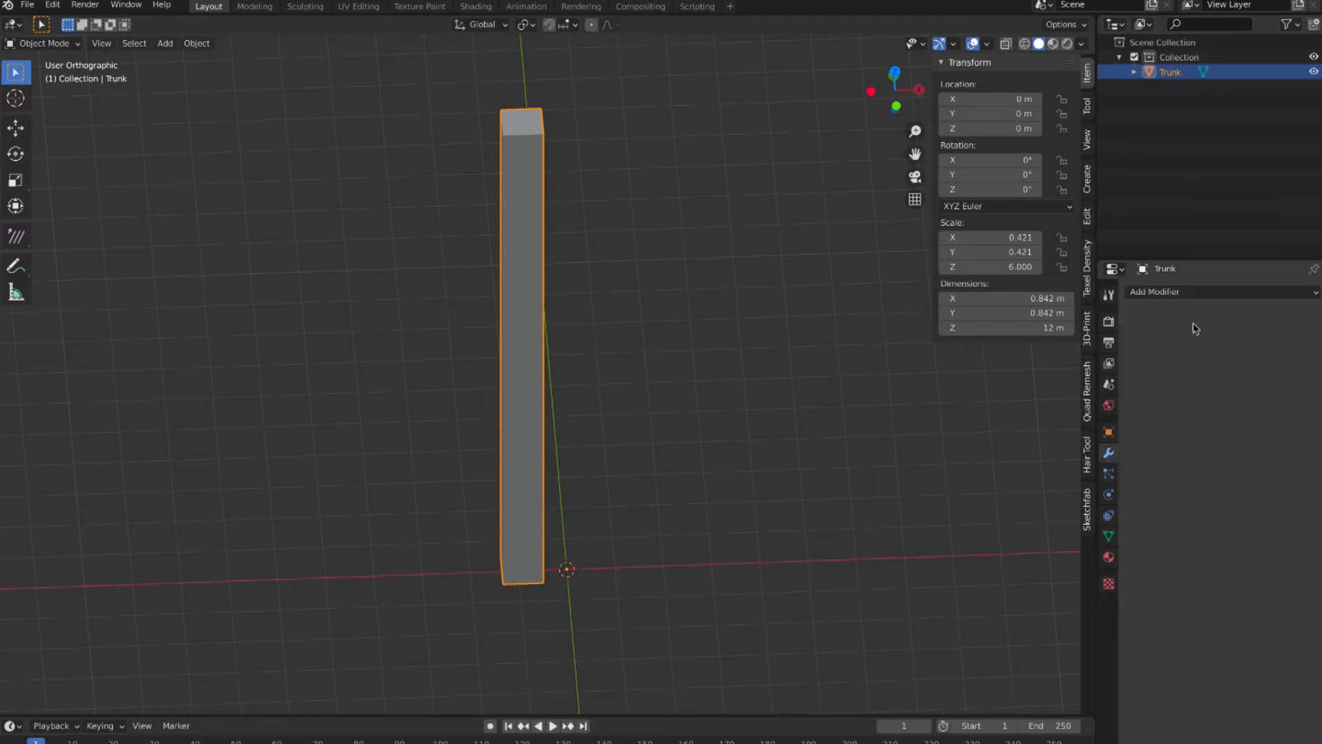
click(1196, 292)
click(1027, 322)
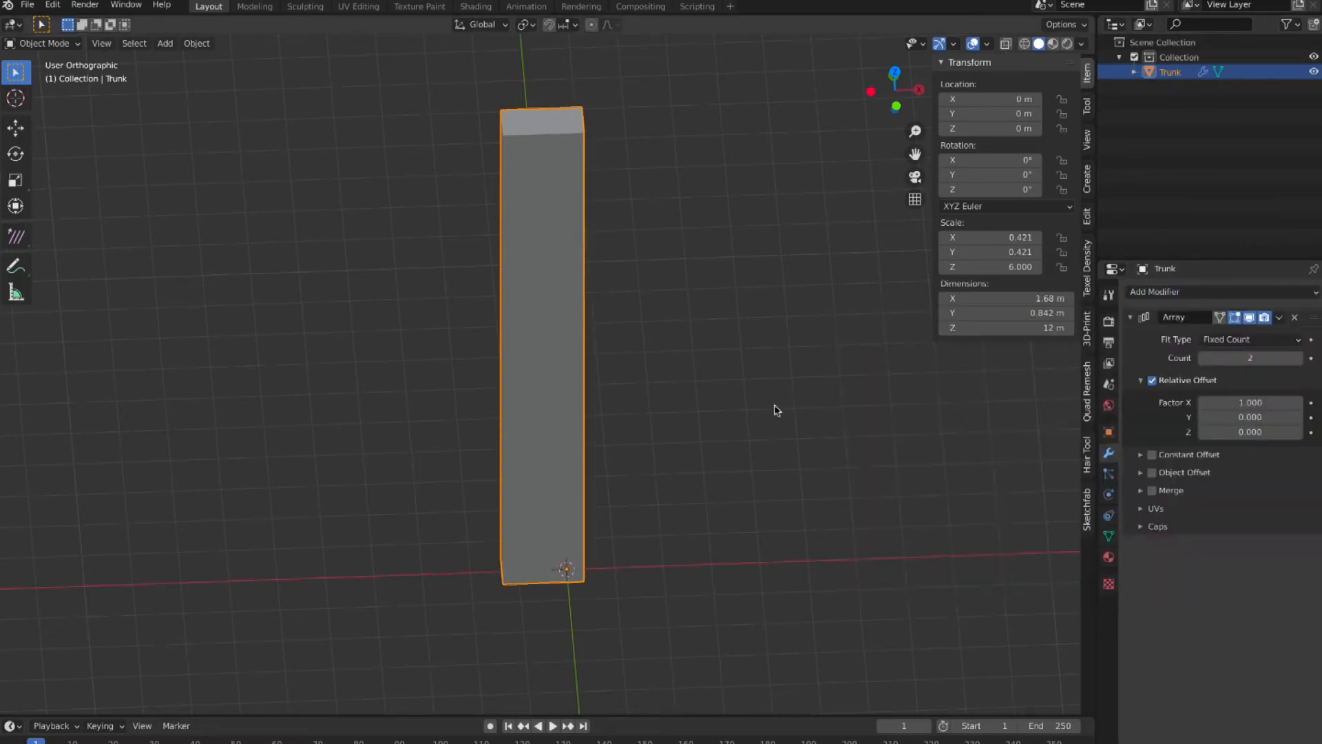
scroll(776, 407, up, 1)
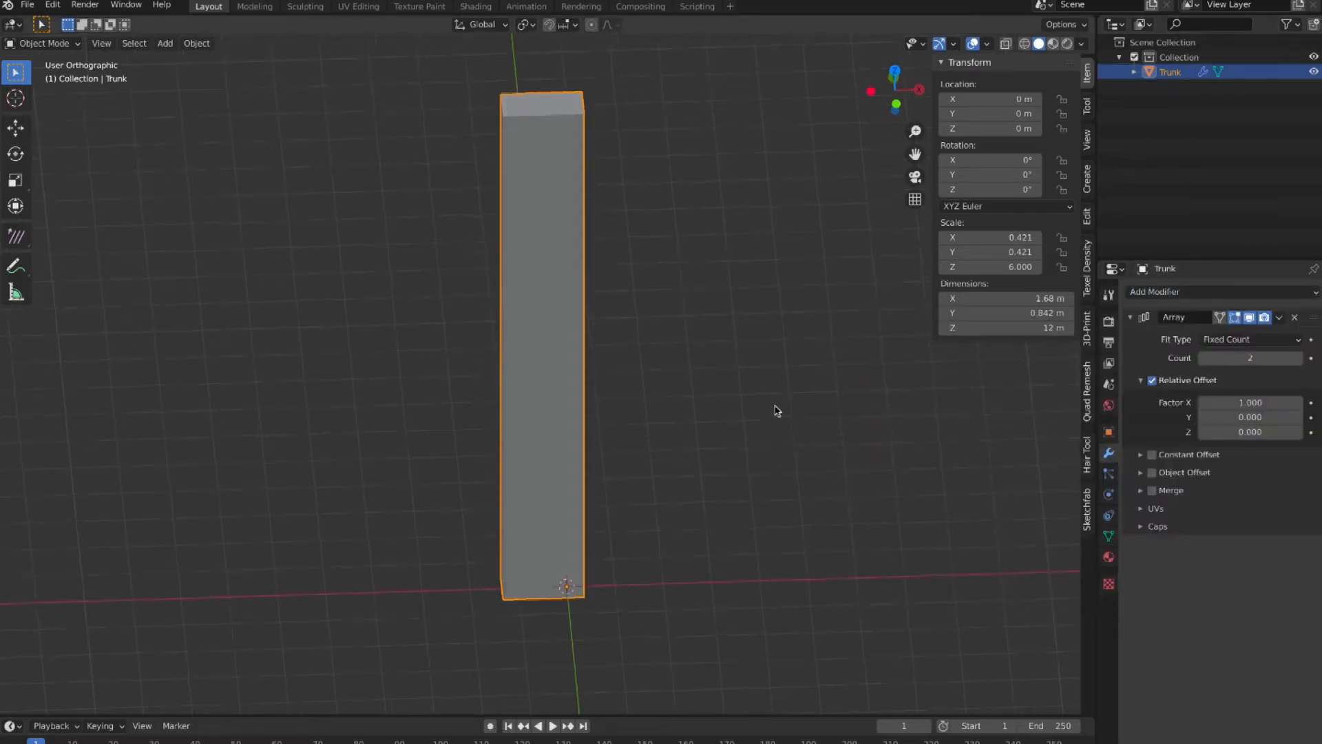
click(1298, 358)
click(1299, 358)
click(1298, 358)
click(1299, 358)
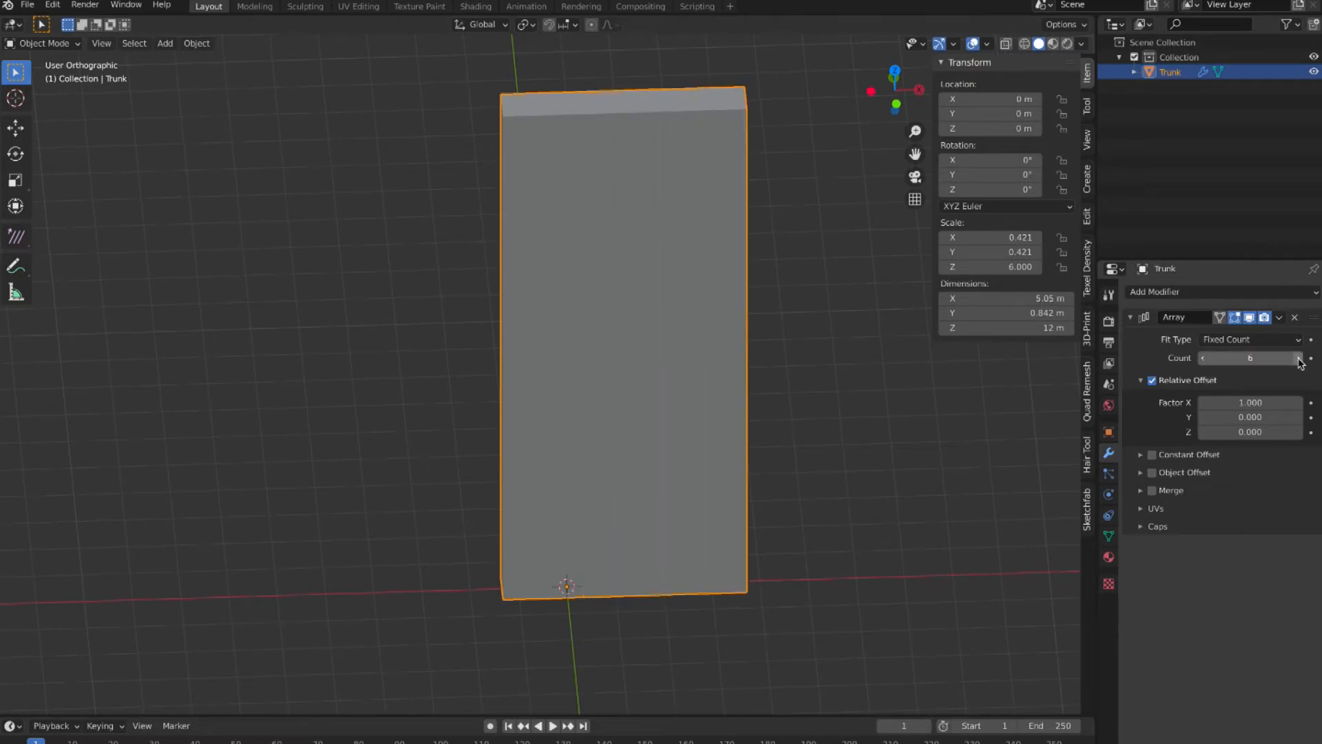
Switch the Array modifier from Relative Offset to Object Offset and show the object setting.
click(1142, 381)
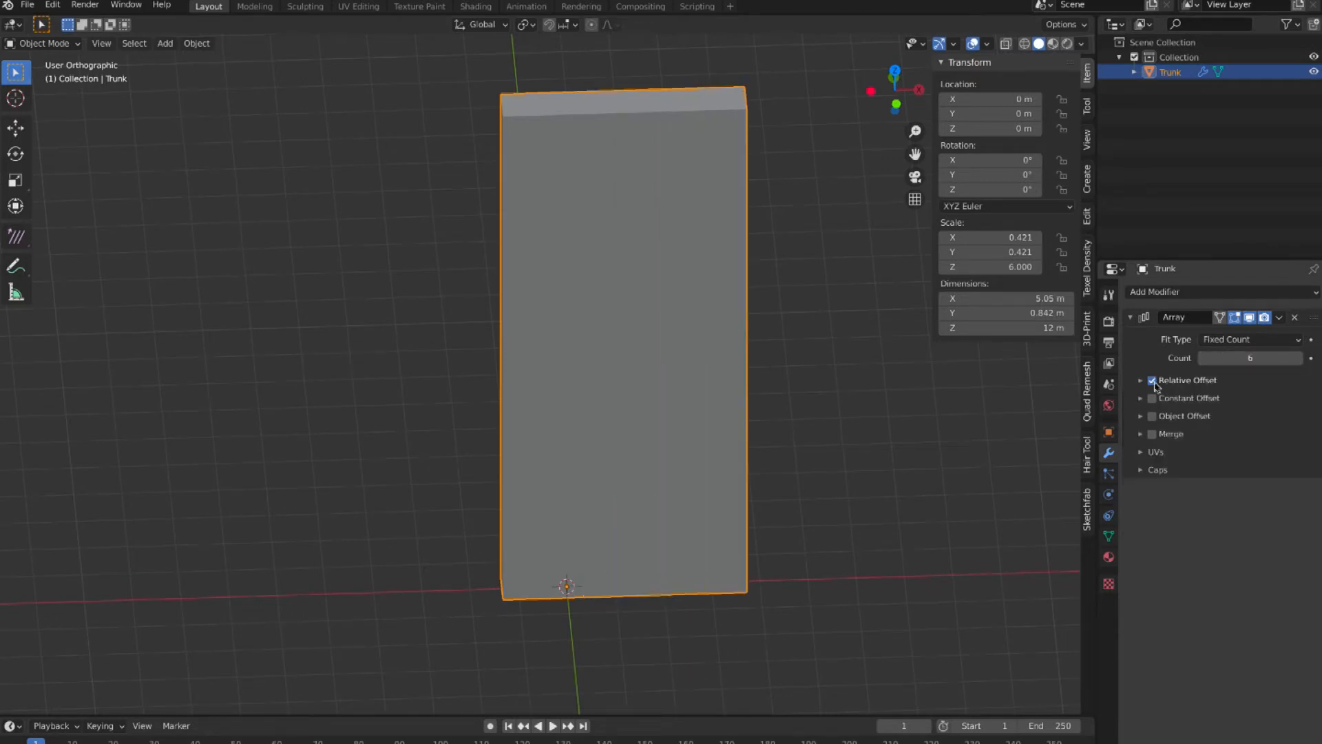
click(1152, 381)
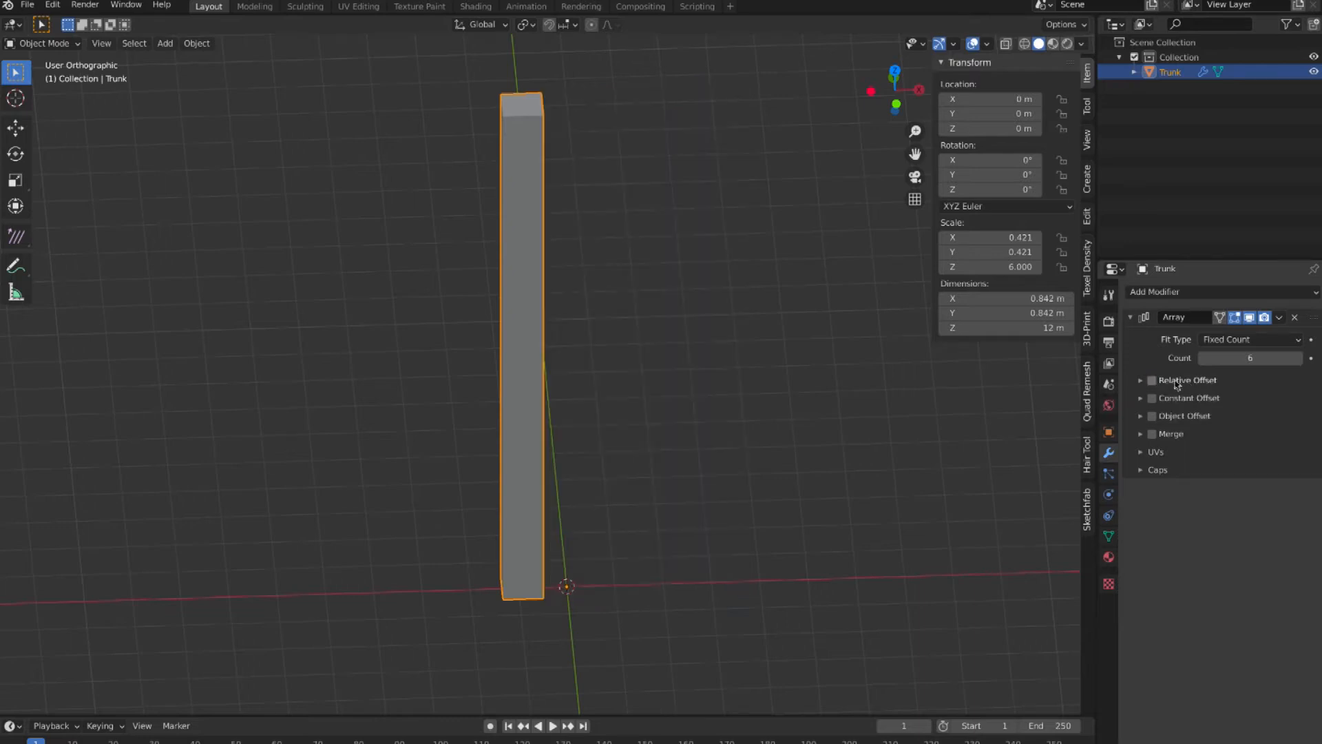
click(1153, 417)
click(1141, 416)
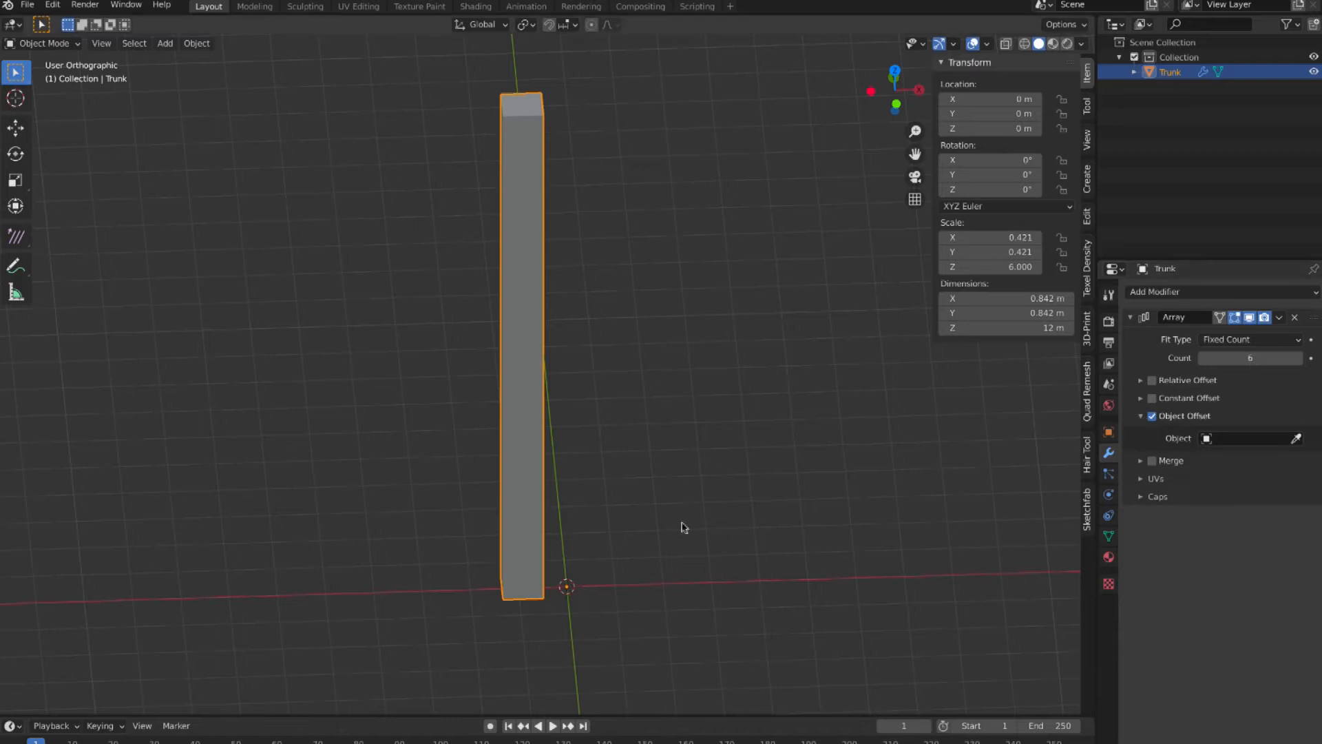
Add a Plain Axes empty at the world origin.
key(shift+a)
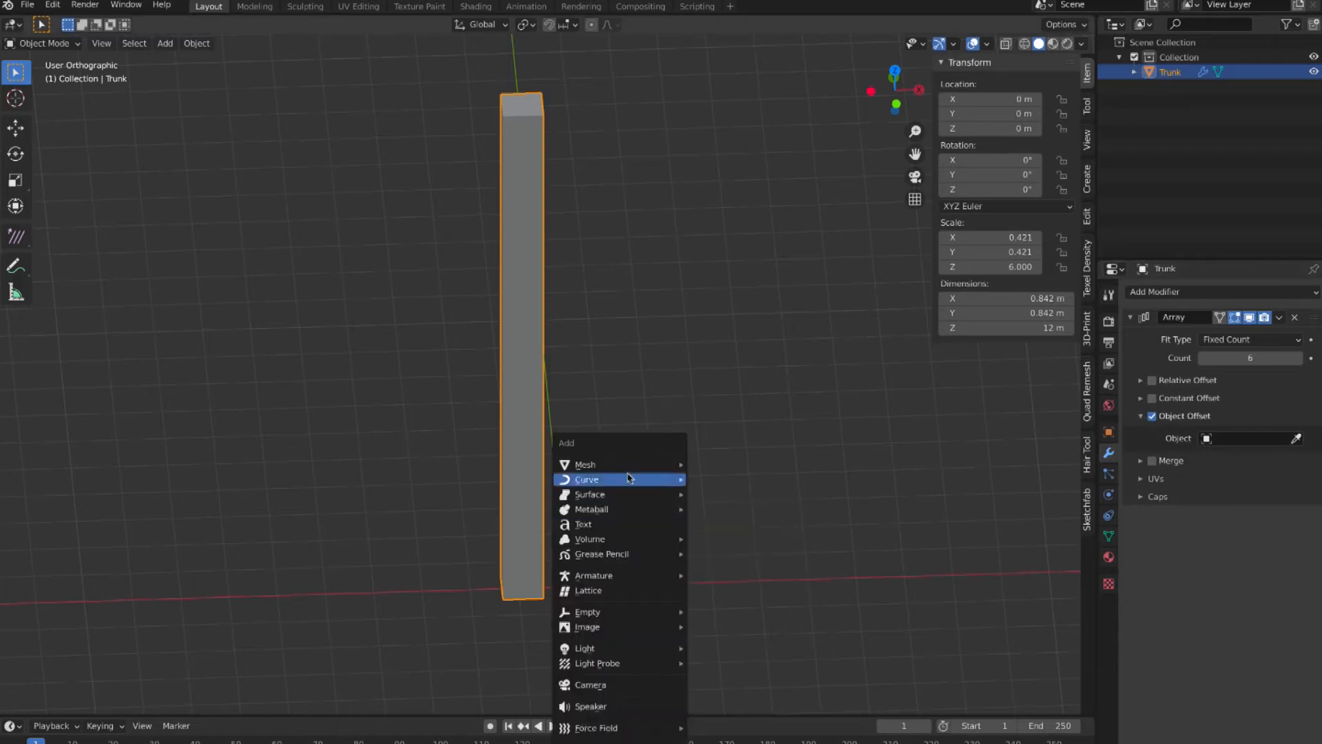
mouse_move(603, 610)
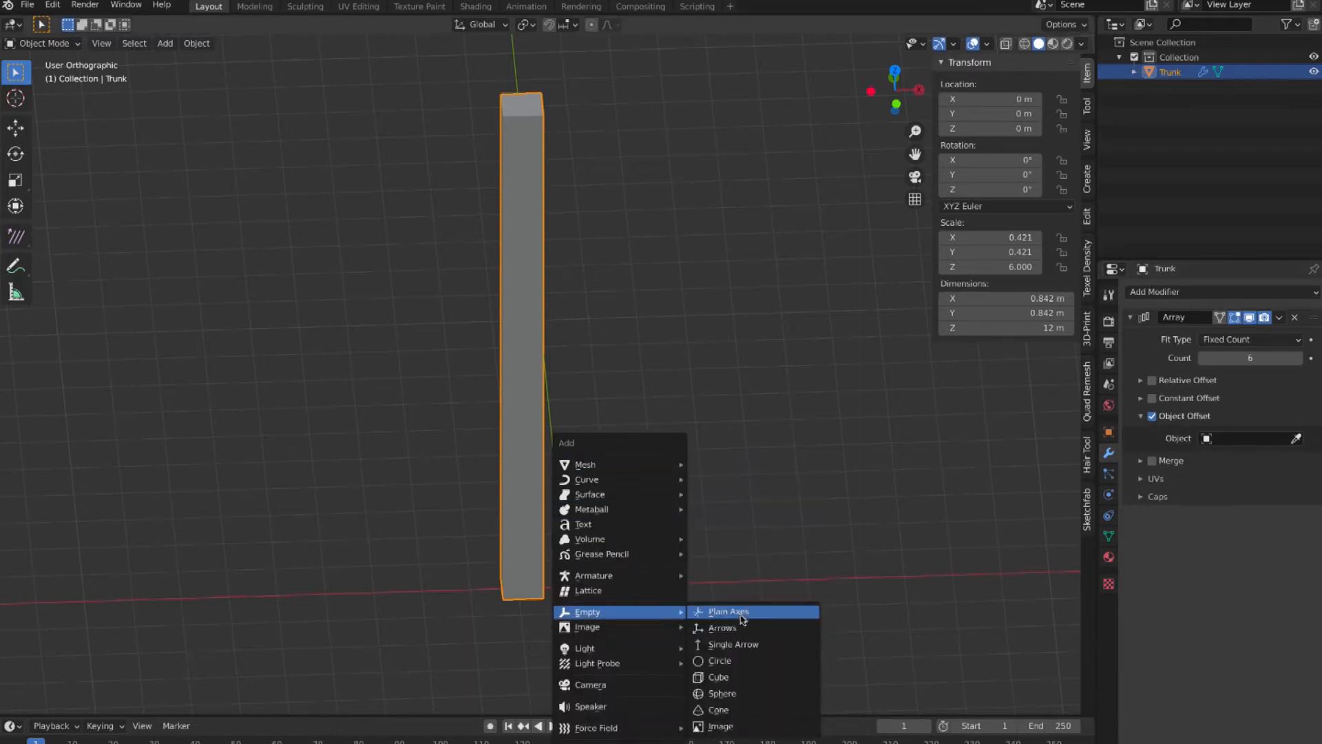
click(742, 610)
middle_drag(691, 555, 681, 554)
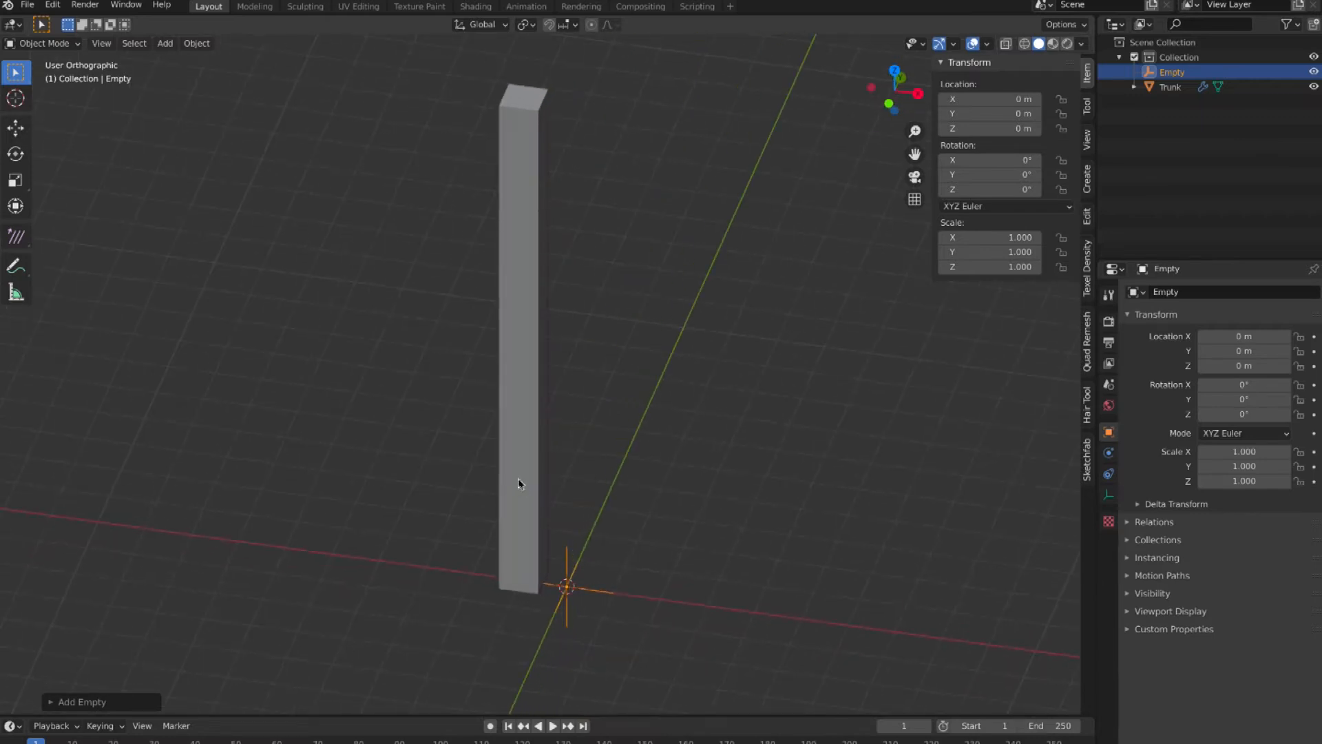
Assign the new empty as the Object Offset target in the trunk's Array modifier.
click(536, 439)
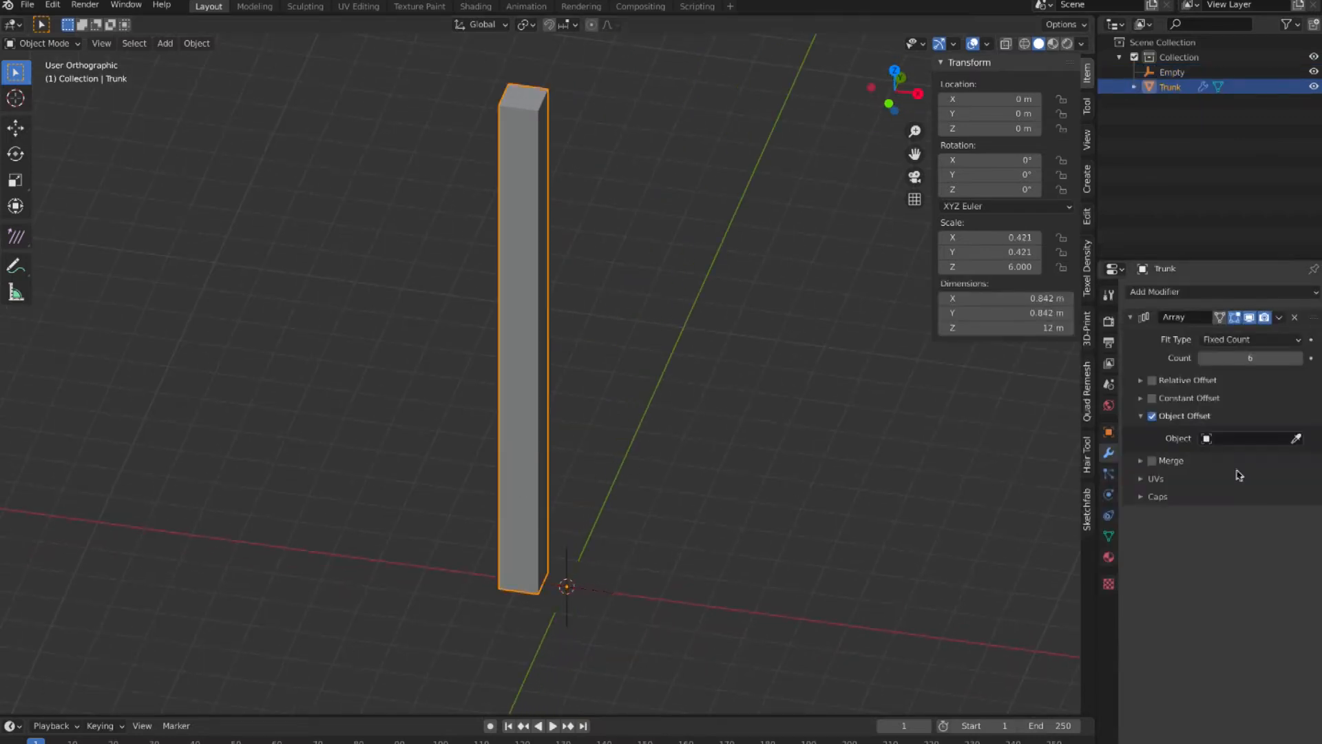
click(1296, 438)
click(599, 583)
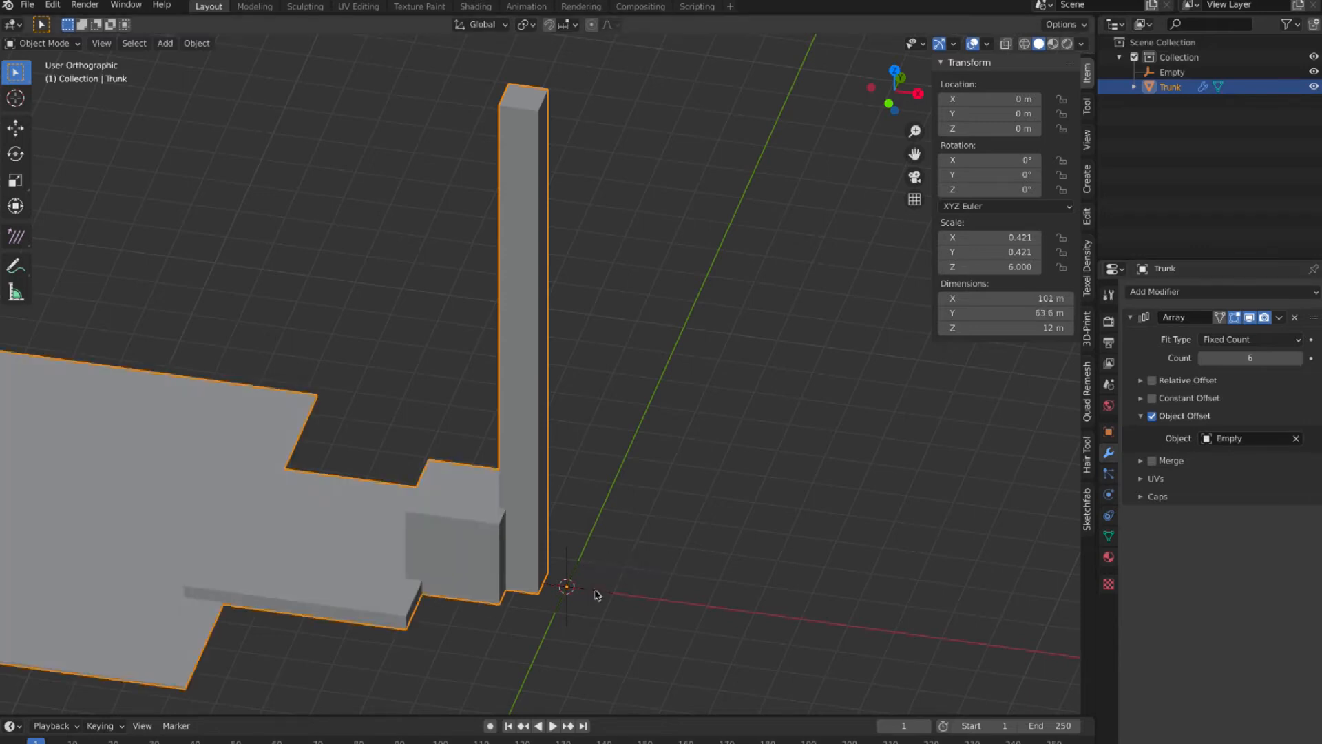
scroll(600, 591, up, 5)
shift+scroll(599, 591, down, 1)
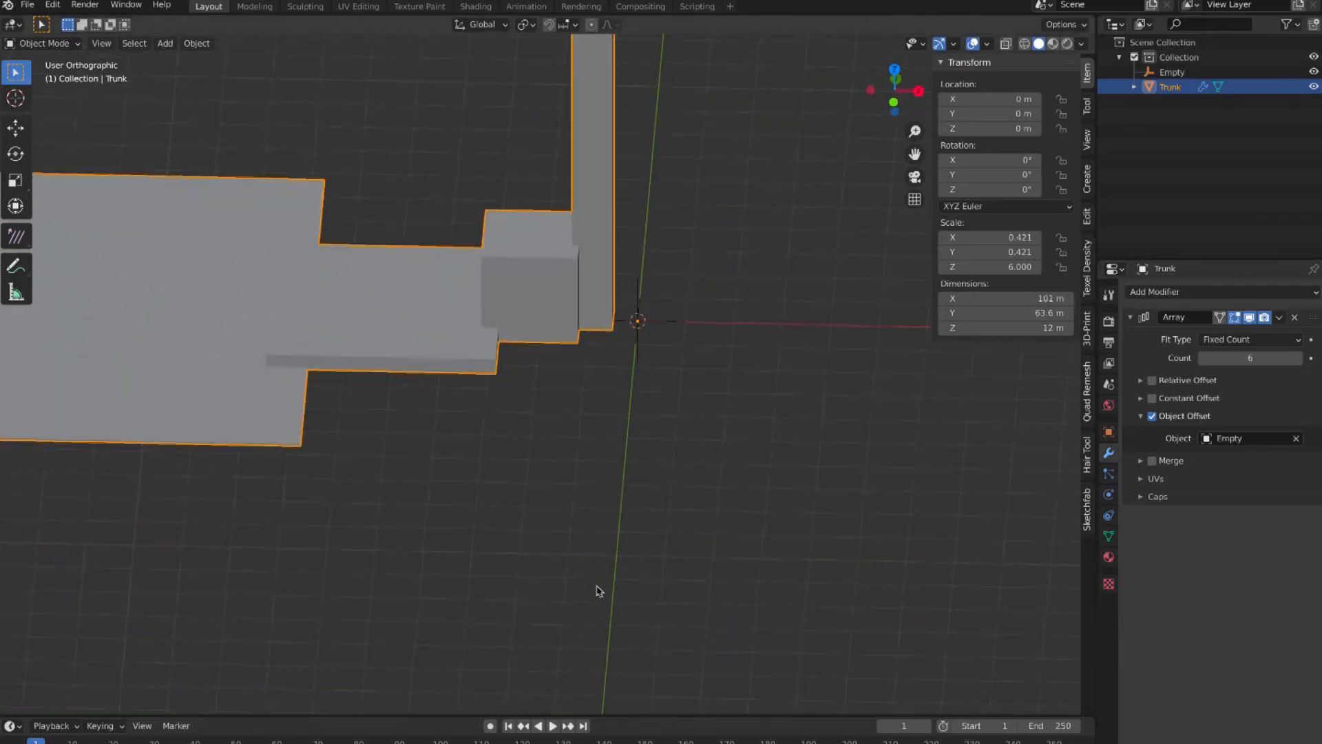
shift+scroll(572, 568, left, 3)
shift+scroll(572, 567, up, 5)
shift+scroll(592, 586, up, 4)
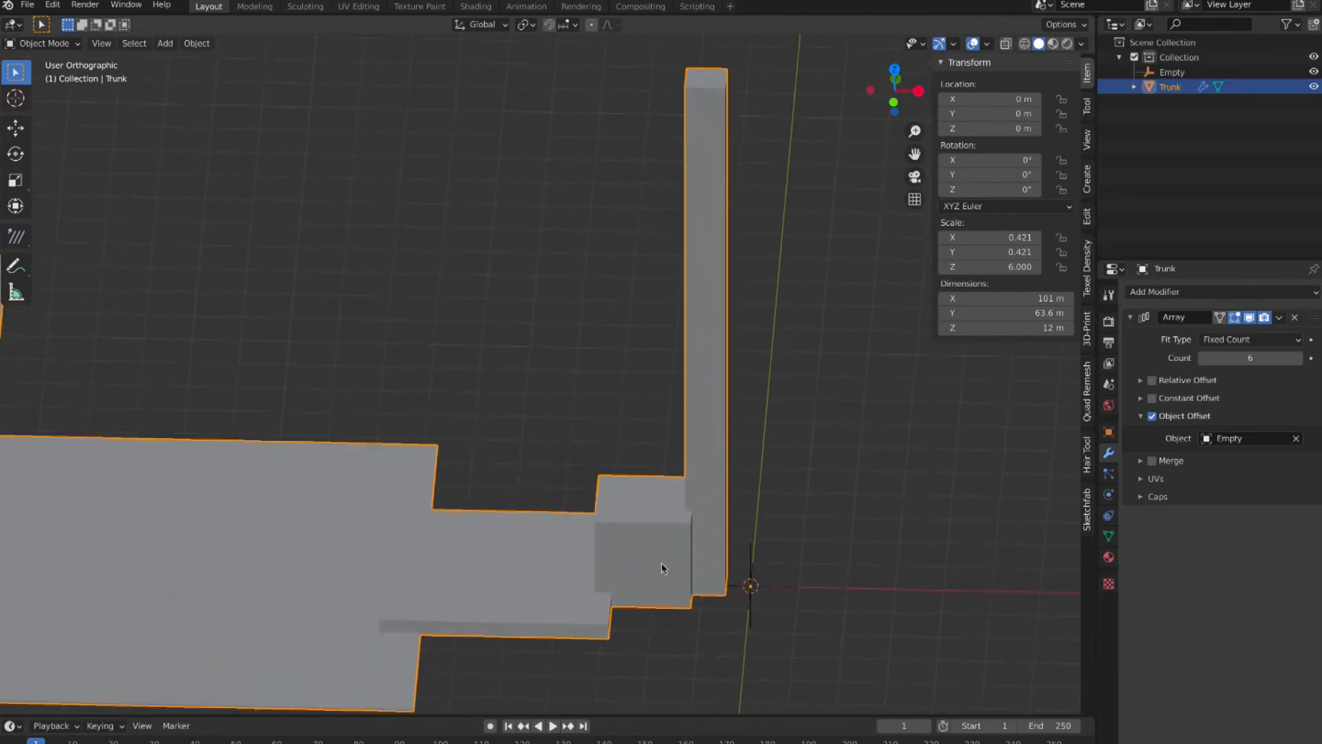
Apply the trunk's scale so the array copies follow the empty without being scaled.
click(739, 184)
click(713, 179)
middle_drag(716, 271, 697, 264)
scroll(697, 259, down, 2)
scroll(697, 259, up, 4)
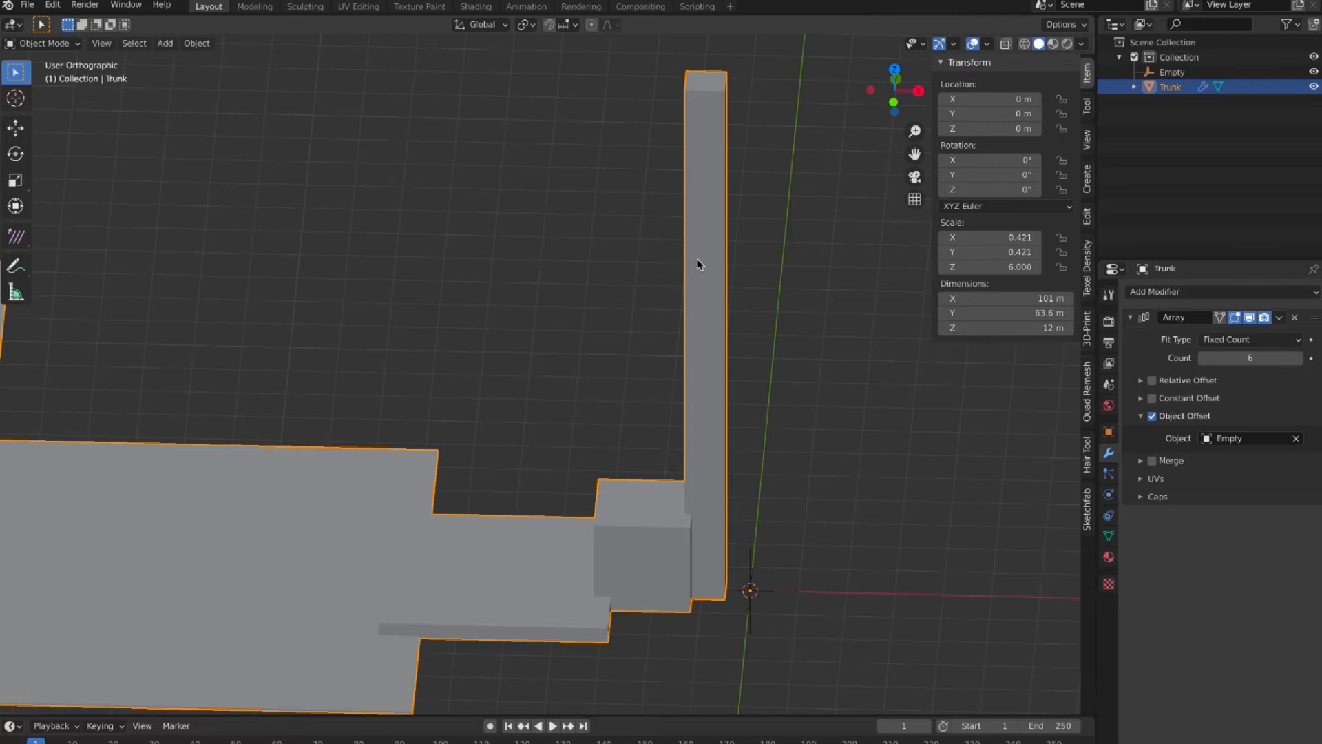
key(ctrl+a)
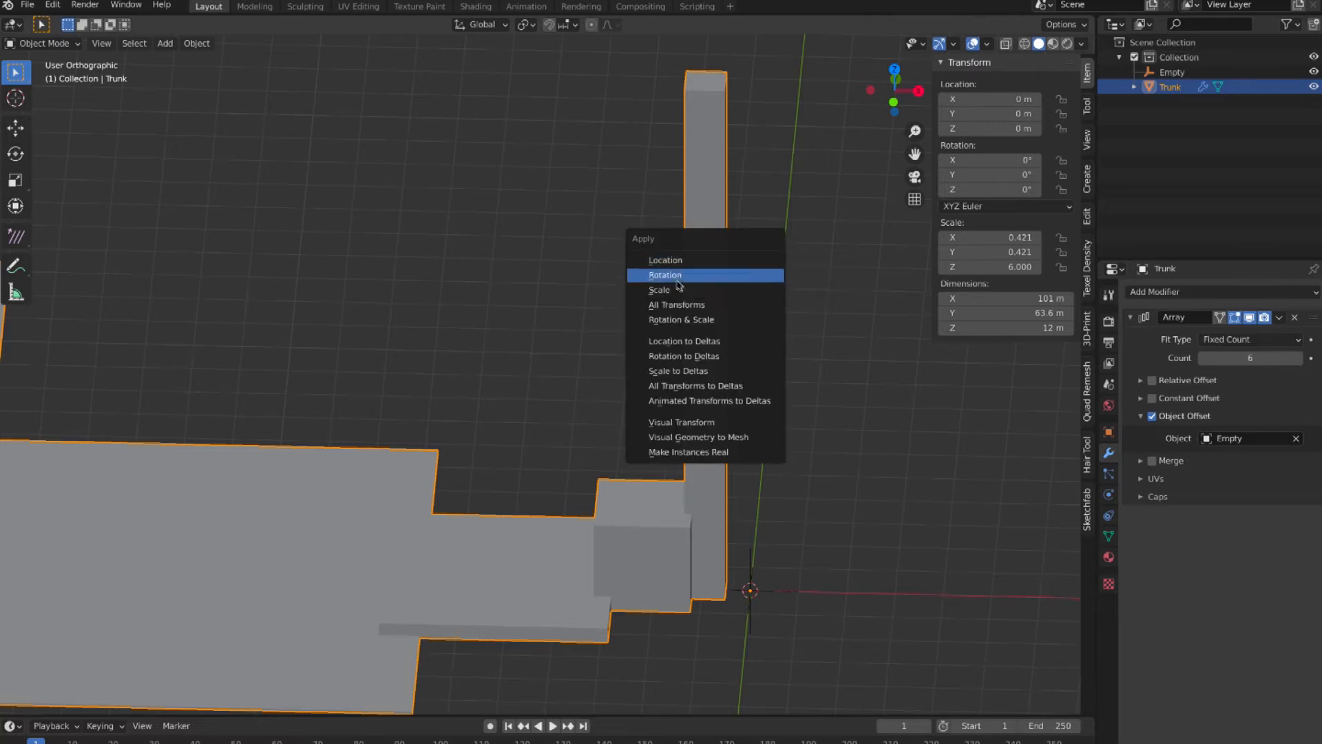
click(681, 291)
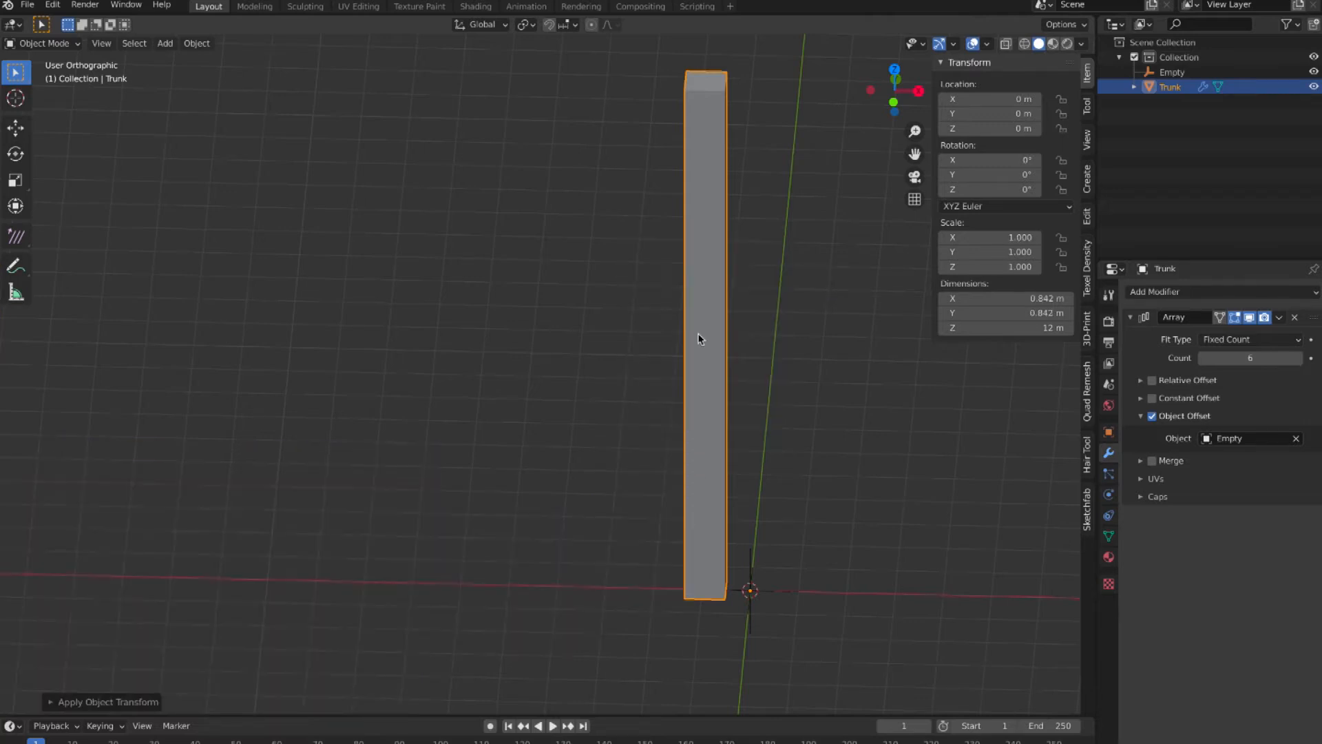
Rotate the empty 60° around the Z axis to spread the trunk's array copies in a ring.
click(750, 575)
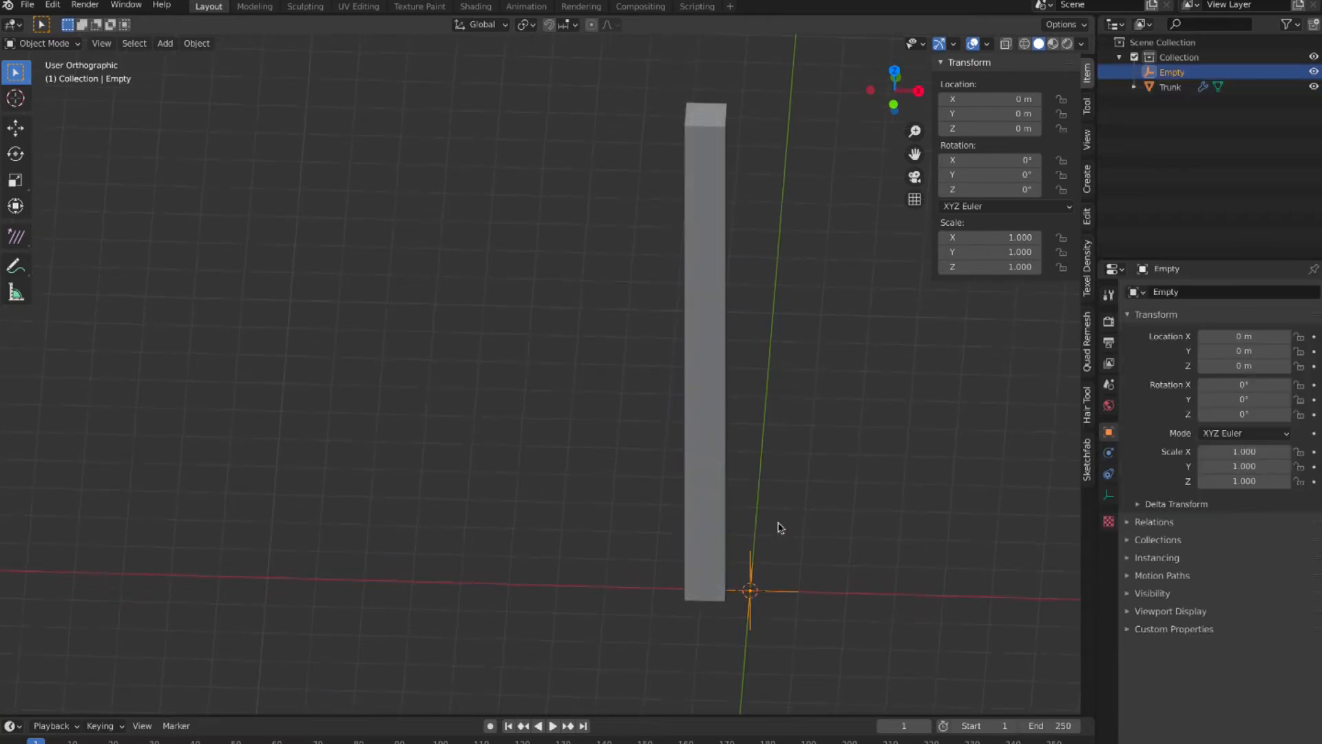
shift+scroll(783, 539, down, 3)
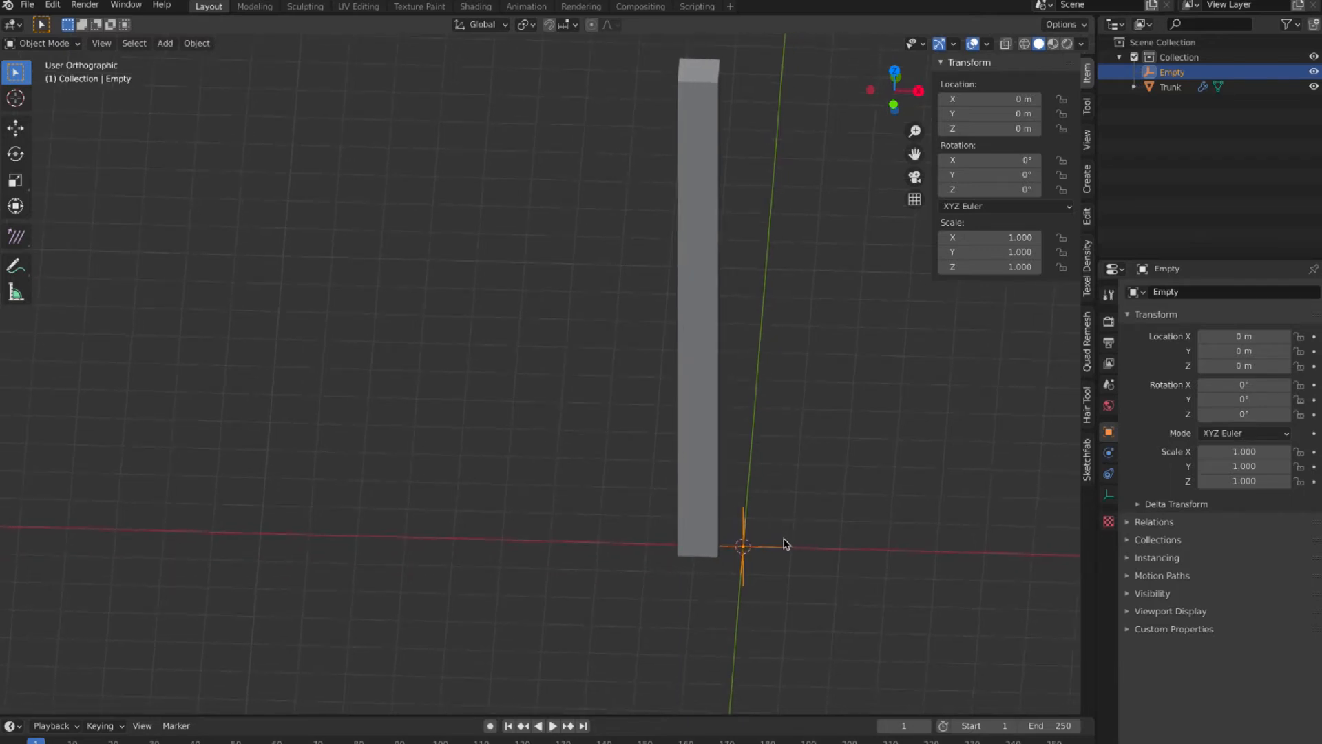
text(rz)
text(60)
key(Return)
scroll(843, 496, left, 5)
shift+scroll(843, 496, up, 3)
scroll(842, 496, down, 5)
shift+scroll(843, 496, right, 5)
shift+scroll(843, 496, up, 2)
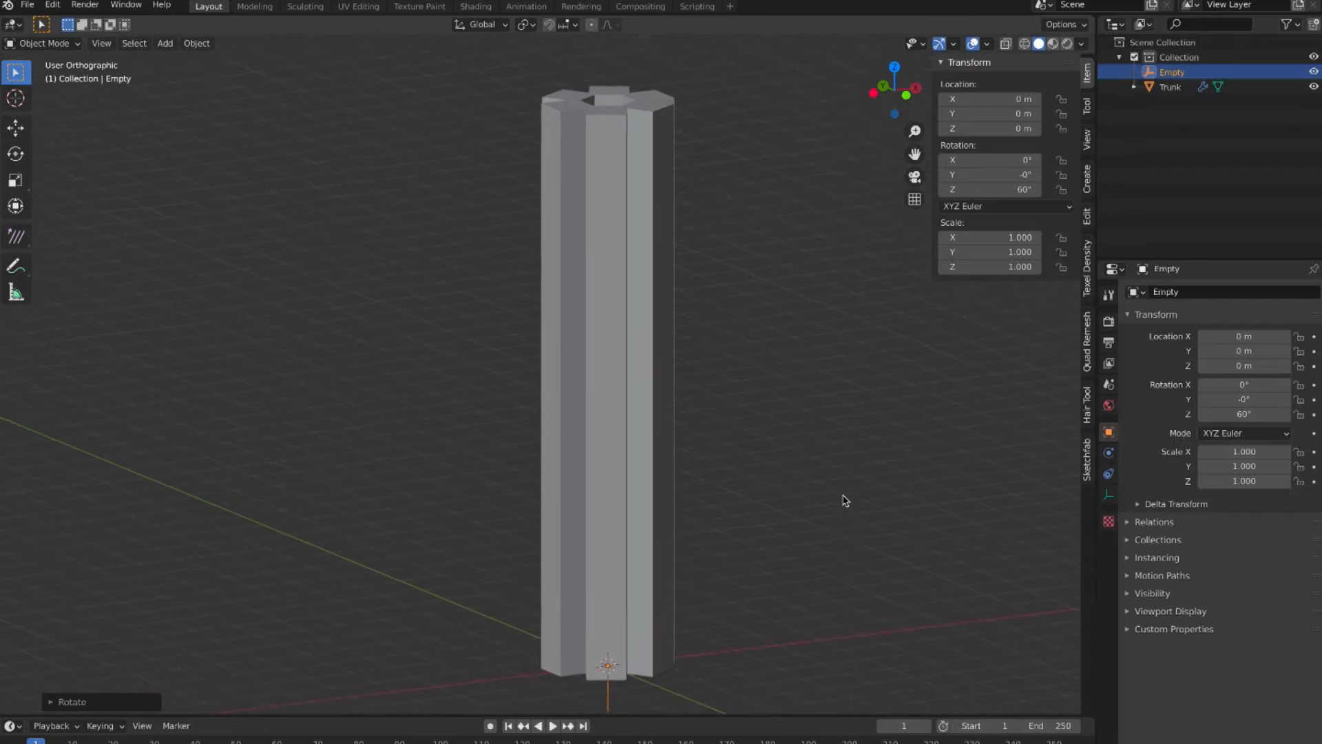
scroll(844, 497, right, 5)
scroll(635, 405, up, 3)
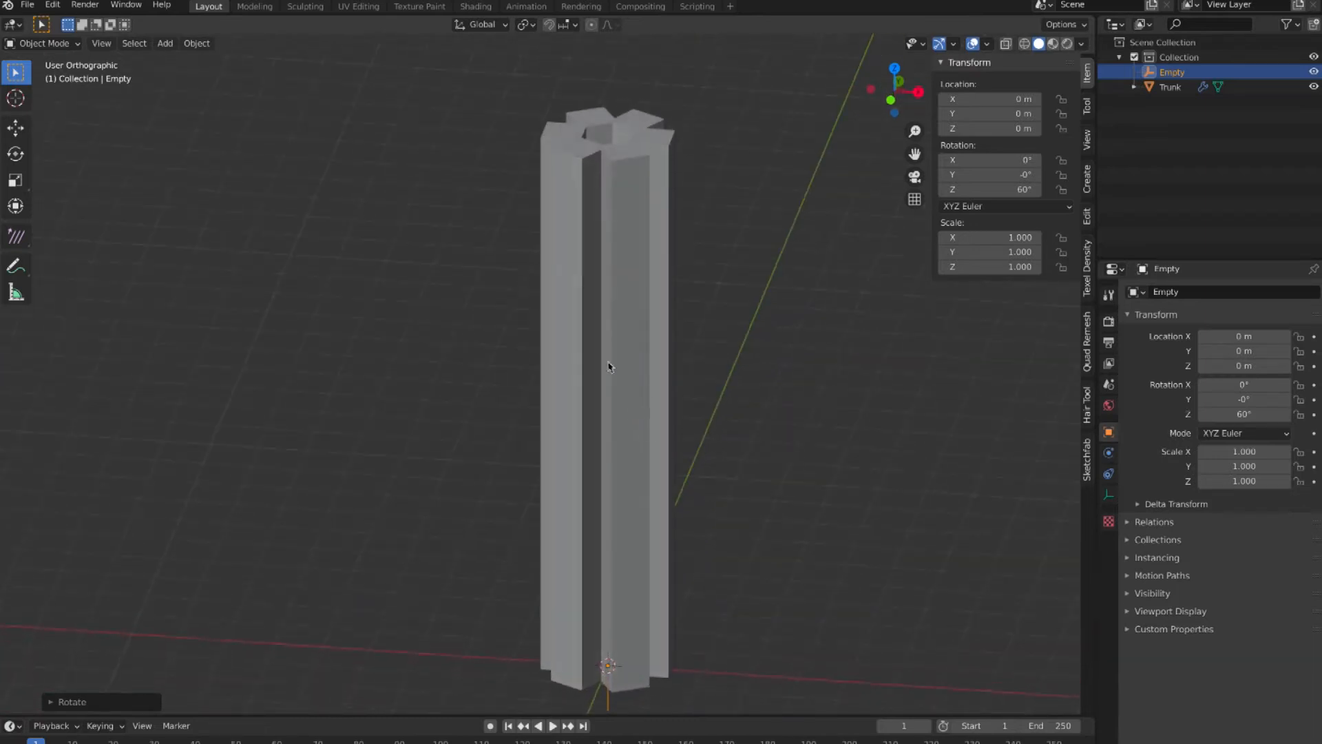
Collapse the trunk's Array modifier settings and add a Subdivision Surface modifier.
scroll(666, 358, up, 3)
shift+scroll(654, 423, down, 2)
click(635, 382)
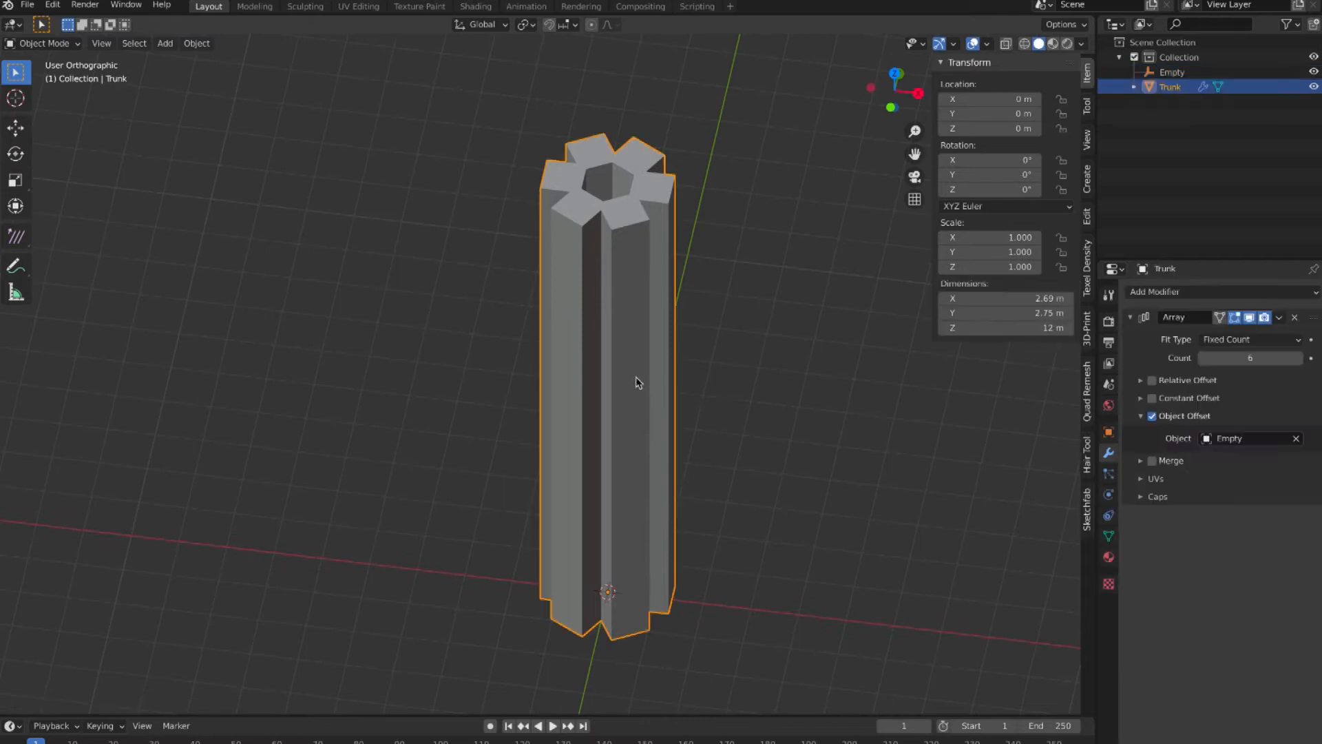
click(1145, 318)
click(1163, 291)
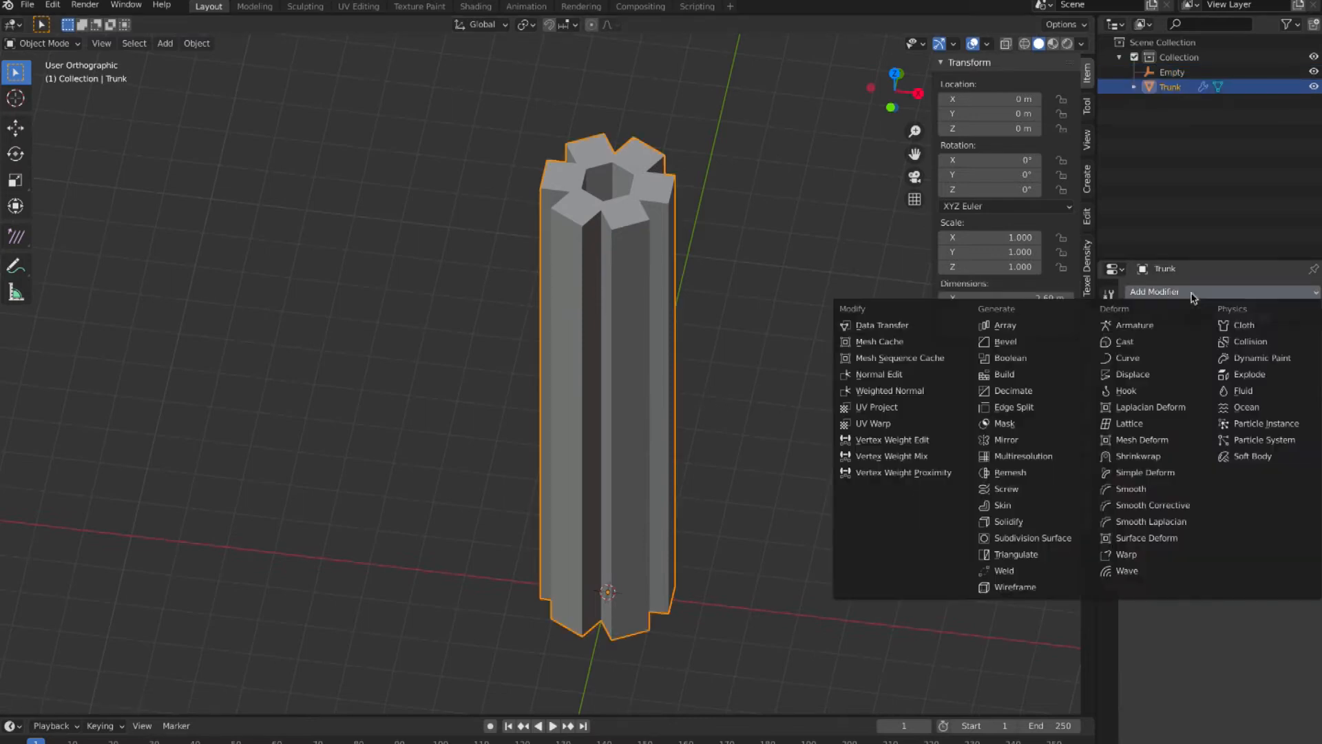
click(1059, 537)
key(KP_2)
key(KP_2)
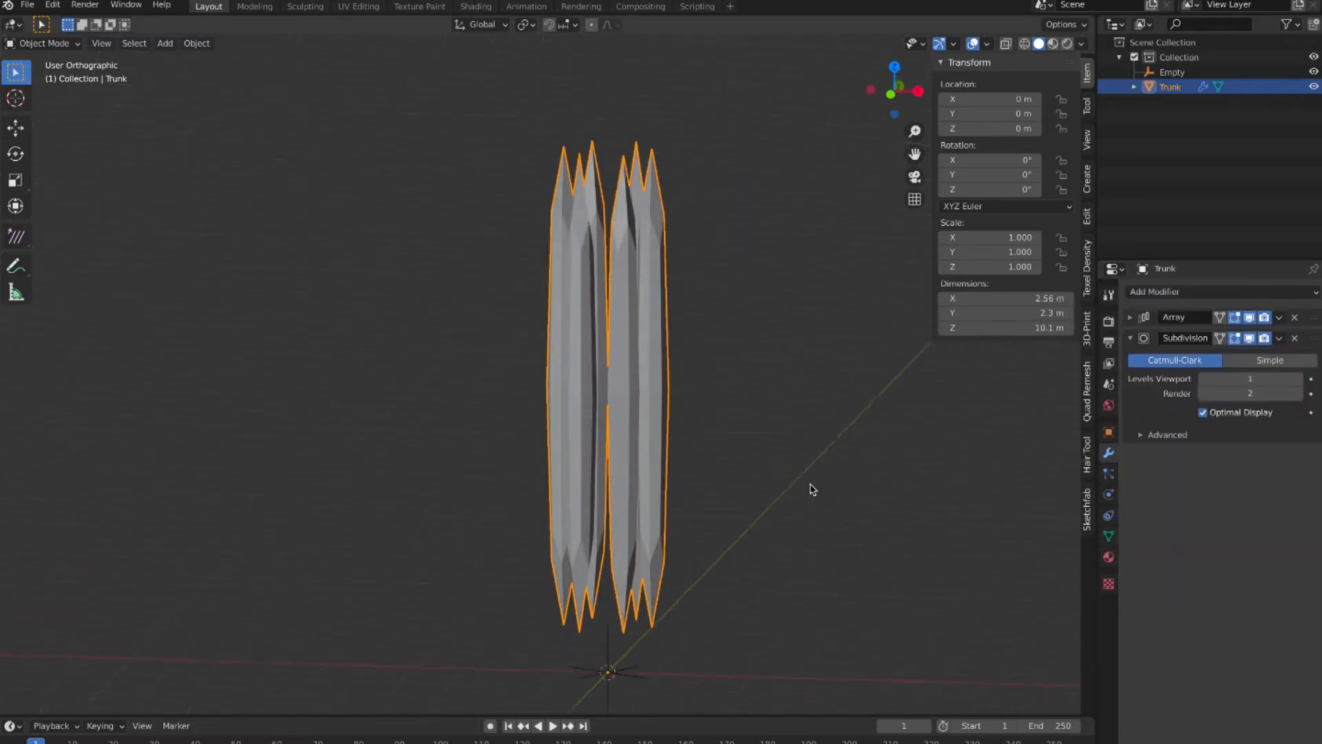
middle_drag(812, 488, 668, 493)
Add about 20 evenly spaced horizontal loop cuts along the trunk column in Edit Mode, then return to Object Mode.
key(Tab)
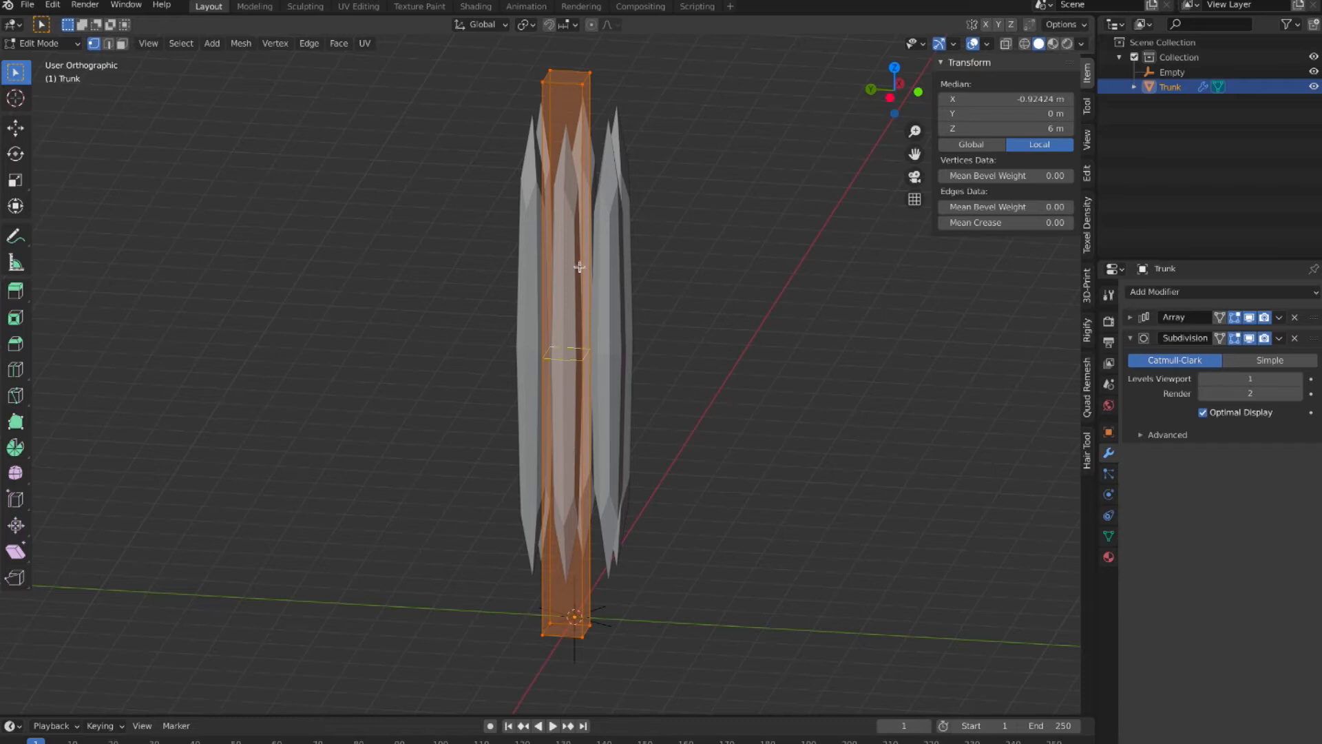
scroll(579, 266, up, 20)
click(579, 266)
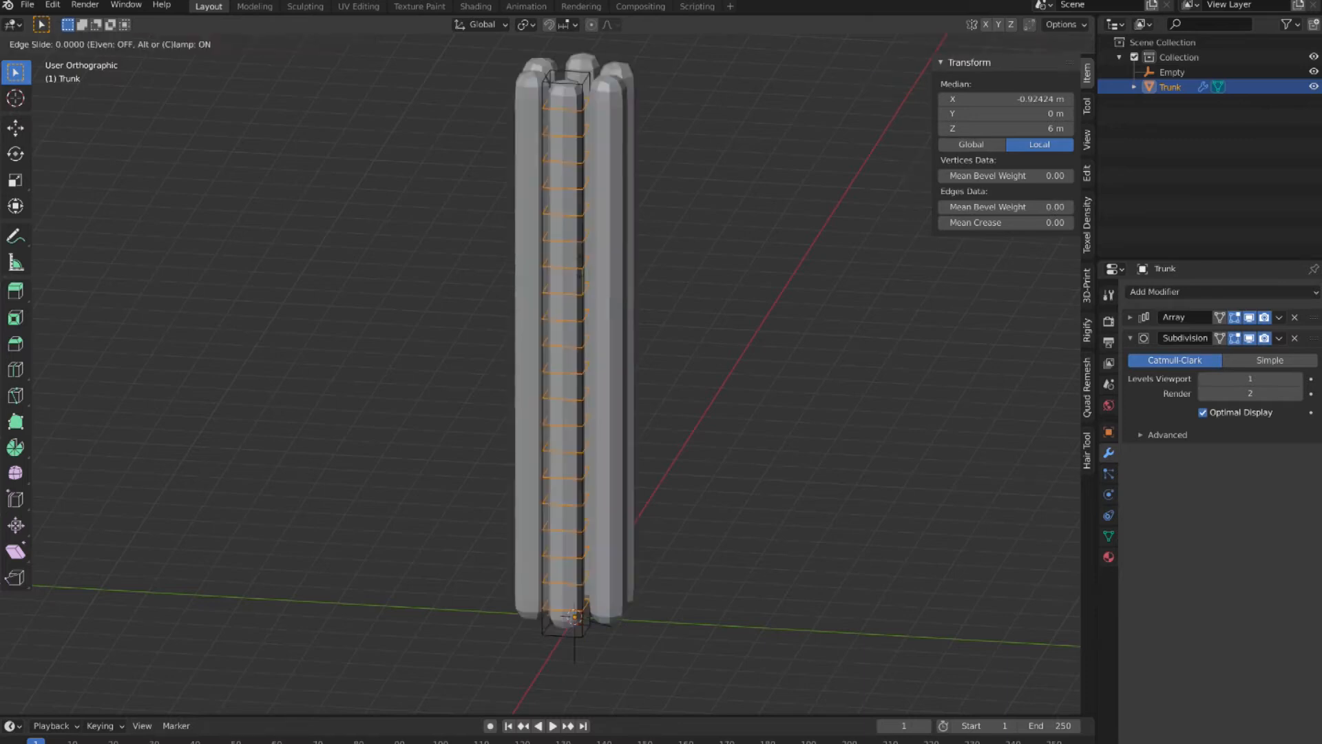
right_click(580, 267)
middle_drag(693, 286, 166, 113)
click(41, 43)
click(38, 57)
Move the trunk about 0.5 m along X to draw its columns closer together.
middle_drag(38, 57, 601, 455)
key(g)
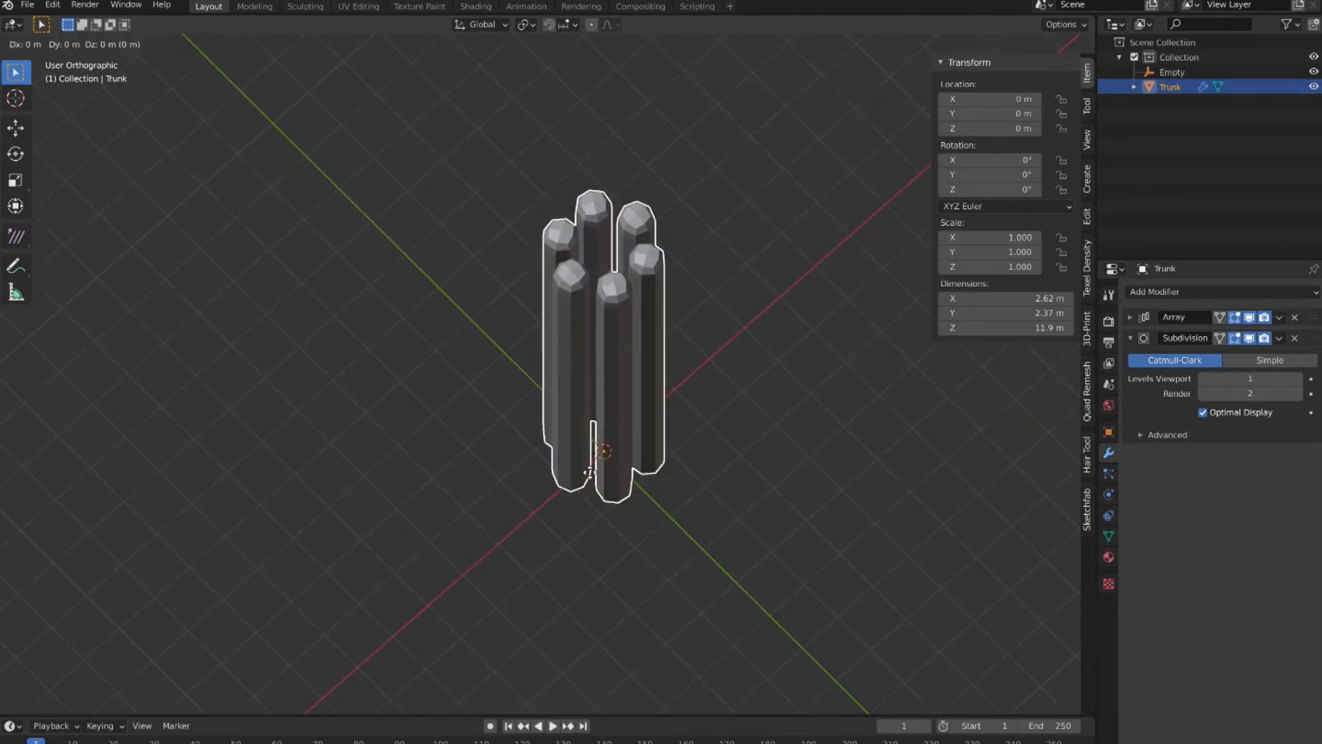
key(x)
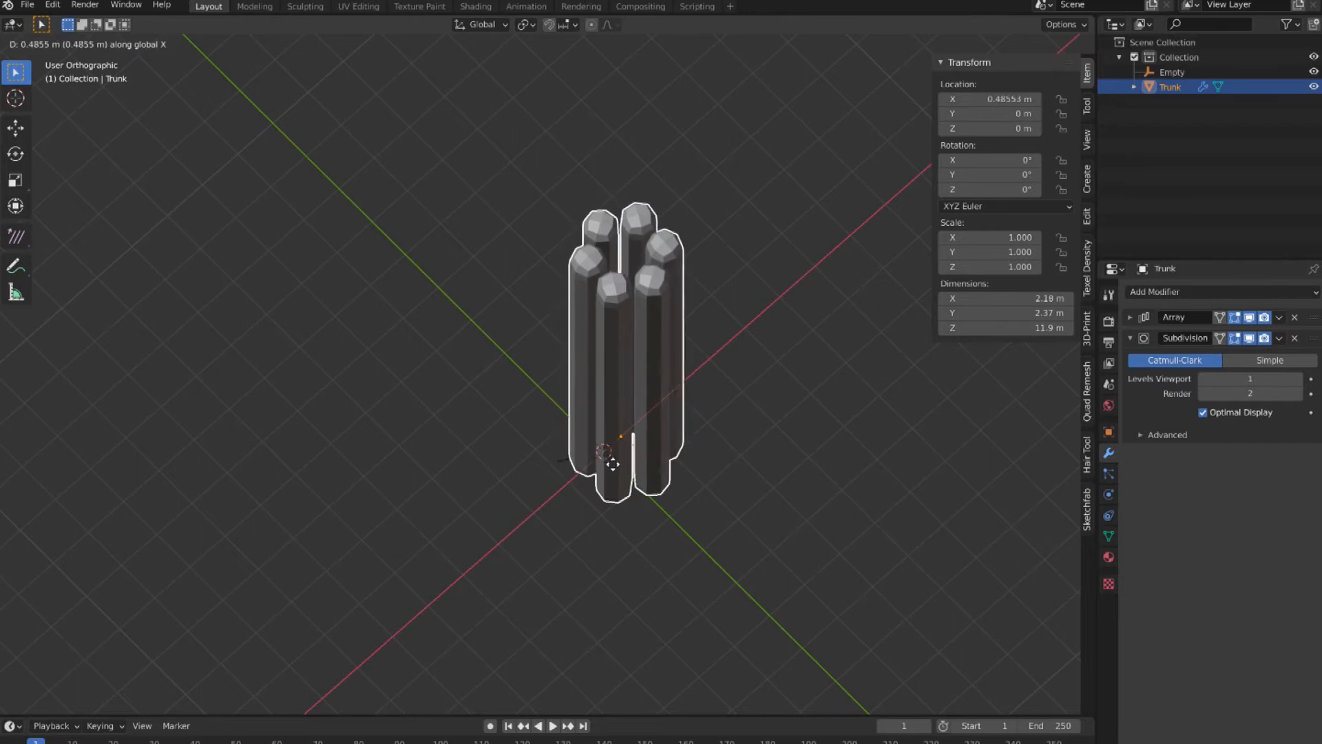
click(614, 464)
middle_drag(615, 463, 616, 463)
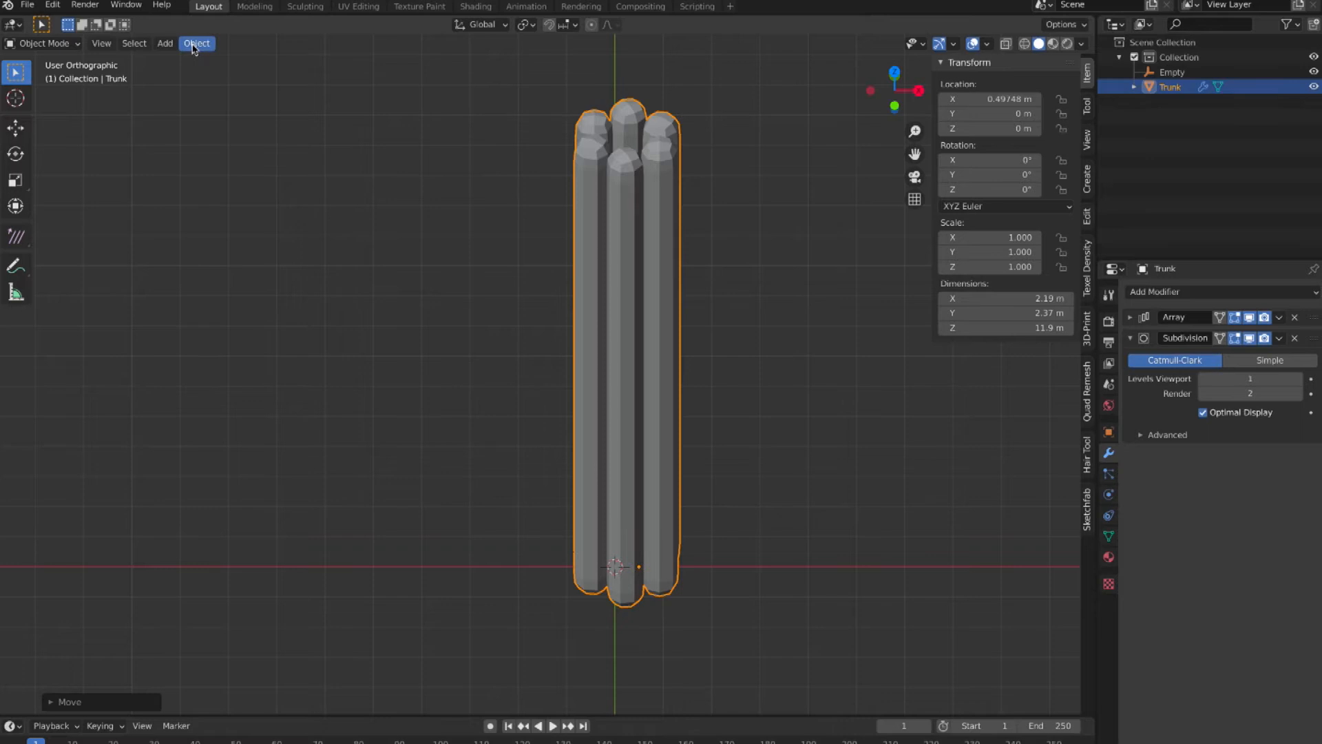
Set the trunk's origin to the 3D cursor.
click(196, 43)
mouse_move(254, 78)
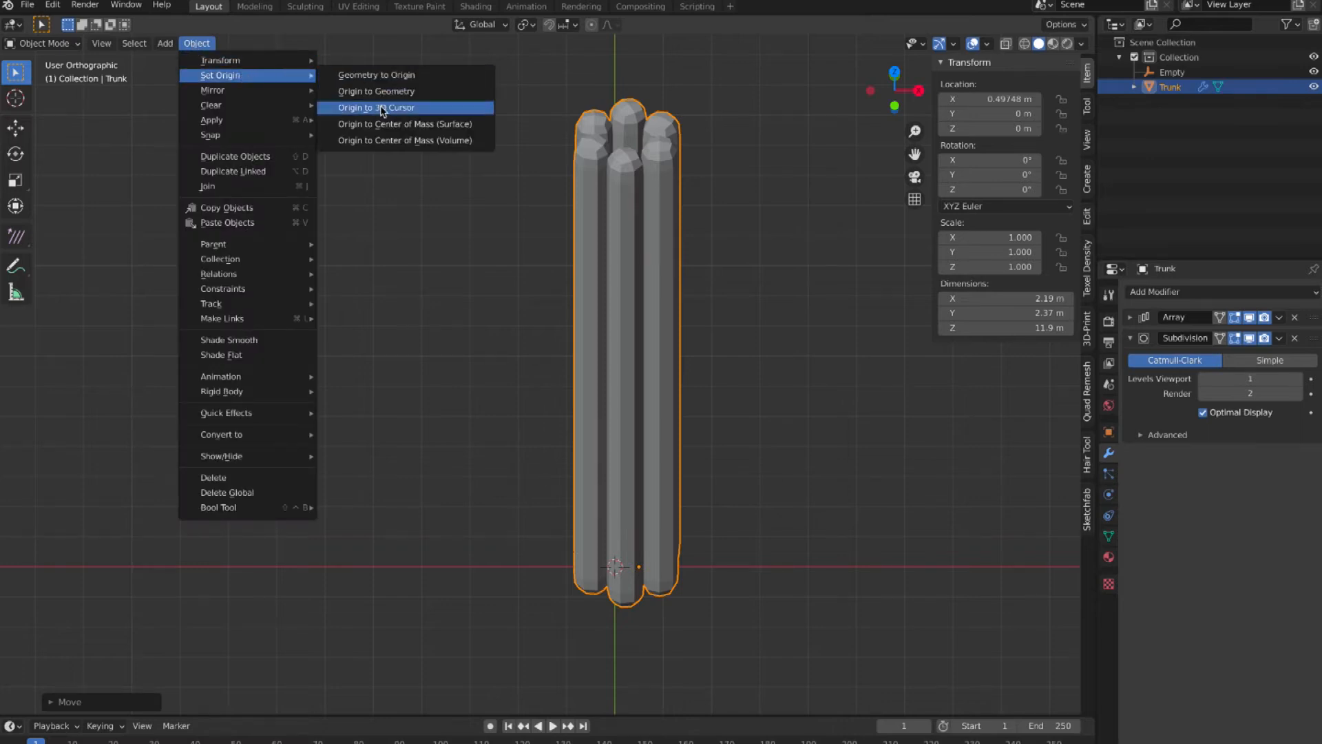
click(384, 109)
middle_drag(448, 215, 471, 252)
Switch to the front view and add a Bezier curve at the world origin.
key(KP_1)
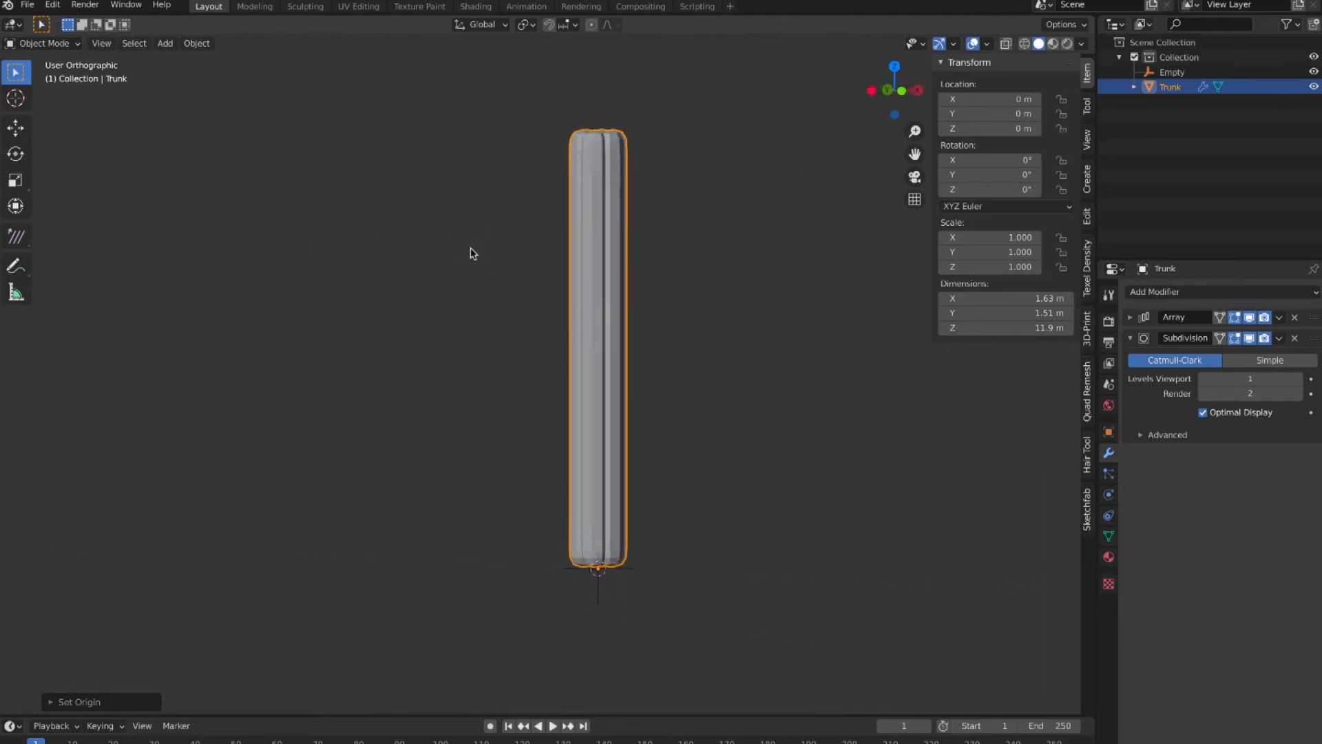
scroll(496, 264, down, 2)
ctrl+scroll(637, 272, down, 5)
ctrl+scroll(621, 269, down, 3)
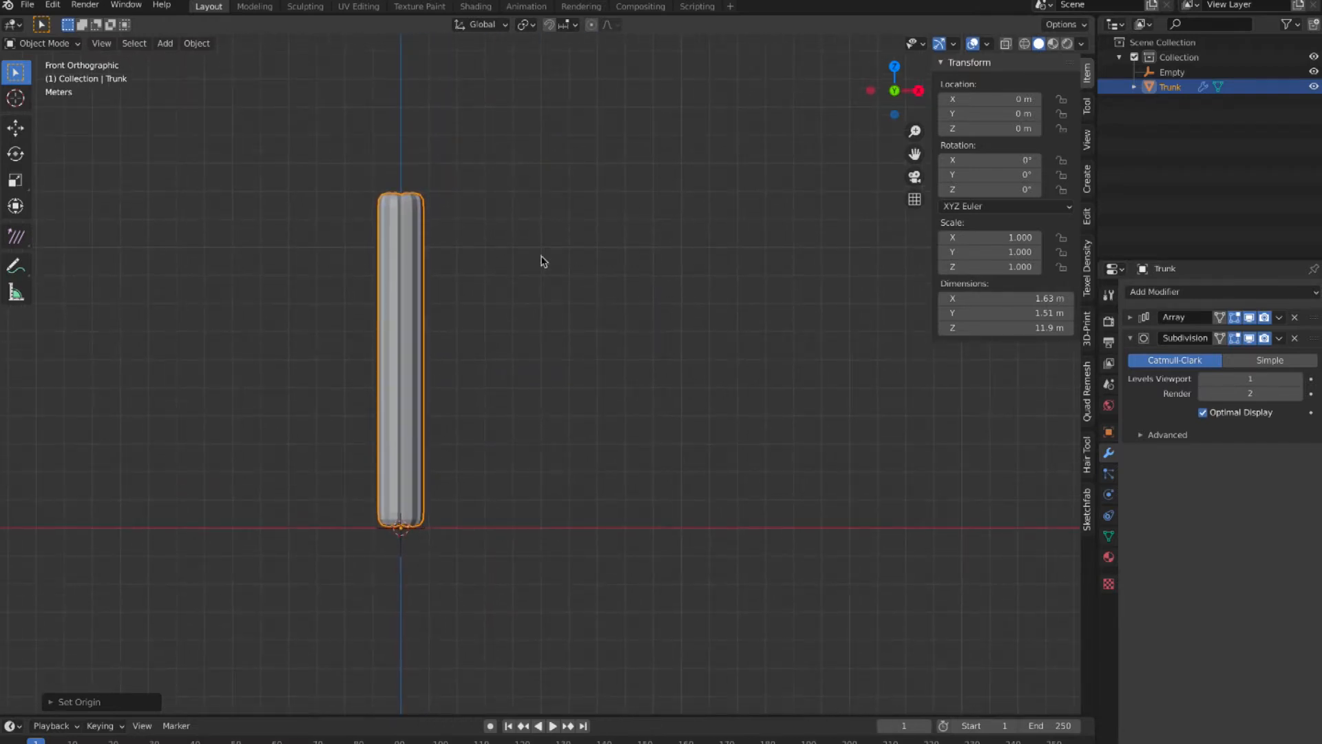
key(shift+a)
mouse_move(544, 260)
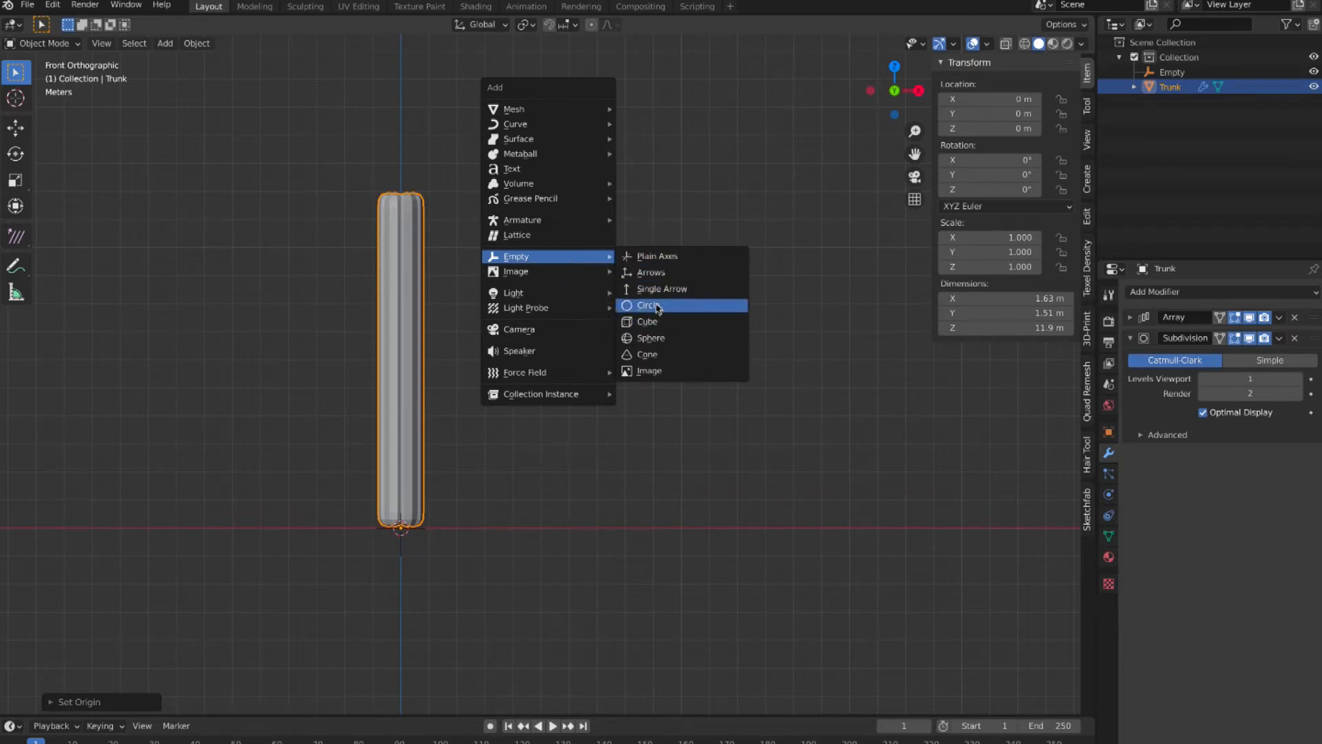
mouse_move(543, 125)
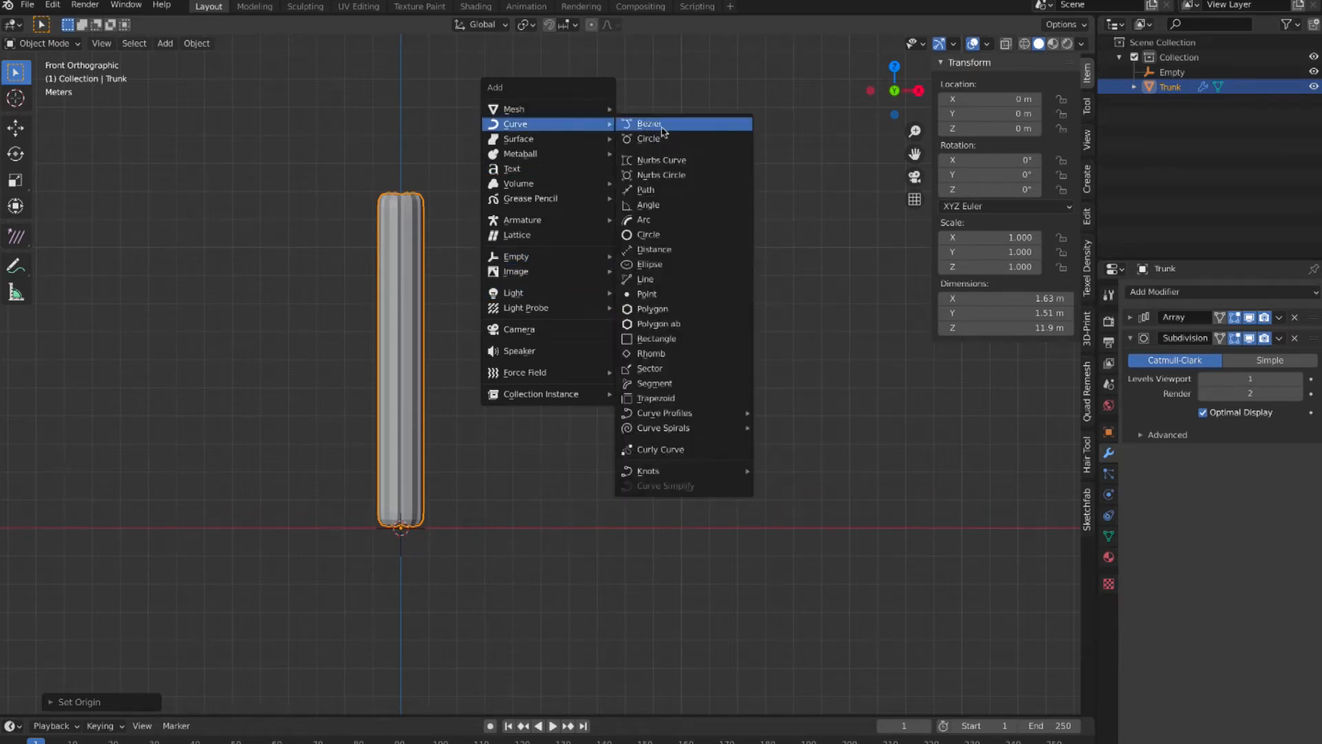
click(663, 127)
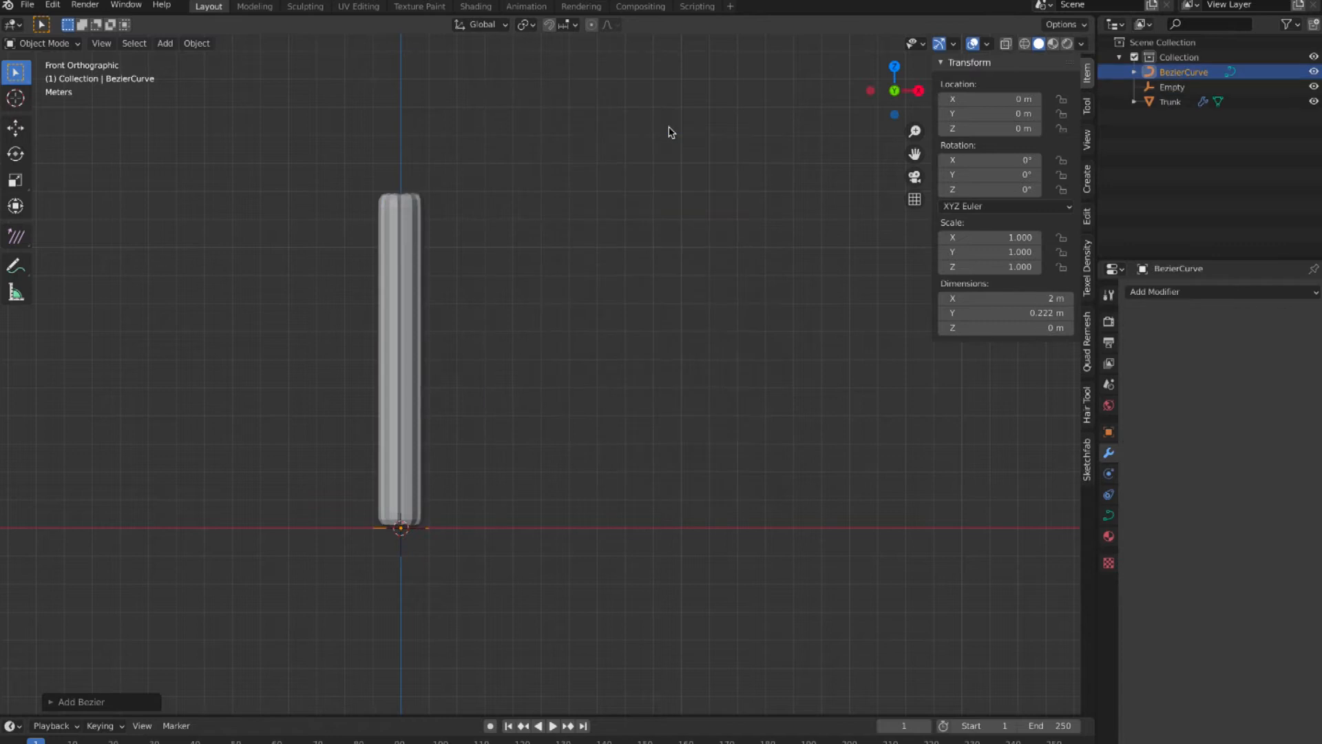
Rename the Empty object as Trunk Empty Offset.
click(1173, 86)
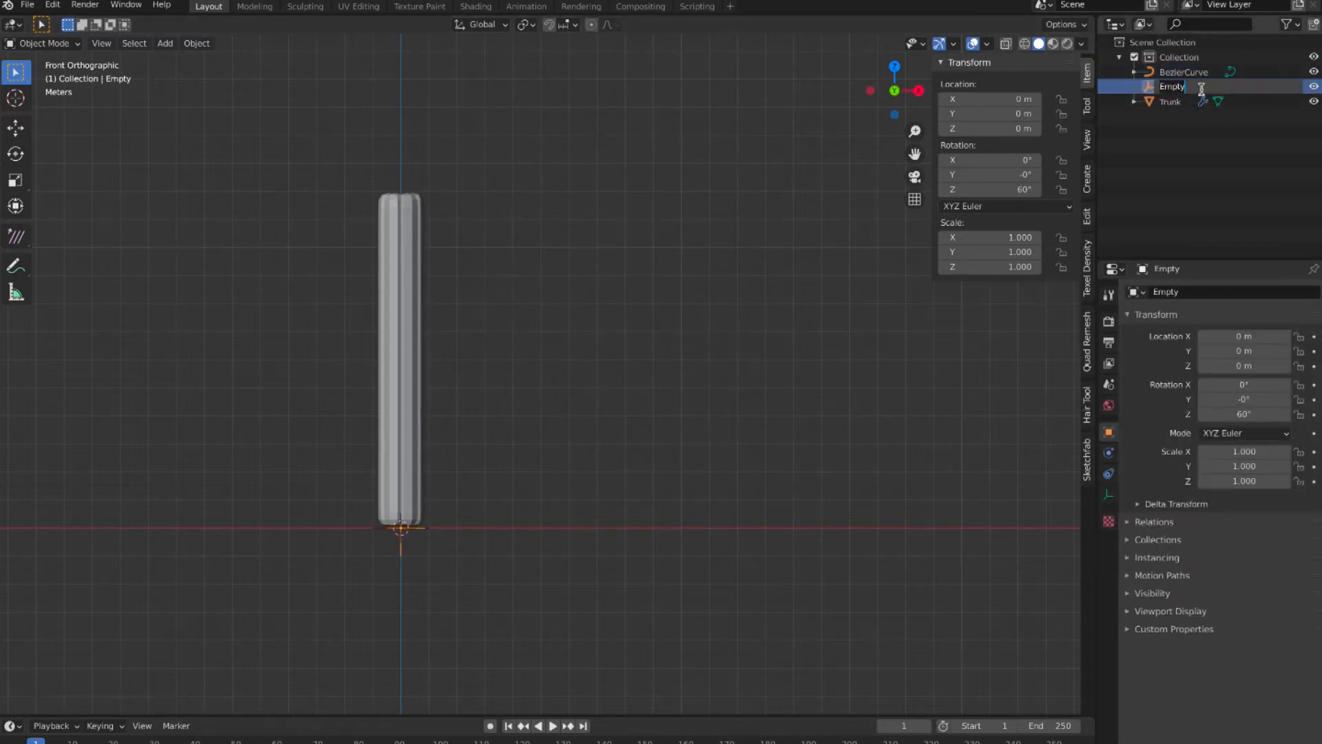
drag(1189, 86, 1154, 89)
text(Tr)
key(Return)
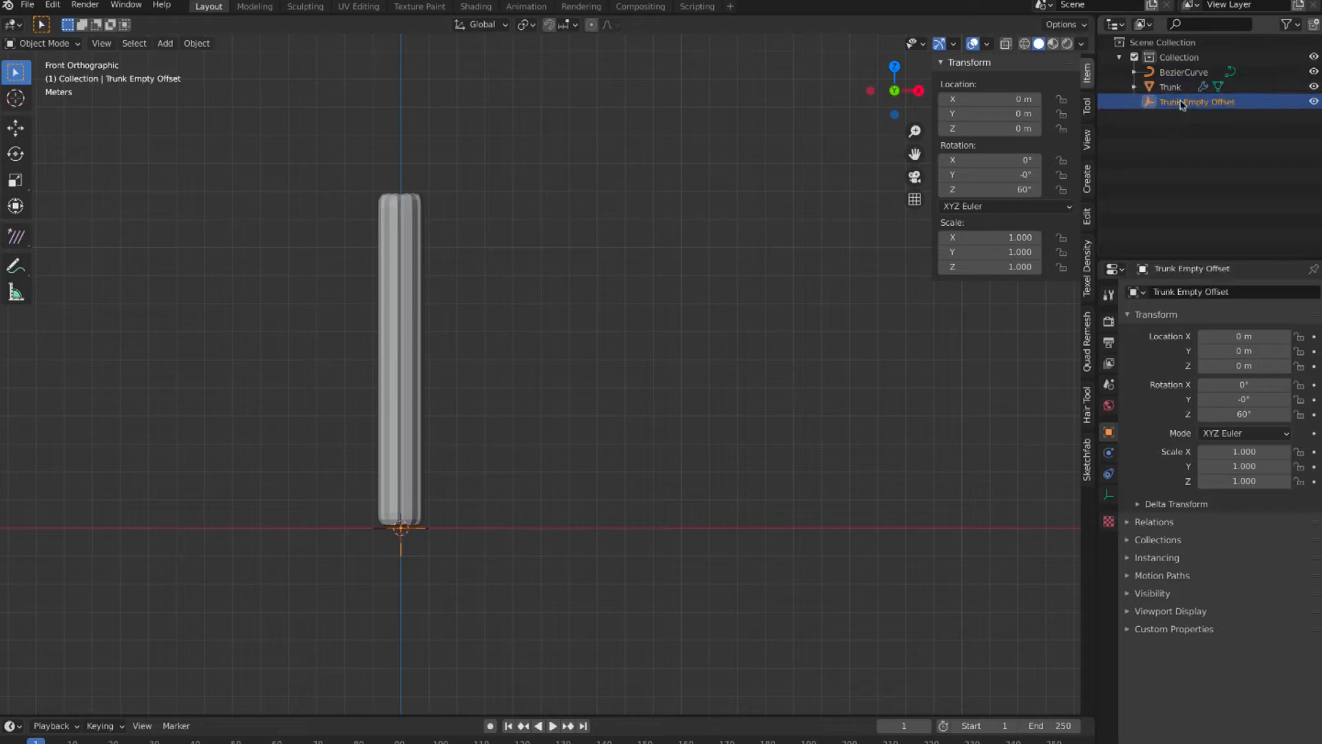
Rename the BezierCurve object as Trunk Curve.
click(1184, 72)
double_click(1192, 73)
text(Tr)
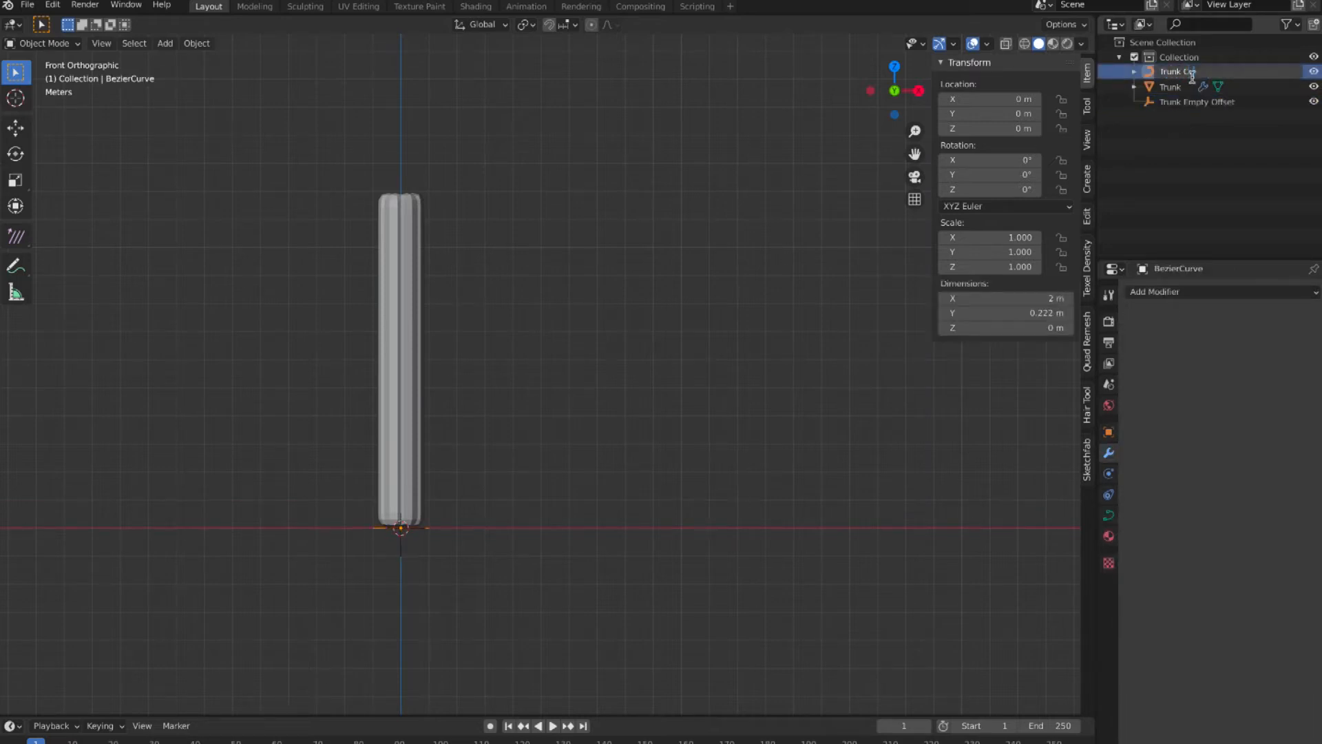
text(unk Curve)
key(Return)
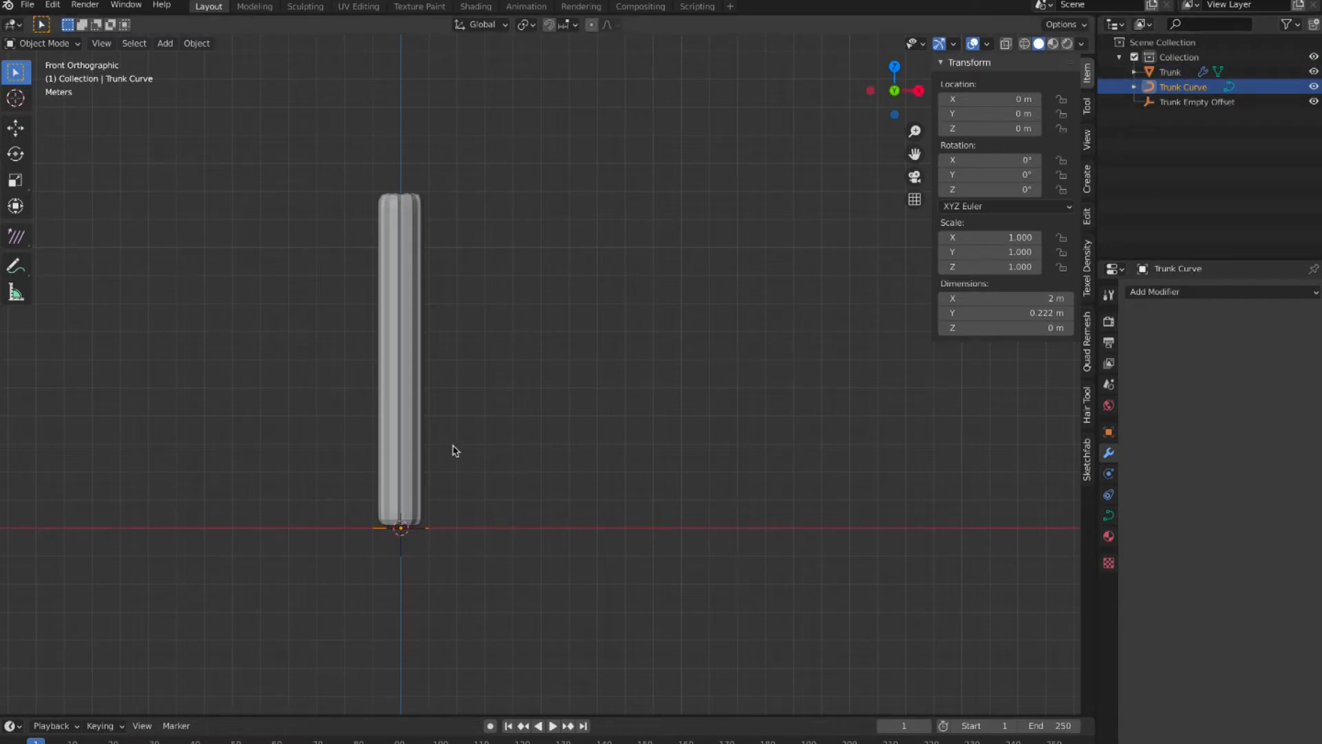
Enter the trunk curve's edit mode and move its start point away from the trunk to about X 11.04 m, Z 9.94 m.
key(Tab)
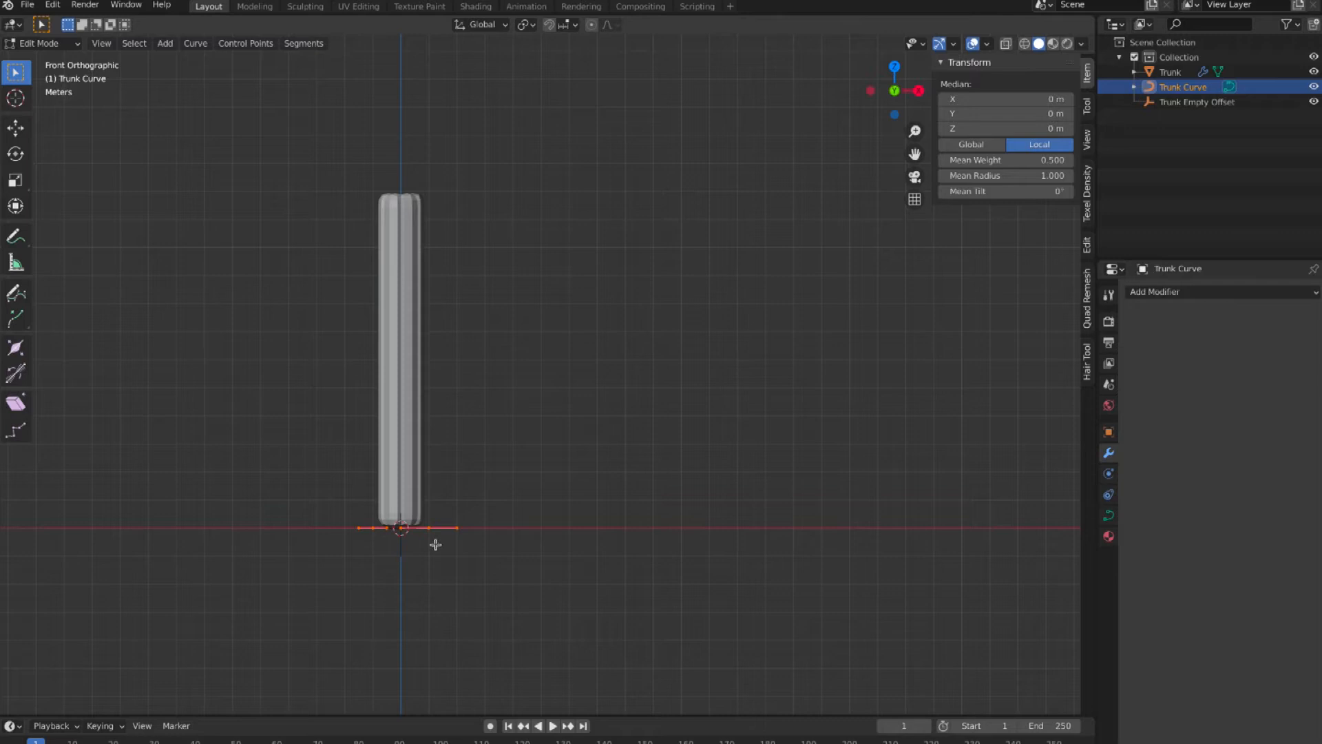
click(382, 538)
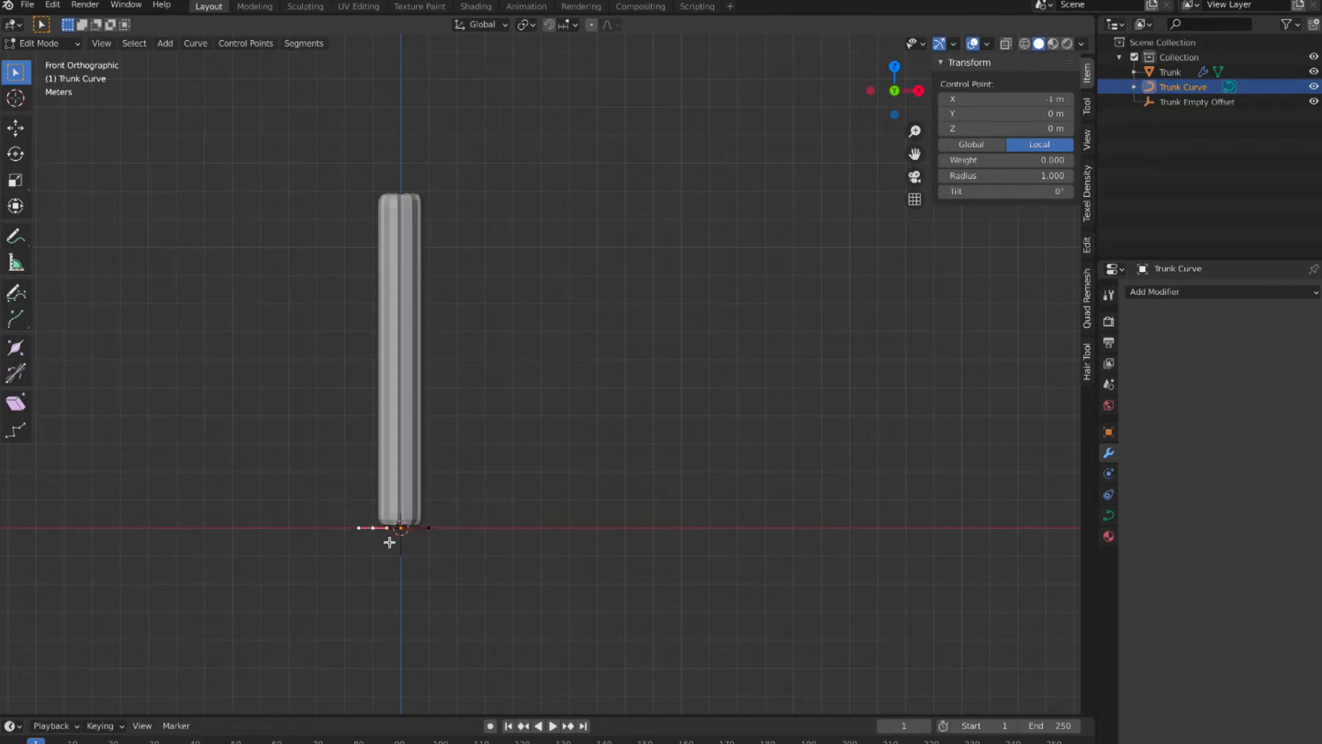
key(g)
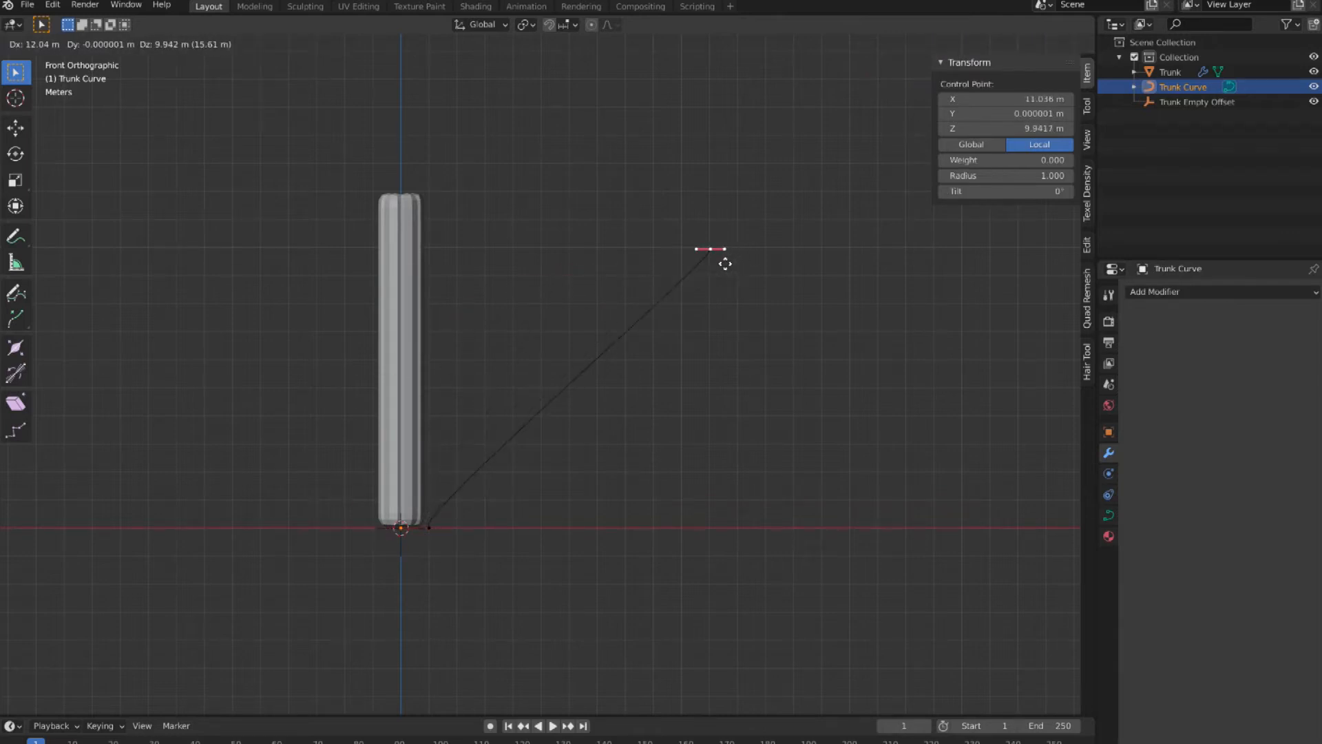
click(725, 264)
Set the X location of both curve control points to 0 and turn on X-ray display.
click(436, 526)
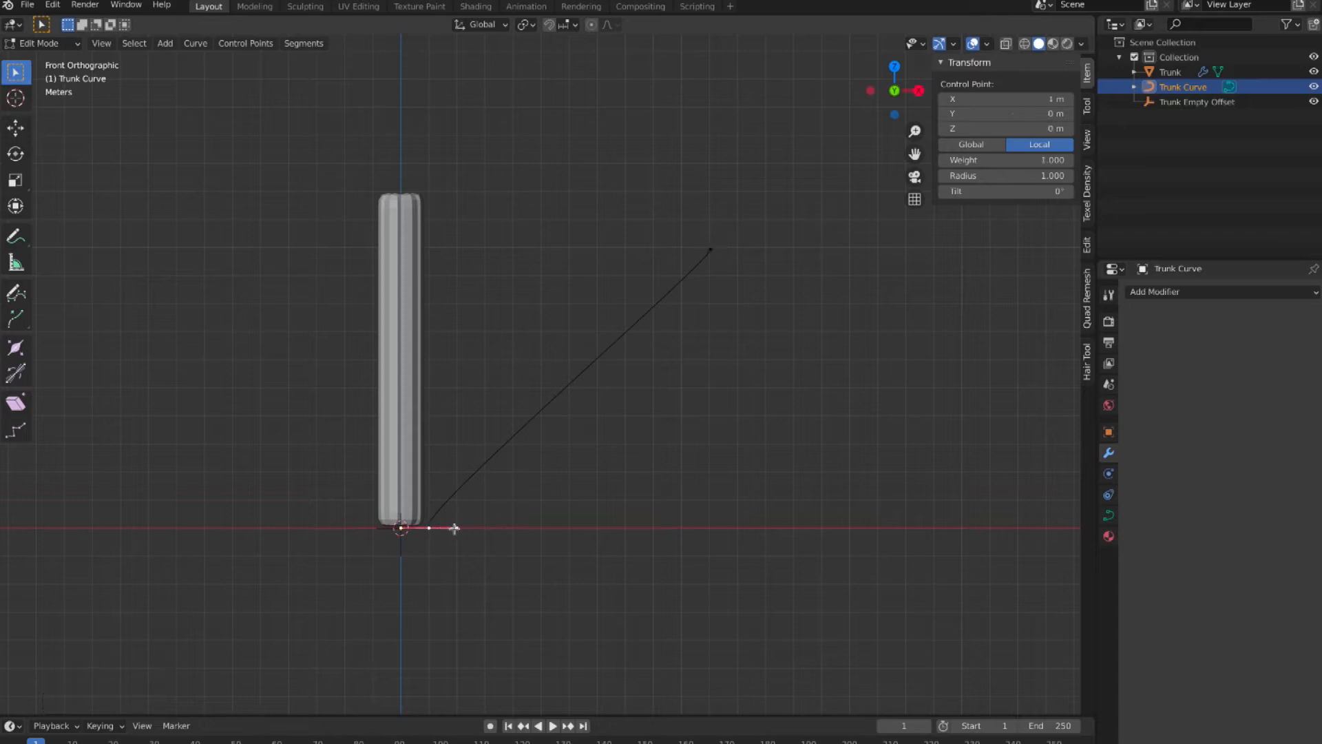
click(1026, 103)
text(0)
key(Return)
click(715, 252)
click(1019, 103)
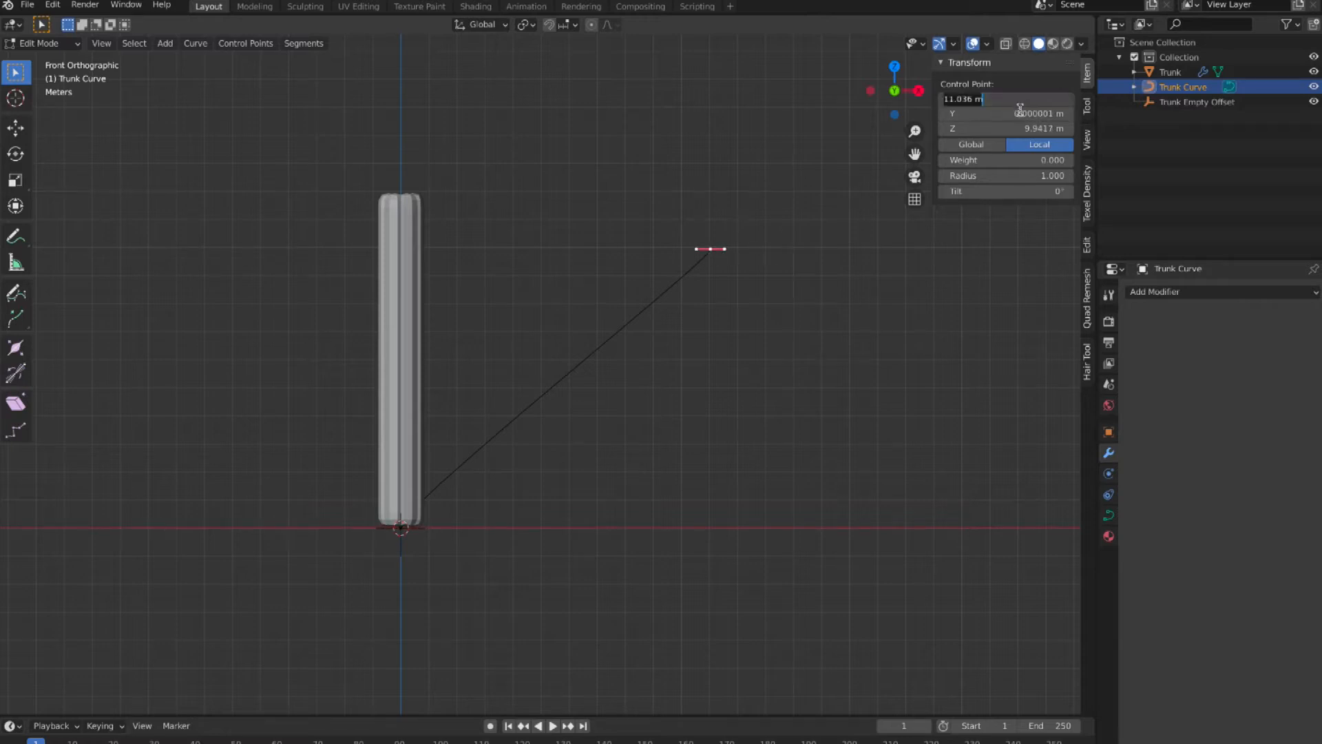
text(0)
key(Return)
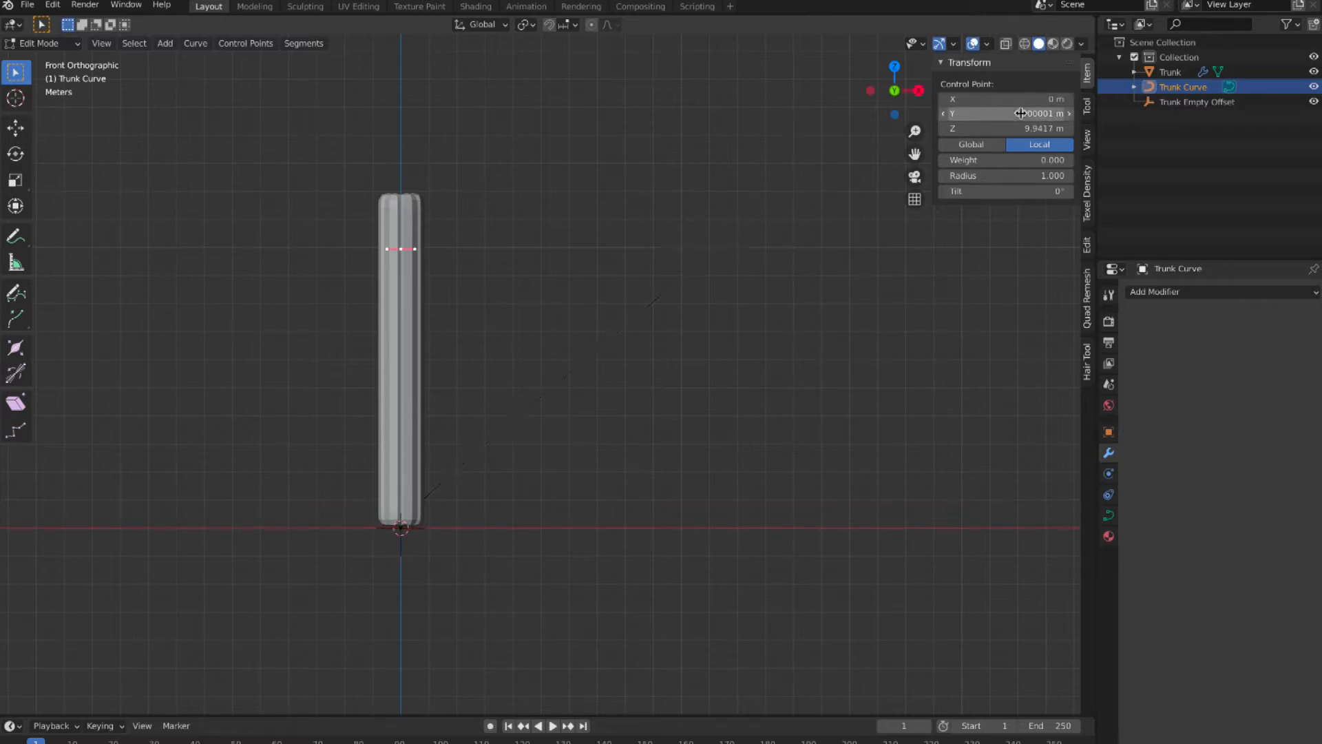
key(alt+z)
Try flattening both control points and their handles by scaling them to 0 along Y and X.
drag(305, 231, 539, 602)
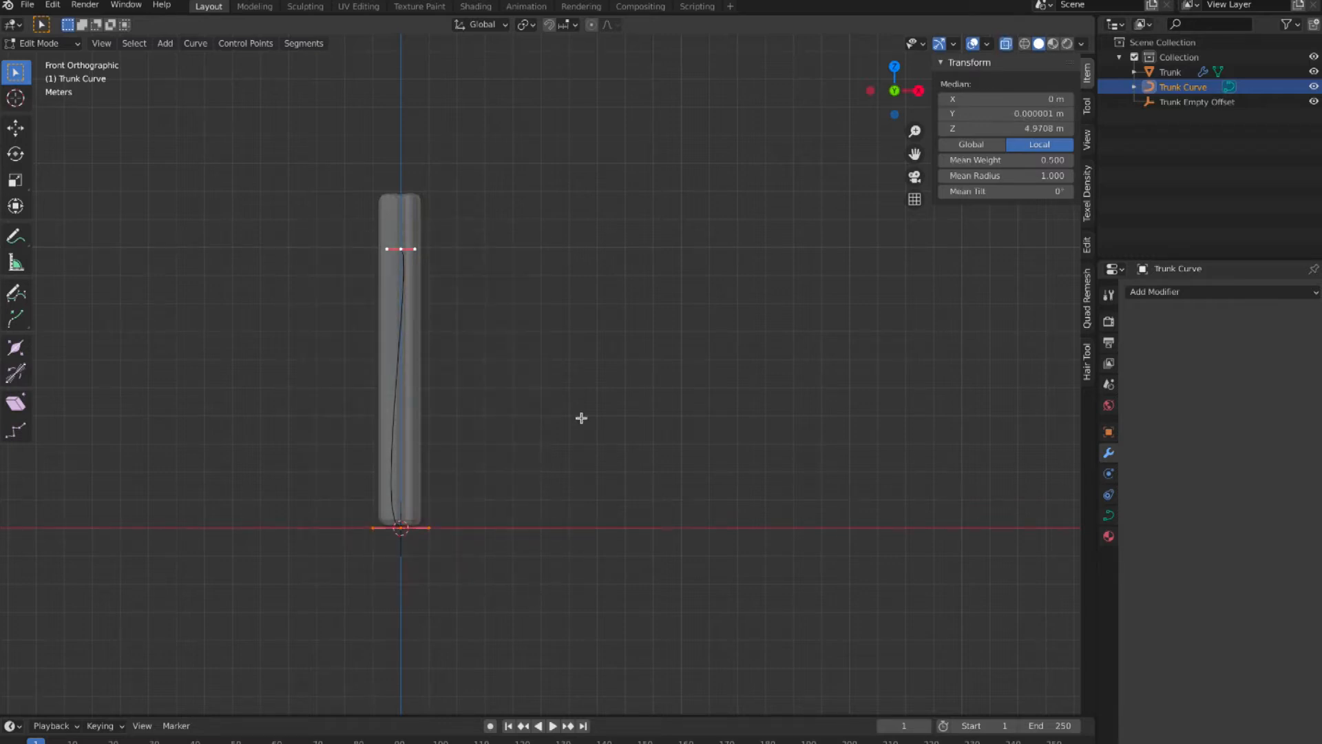
text(sy0)
key(Return)
text(sx)
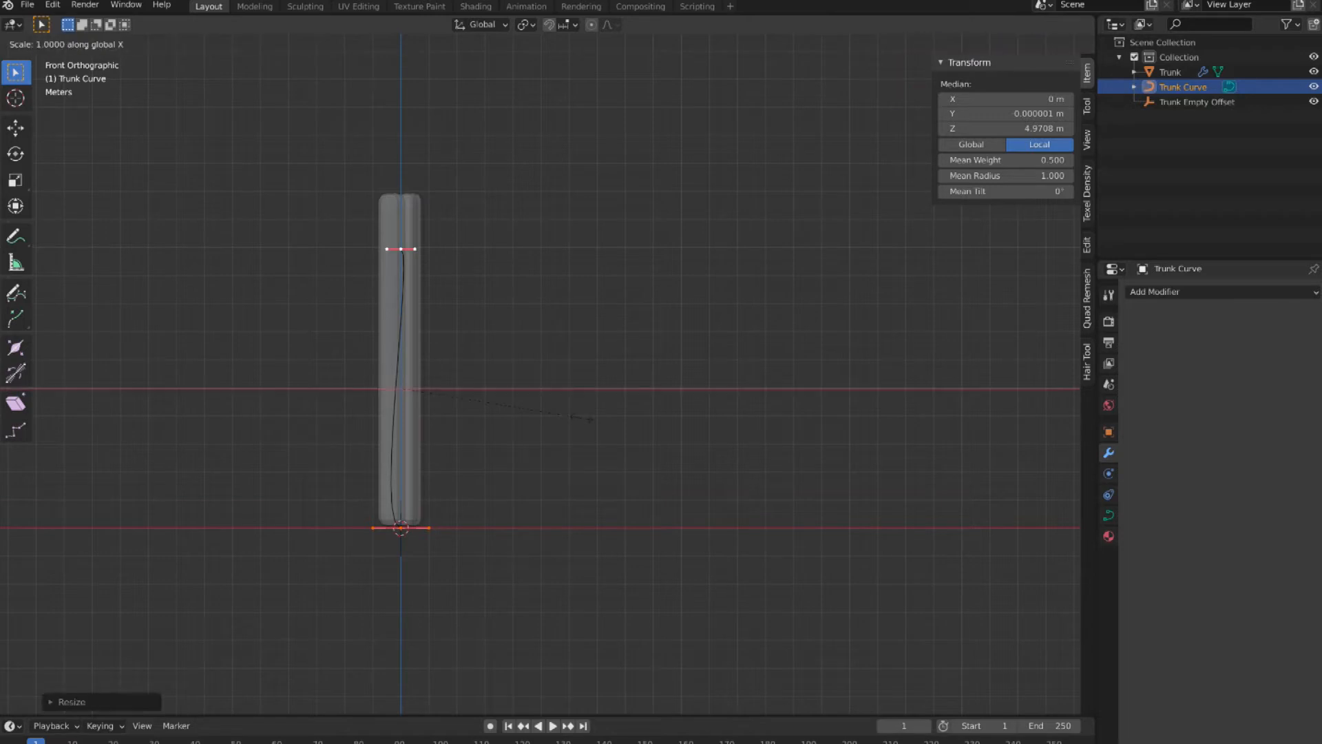
text(0)
key(Return)
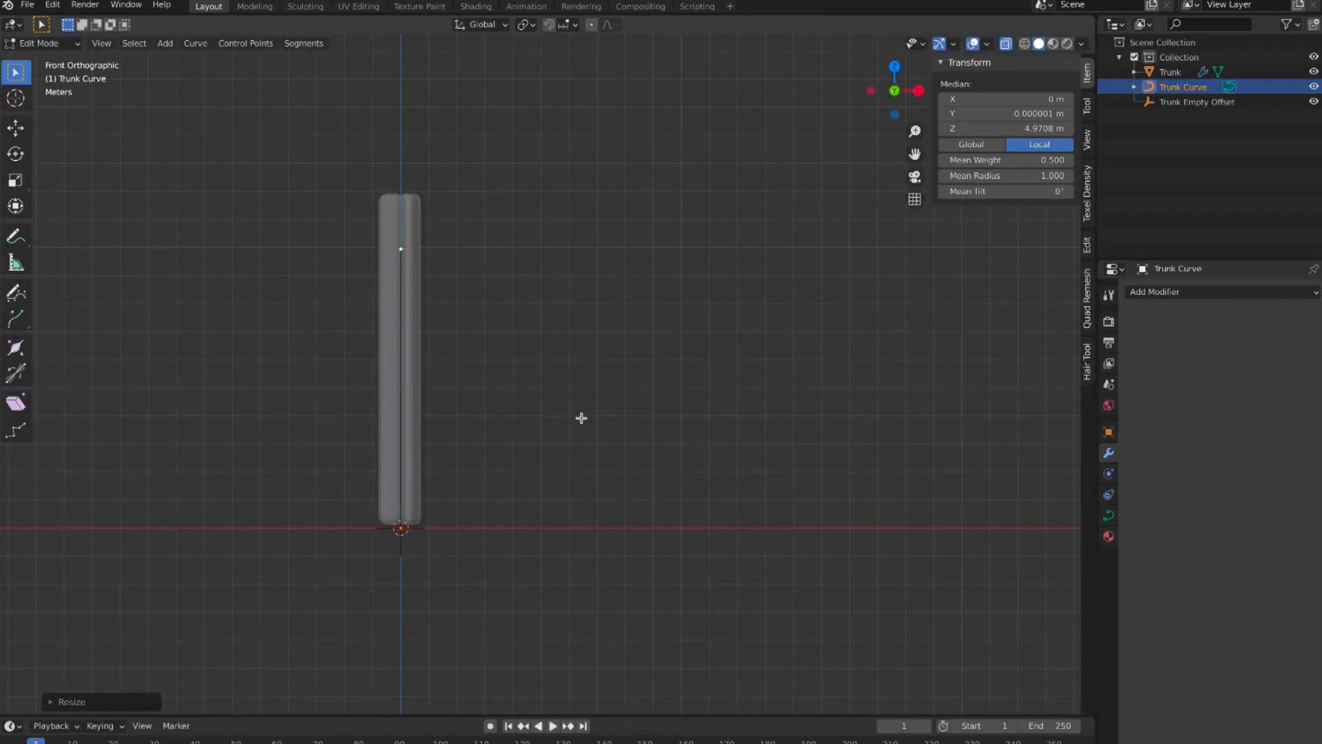
Try moving the upper control point about 9.84 m along X and scaling its handles.
key(alt+a)
click(403, 249)
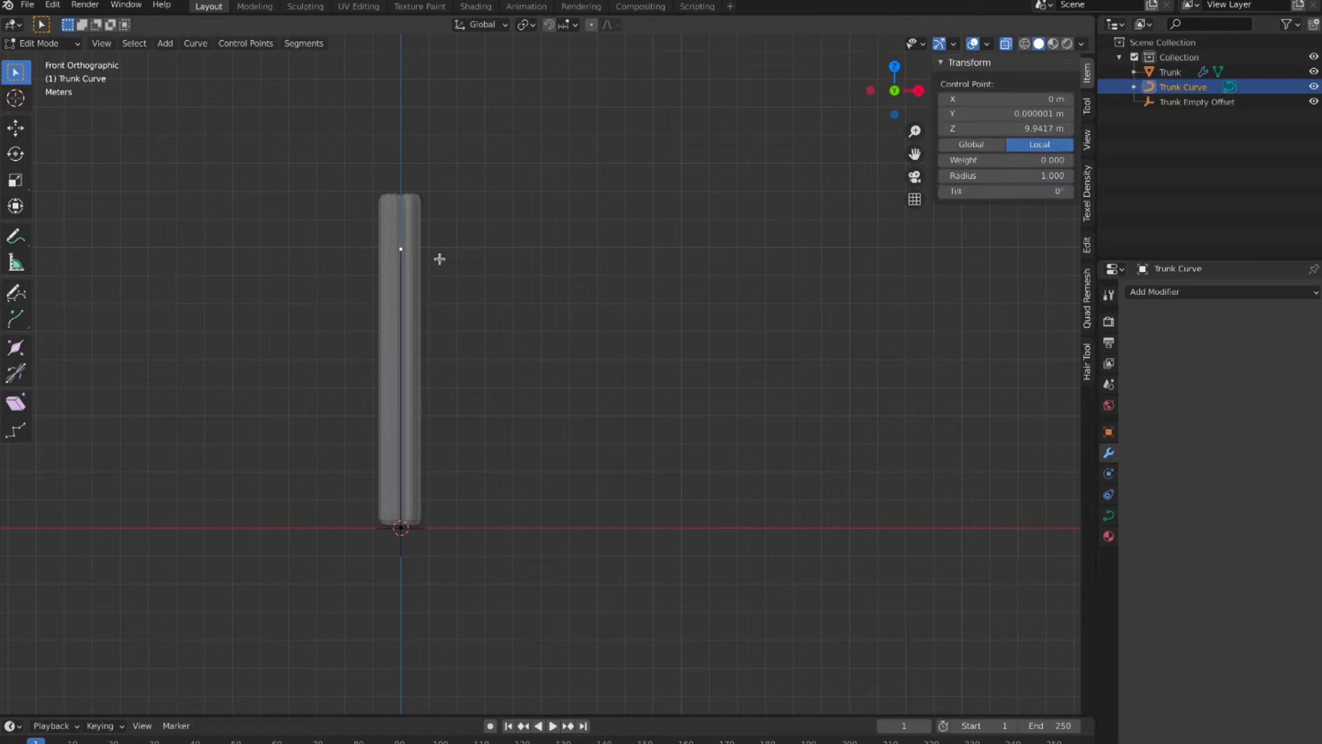
key(g)
key(x)
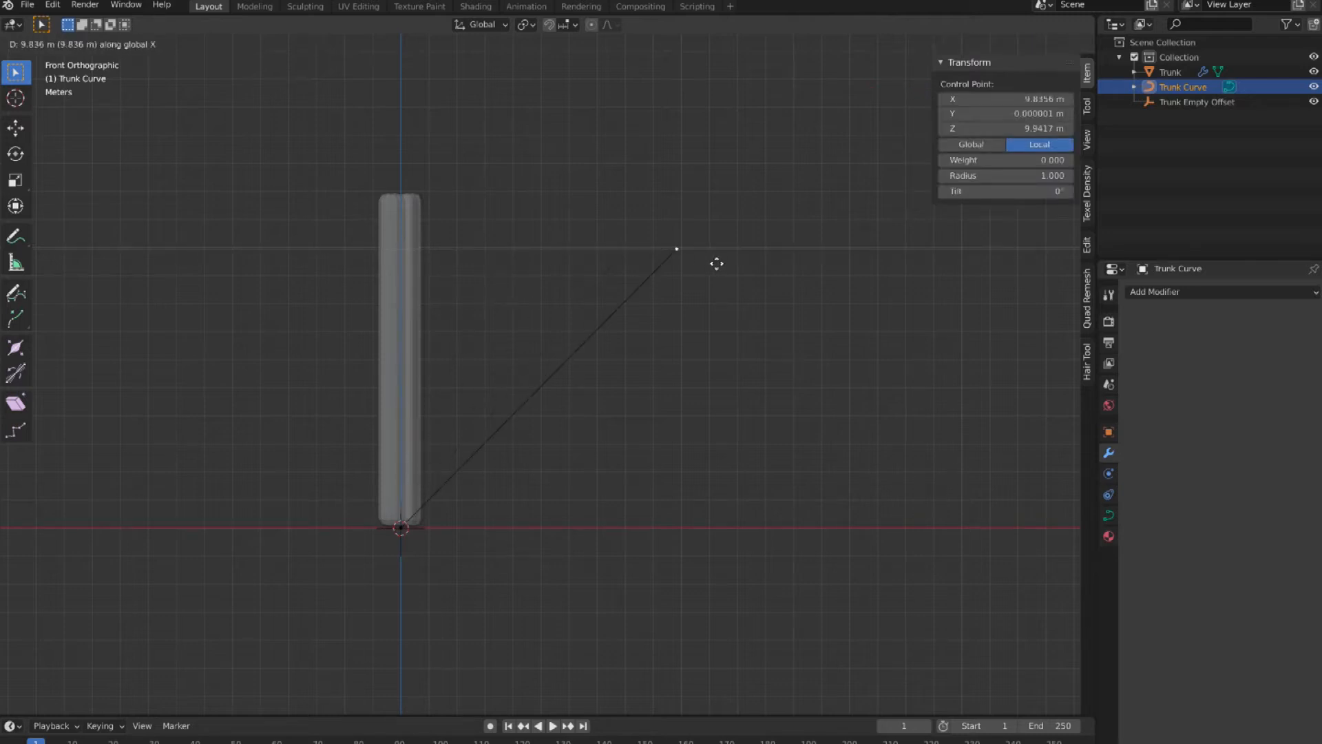
click(714, 264)
key(s)
click(749, 207)
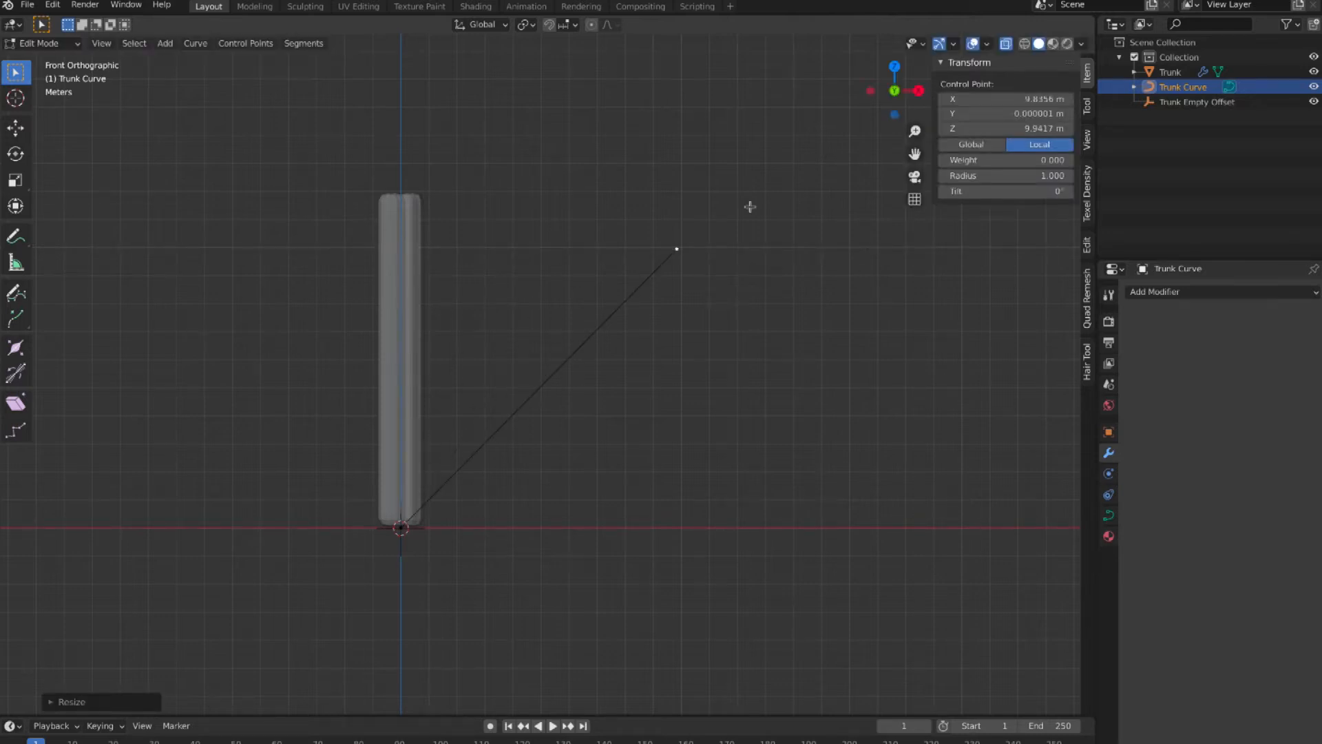
Try enlarging the upper point's collapsed handles with uniform, Y-axis and X-axis scaling.
mouse_move(688, 247)
middle_down()
mouse_move(705, 236)
mouse_move(703, 260)
middle_up()
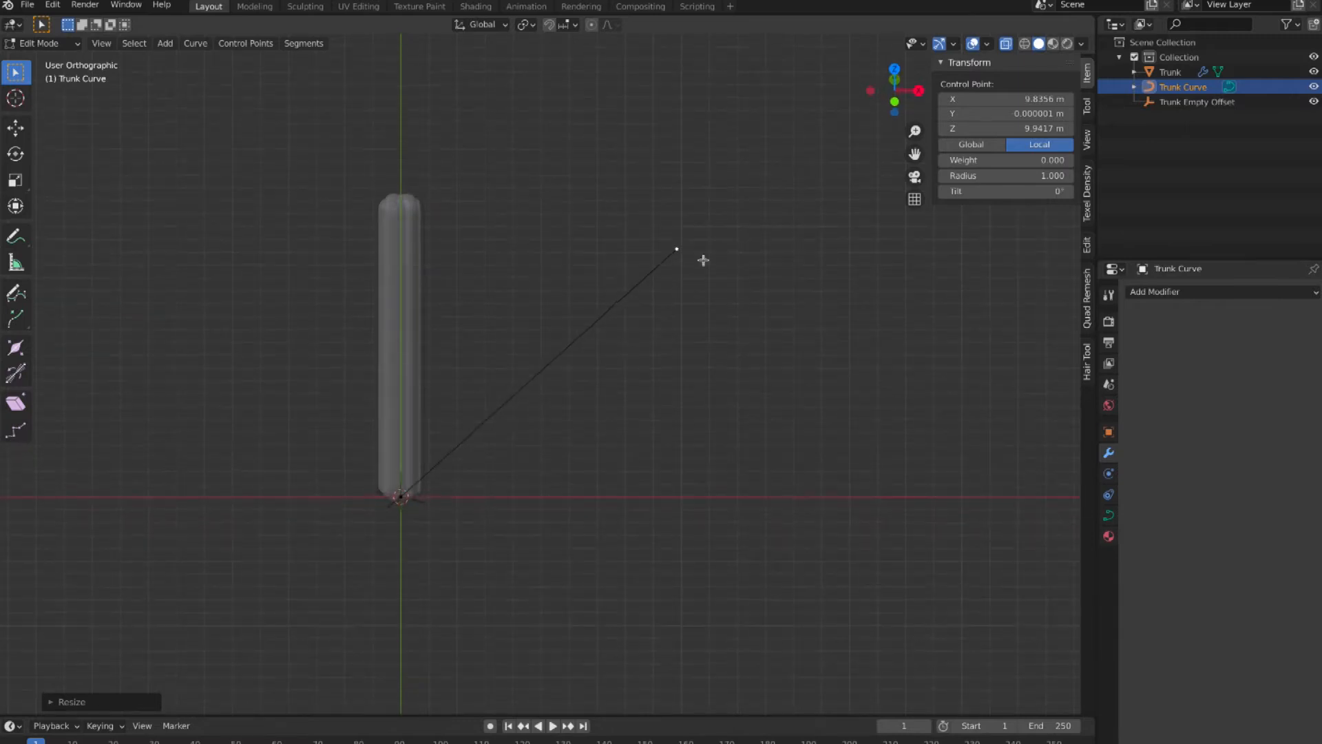
key(s)
click(780, 250)
key(s)
key(y)
click(898, 301)
key(s)
key(x)
click(764, 308)
key(KP_1)
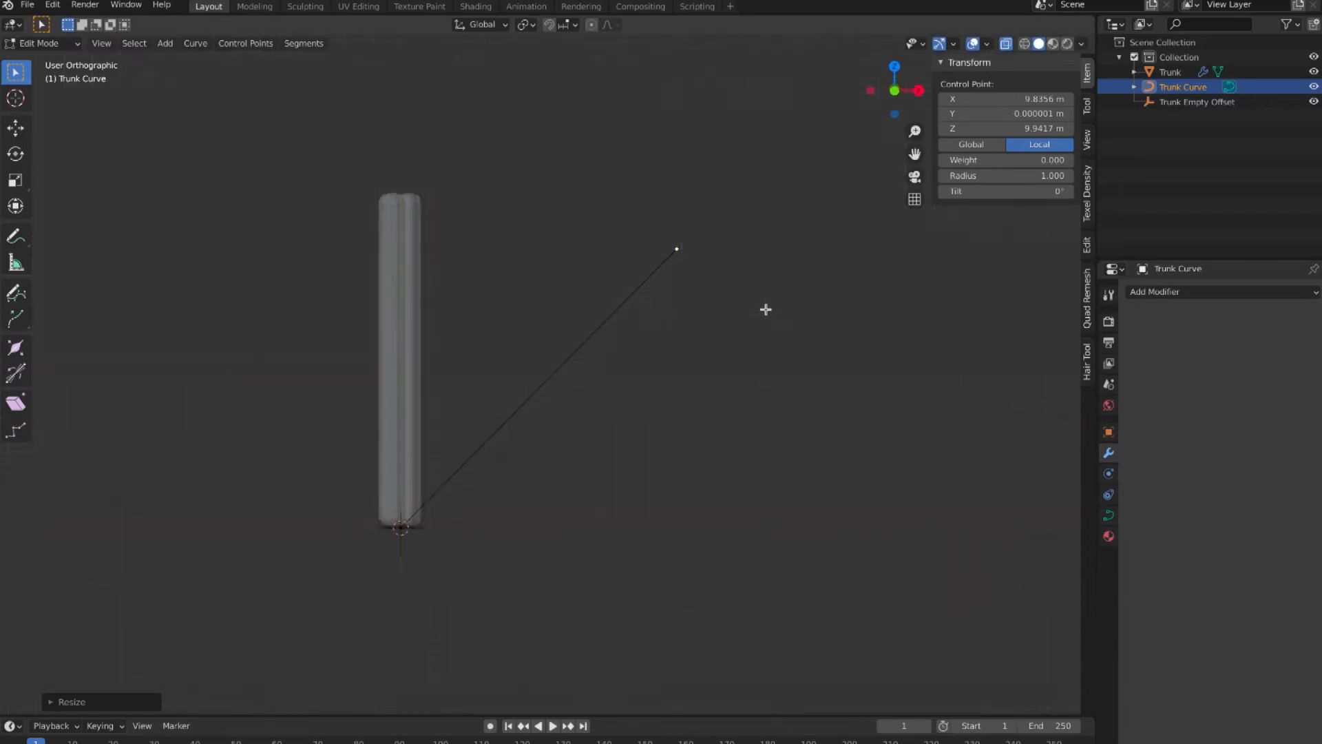
scroll(723, 310, up, 3)
middle_drag(725, 311, 724, 309)
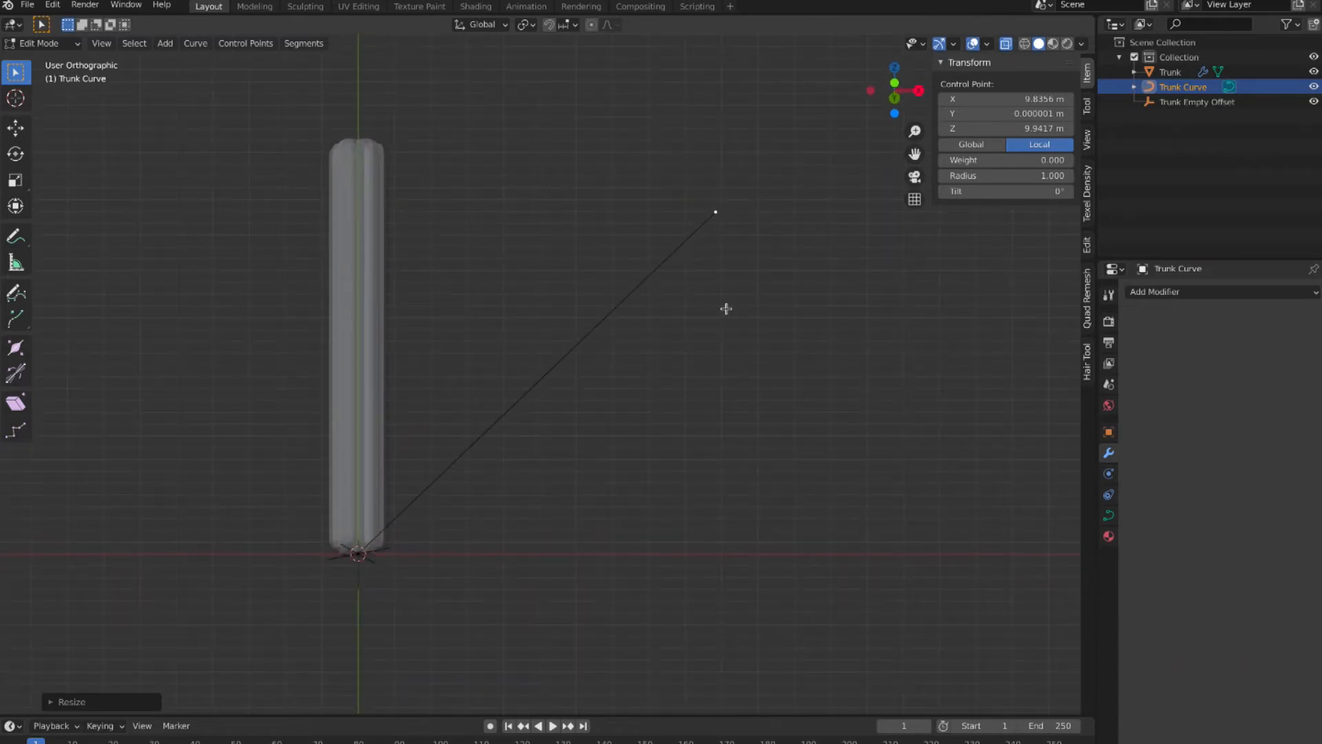
Undo the scaling and move attempts back to the upright curve with full handles and select all its control points.
key(ctrl+z)
middle_drag(731, 231, 732, 230)
key(ctrl+z)
key(a)
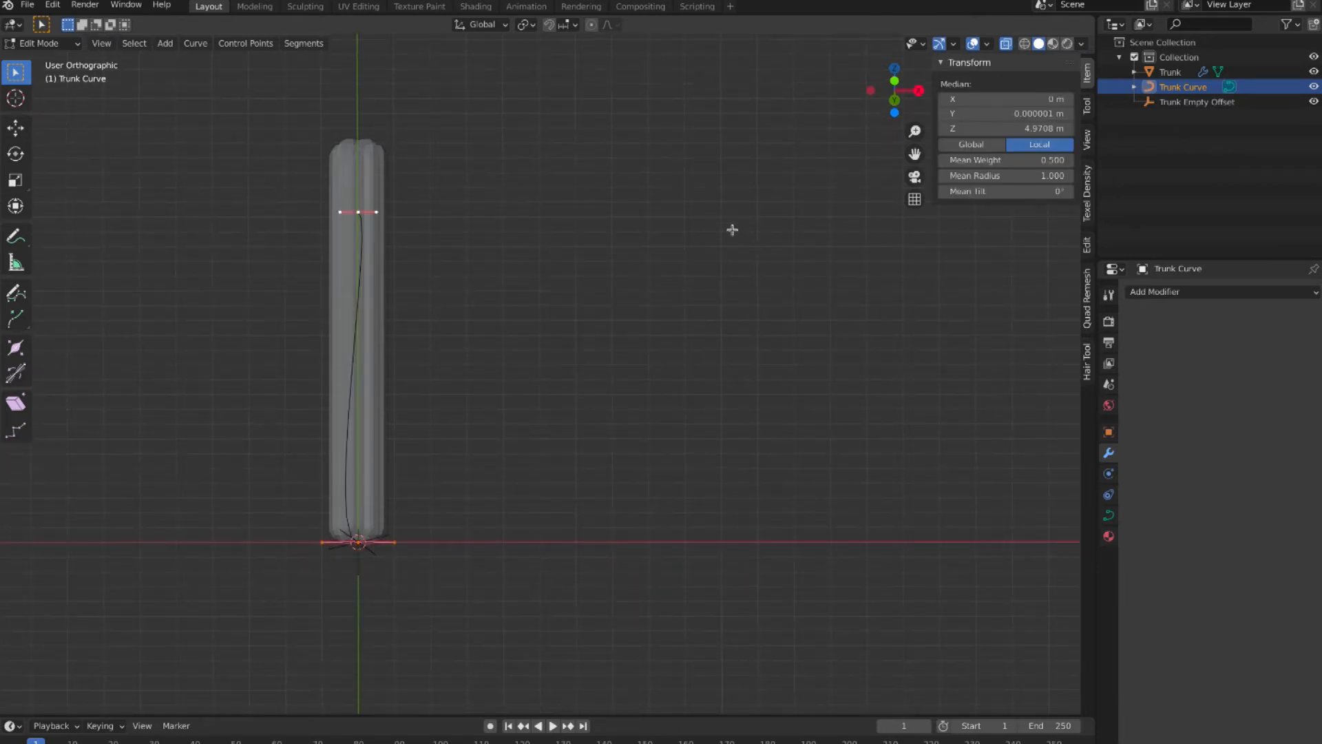
Select only the upper control point and rotate its handles to a slight upward tilt.
key(alt+a)
click(356, 210)
middle_drag(396, 216, 516, 258)
key(r)
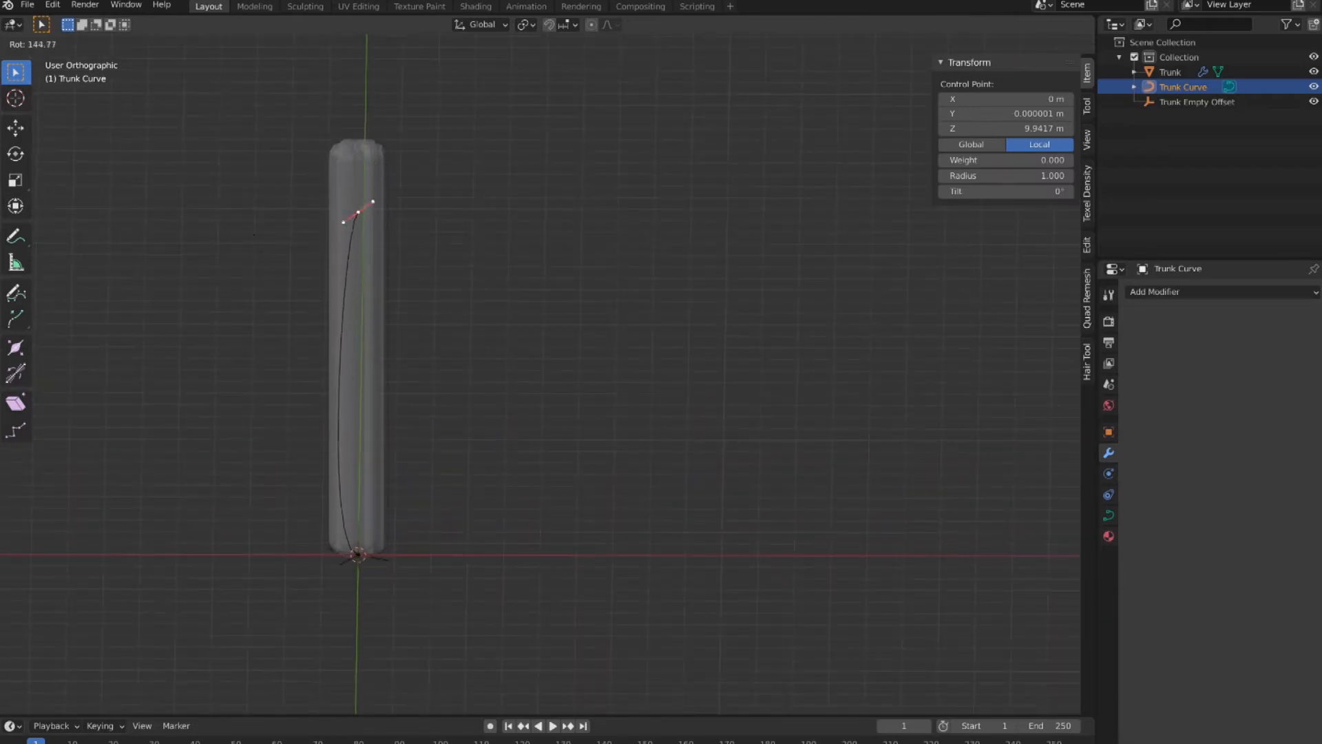
click(428, 222)
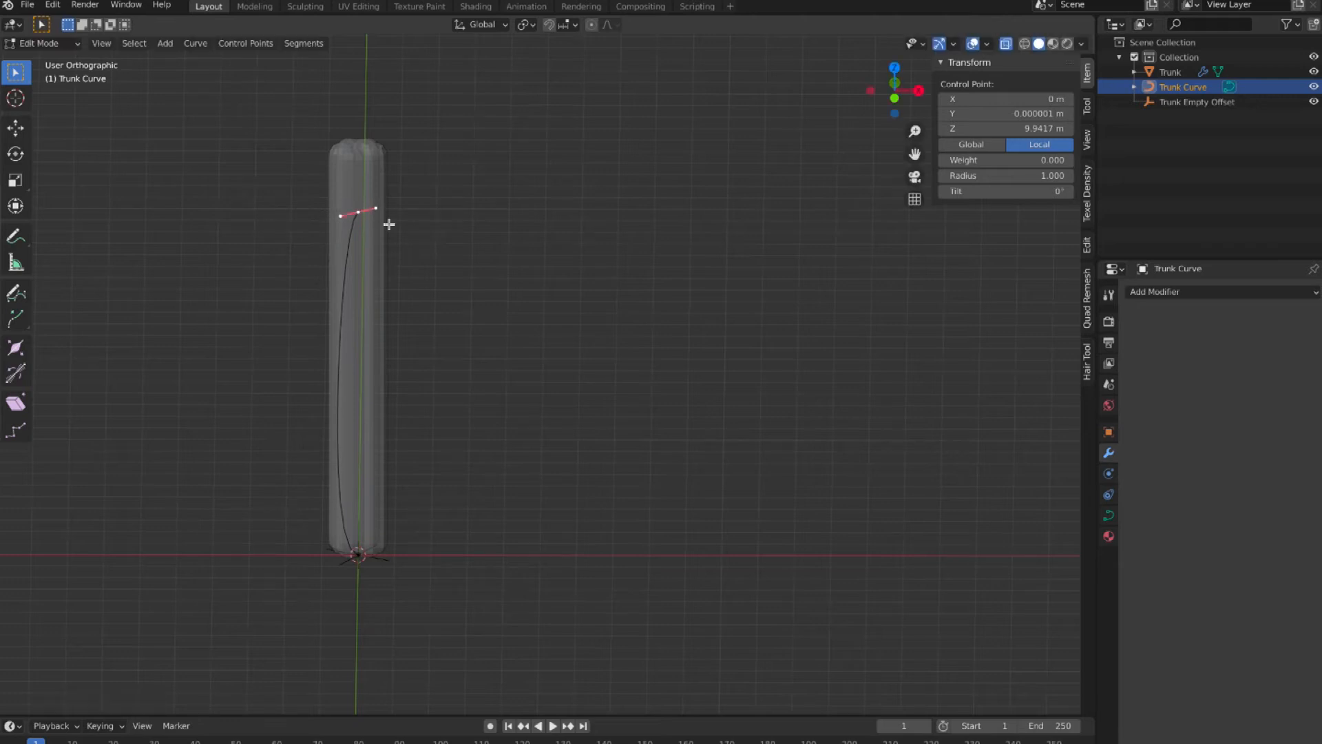
In the front view, move the upper control point along X and Z to about X 6.77 m, Z 7.20 m.
key(KP_1)
key(g)
key(x)
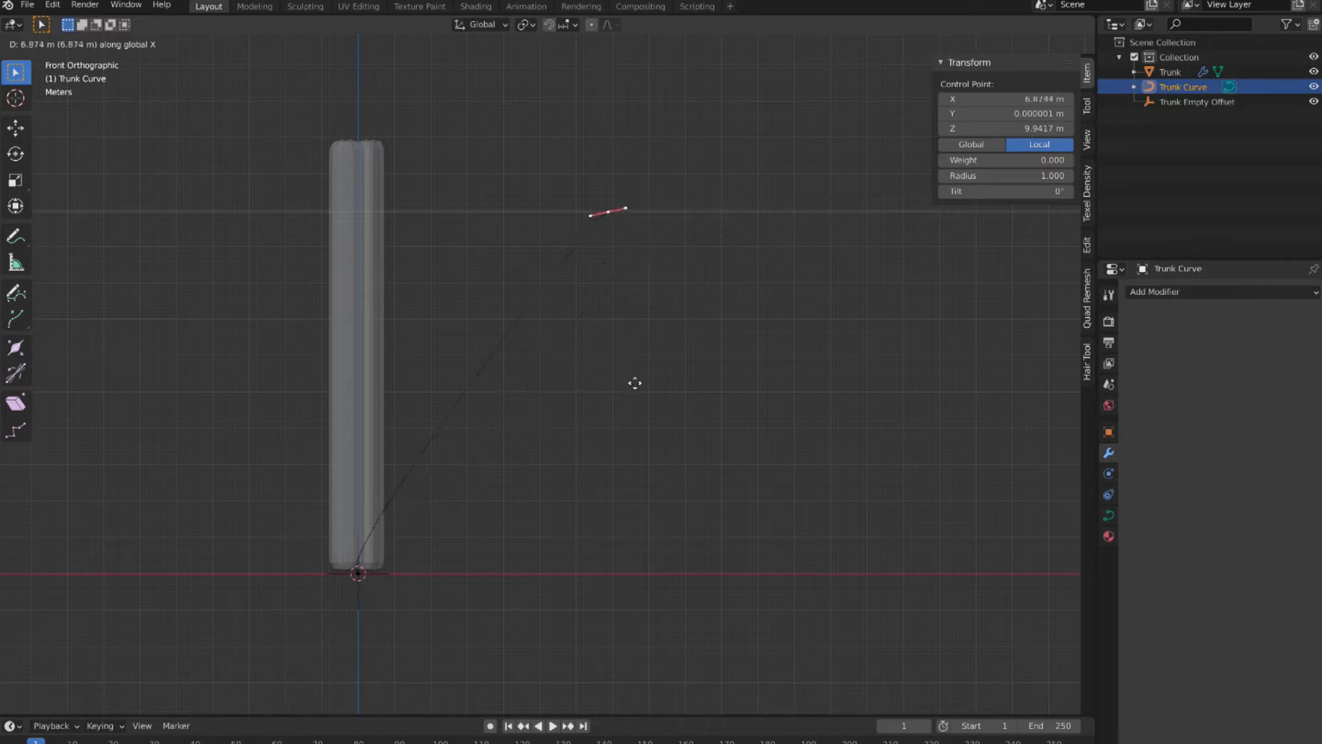
click(635, 321)
key(g)
key(z)
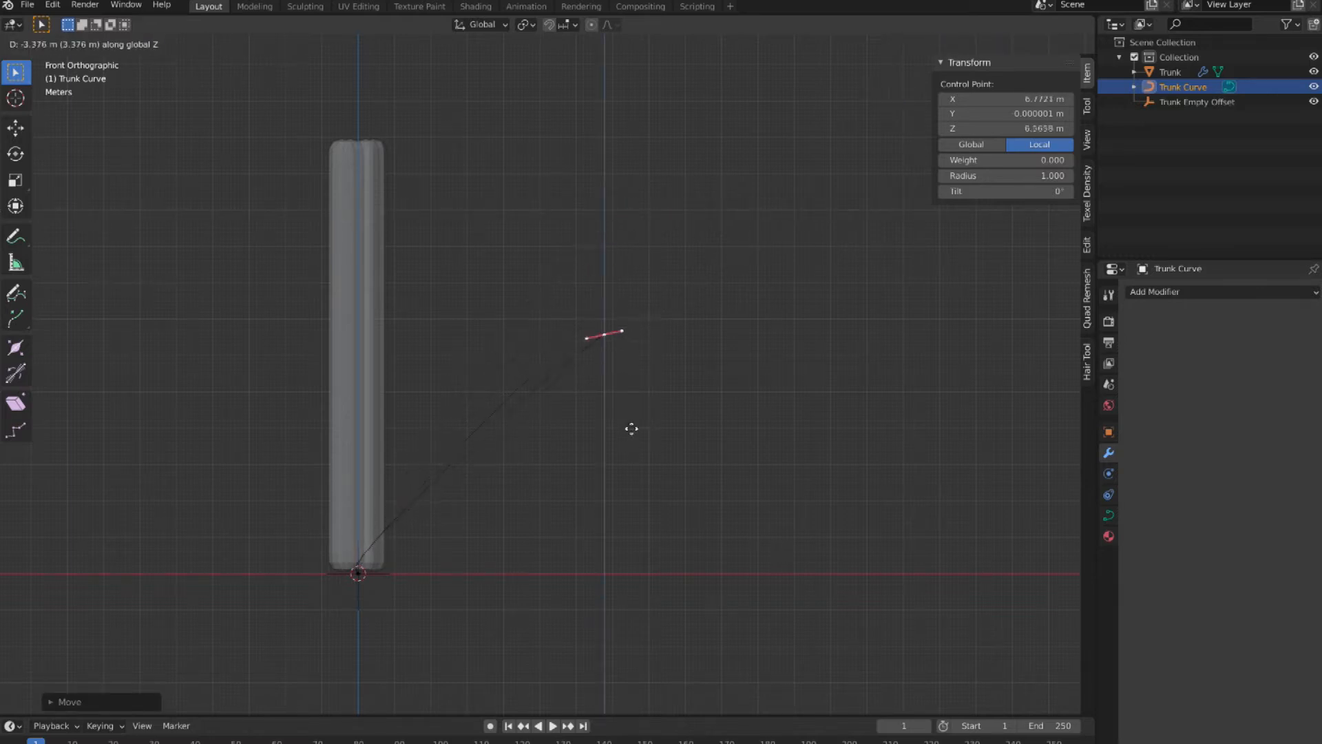
click(655, 382)
Lengthen the upper point's handles and rotate them nearly horizontal so the curve bends in a wide arc.
key(s)
click(817, 478)
key(r)
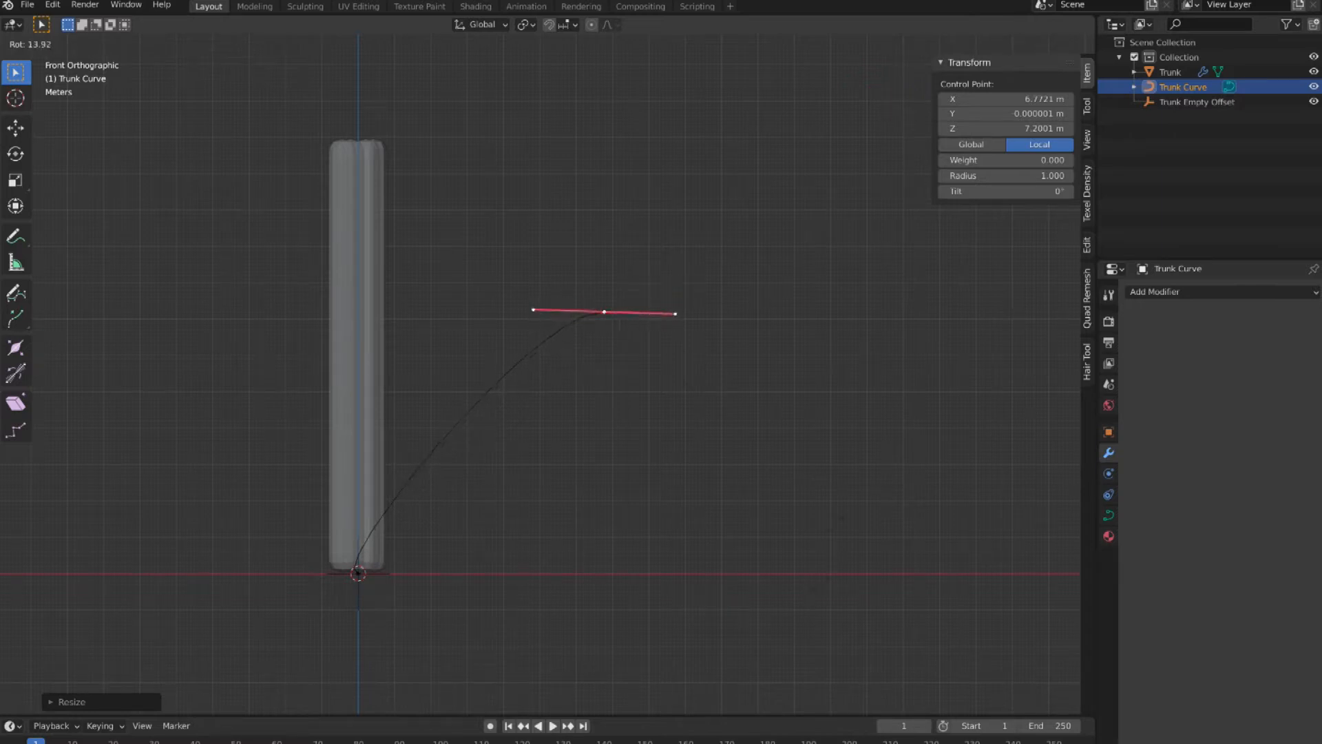
click(812, 559)
key(s)
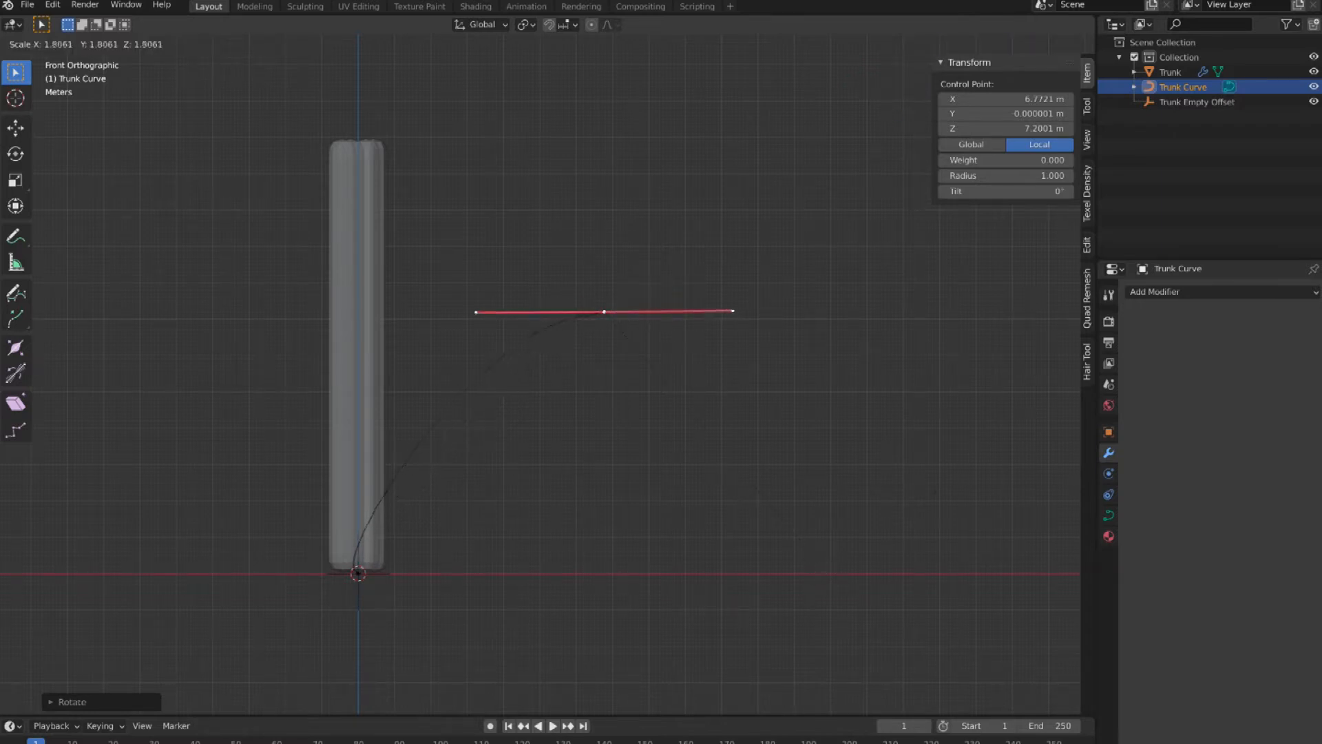
click(45, 463)
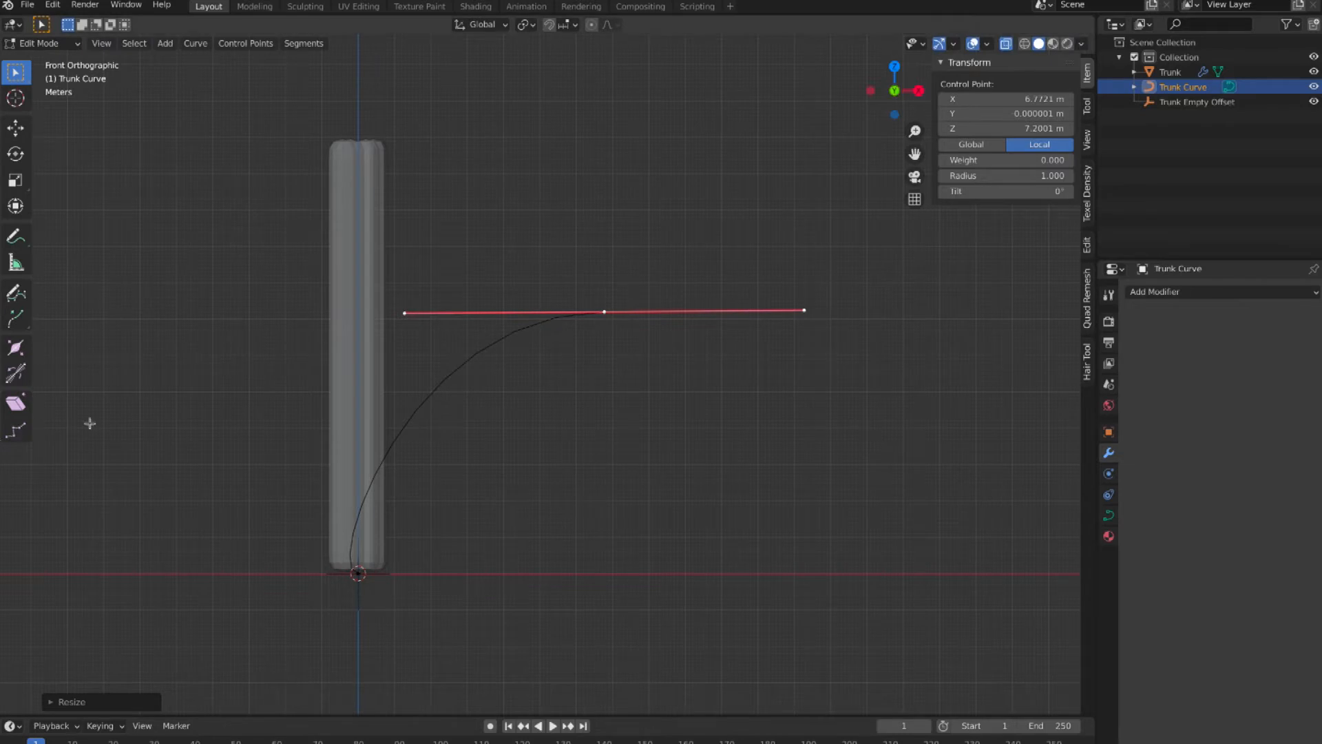
Extrude a new end point to about X 15.3 m, Z 9.9 m, shorten its handles and rotate them vertical.
ctrl+scroll(347, 419, down, 5)
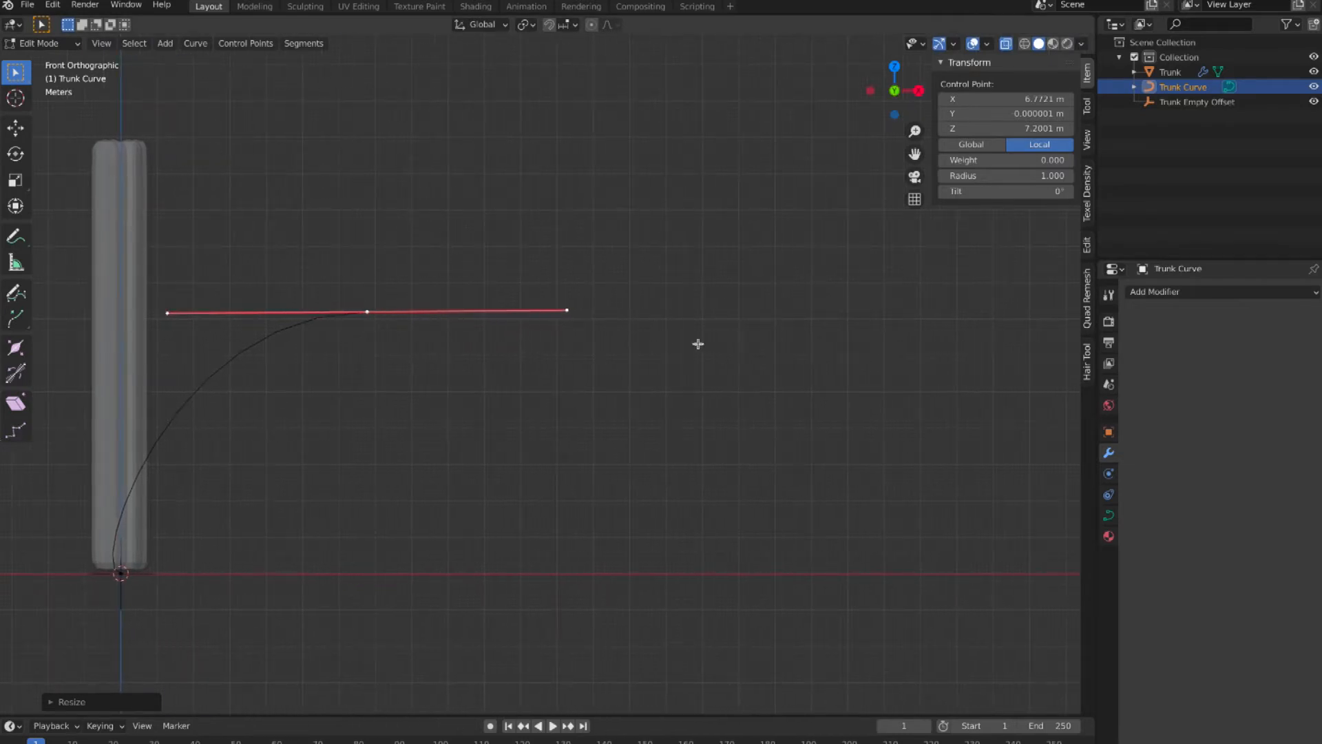
key(g)
click(1006, 245)
key(s)
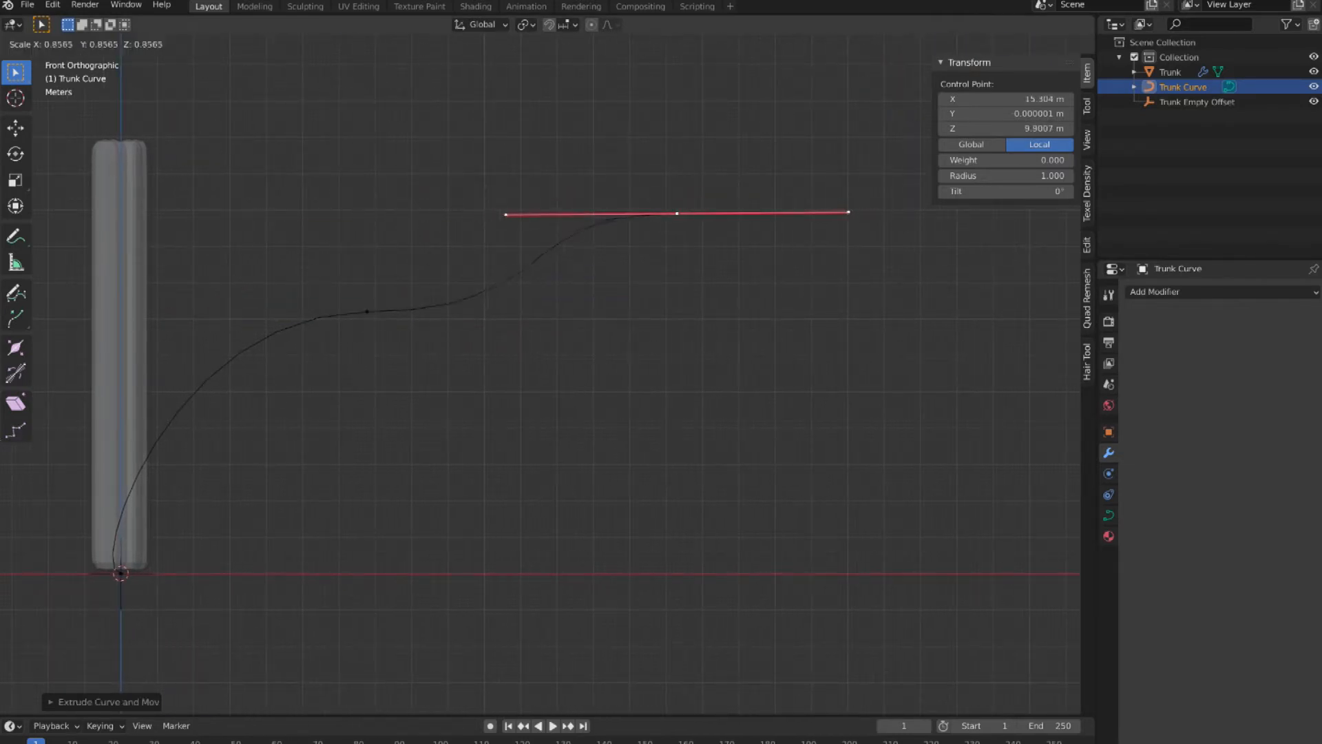
click(810, 248)
key(r)
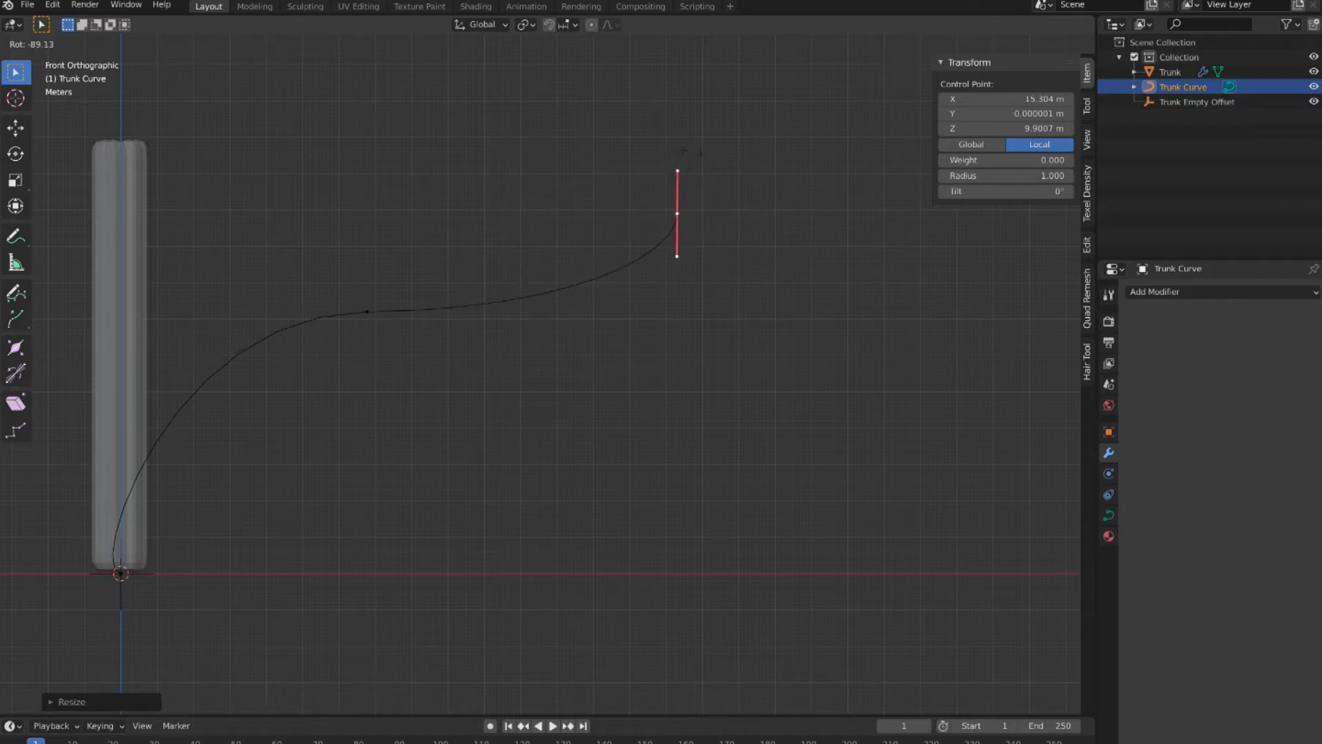
click(691, 150)
Move the end point along X to about 11.66 m, then rescale and slightly tilt its handles.
key(g)
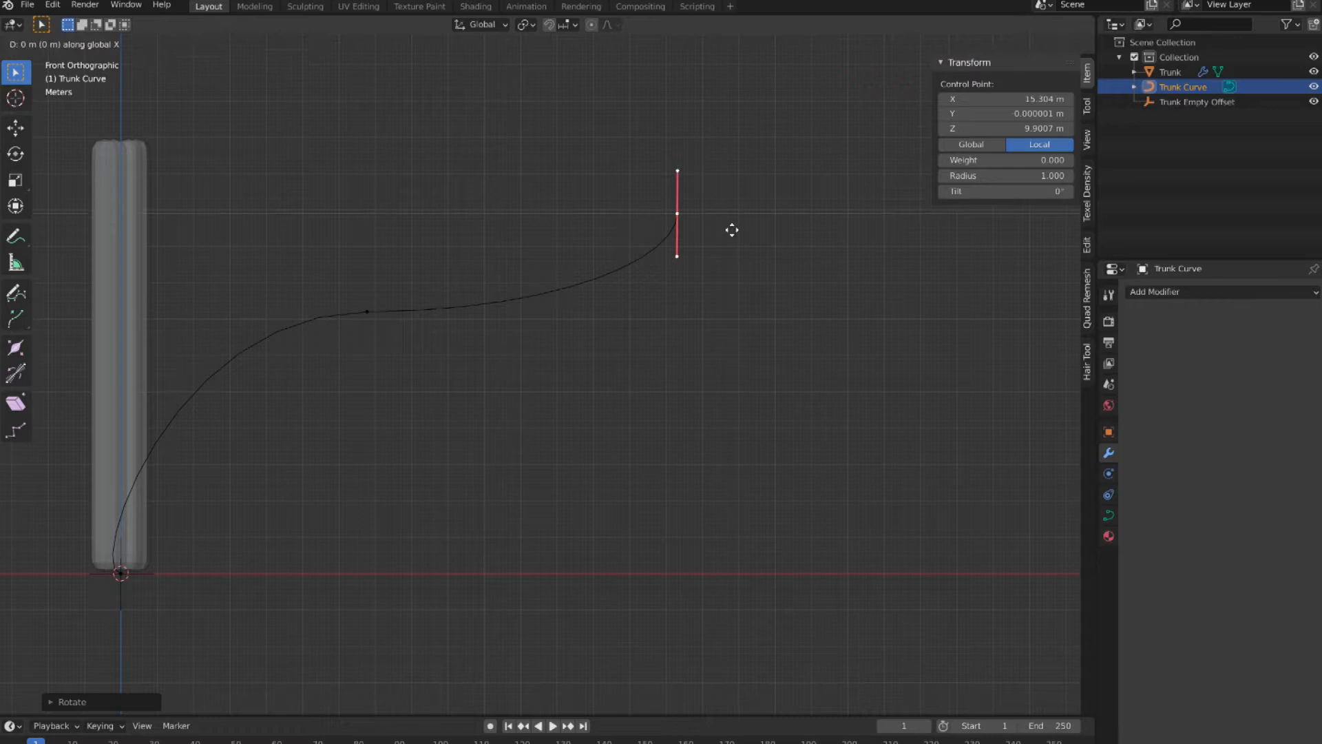
click(599, 236)
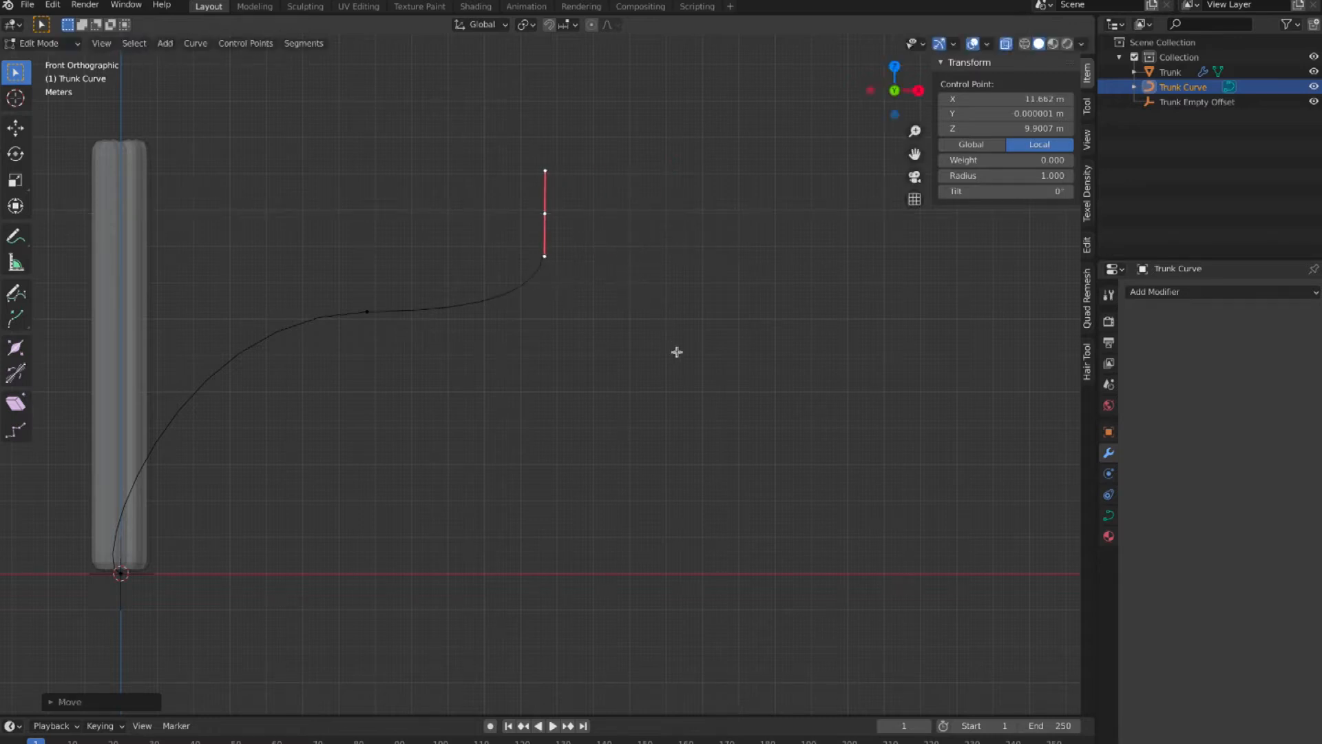
key(s)
click(654, 369)
key(r)
click(615, 384)
Shorten the middle control point's handles and move it along X to about 4.34 m.
click(367, 311)
key(s)
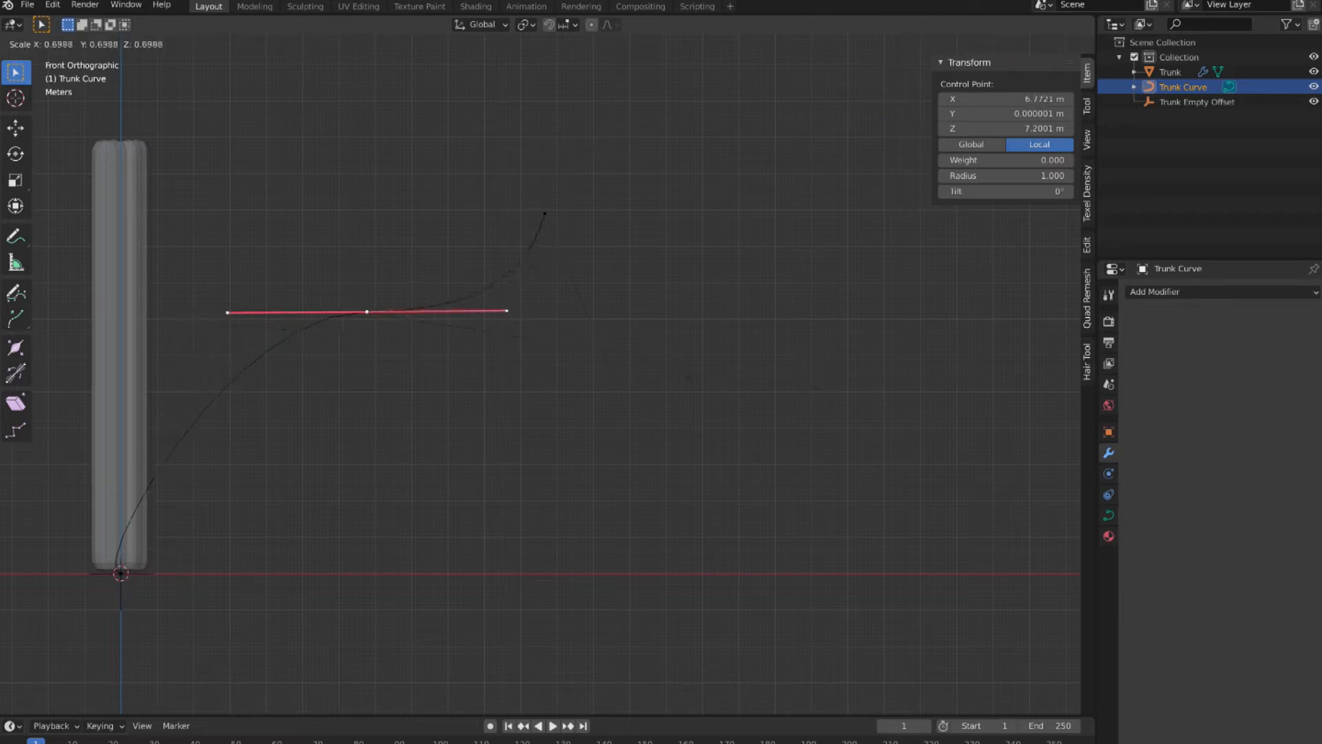
click(632, 374)
key(g)
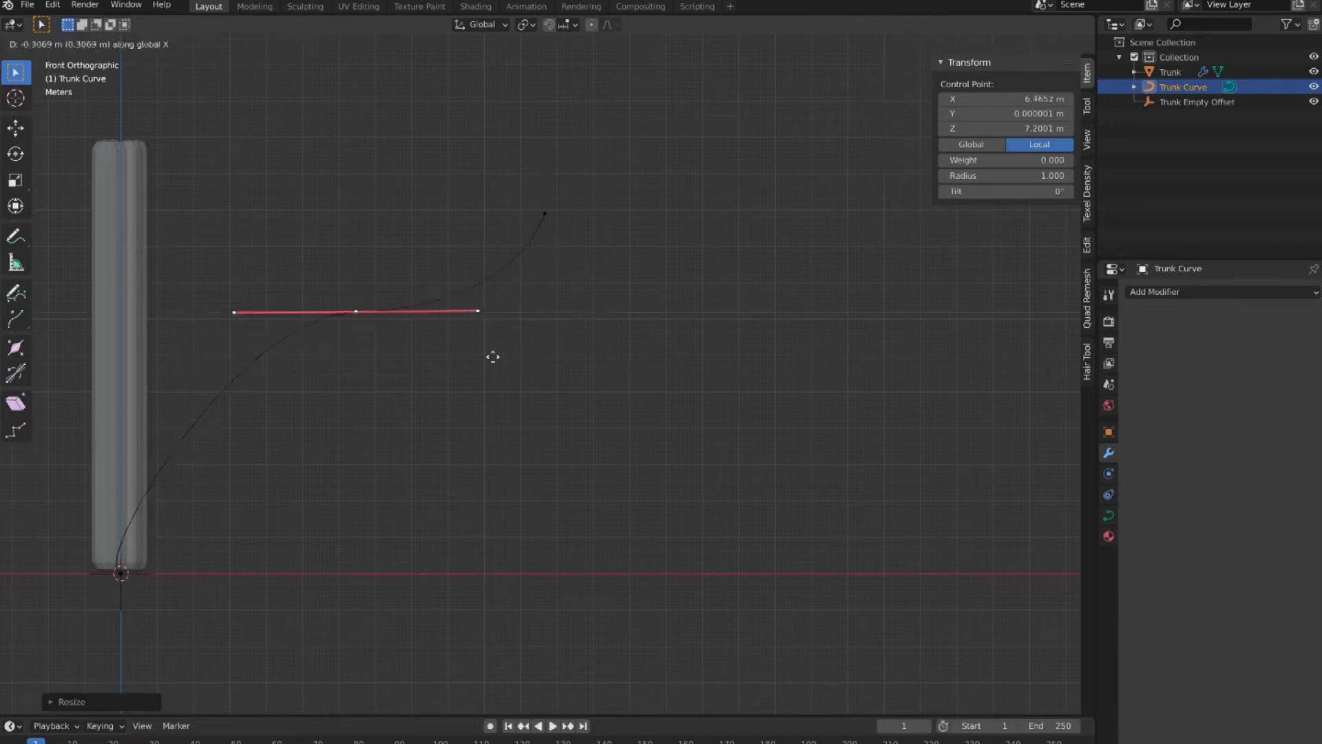
click(439, 356)
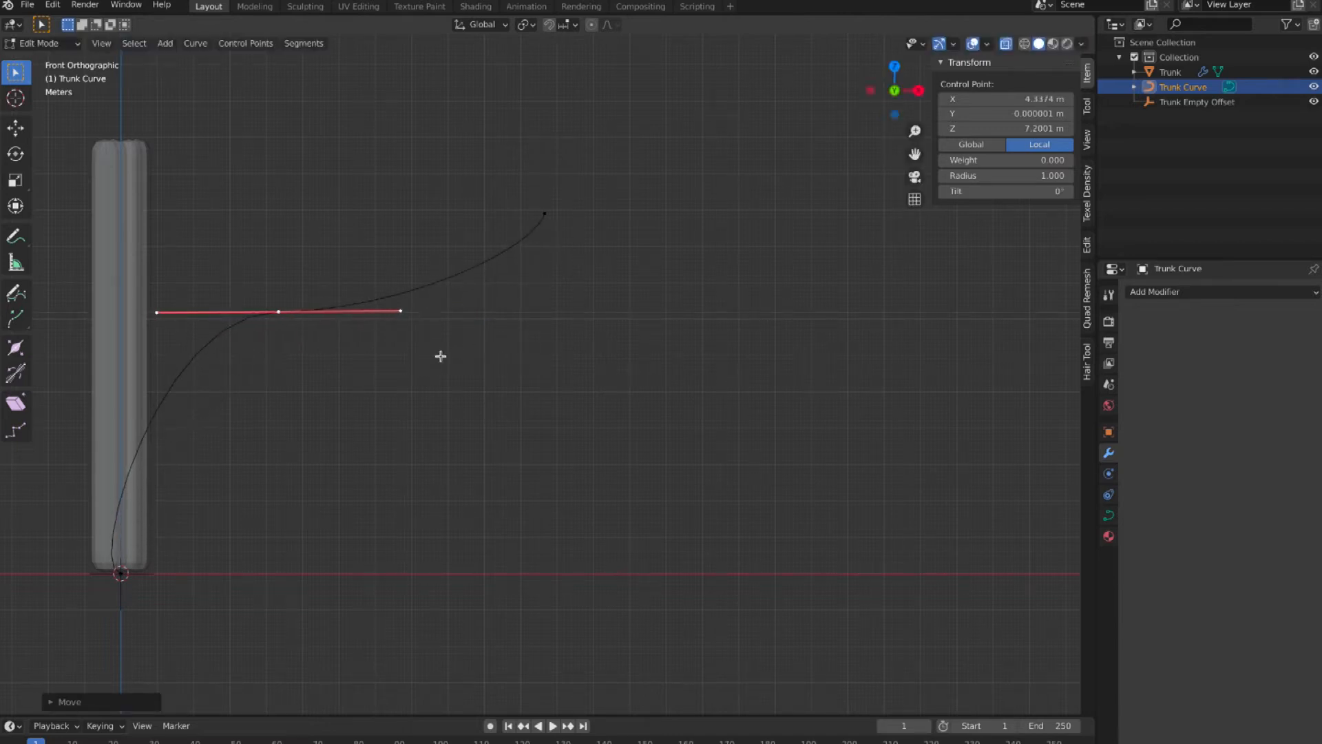
click(441, 356)
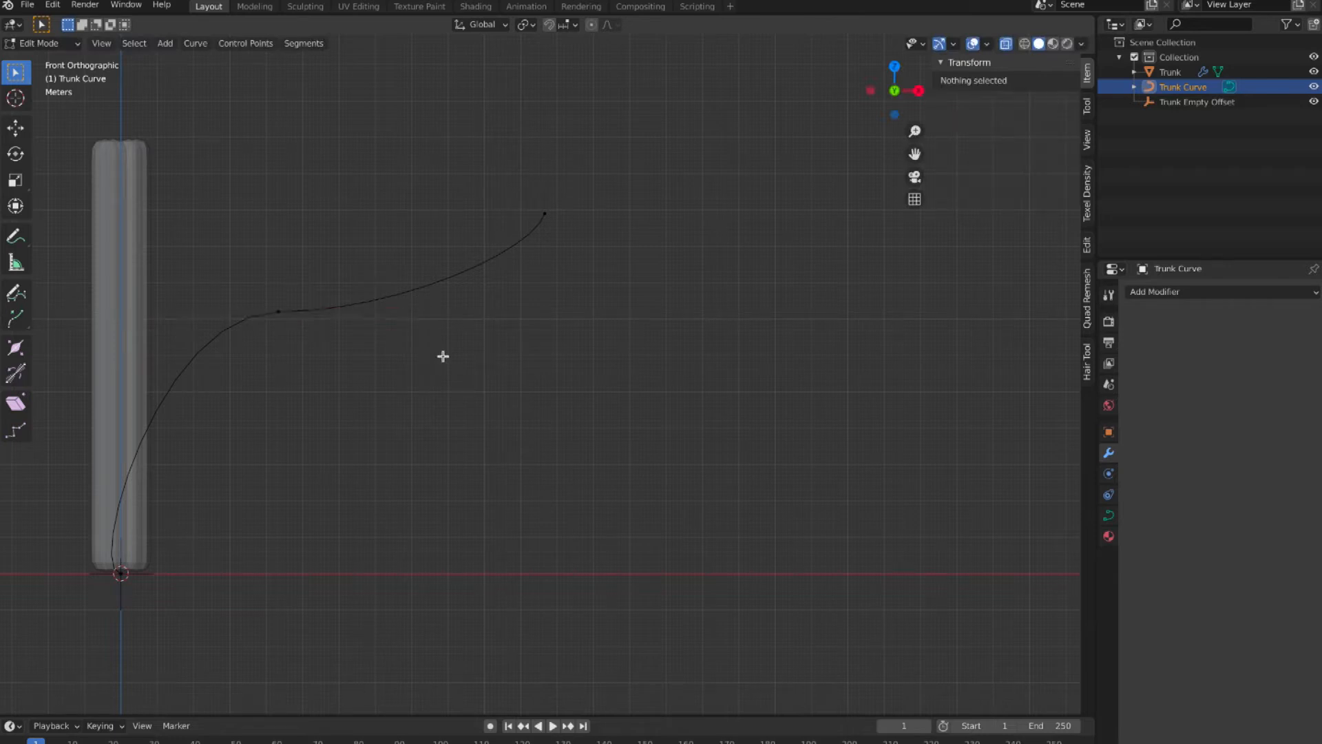
In the right view, select all control points and flatten the curve by scaling it to 0 along Y.
key(KP_3)
drag(671, 176, 885, 637)
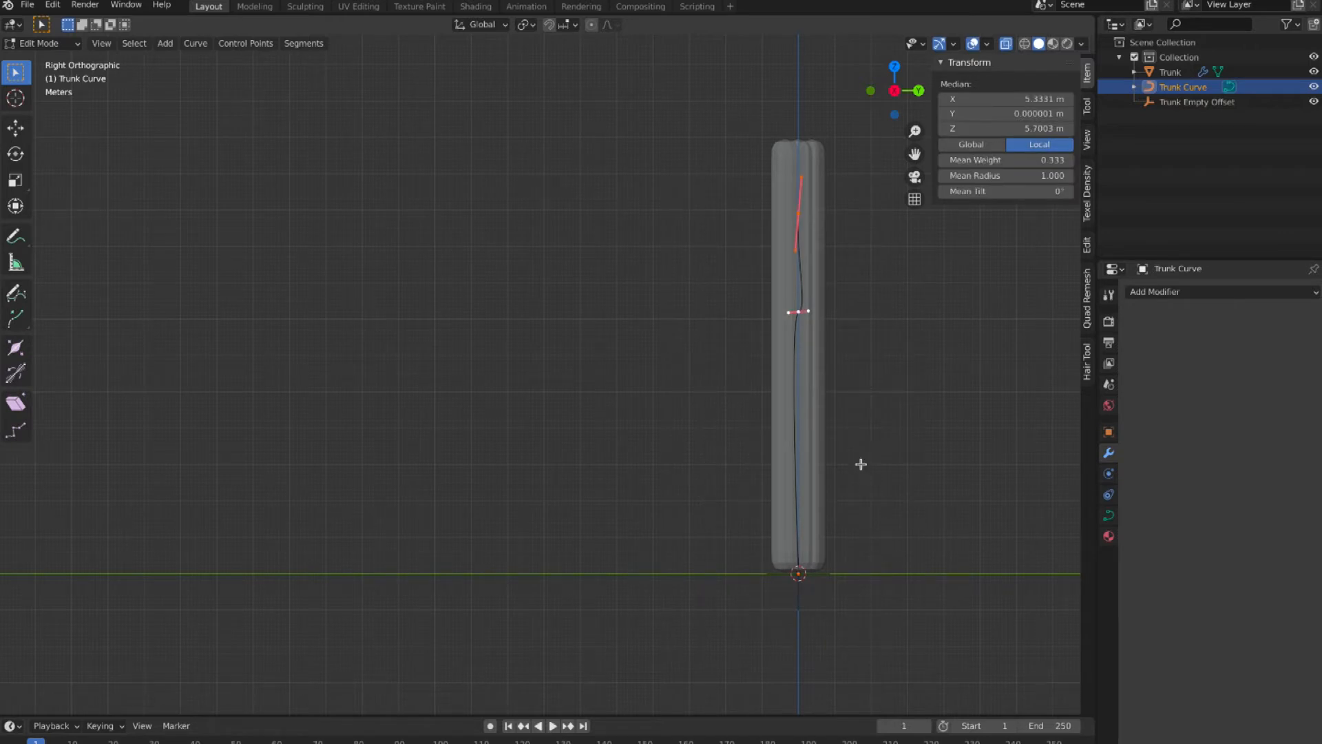
key(s)
key(y)
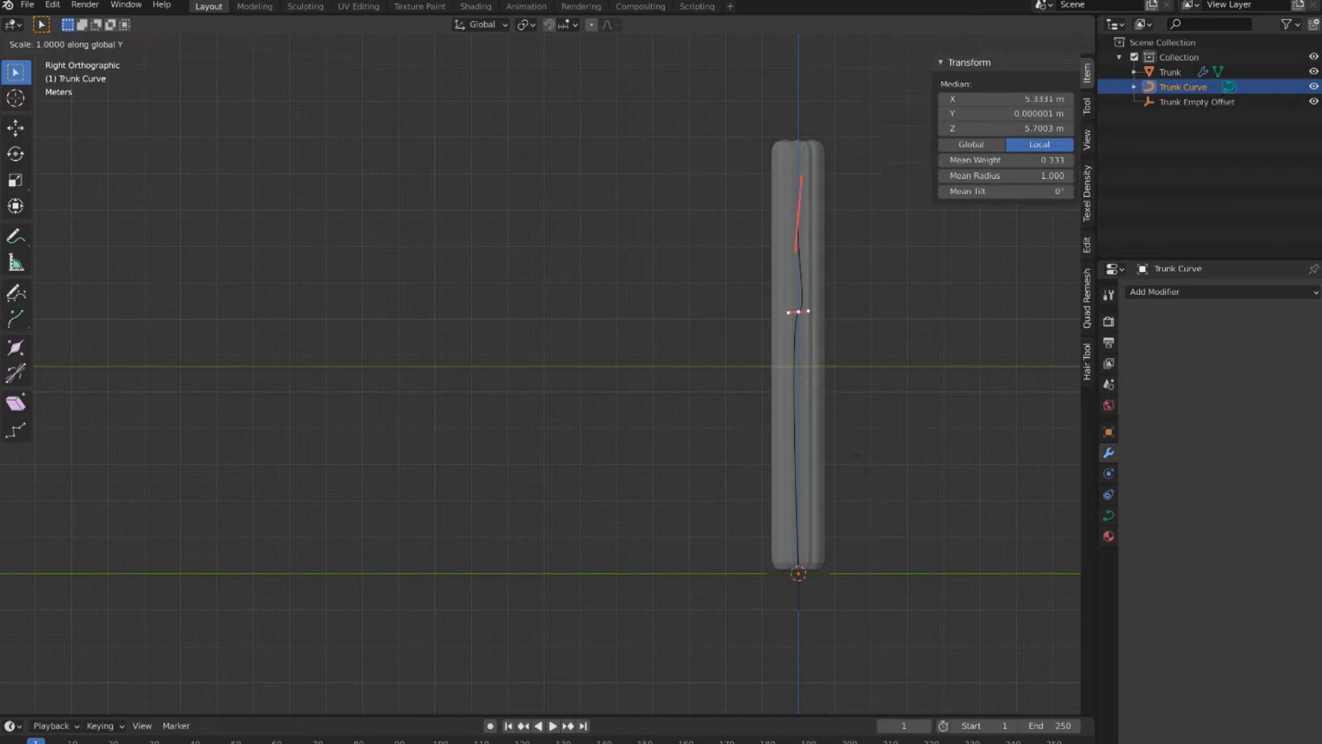
key(0)
key(Return)
middle_drag(870, 420, 838, 424)
scroll(835, 424, up, 3)
scroll(835, 423, up, 3)
scroll(834, 423, down, 7)
middle_drag(833, 424, 774, 425)
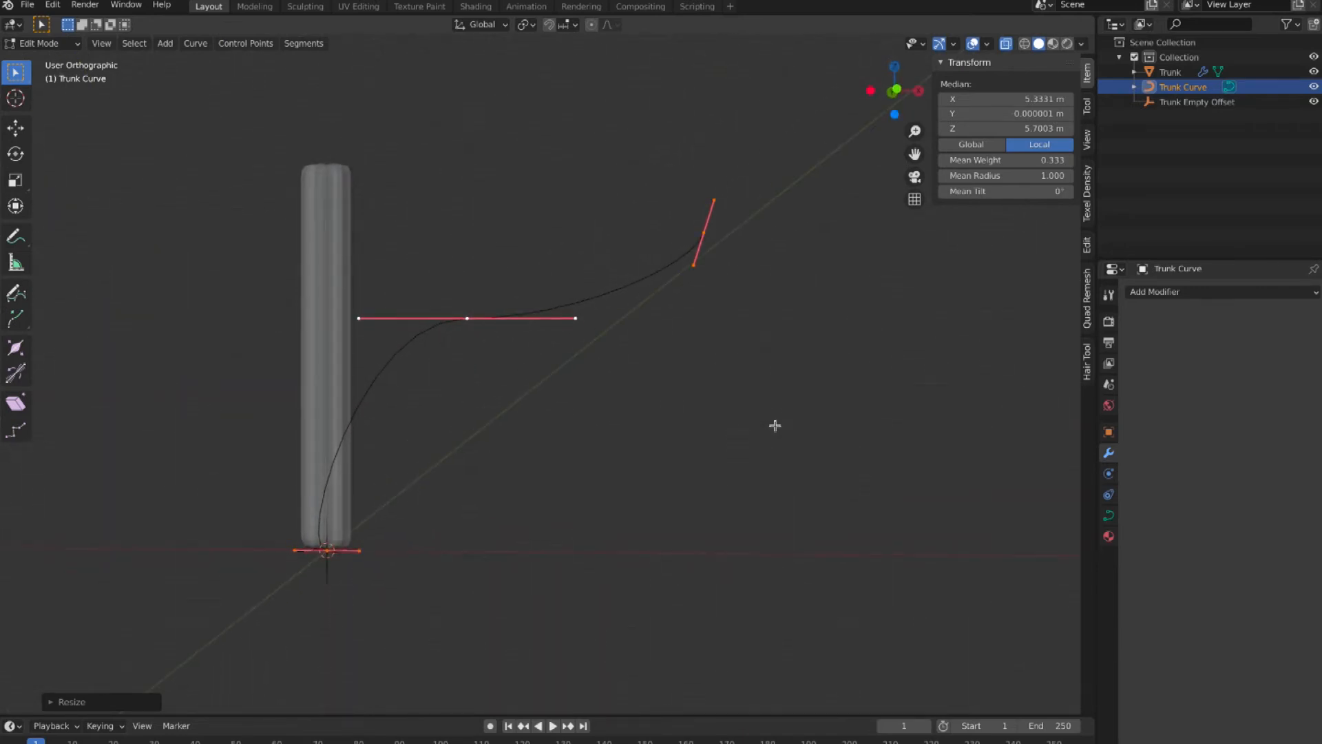
In the front view, tilt the middle control point's handles up toward the curve's end and scale them by about 1.2.
key(KP_1)
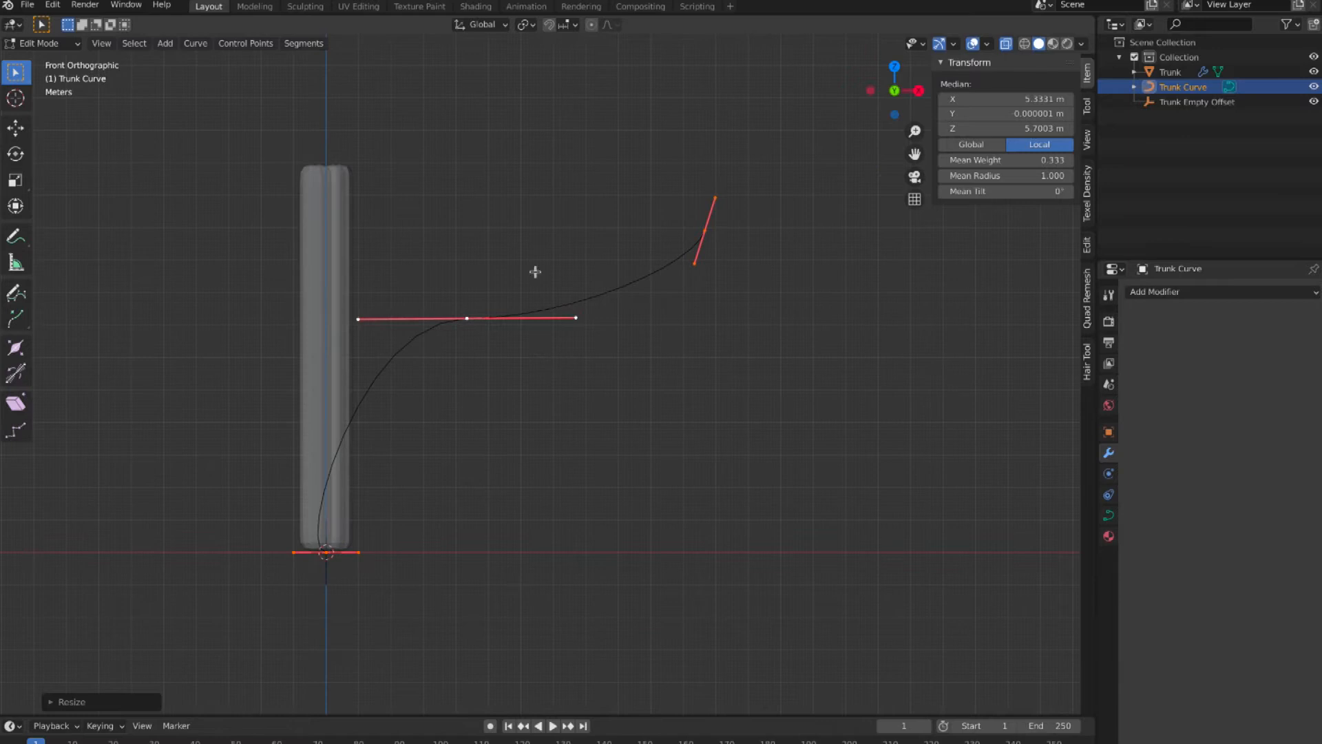
click(65, 44)
click(65, 46)
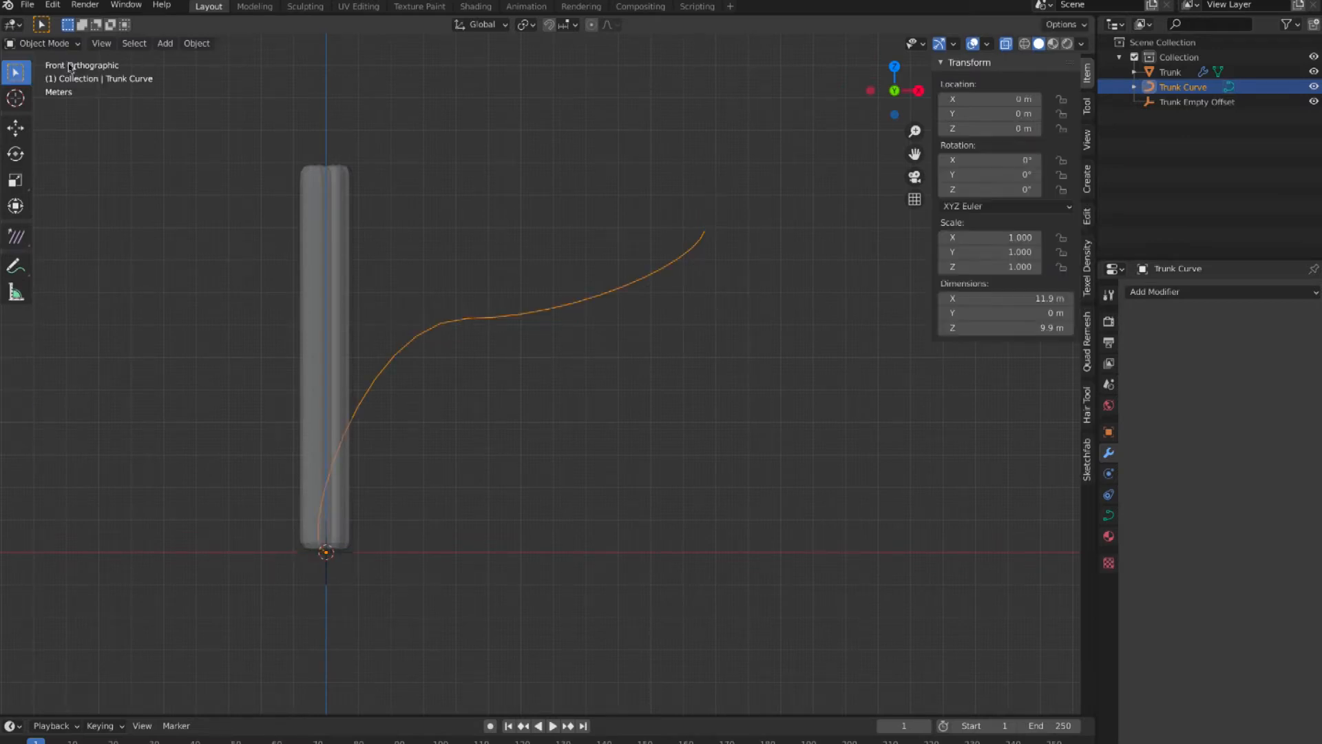
click(443, 150)
click(509, 316)
key(Tab)
key(r)
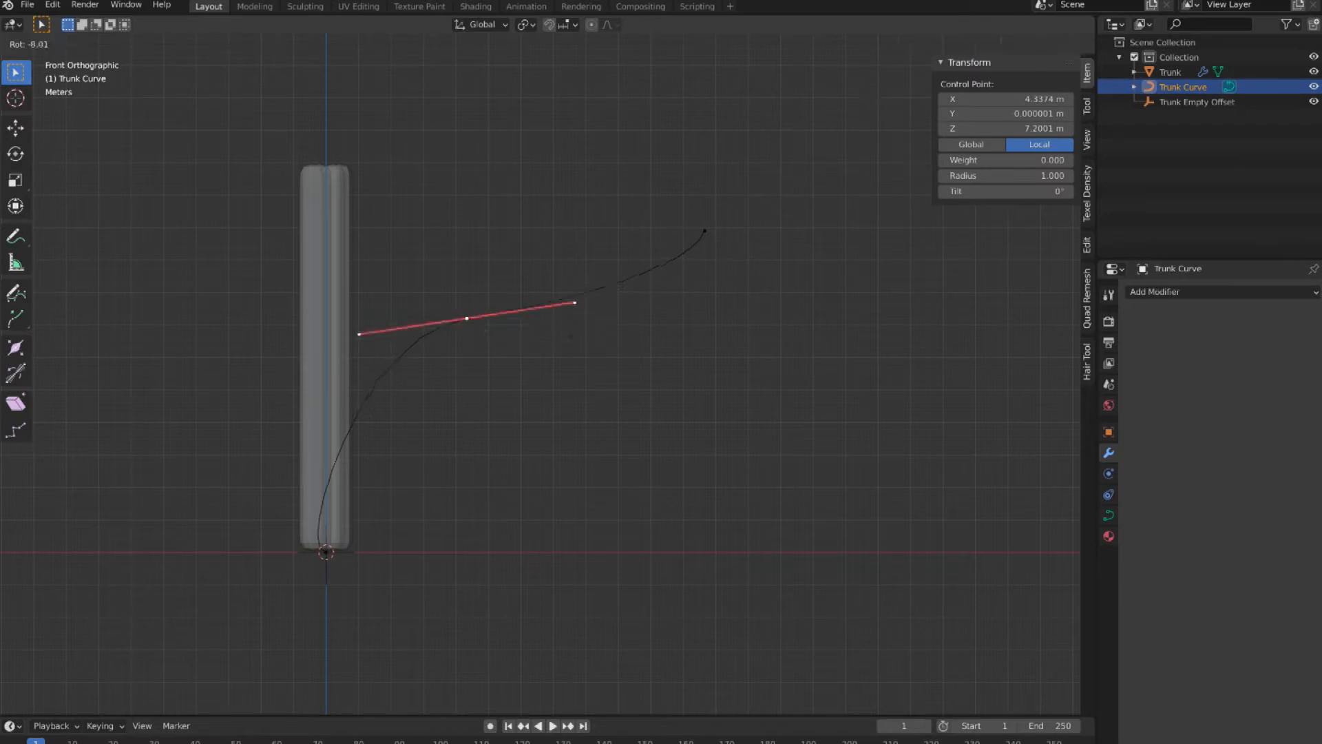
click(565, 315)
key(s)
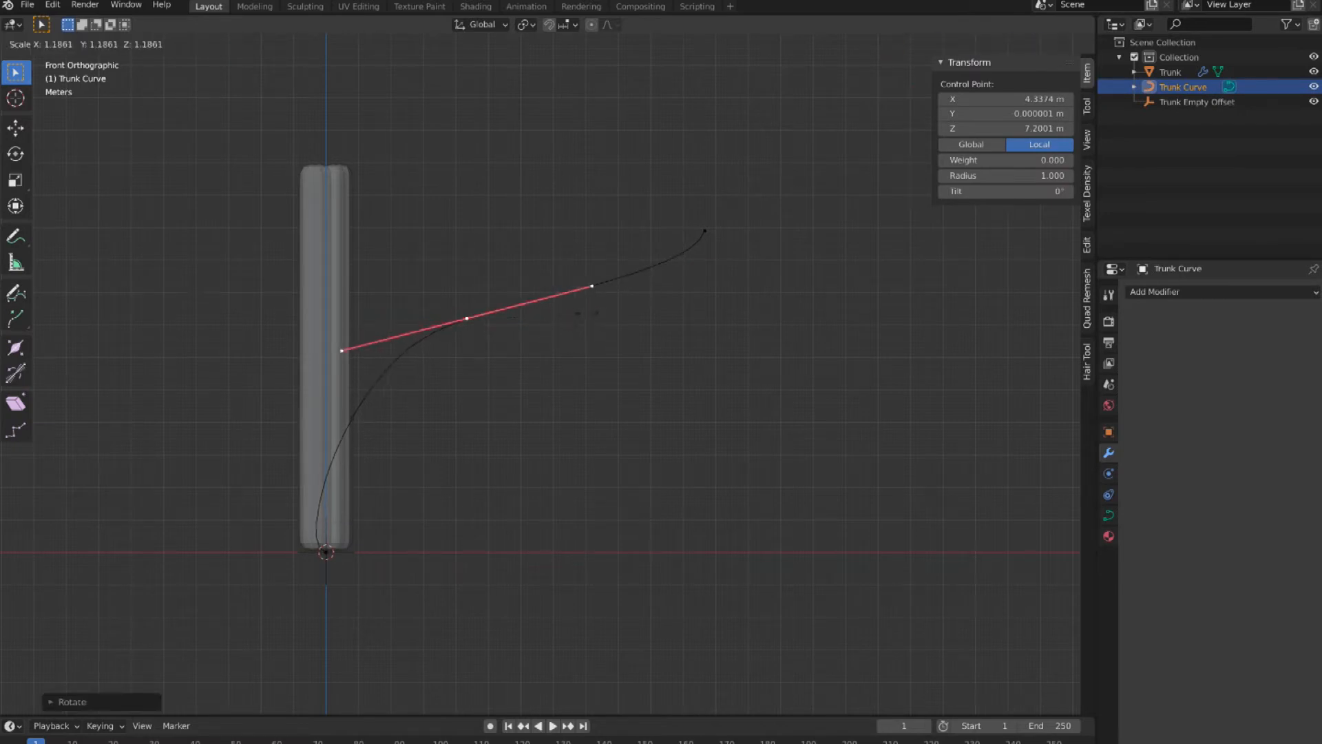
click(598, 312)
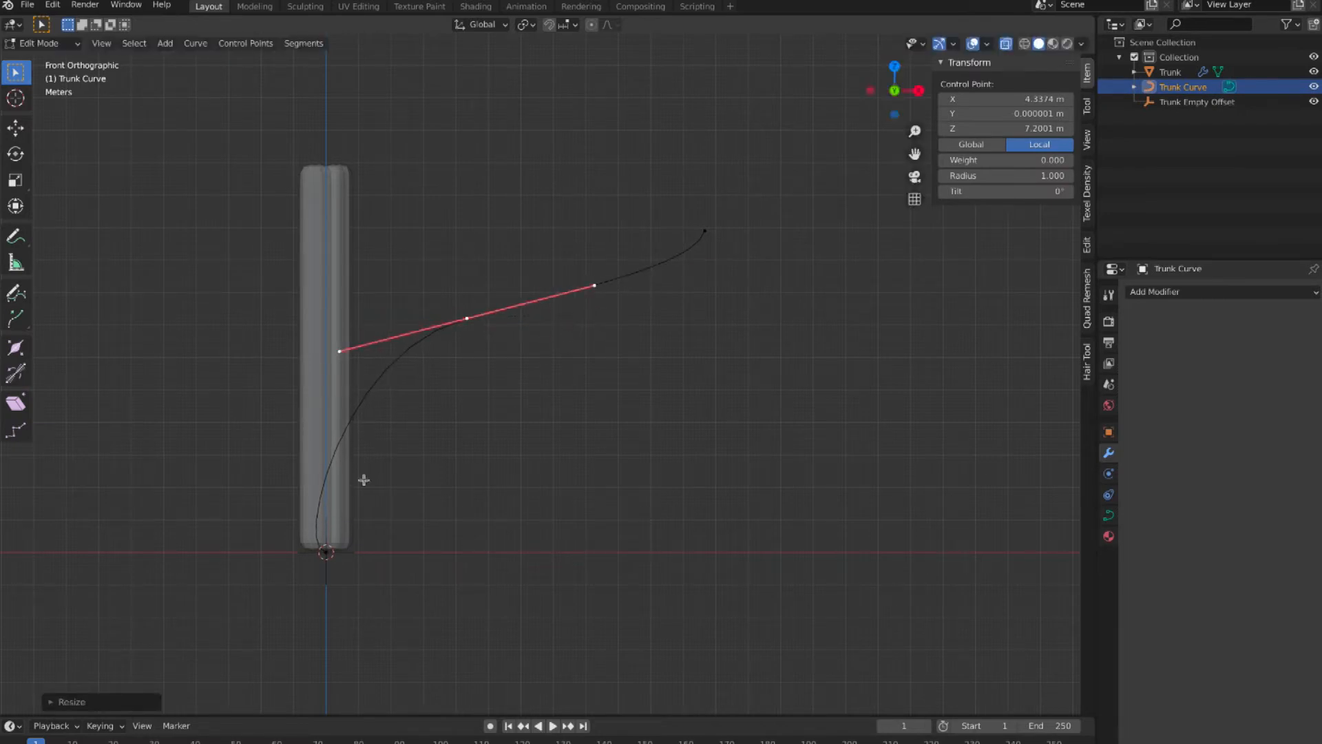
Rotate the base control point's handles about 90° to vertical and lengthen them by a factor of about 2.86.
click(329, 543)
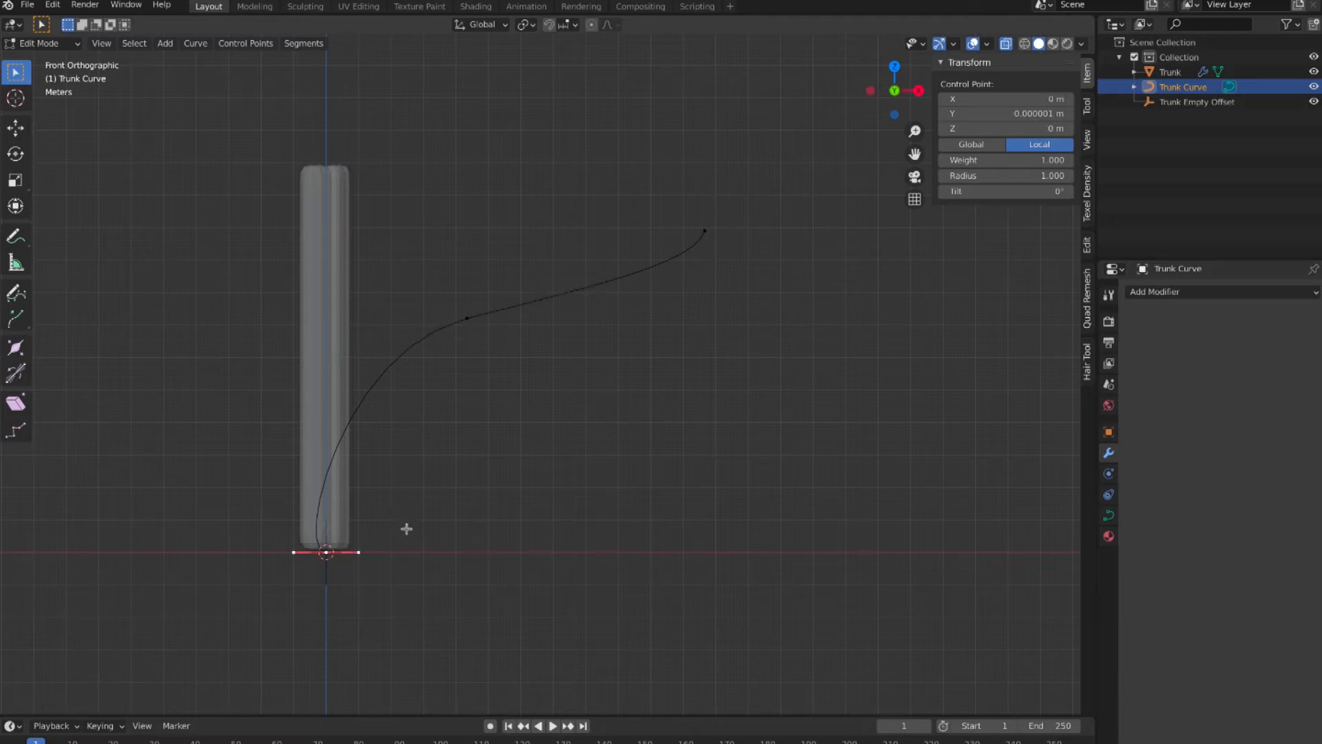
key(r)
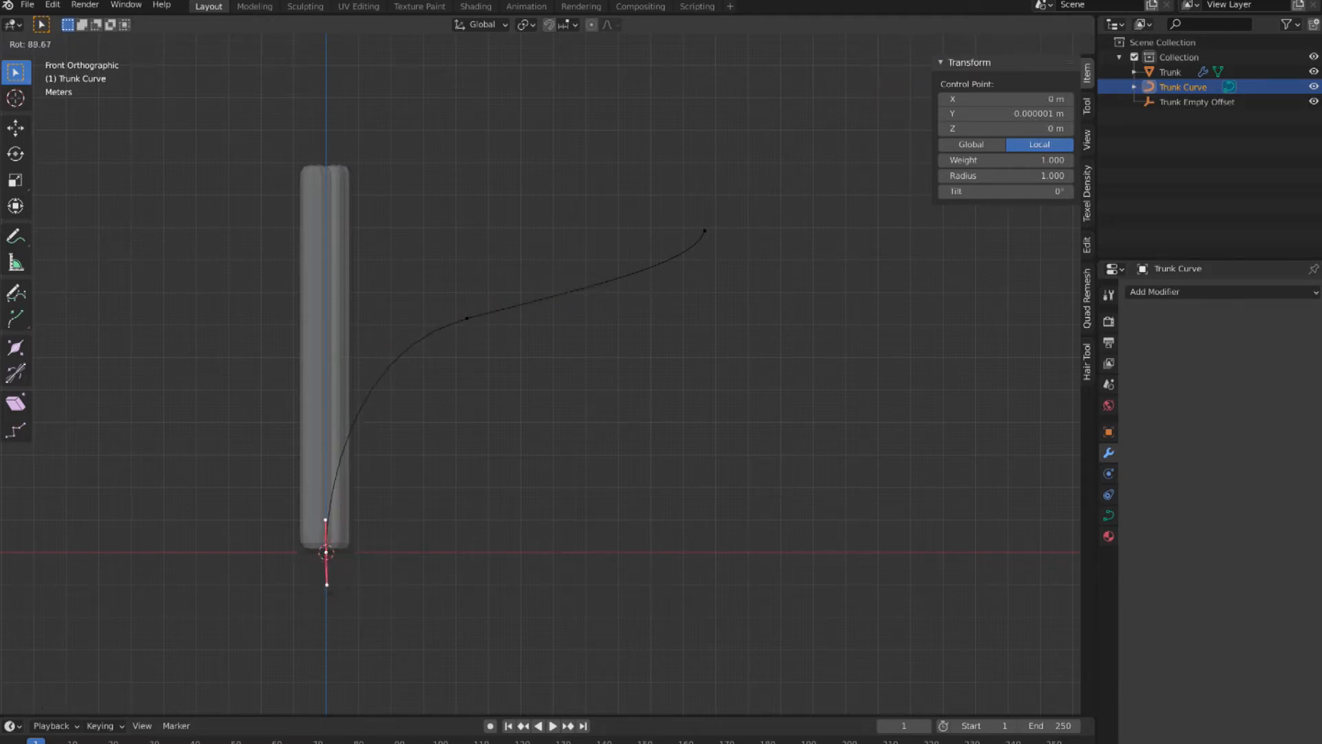
click(337, 593)
key(s)
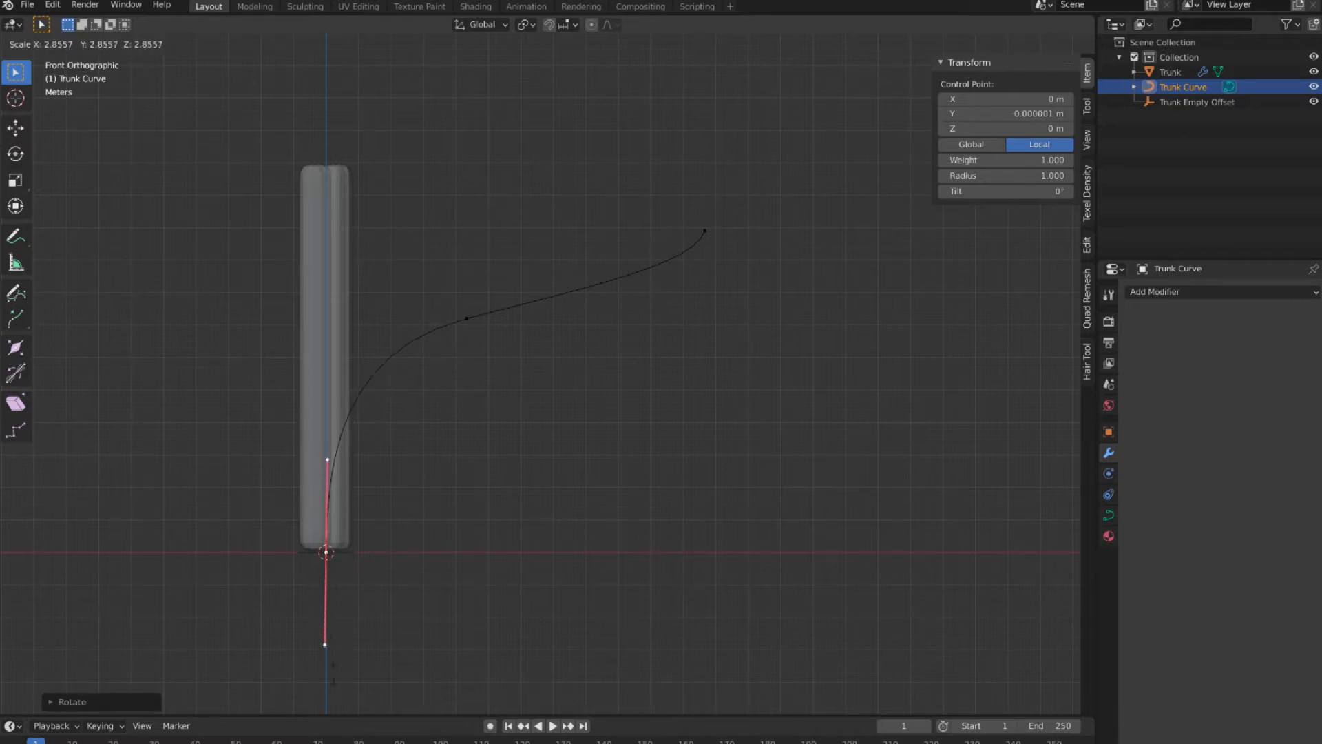
click(334, 673)
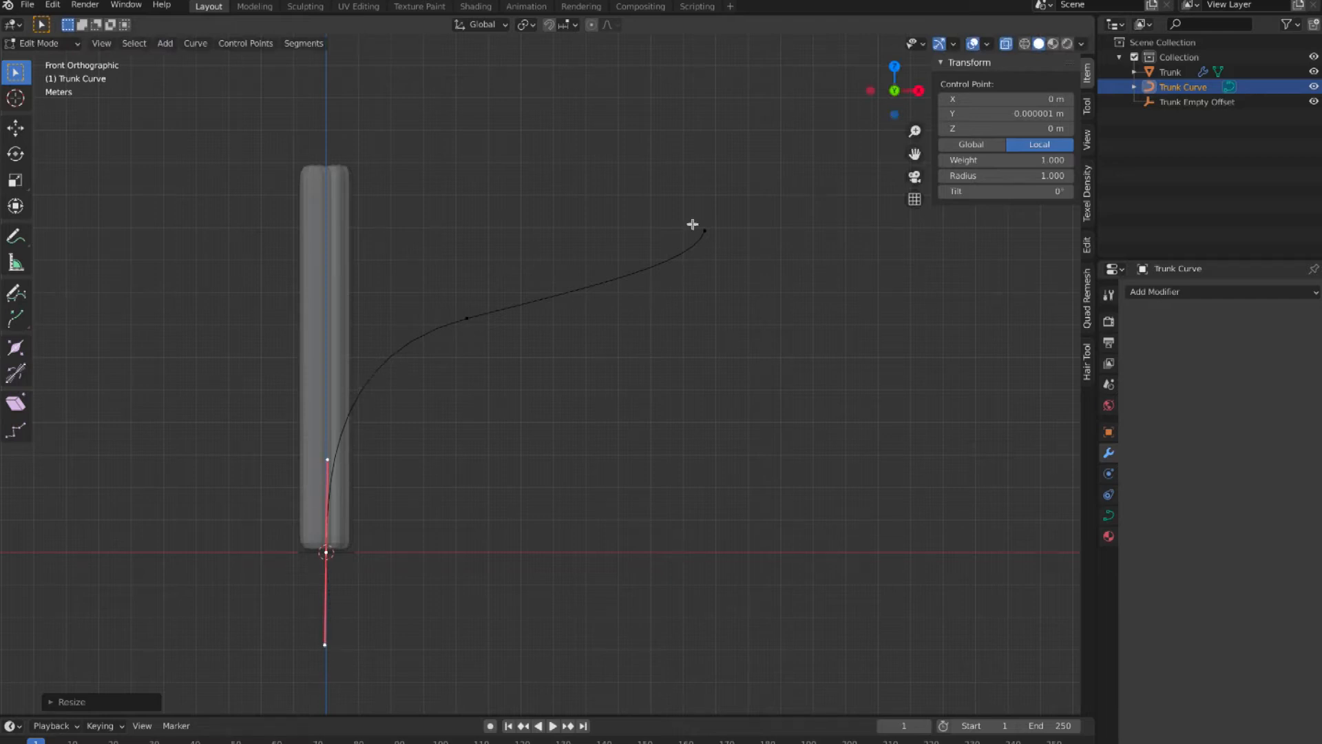
Return to Object Mode, turn off X-ray and select the trunk mesh.
click(41, 43)
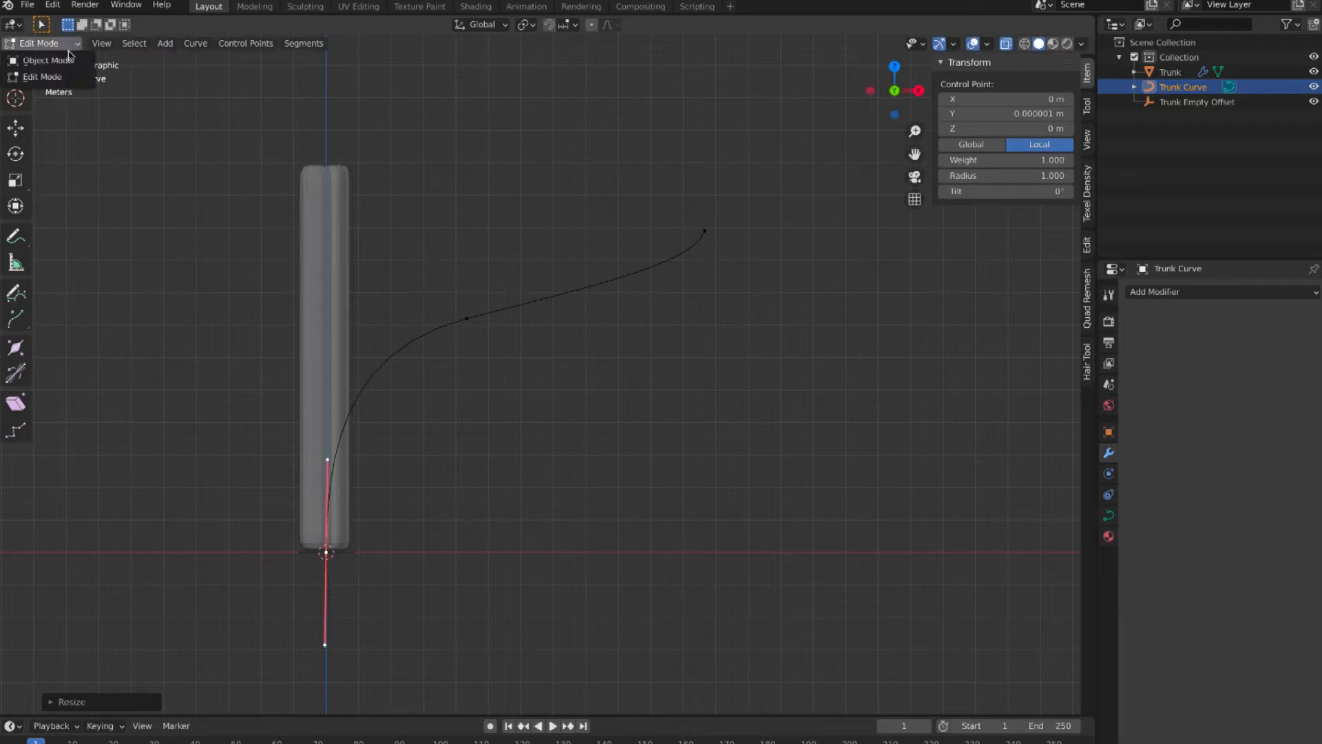
click(38, 58)
click(337, 200)
key(alt+z)
shift+click(337, 205)
click(337, 205)
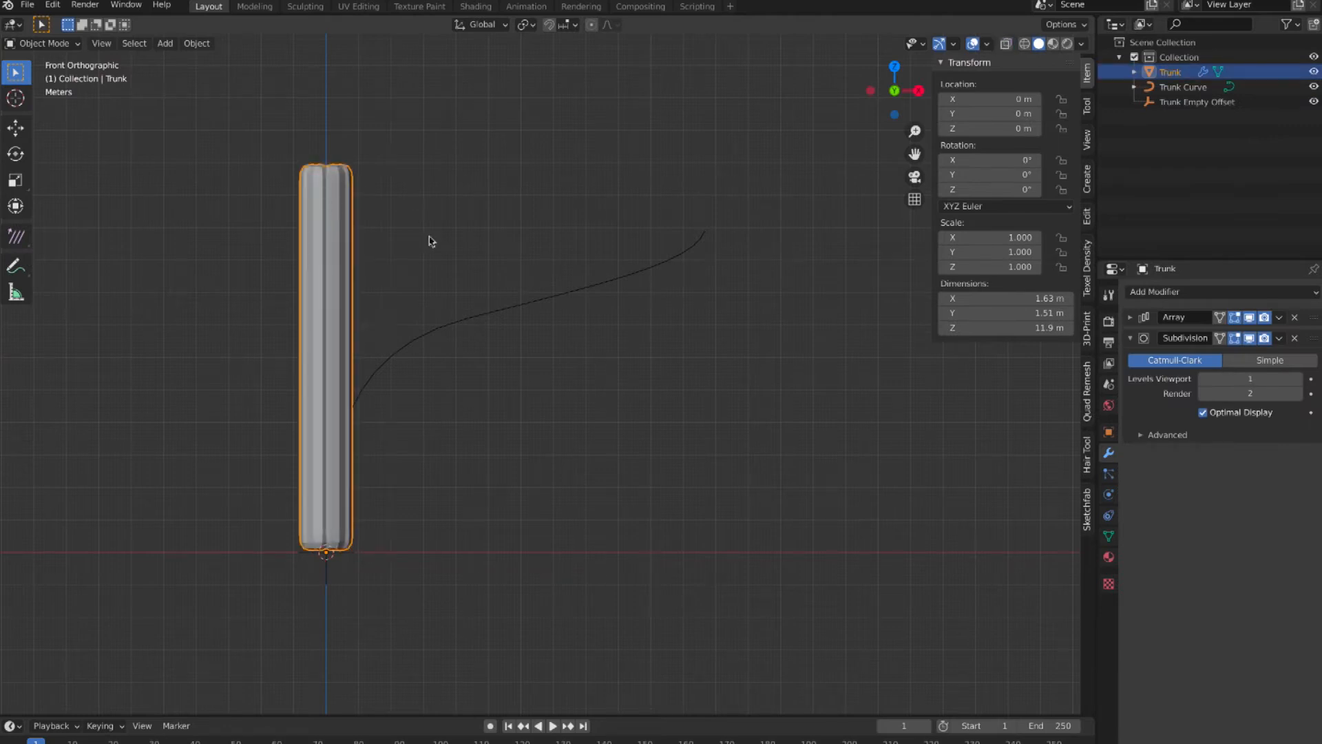
Add a Curve modifier to the trunk with Trunk Curve as the curve object and Z as the deform axis.
click(1132, 338)
click(1194, 295)
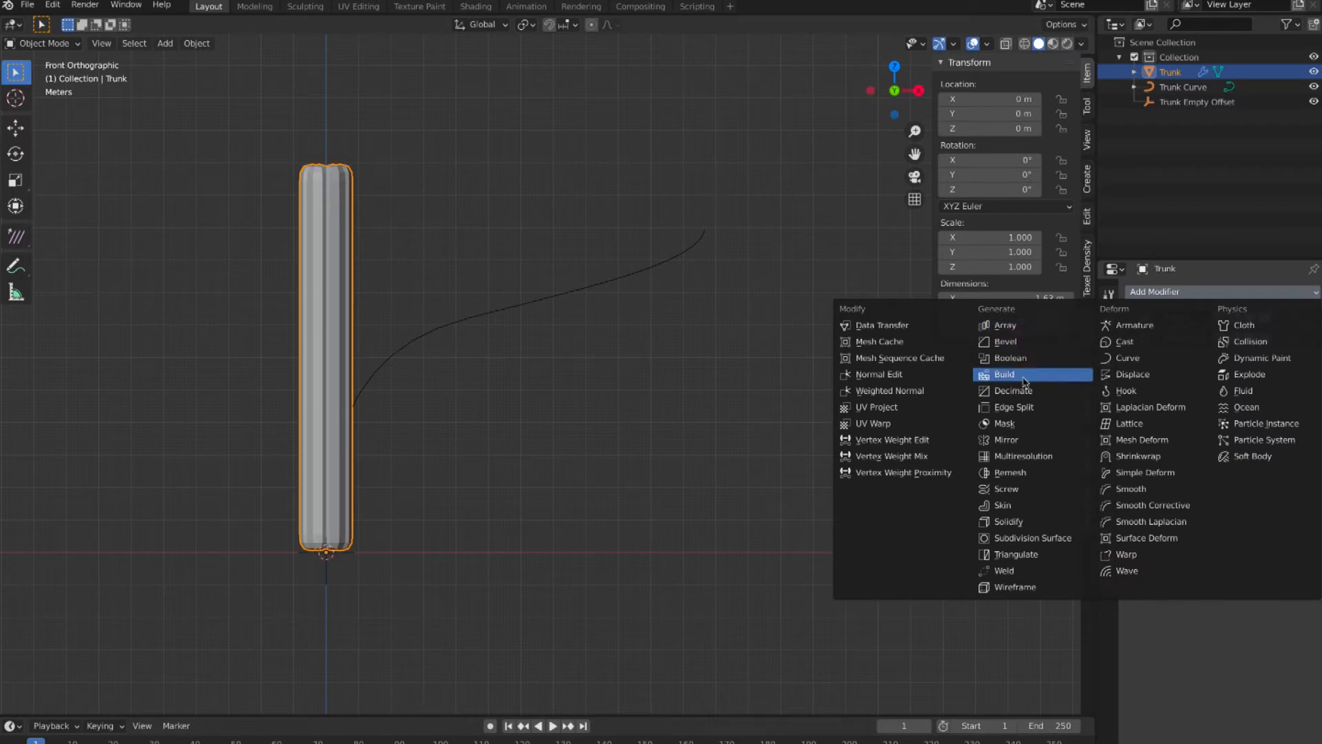
click(1129, 359)
click(1297, 383)
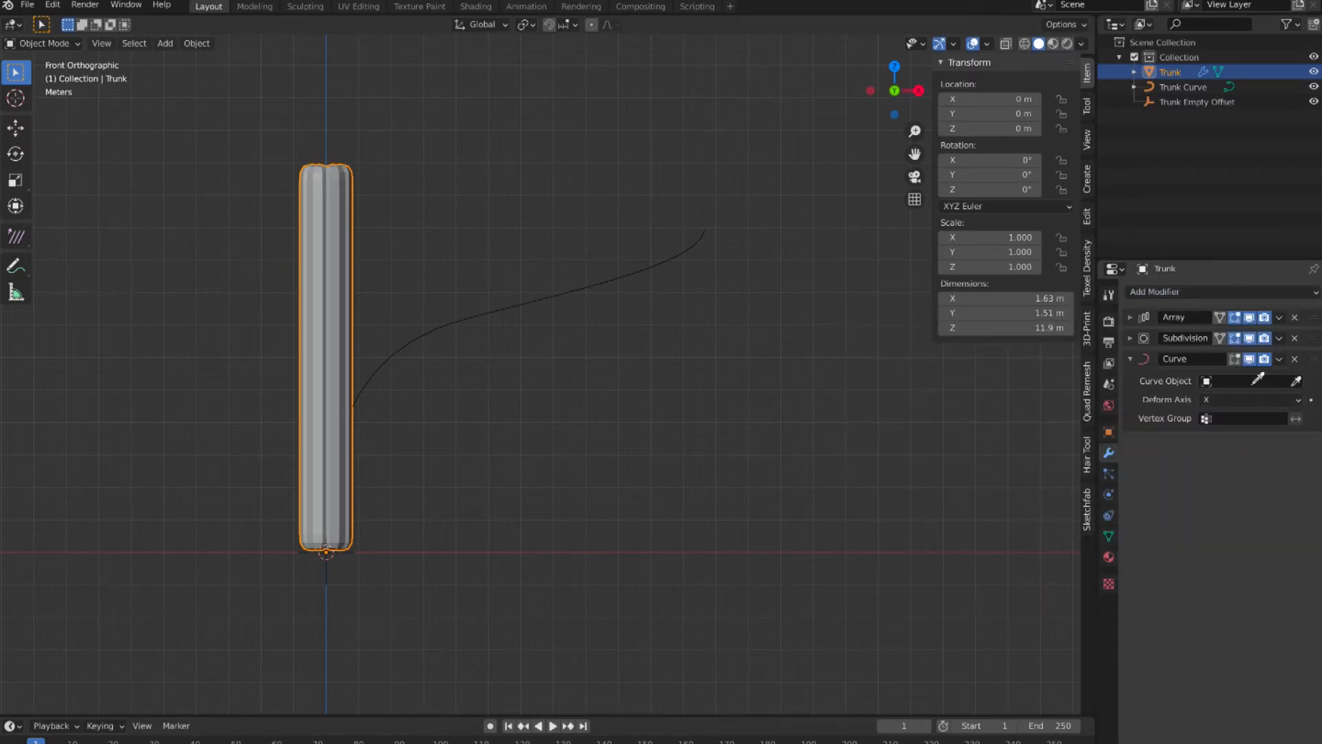
click(622, 268)
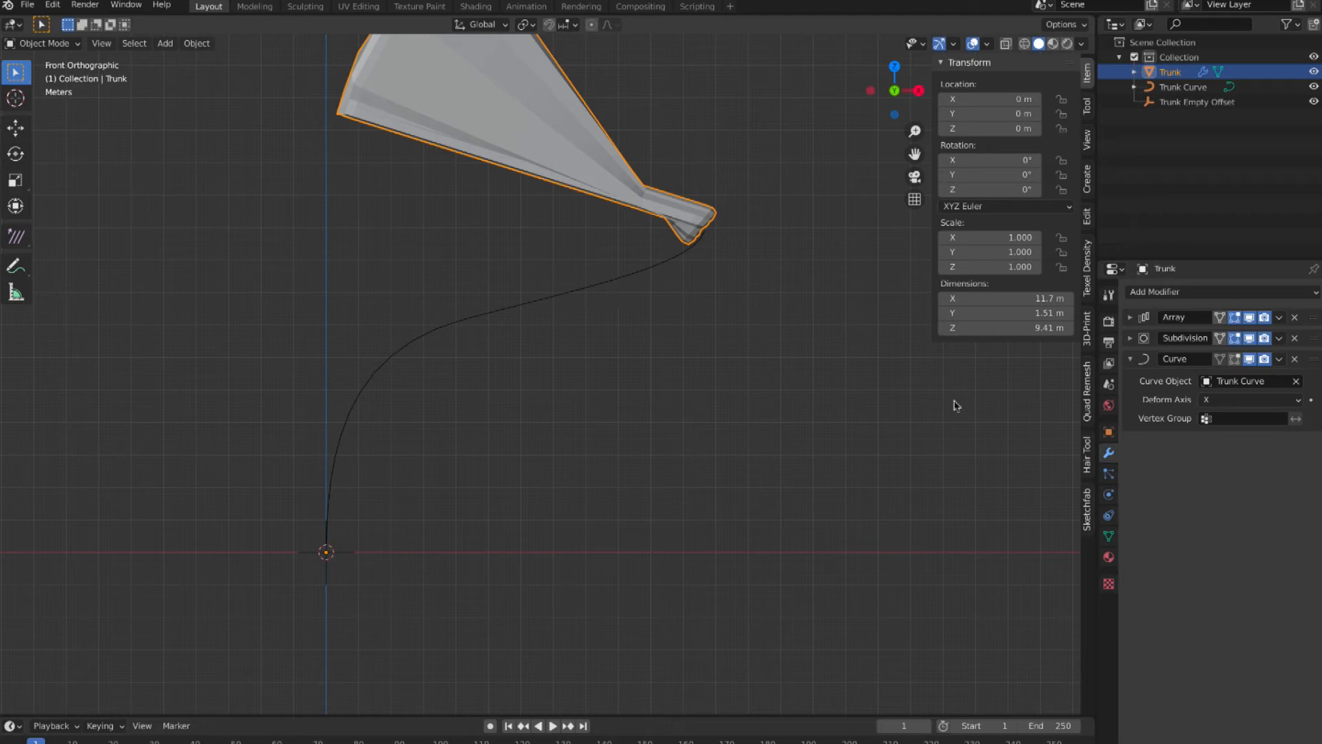
click(1300, 400)
click(1222, 452)
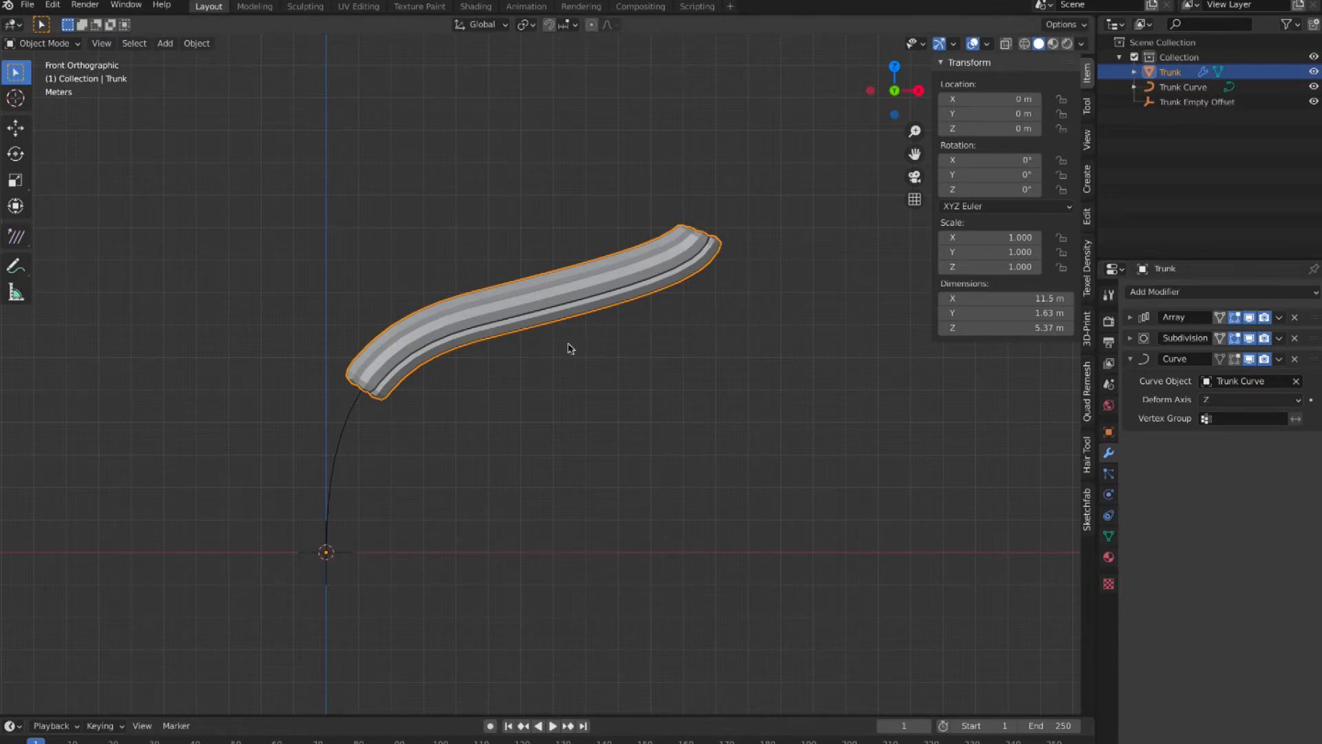
Select all control points of Trunk Curve, switch the curve's direction and return to Object Mode.
click(345, 425)
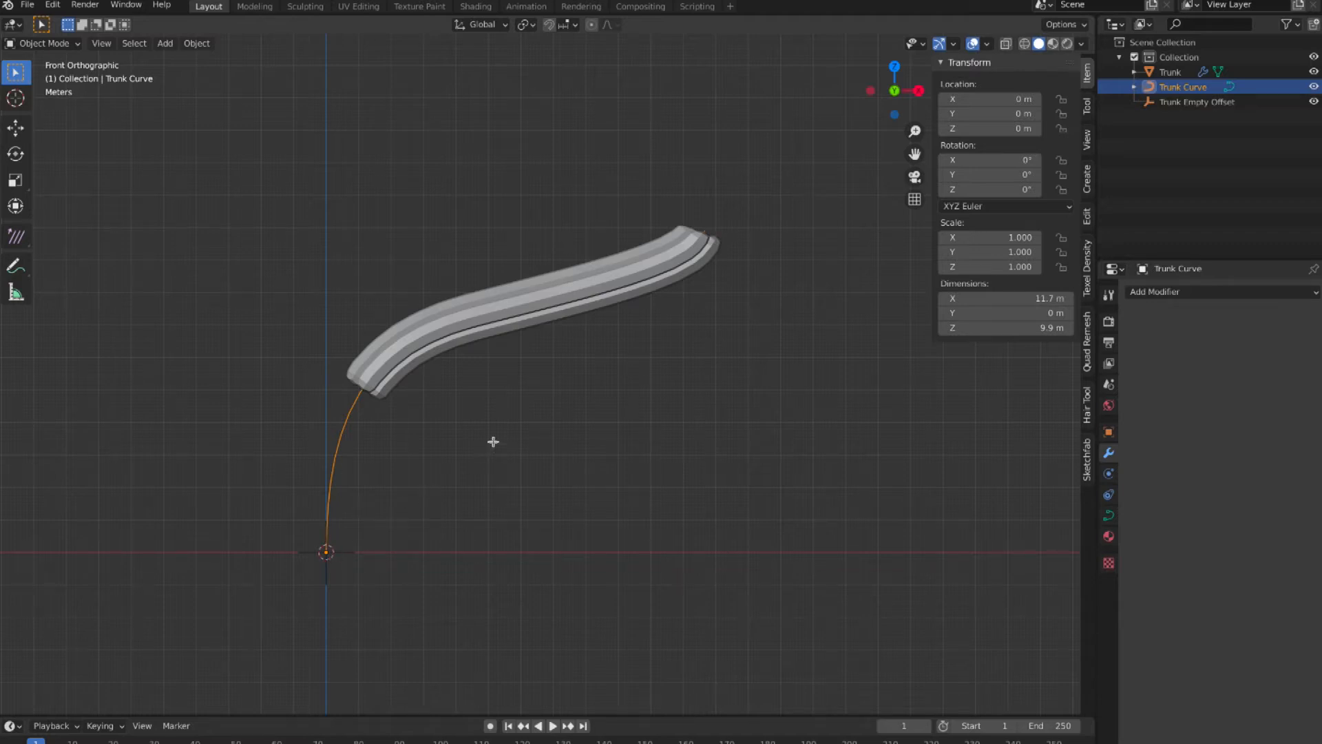
key(Tab)
key(a)
click(305, 43)
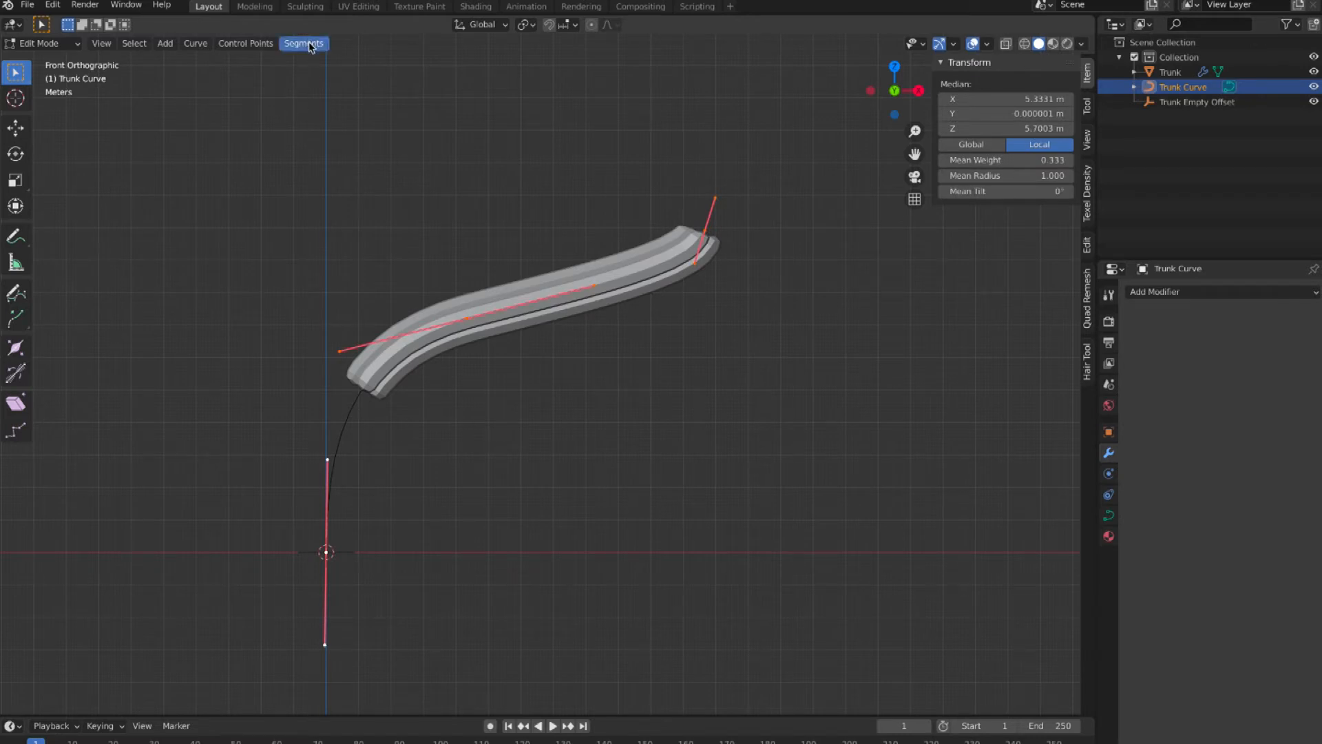
click(354, 76)
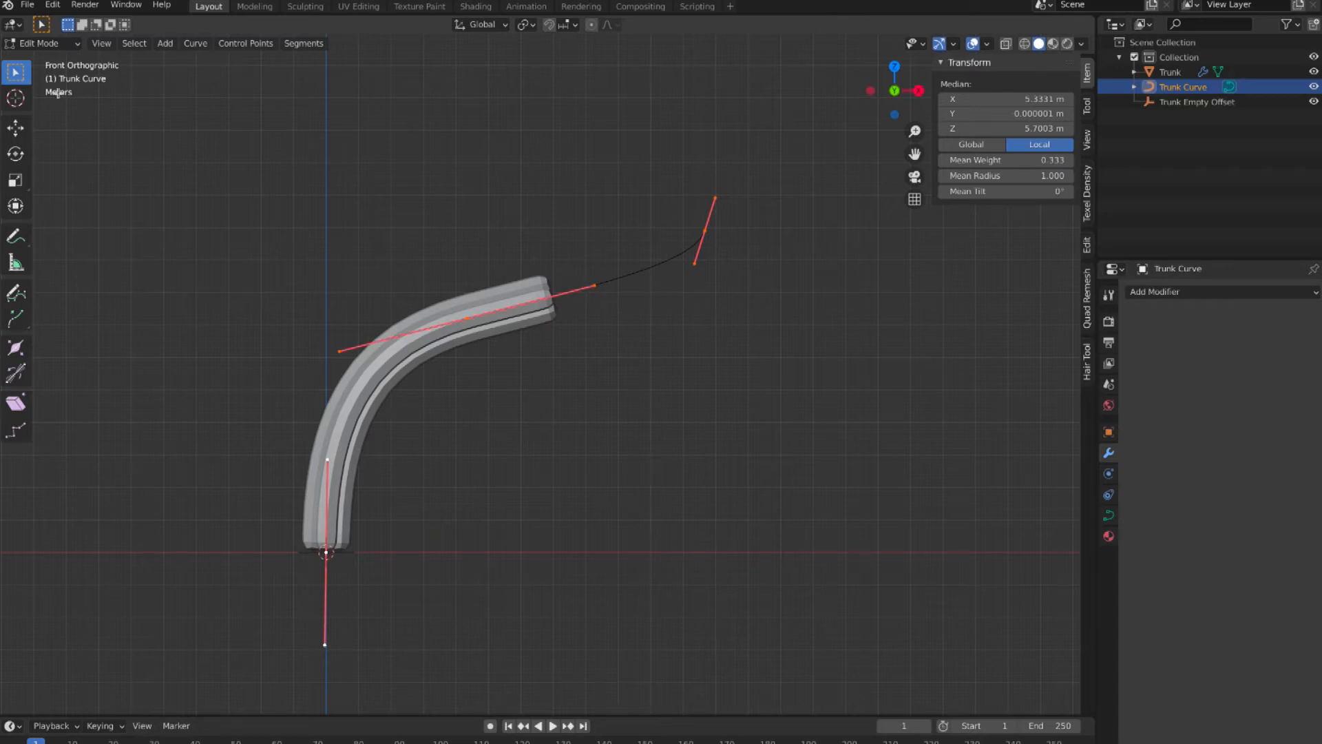
click(60, 43)
click(45, 60)
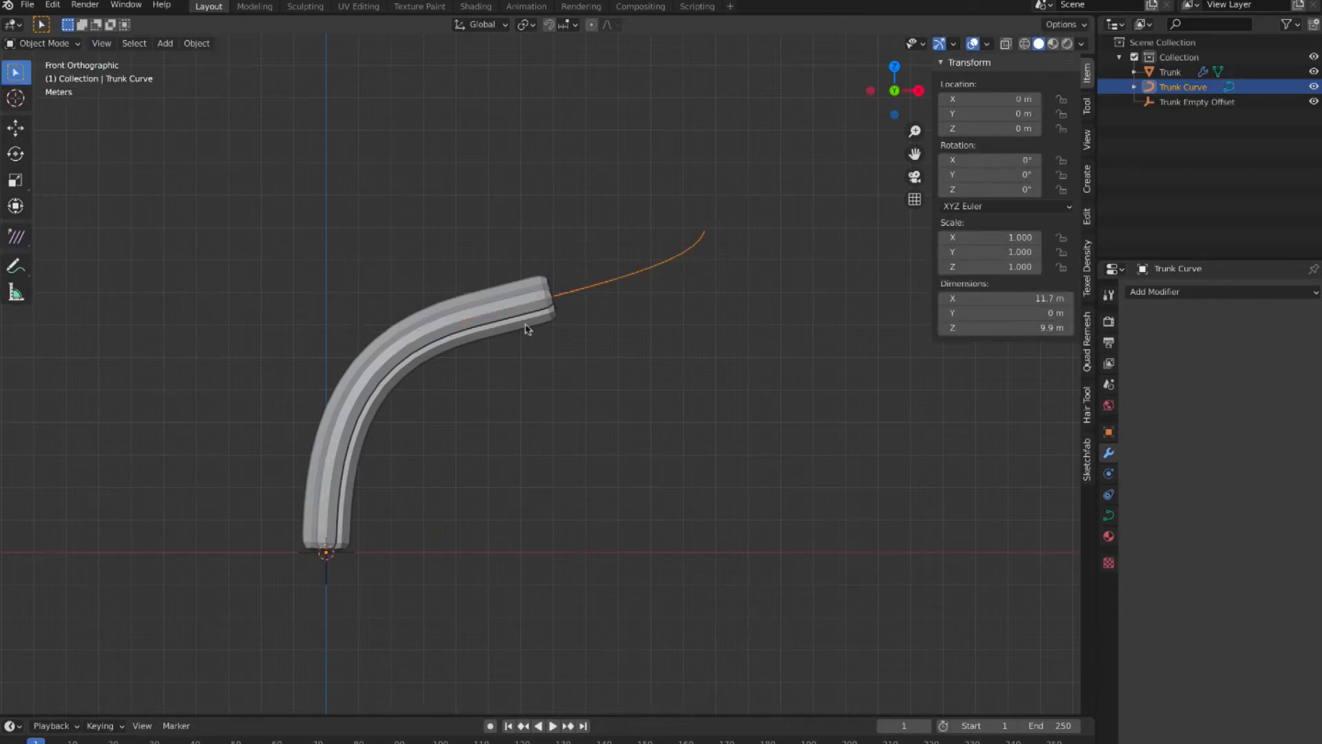
Show the trunk's Curve modifier in Edit Mode and enable on-cage display for its Subdivision and Curve modifiers.
click(499, 327)
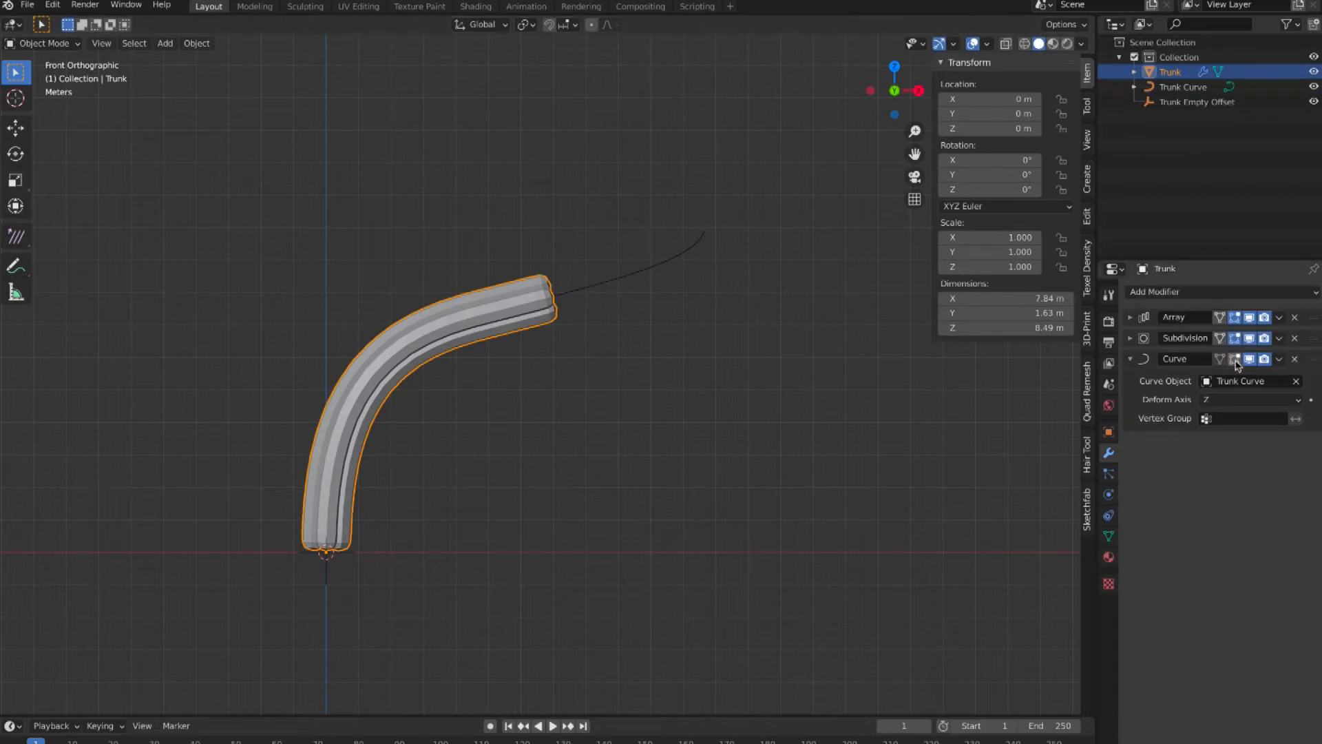
key(Tab)
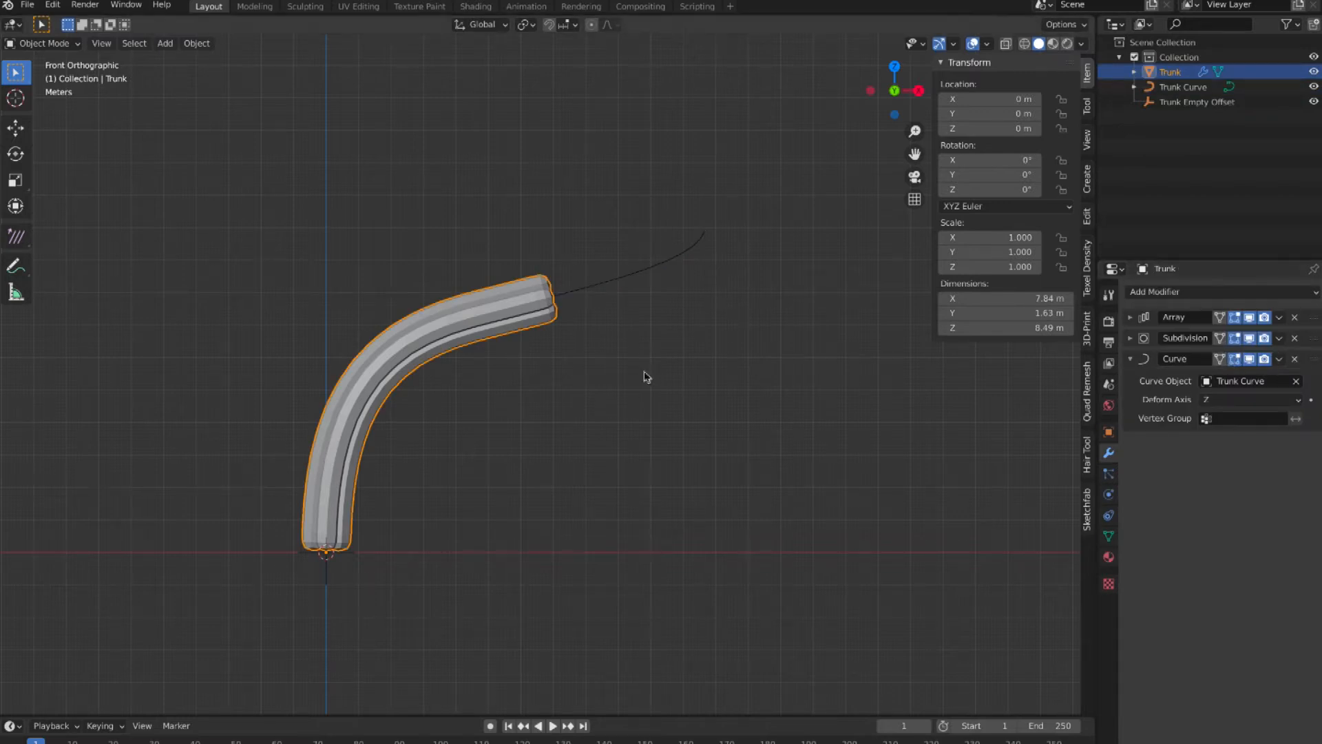
click(1220, 338)
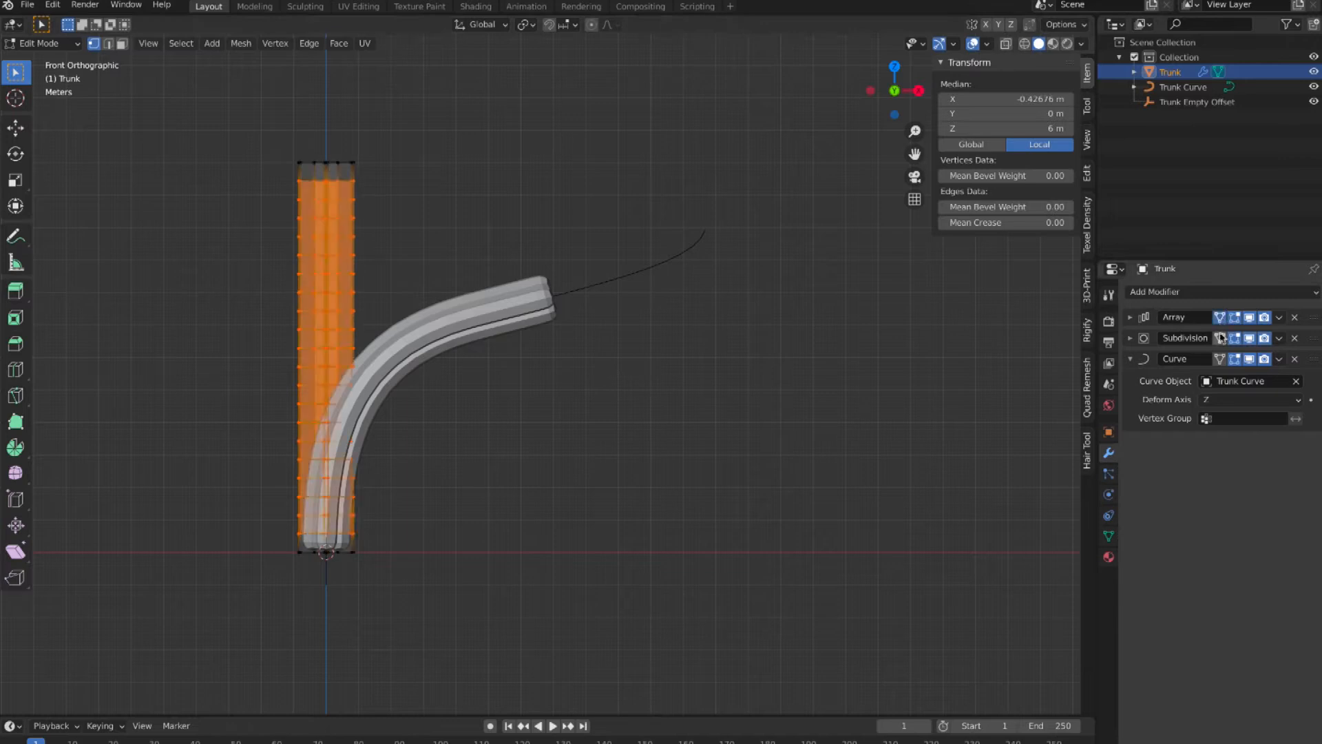
click(1219, 358)
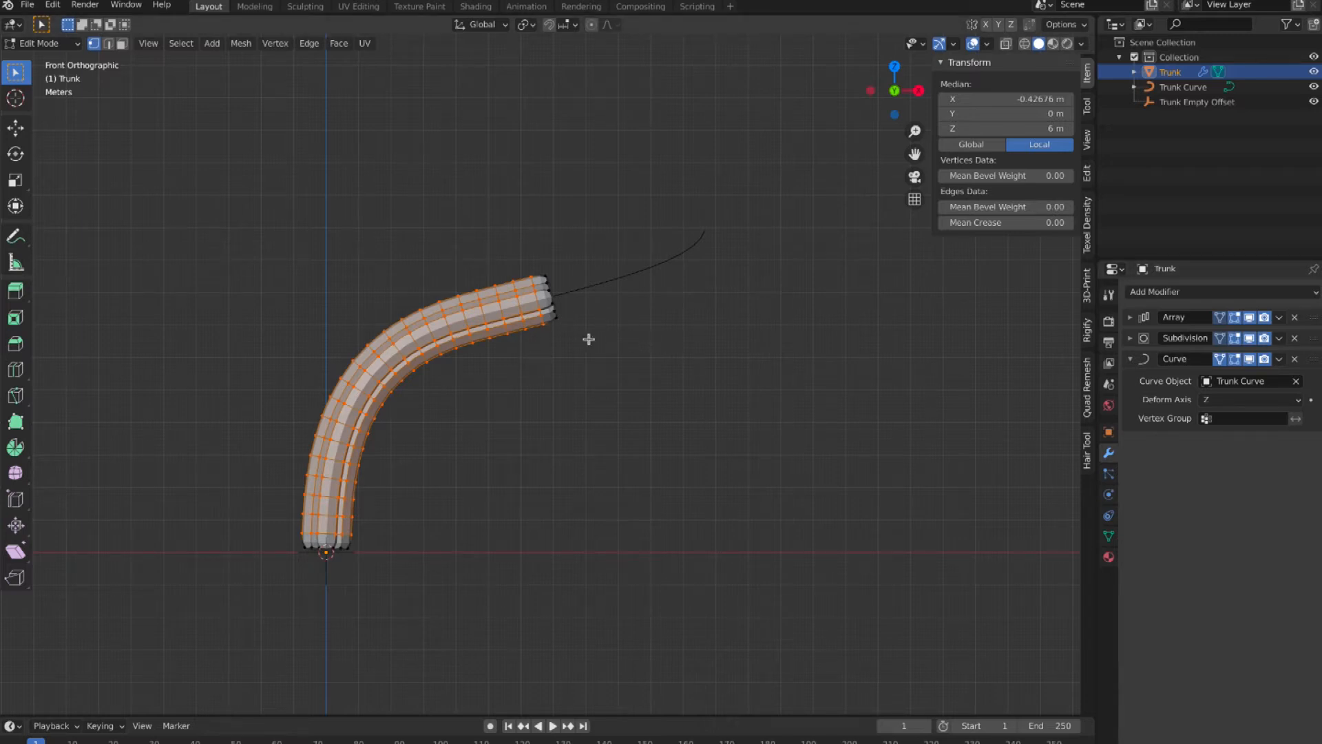
Try to stretch the selected trunk vertices along Z about their median point.
key(s)
key(z)
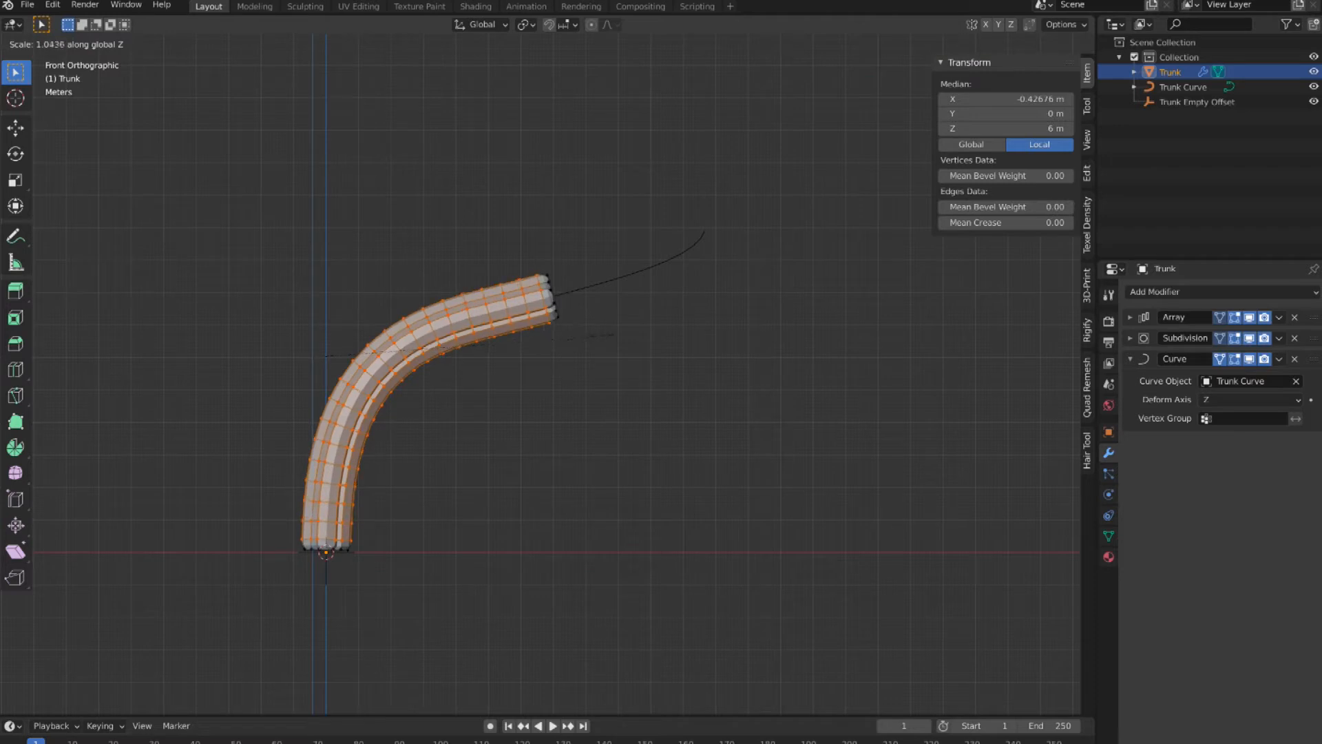
click(619, 331)
key(ctrl+z)
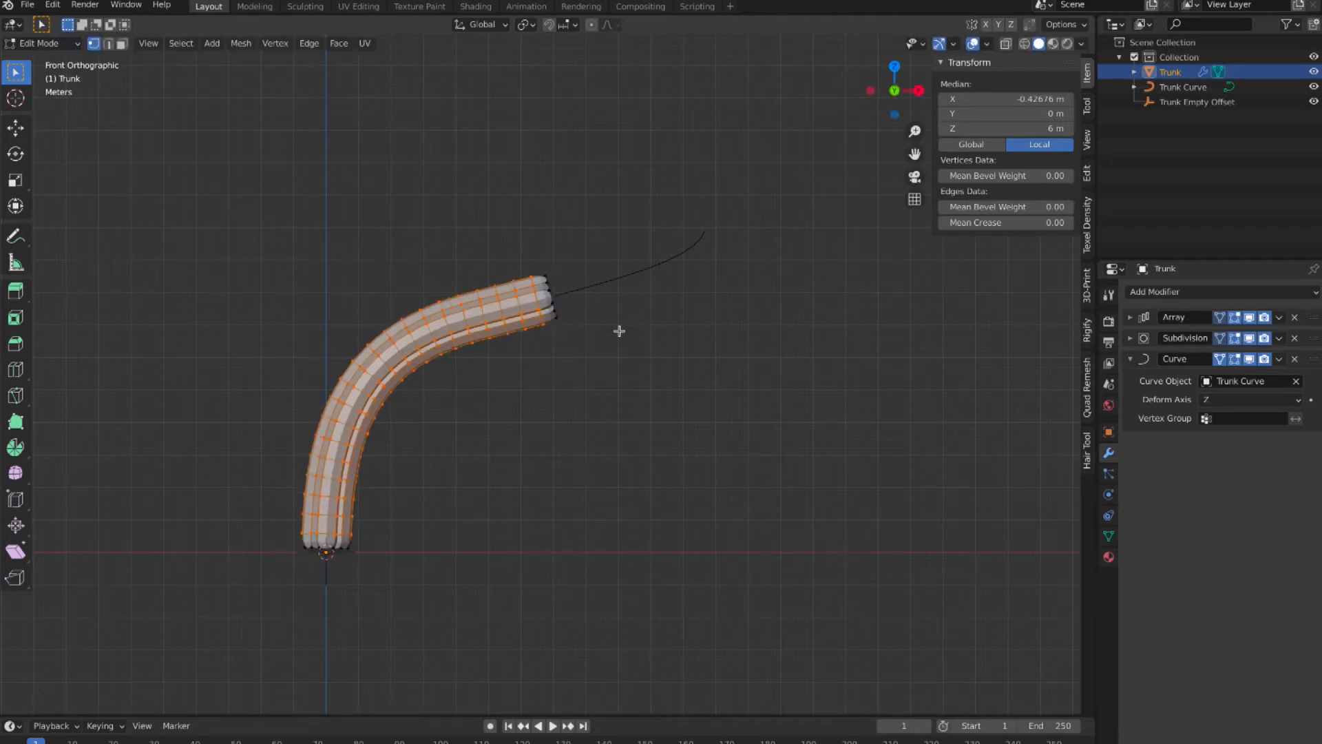
With the whole trunk mesh selected, scale it by about 1.44 along Z around the 3D cursor and return to Object Mode.
key(ctrl+shift+z)
click(527, 25)
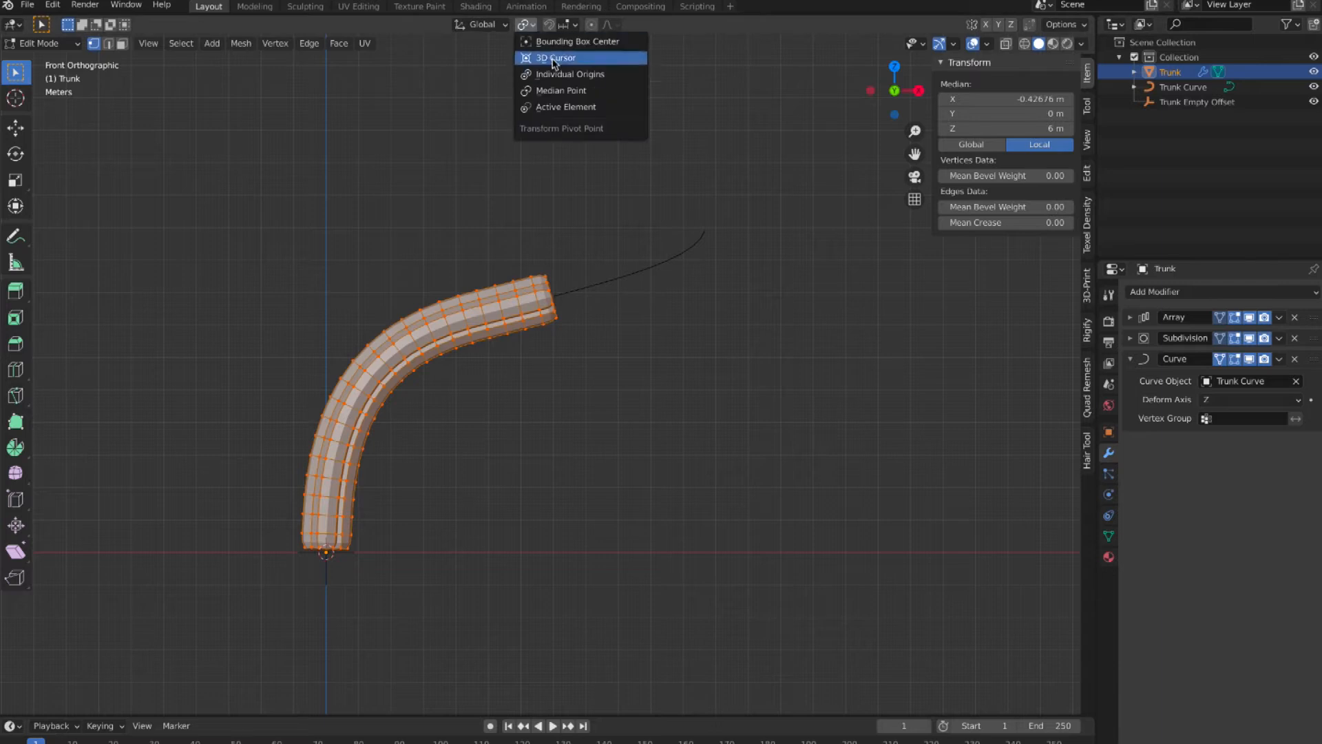
click(551, 57)
key(s)
key(z)
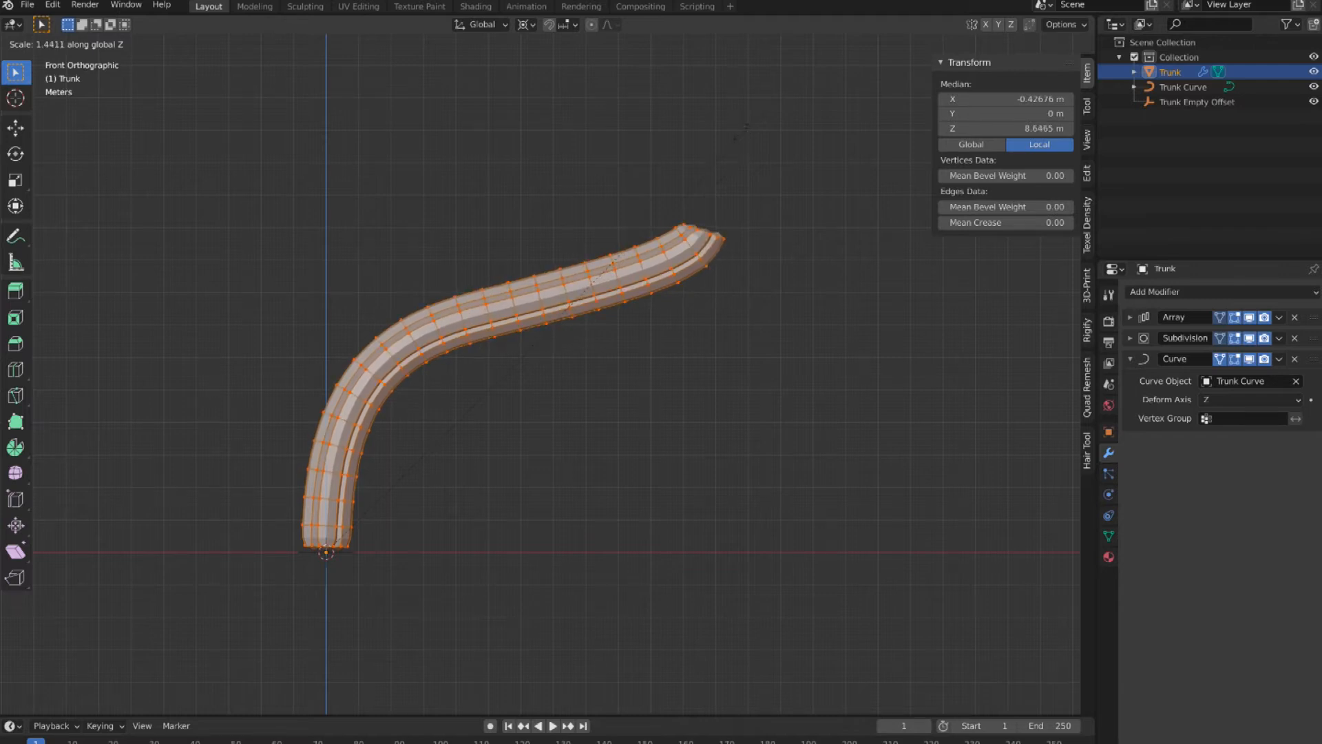
key(Return)
click(43, 43)
click(60, 62)
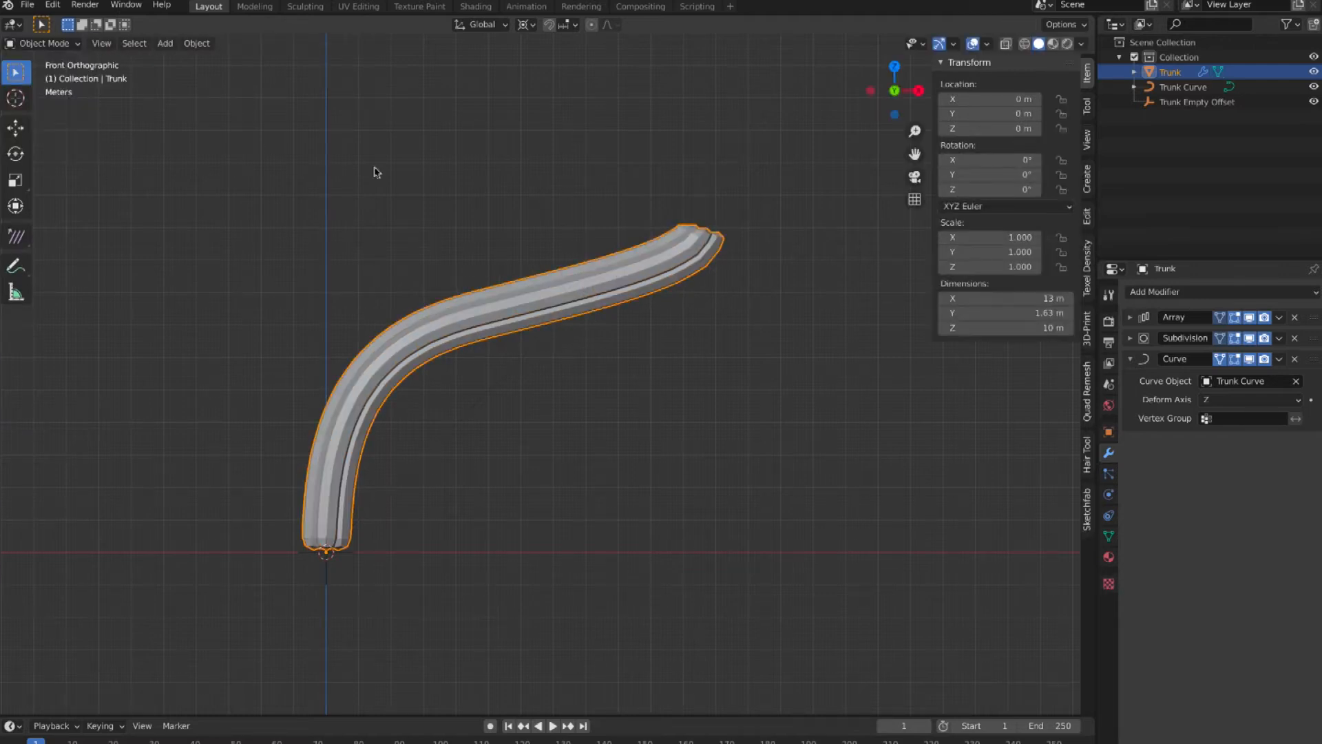
Edit Trunk Curve with X-ray on and enlarge the base control point's radius to about 2.59.
click(1183, 88)
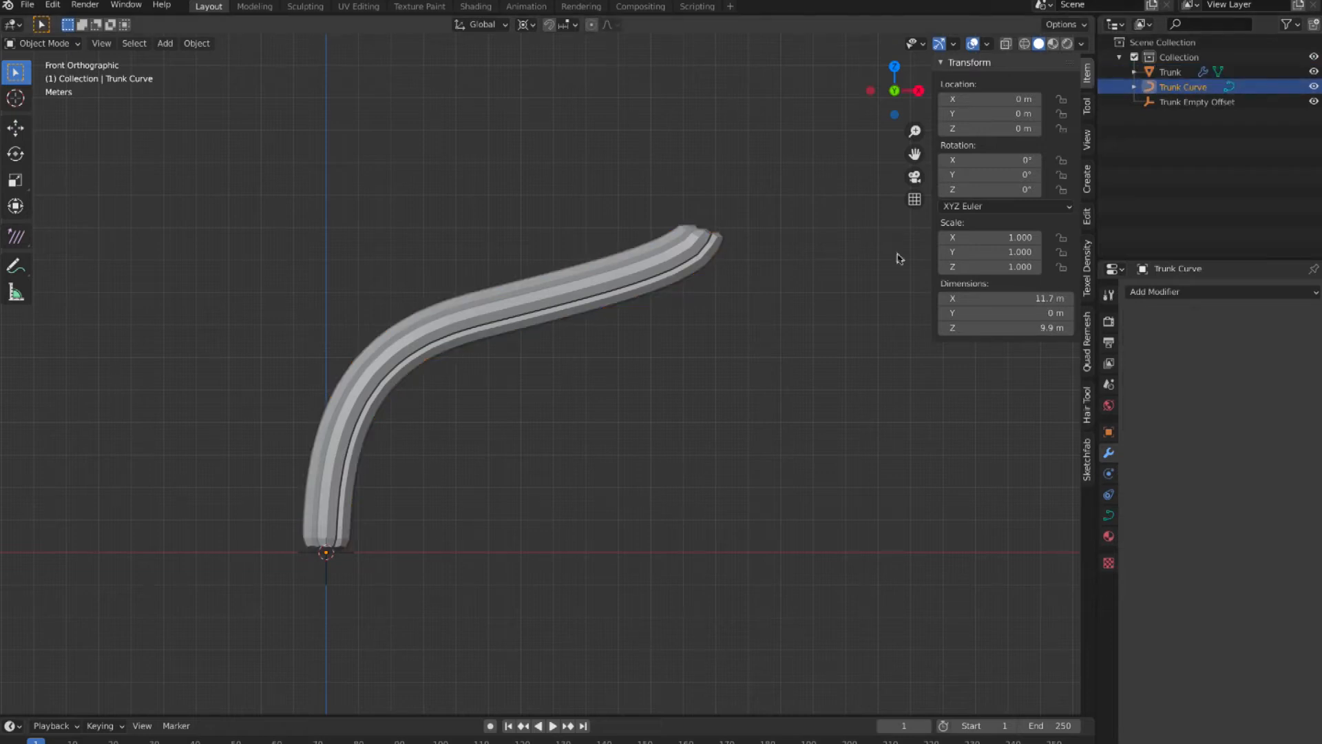
key(Tab)
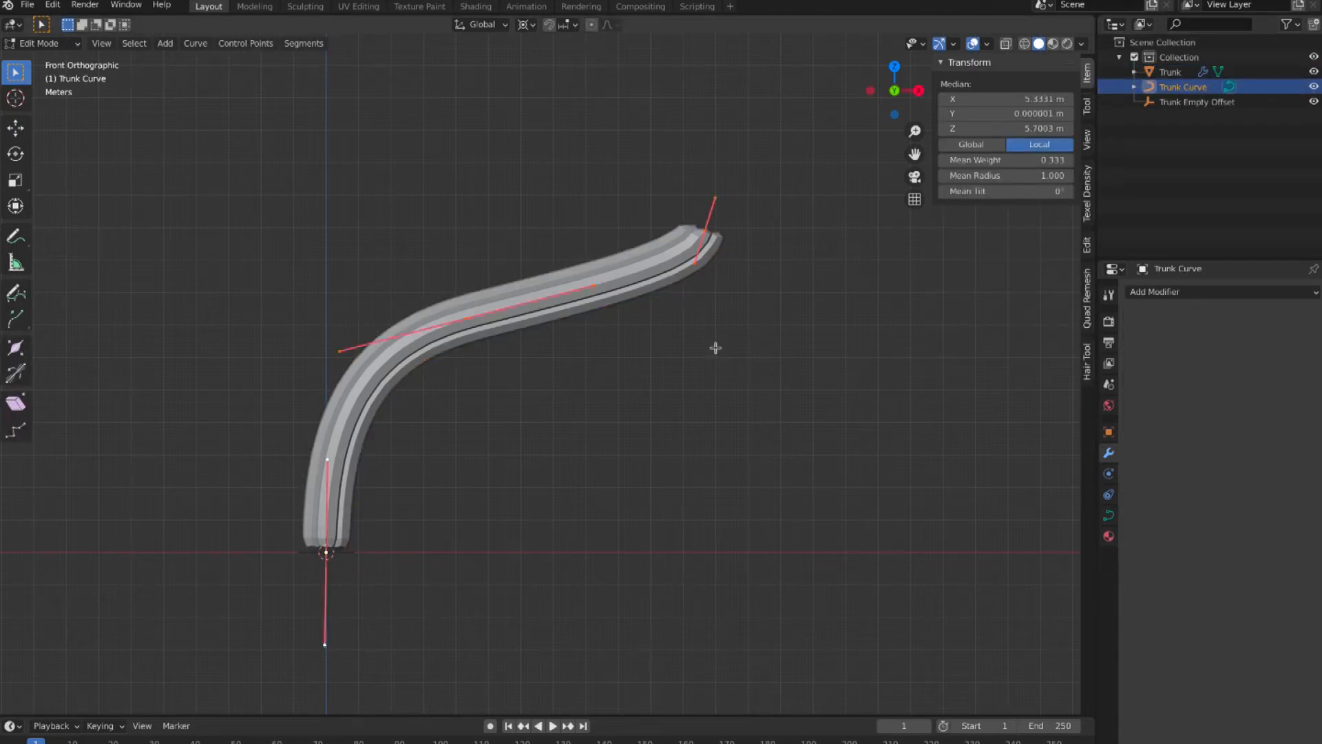
key(alt+z)
click(325, 551)
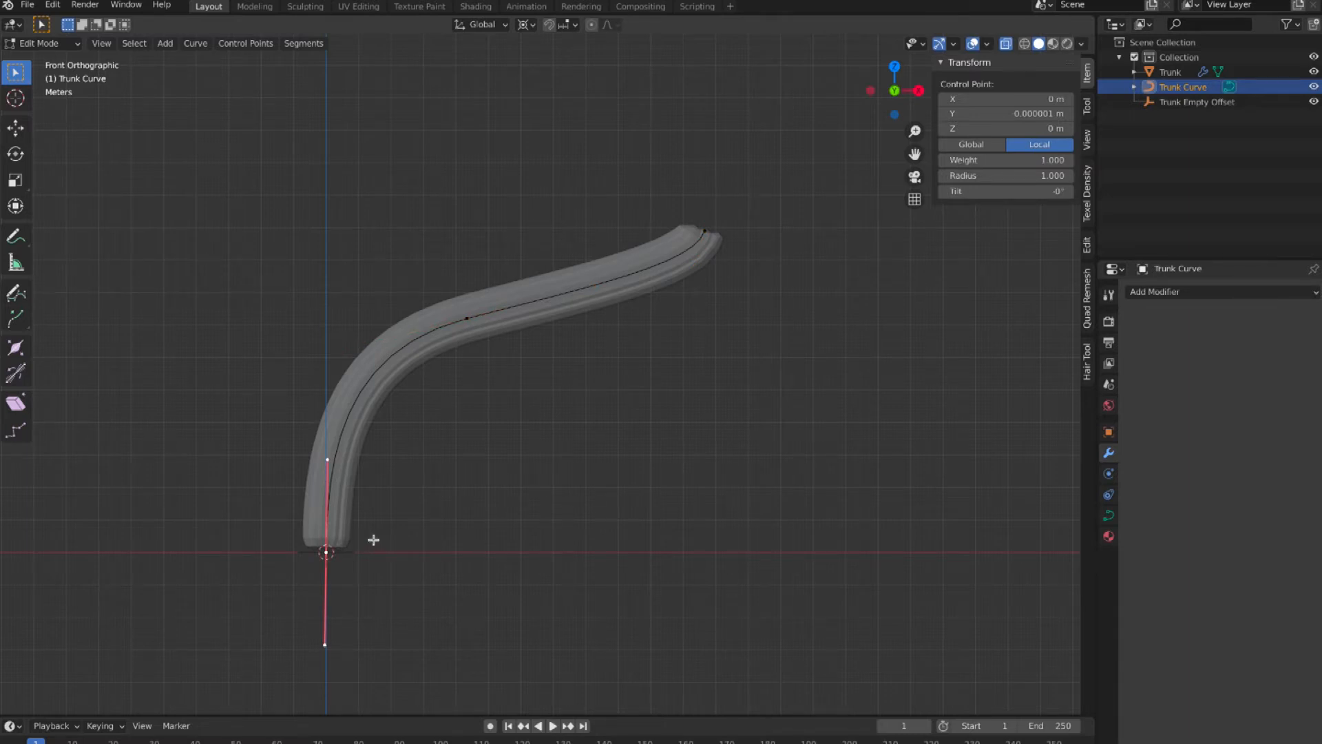
key(alt+s)
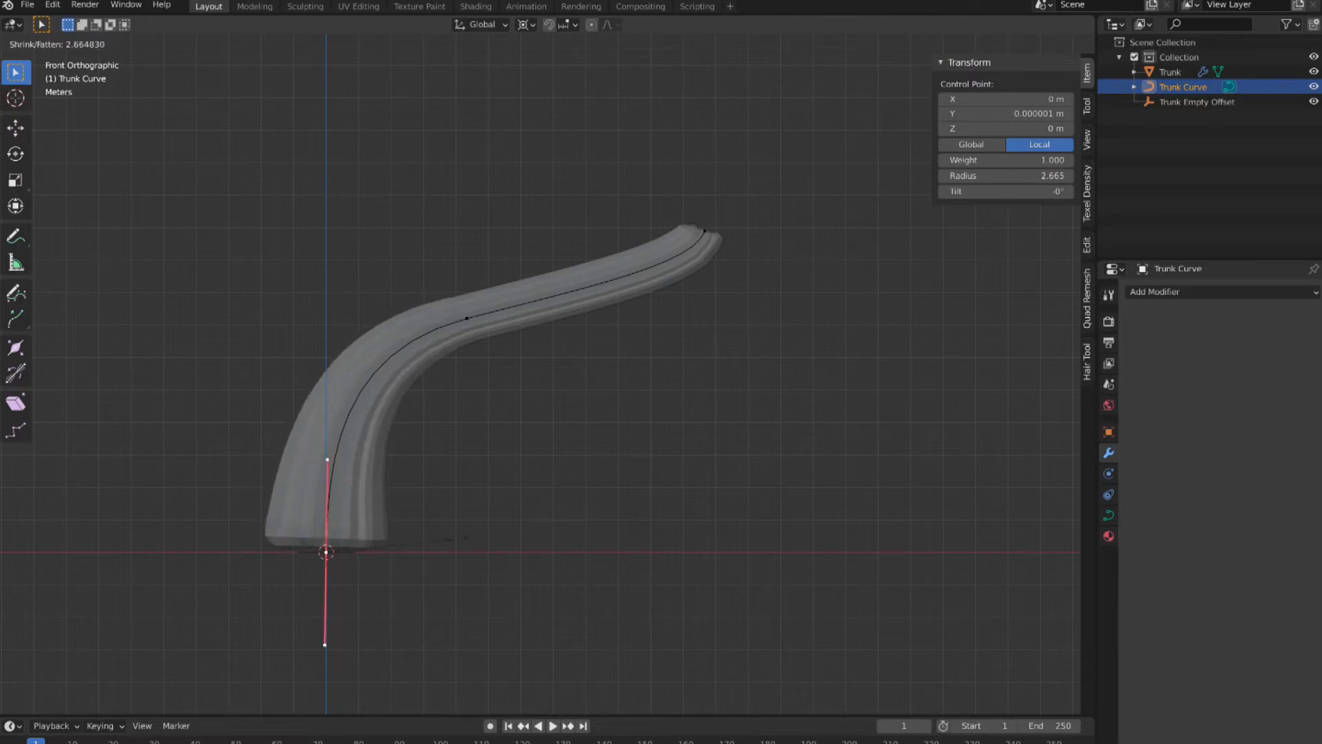
click(451, 537)
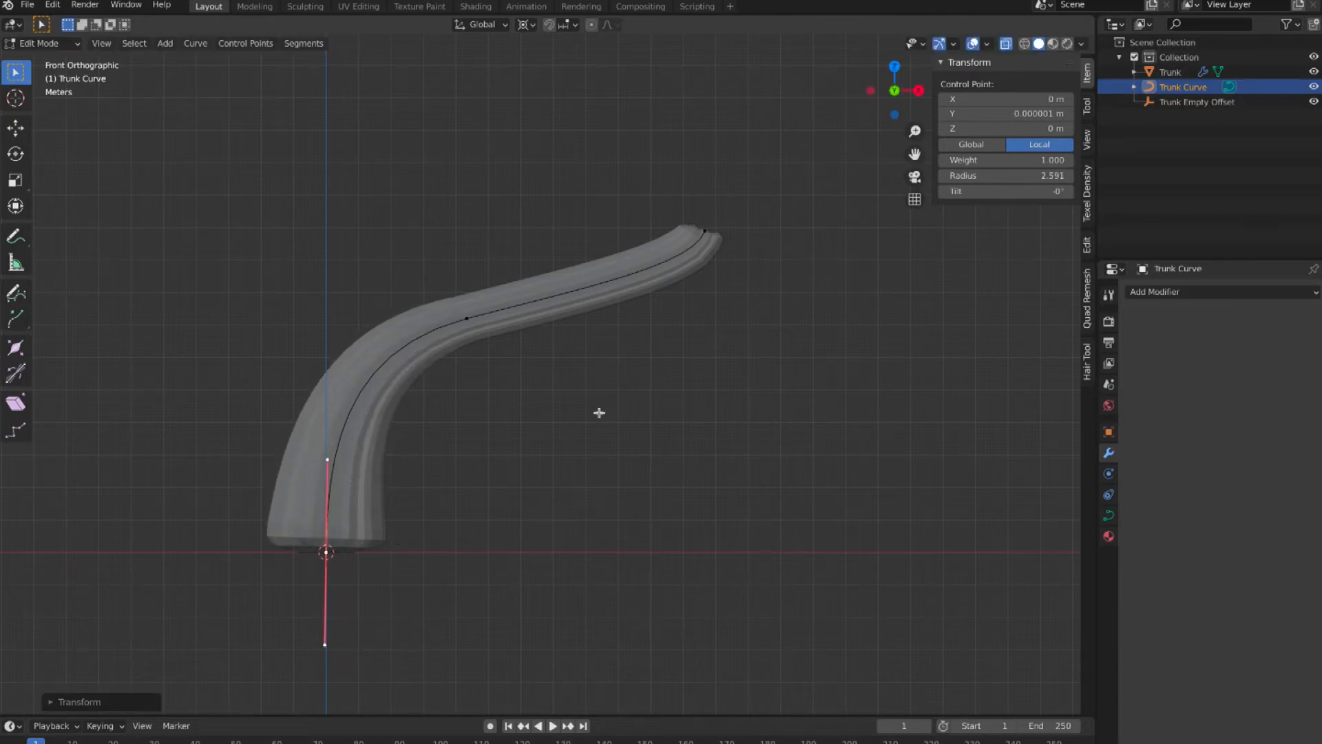
Shrink the radius of Trunk Curve's tip control point to about 0.5.
click(702, 234)
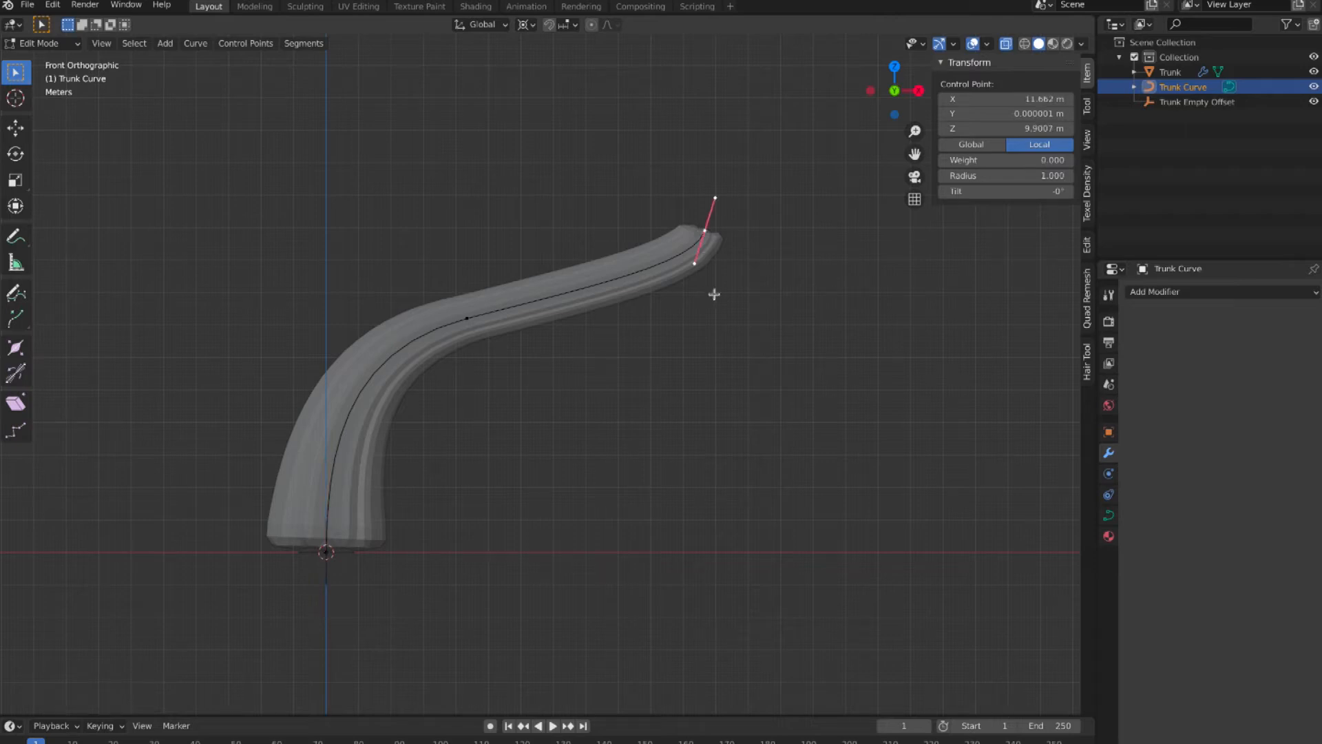
key(alt+s)
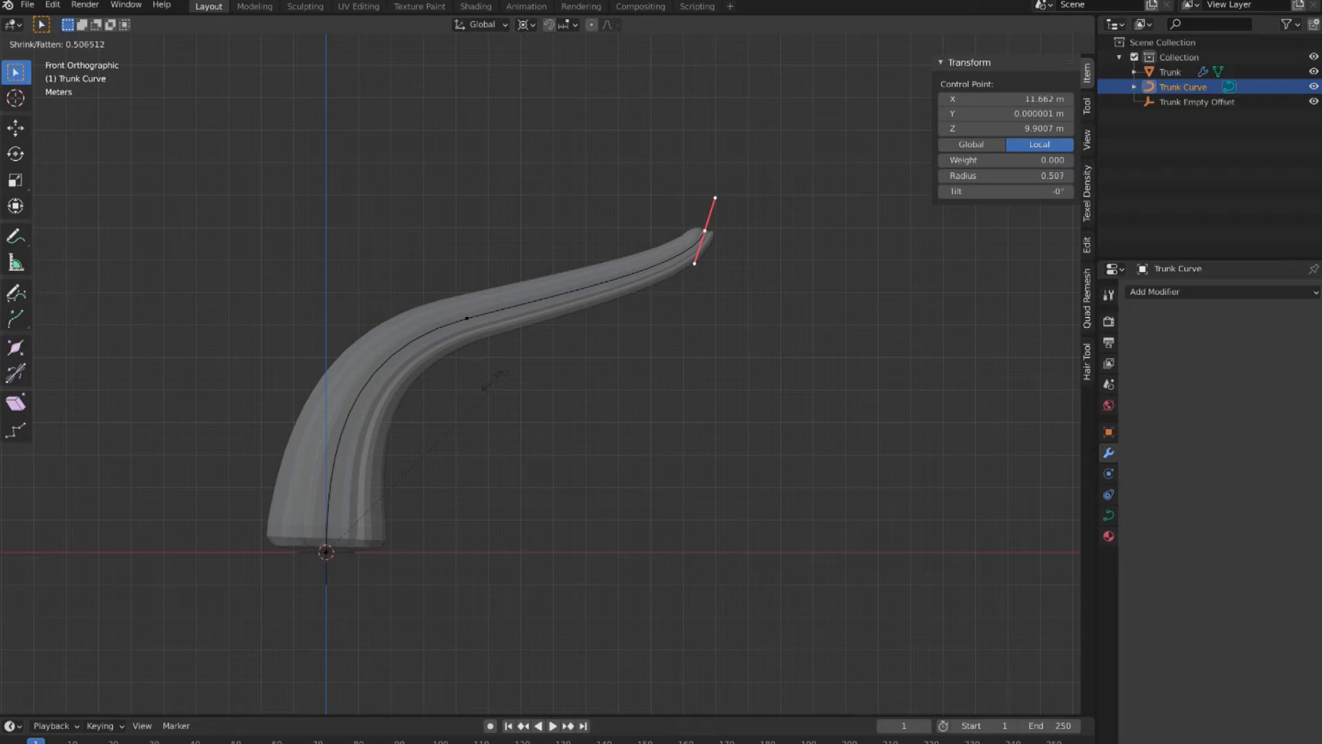
click(509, 370)
Examine the tapered trunk and its tip from slightly above and below.
key(KP_8)
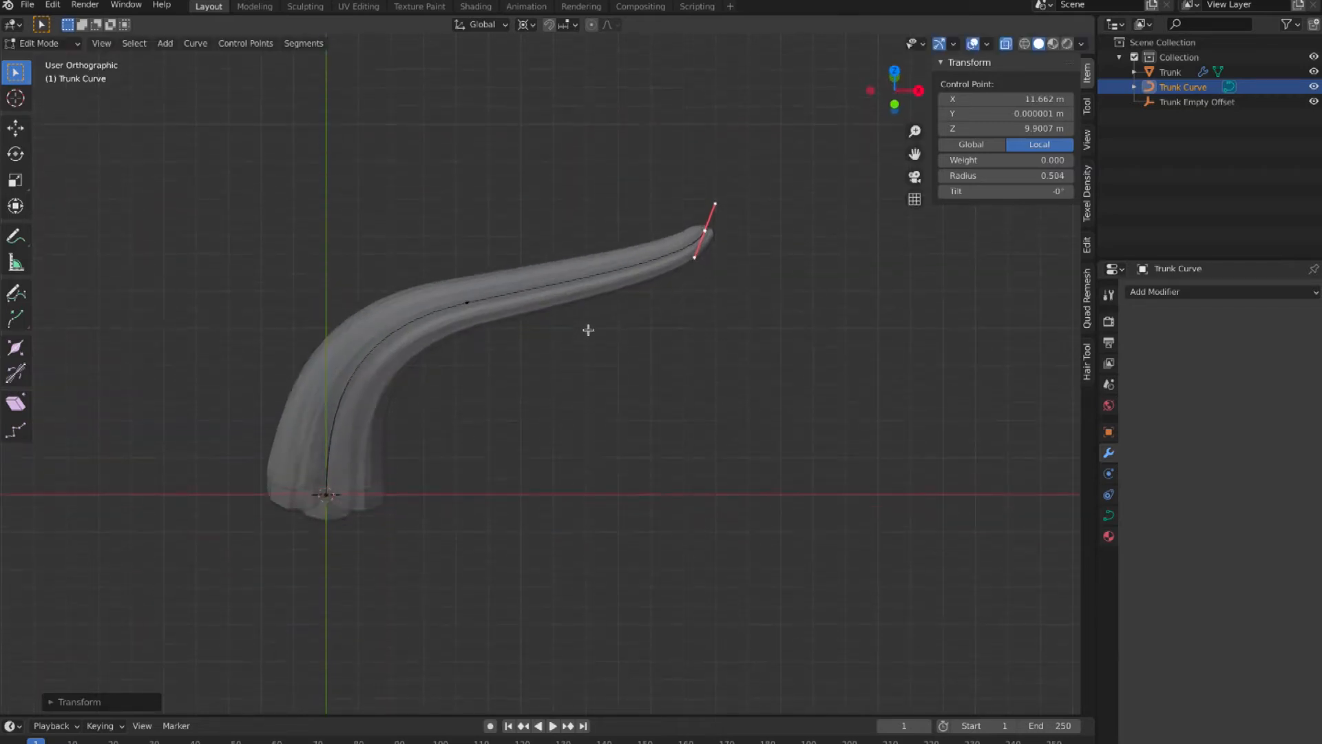
key(KP_8)
key(KP_8)
key(KP_2)
key(KP_2)
key(KP_2)
key(KP_2)
key(KP_2)
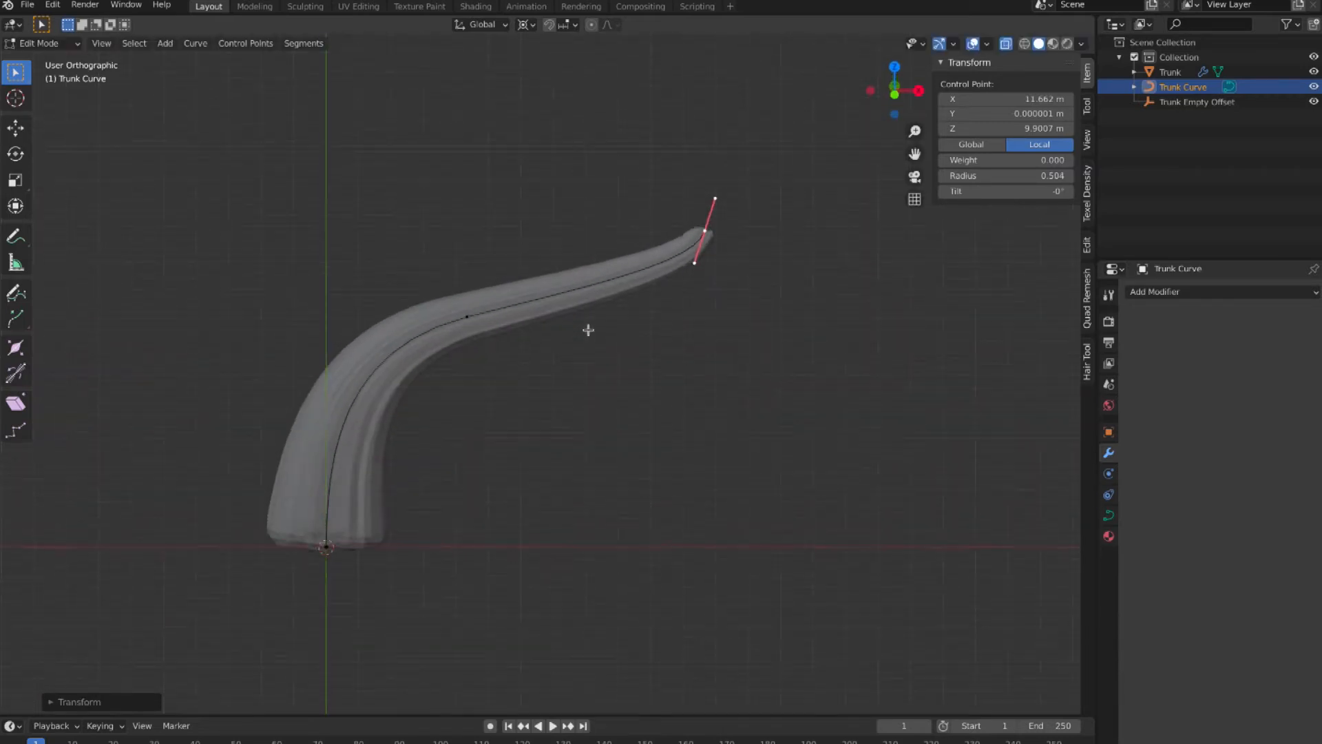
key(KP_8)
key(KP_8)
key(KP_8)
middle_drag(466, 324, 458, 311)
middle_drag(724, 228, 773, 255)
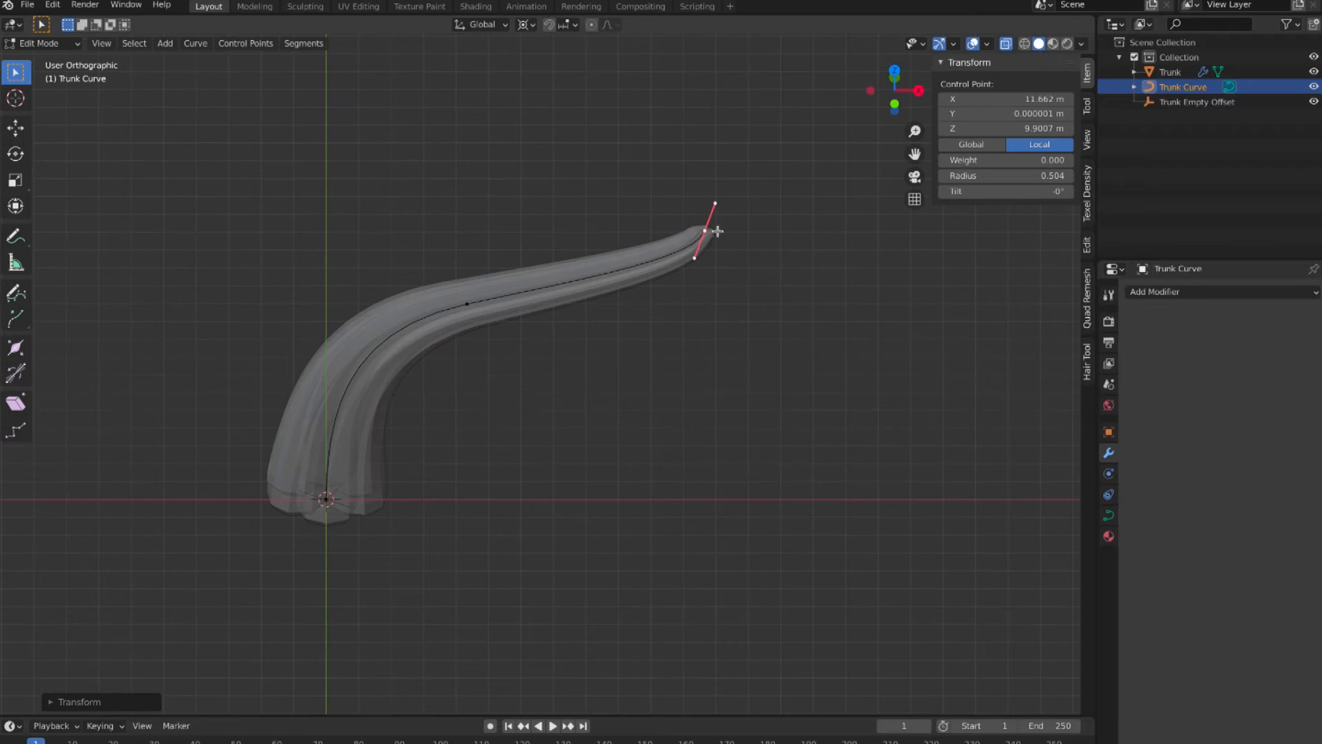
middle_drag(731, 235, 731, 232)
Try a 300° tilt on the tip control point, check the twist, and undo it.
click(1012, 190)
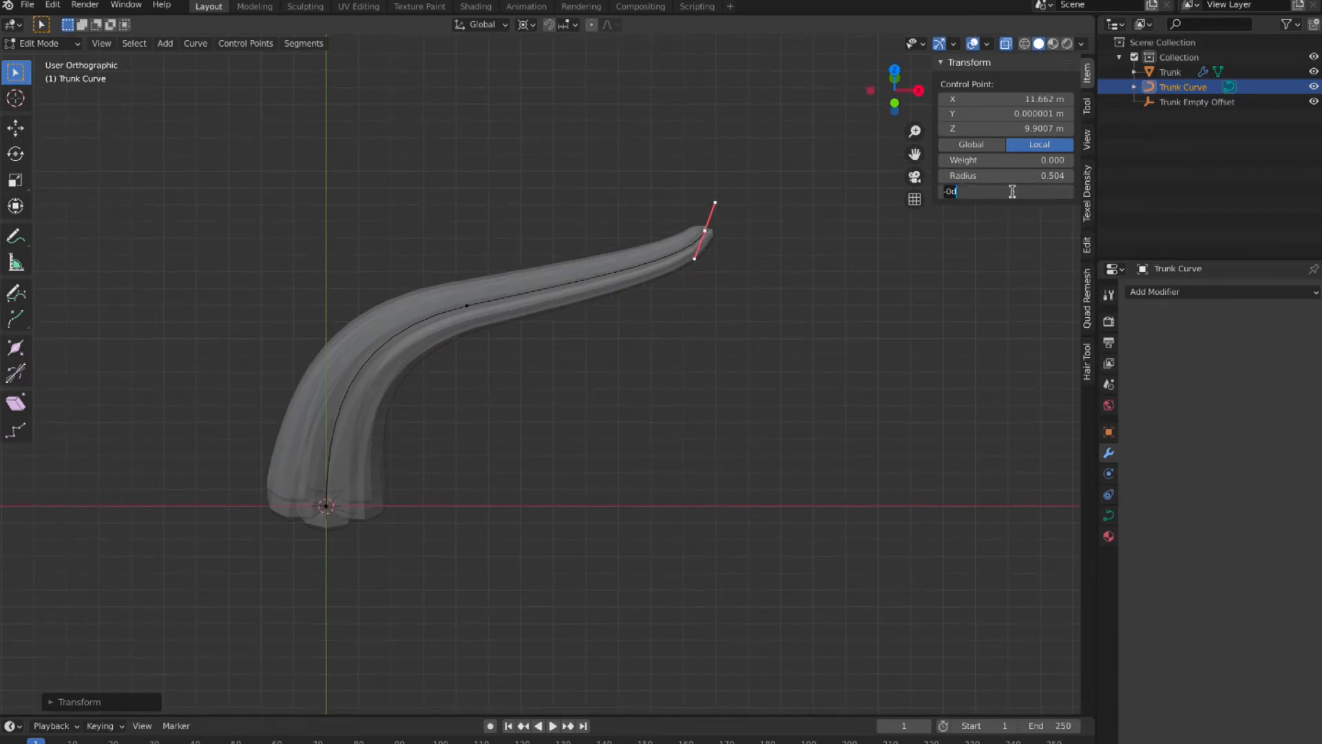
text(300)
key(Return)
middle_drag(719, 277, 719, 236)
key(ctrl+z)
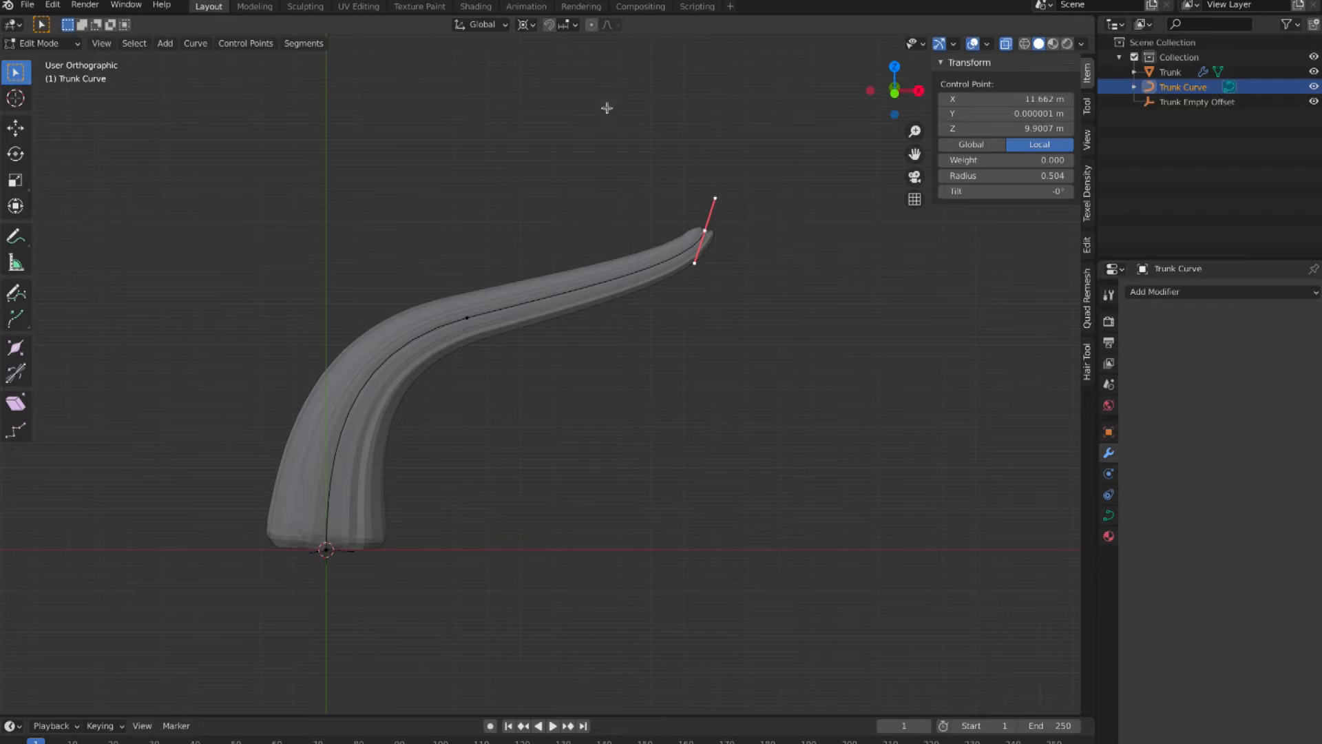
Enable proportional editing for Trunk Curve's control points.
click(591, 26)
middle_drag(570, 288, 572, 289)
Try the 300° tip tilt again with proportional editing on, and undo it.
click(1038, 191)
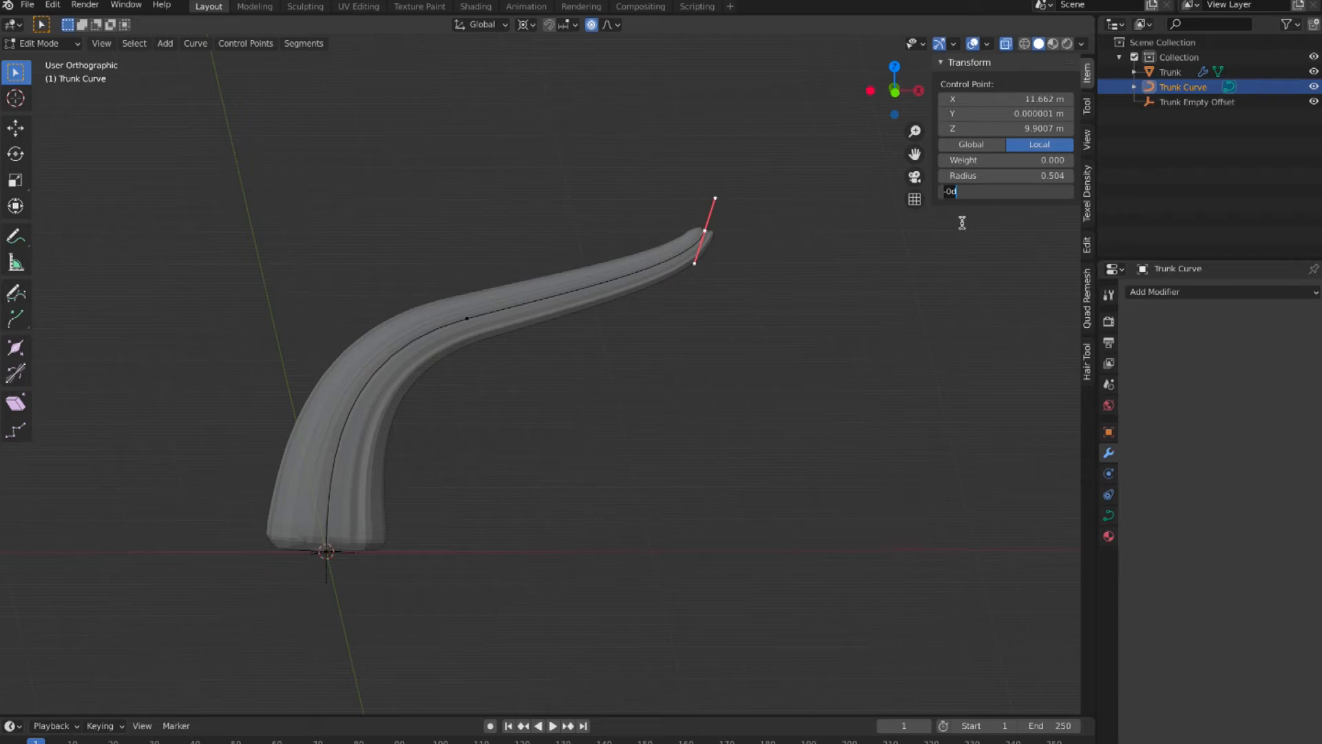
text(300)
key(Return)
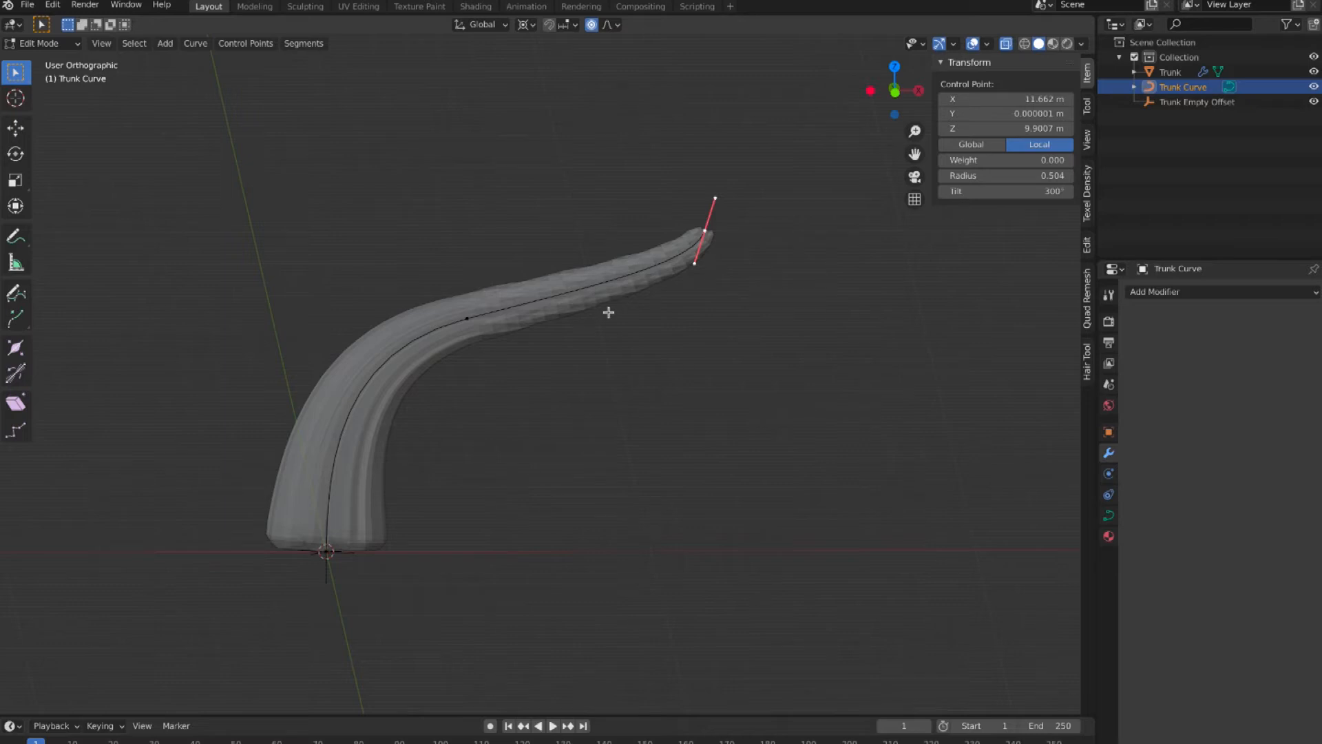
key(ctrl+z)
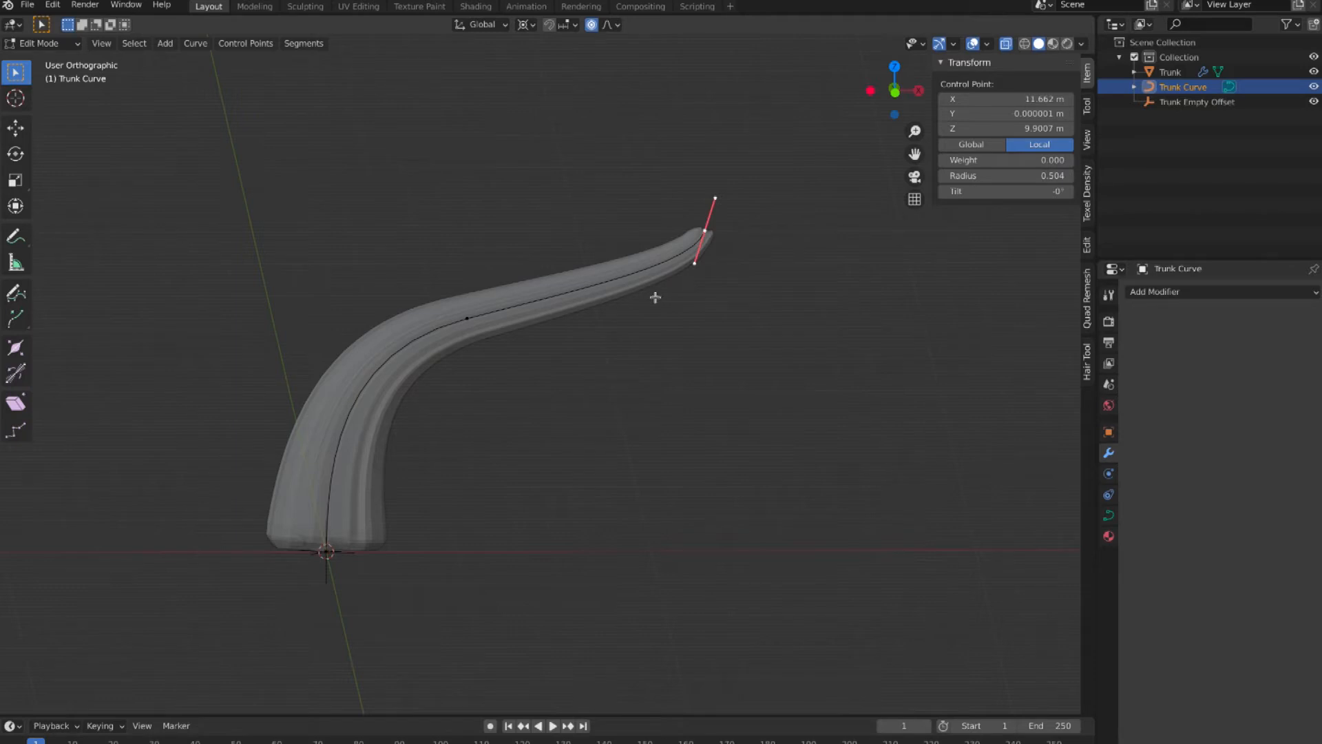
Change the transform pivot point and nudge the tip control point with proportional editing to about X 11.57 m, Z 9.92 m.
click(526, 25)
click(570, 92)
key(g)
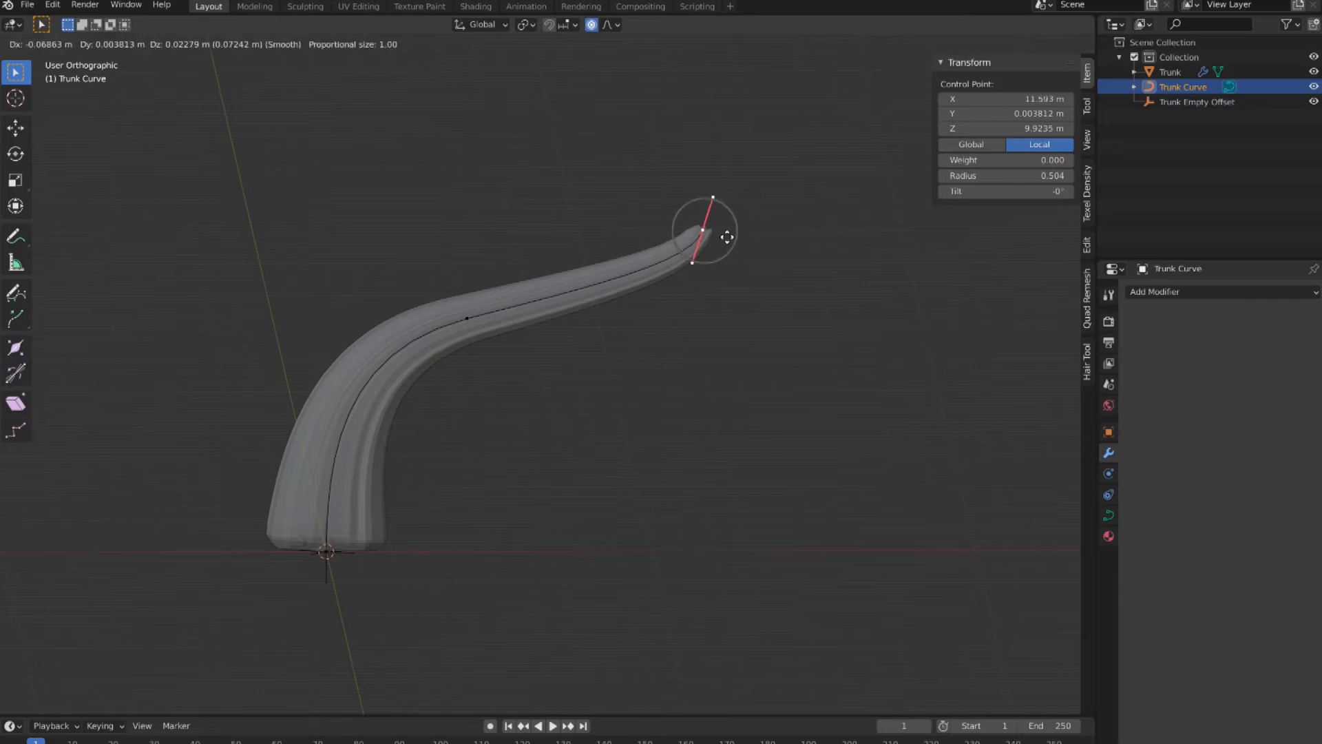
click(727, 237)
key(g)
scroll(741, 236, down, 15)
scroll(741, 237, up, 2)
scroll(741, 237, down, 2)
click(701, 237)
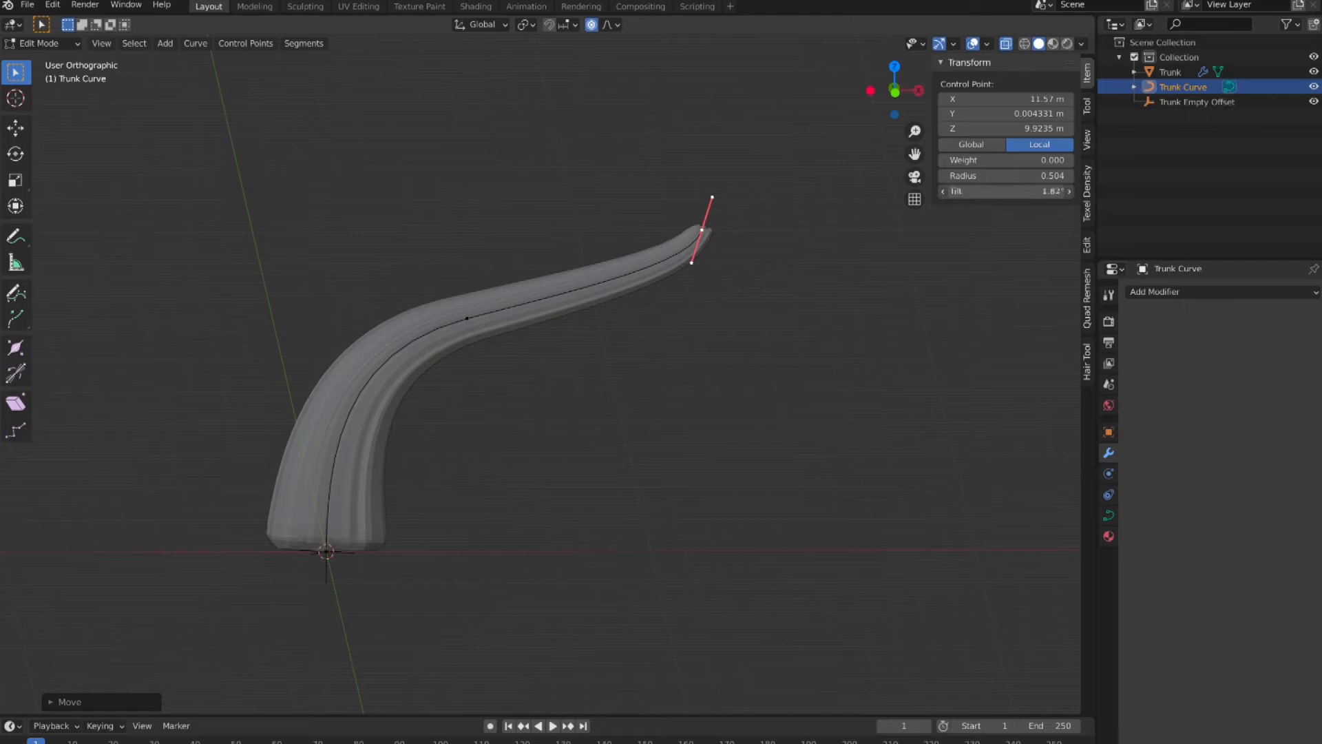
Set the tip control point's tilt to 300° and return to Object Mode.
click(971, 191)
text(3.1d)
drag(972, 191, 938, 190)
text(300)
key(Return)
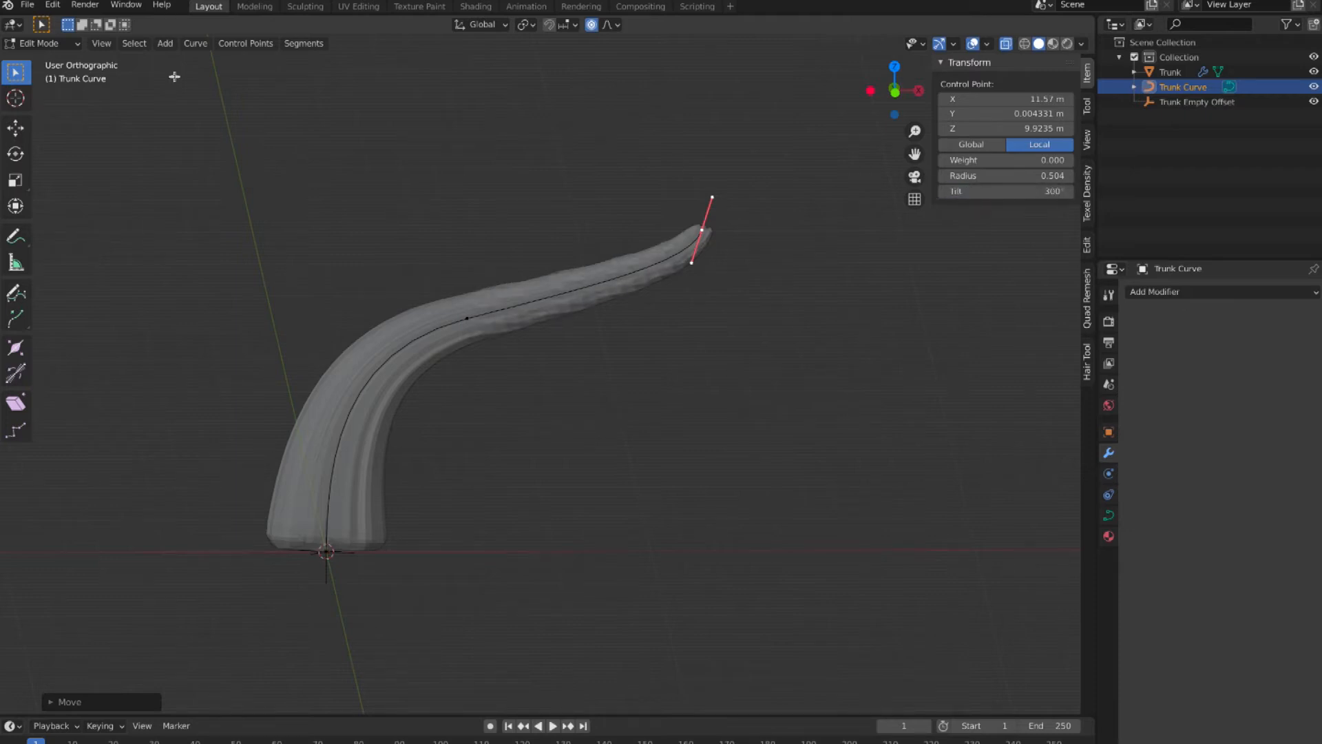
click(40, 43)
click(38, 48)
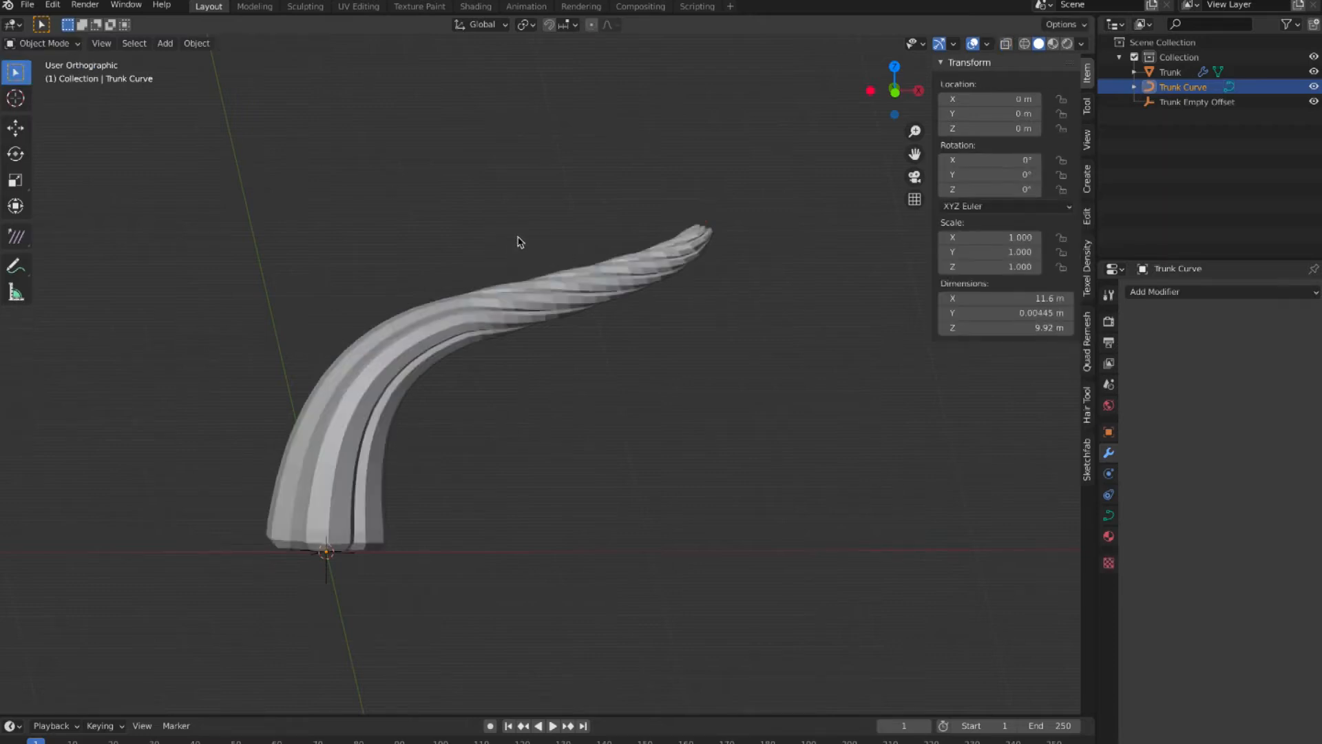
click(452, 323)
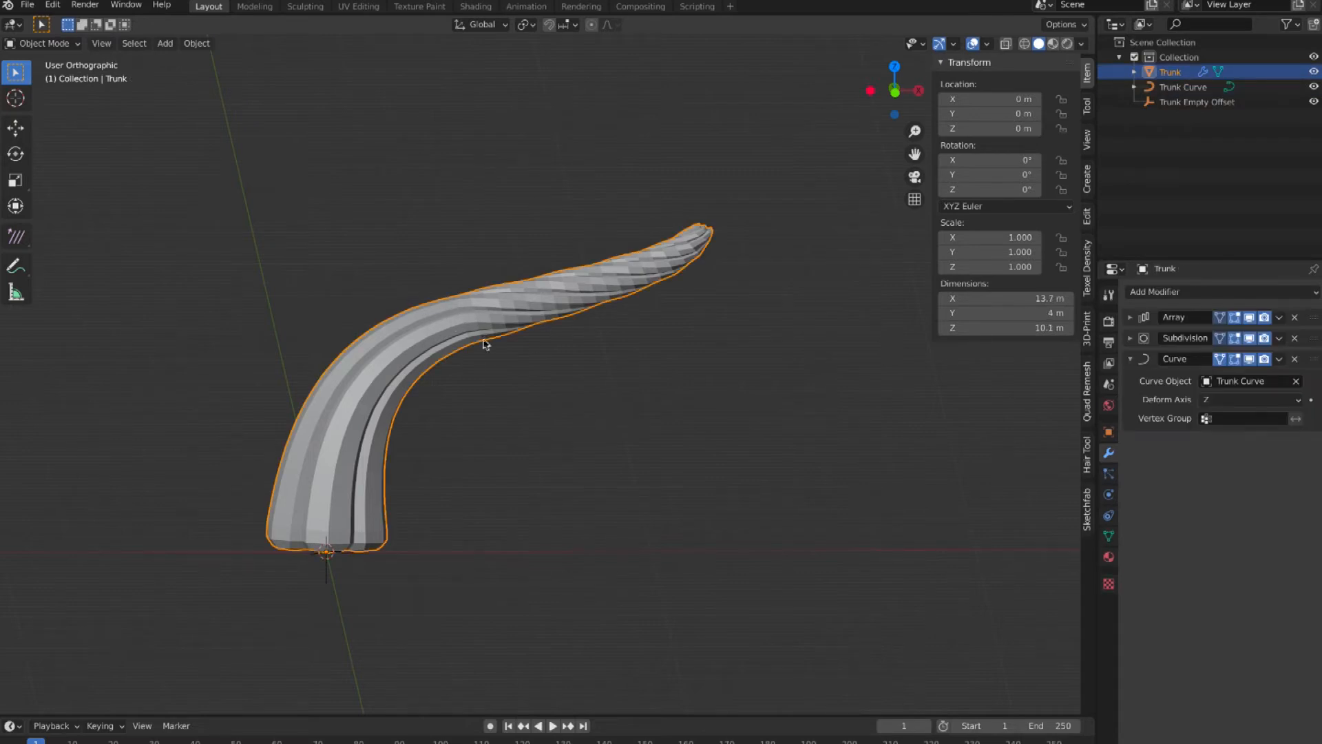
key(Tab)
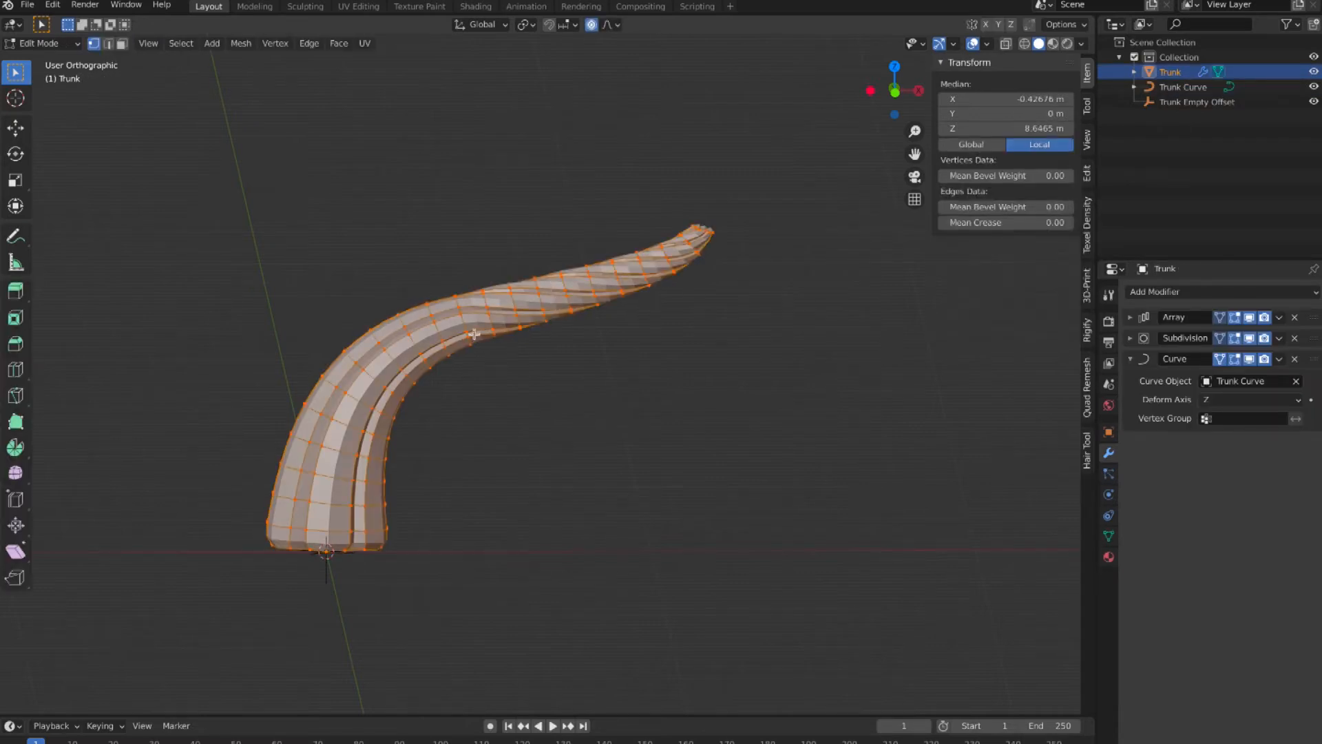
key(Tab)
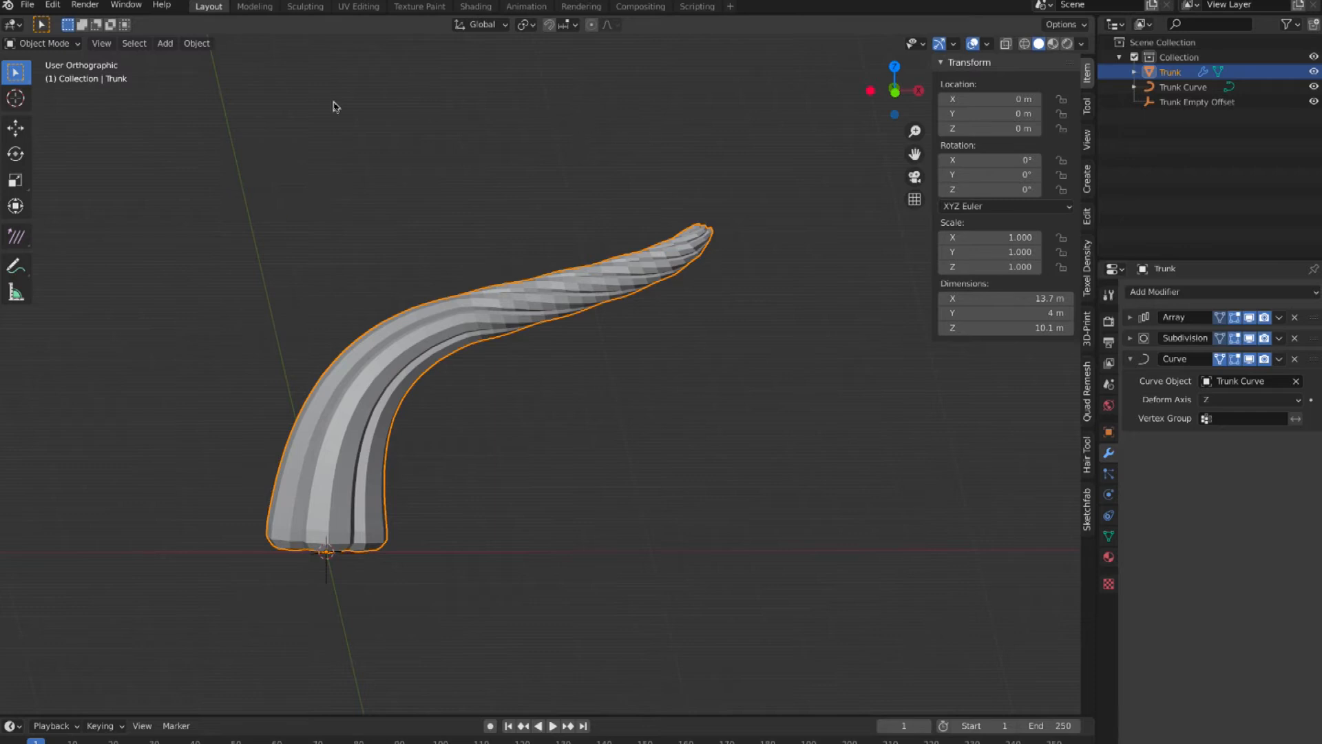
click(336, 107)
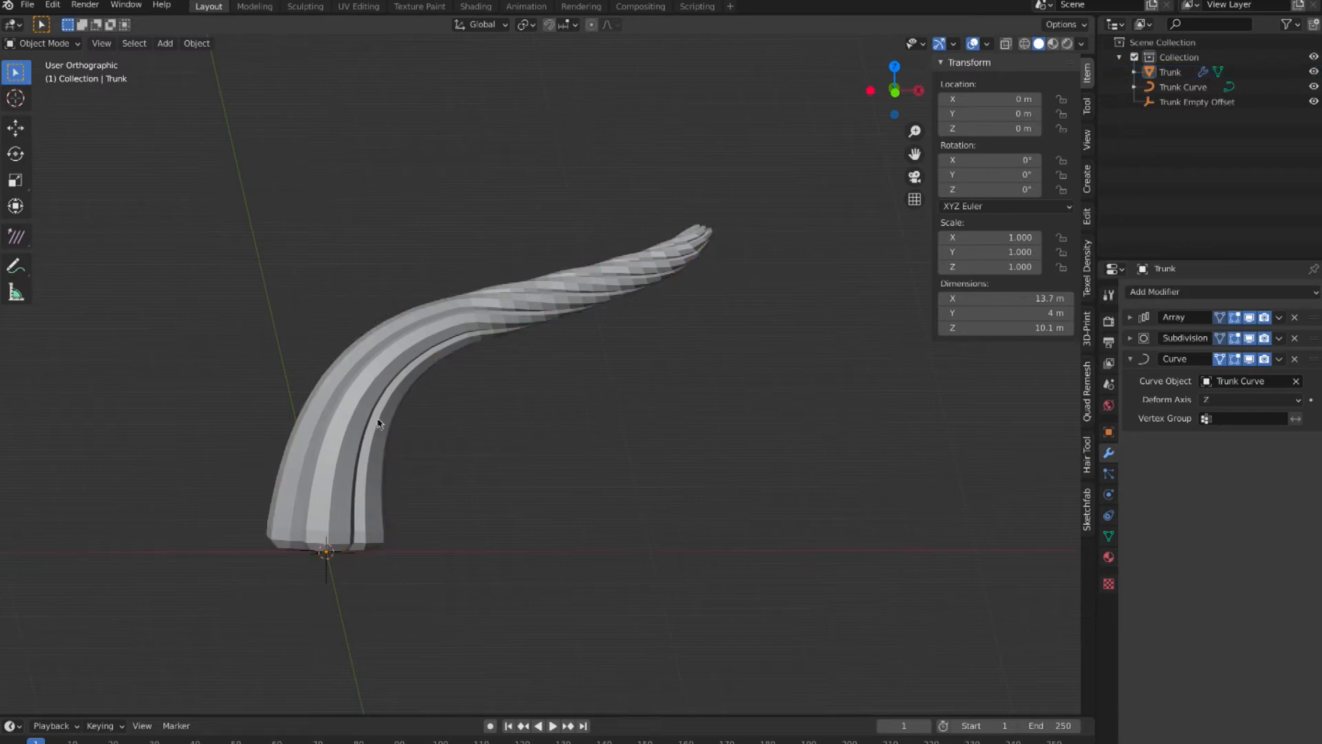
Edit Trunk Curve and set its middle control point's tilt to 150° so the twist spreads along the trunk.
click(1206, 88)
key(Tab)
click(467, 319)
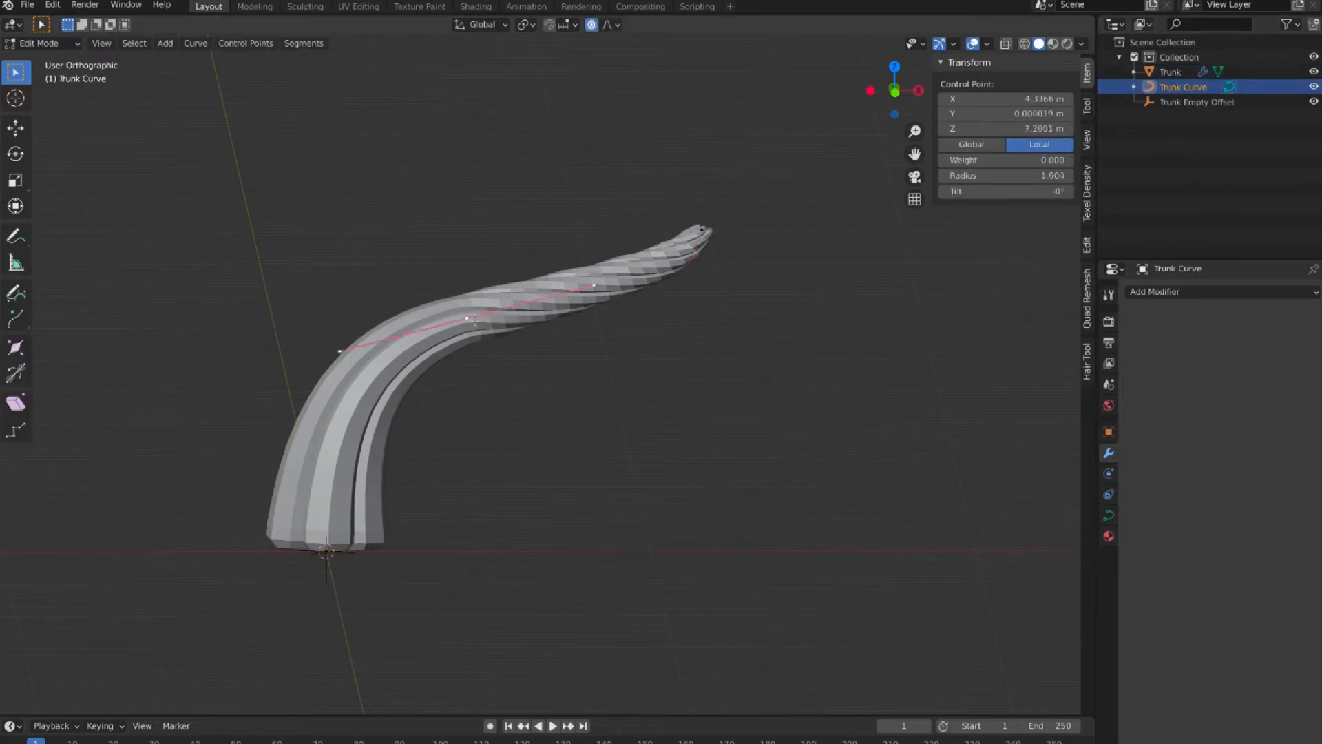
click(415, 187)
drag(411, 169, 774, 374)
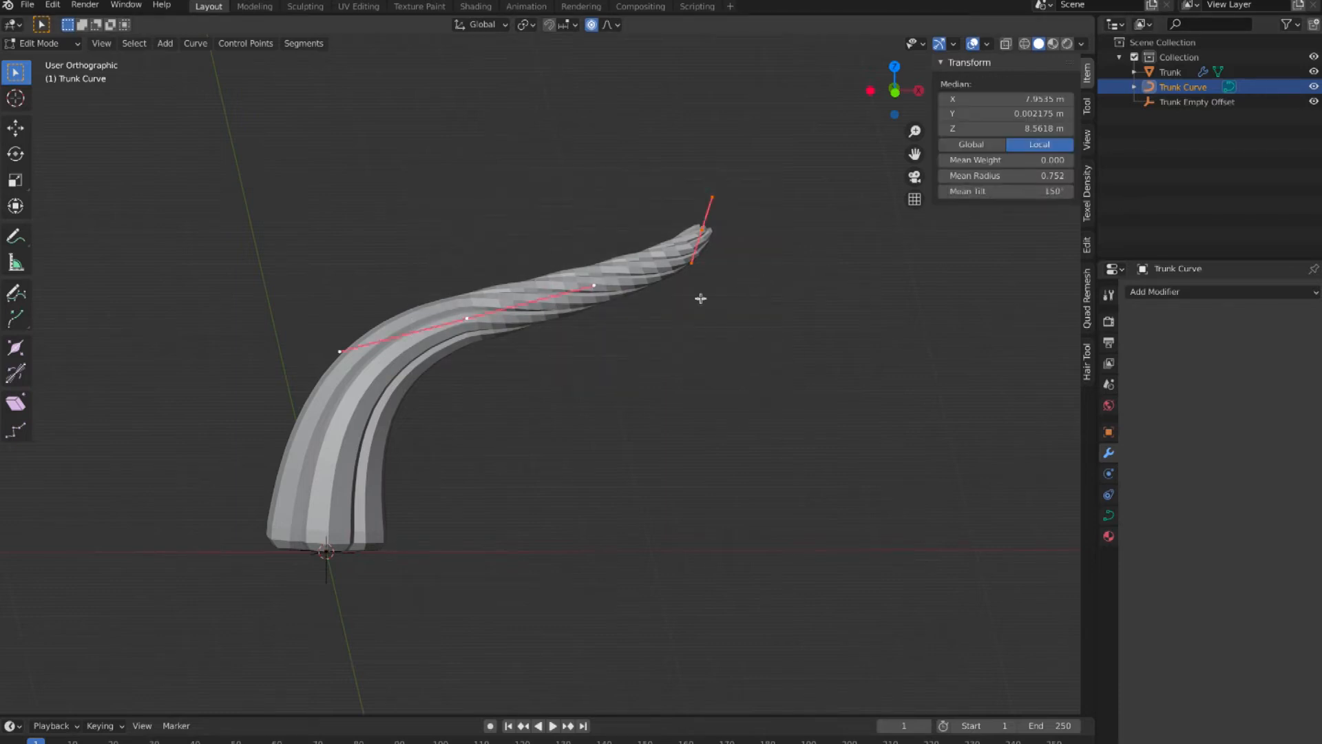
click(469, 321)
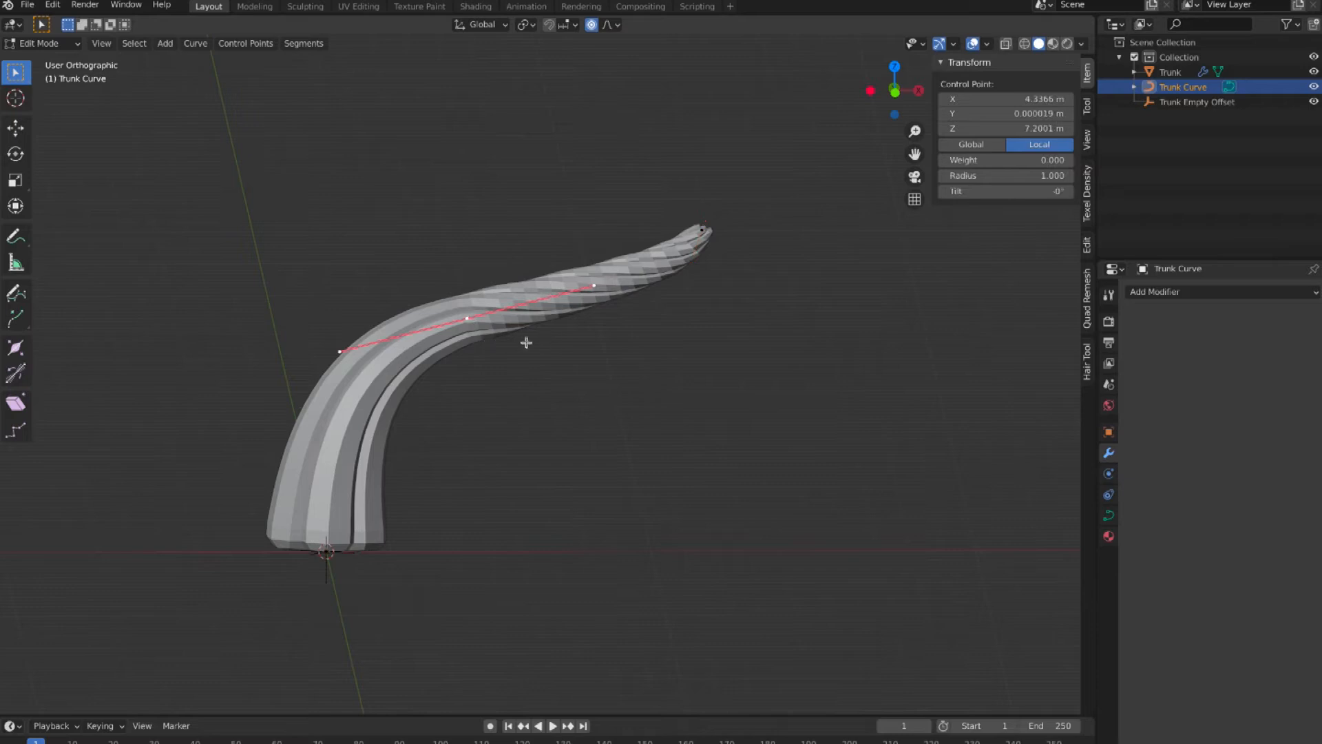
click(703, 230)
click(466, 319)
click(1033, 191)
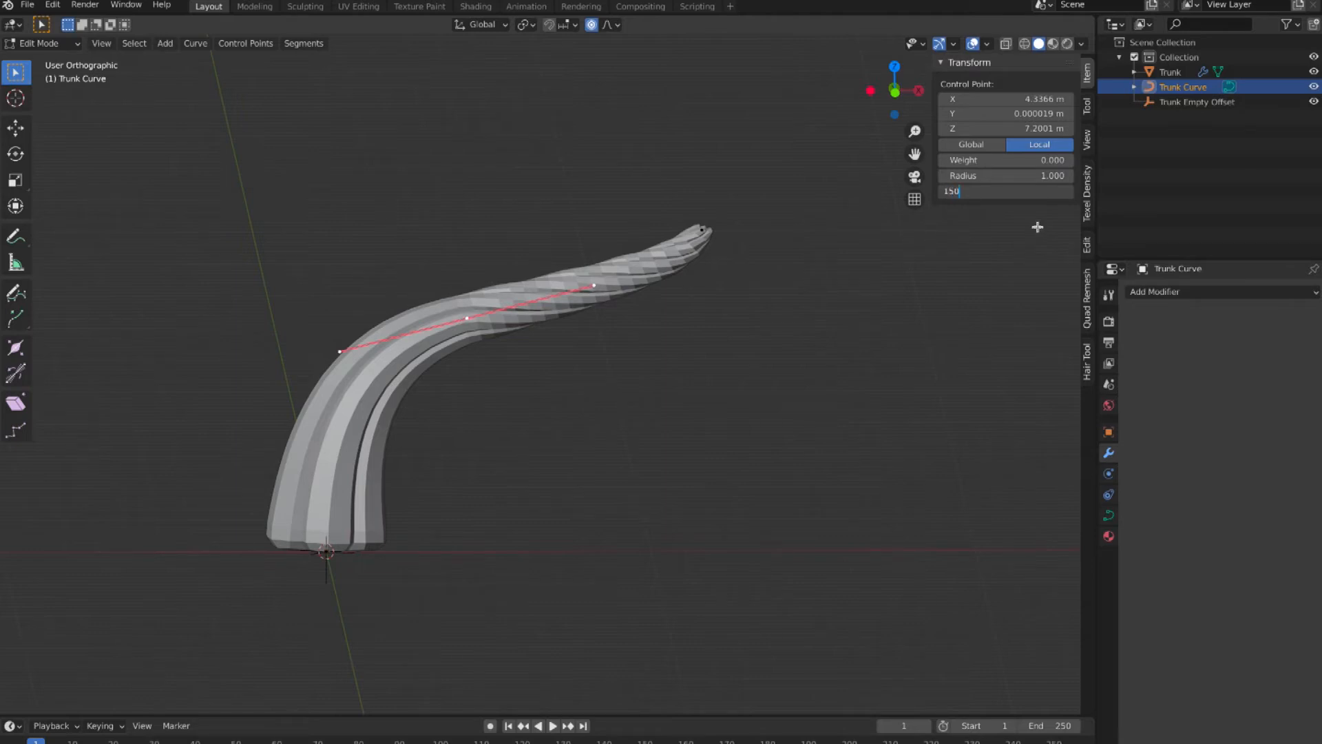
key(Return)
middle_drag(635, 383, 525, 384)
click(327, 546)
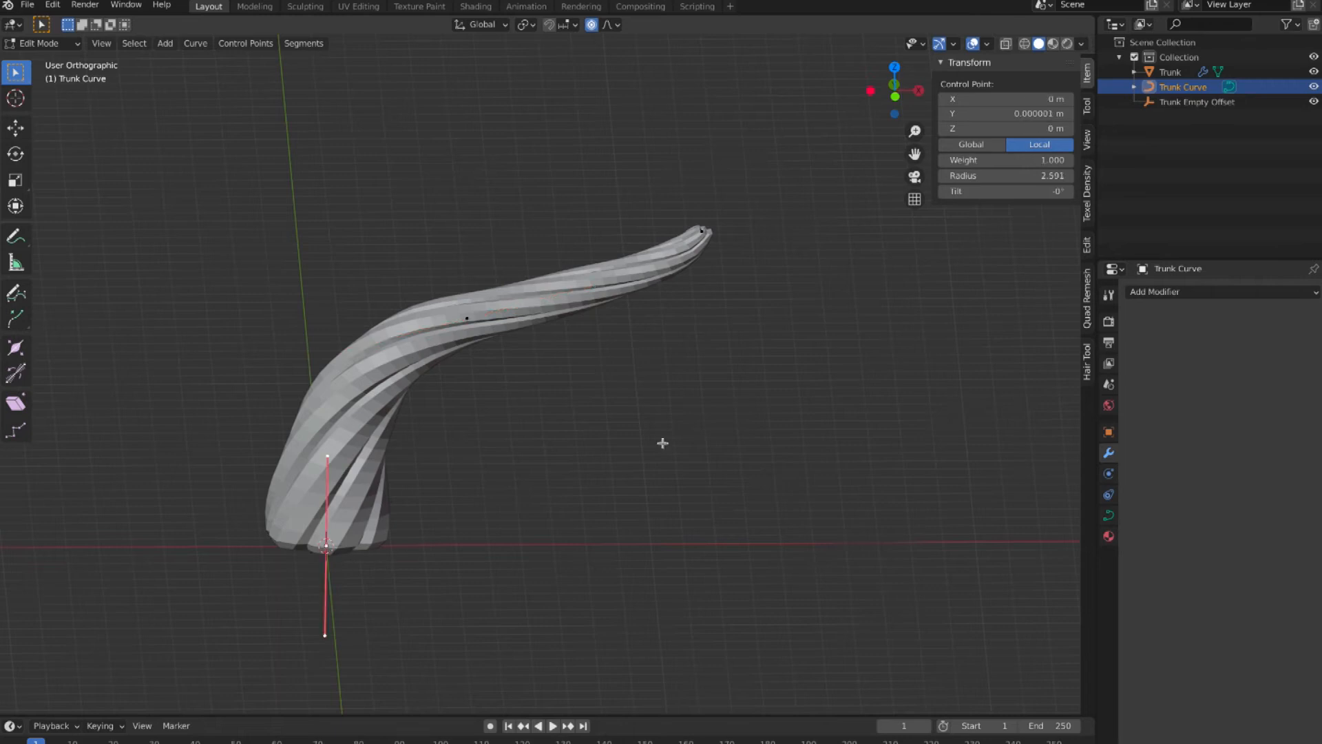
click(468, 319)
click(702, 231)
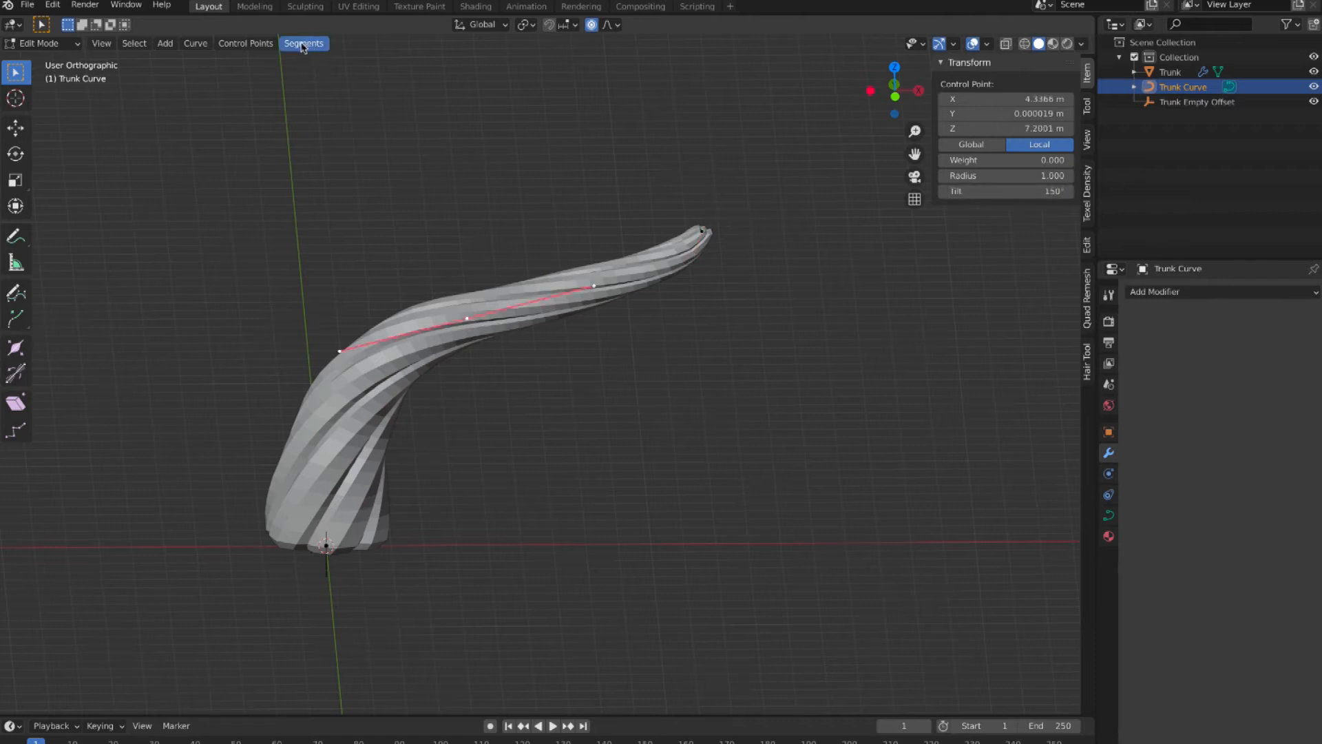
Return to Object Mode, apply smooth shading to the Trunk object, and deselect it.
click(41, 43)
click(34, 47)
click(267, 163)
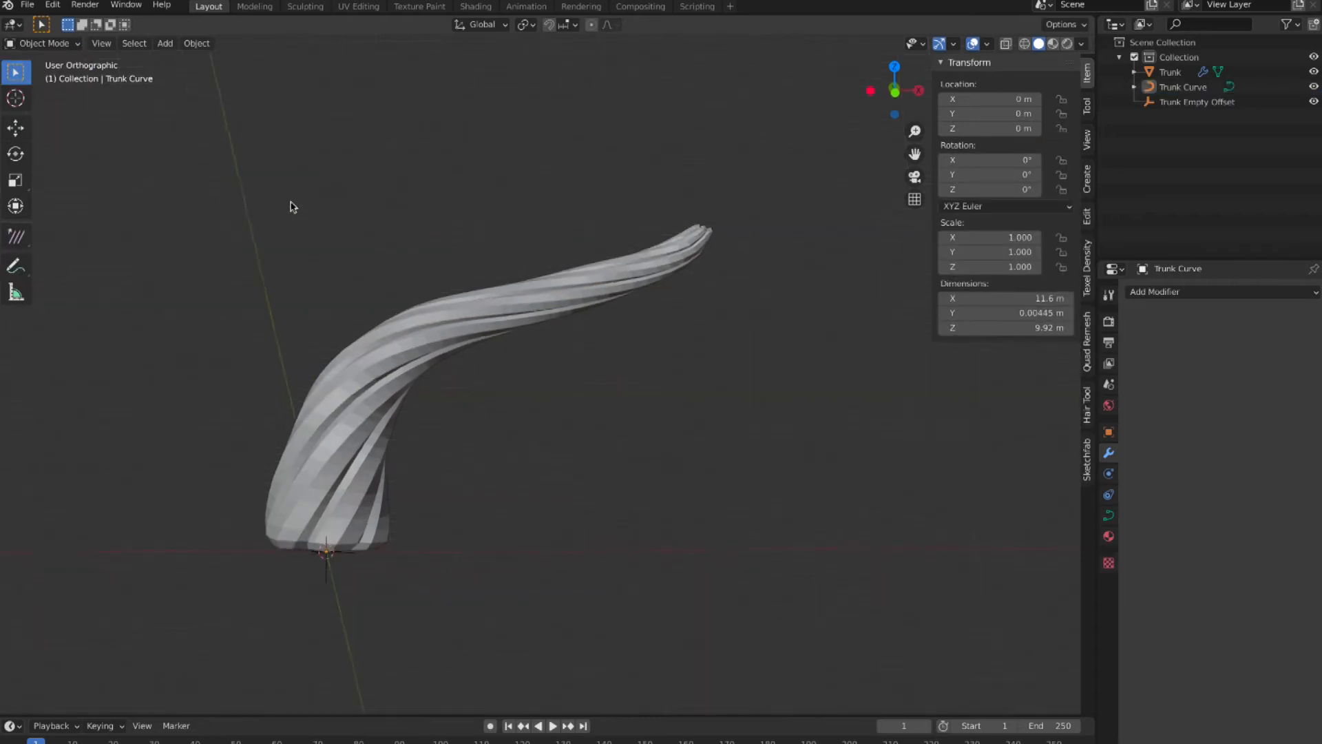
click(384, 325)
right_click(412, 328)
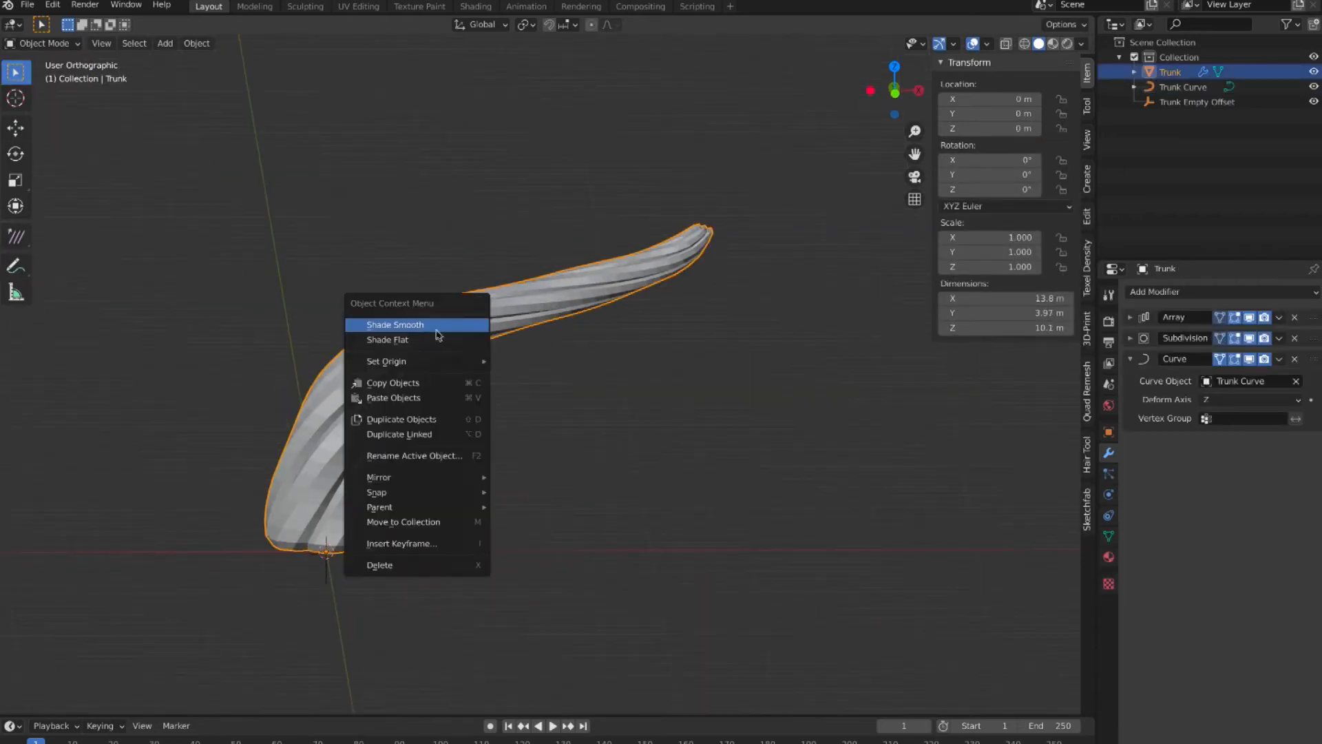
click(438, 332)
click(634, 384)
Move Trunk, Trunk Curve and Trunk Empty Offset into a new collection named Trunk.
scroll(634, 384, right, 10)
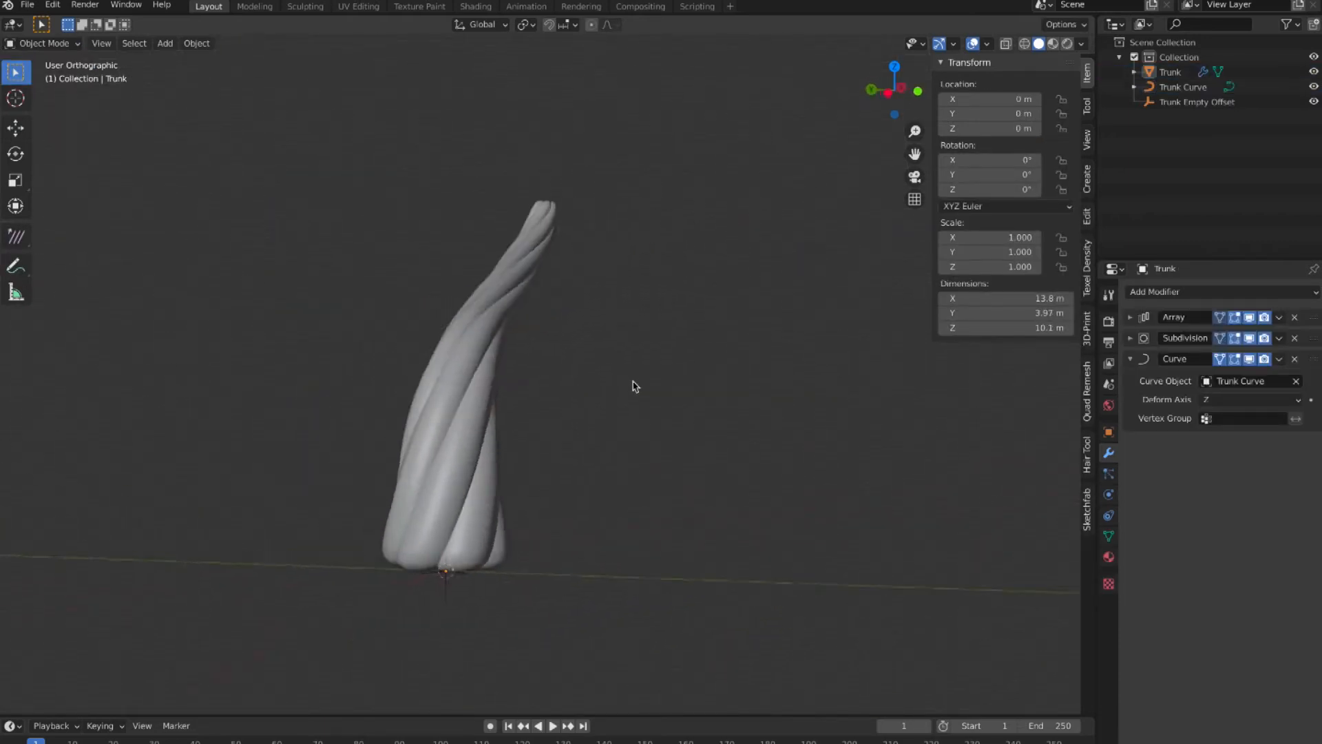
scroll(631, 380, right, 10)
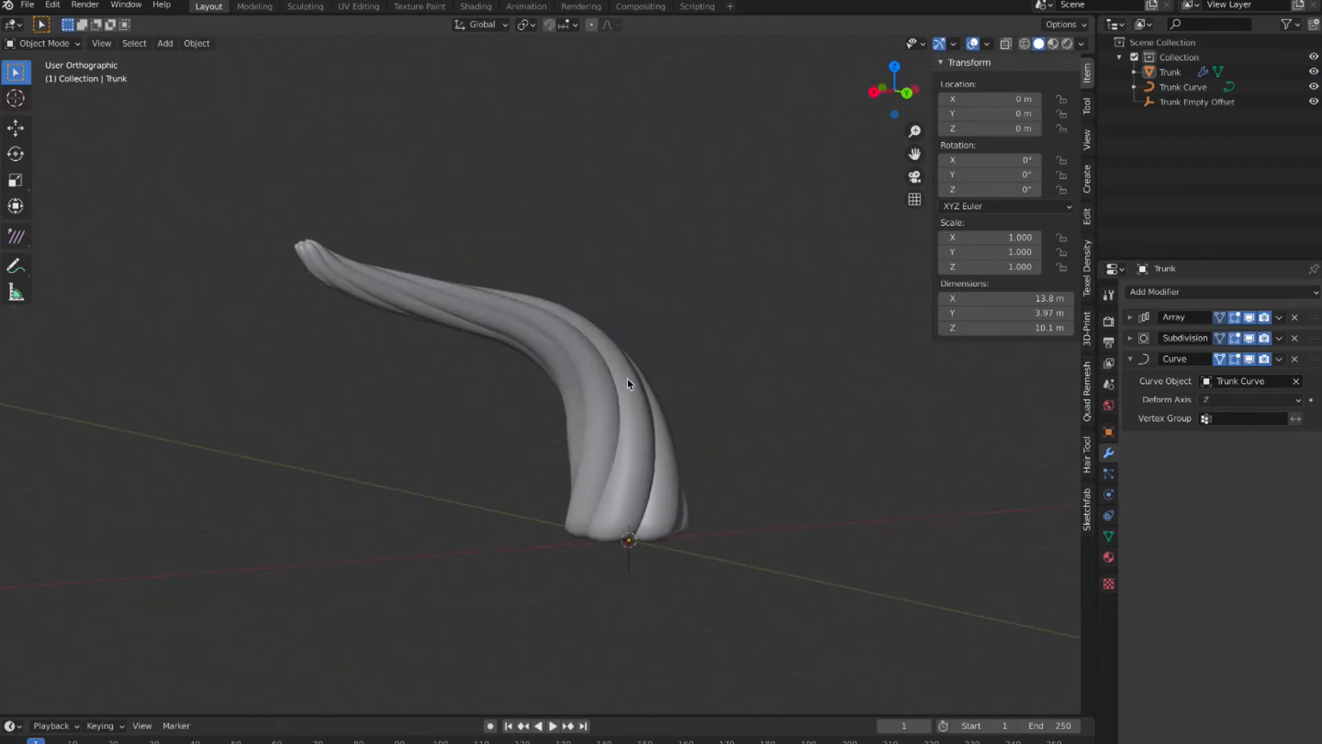
scroll(625, 383, right, 10)
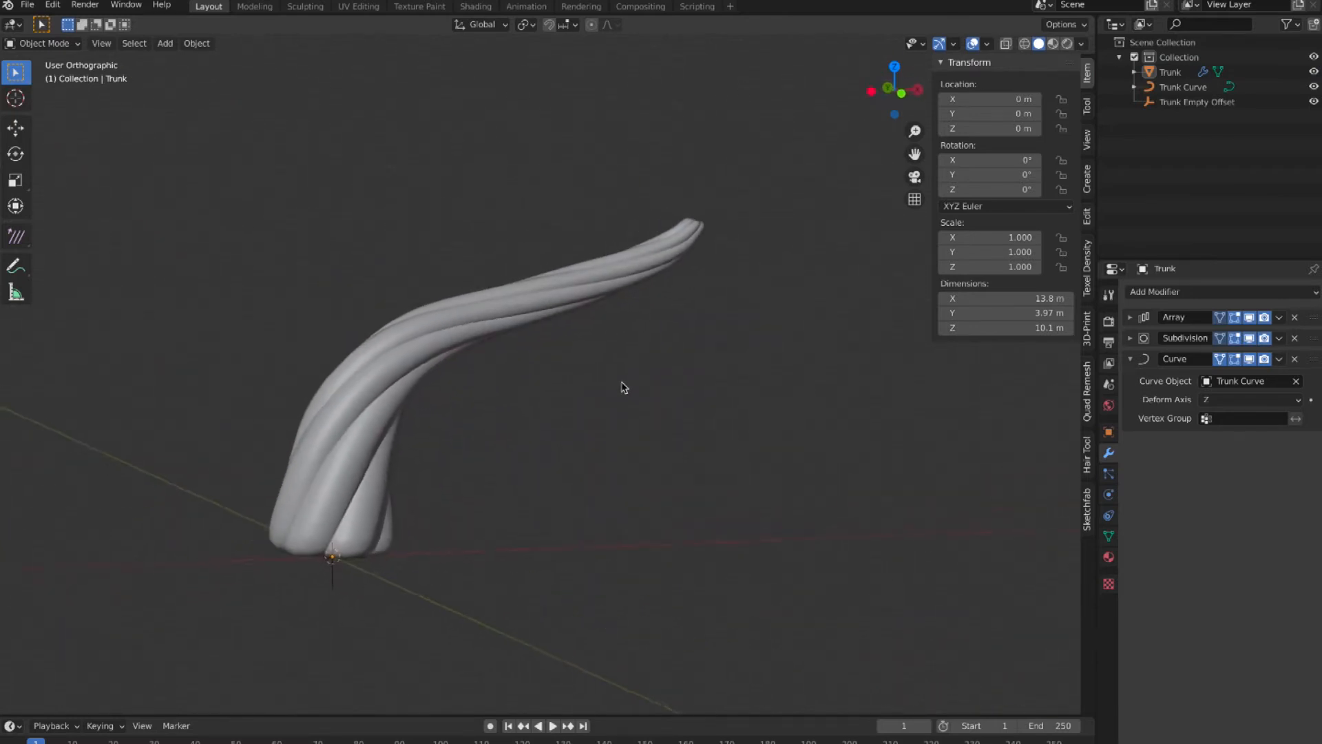
scroll(527, 398, right, 10)
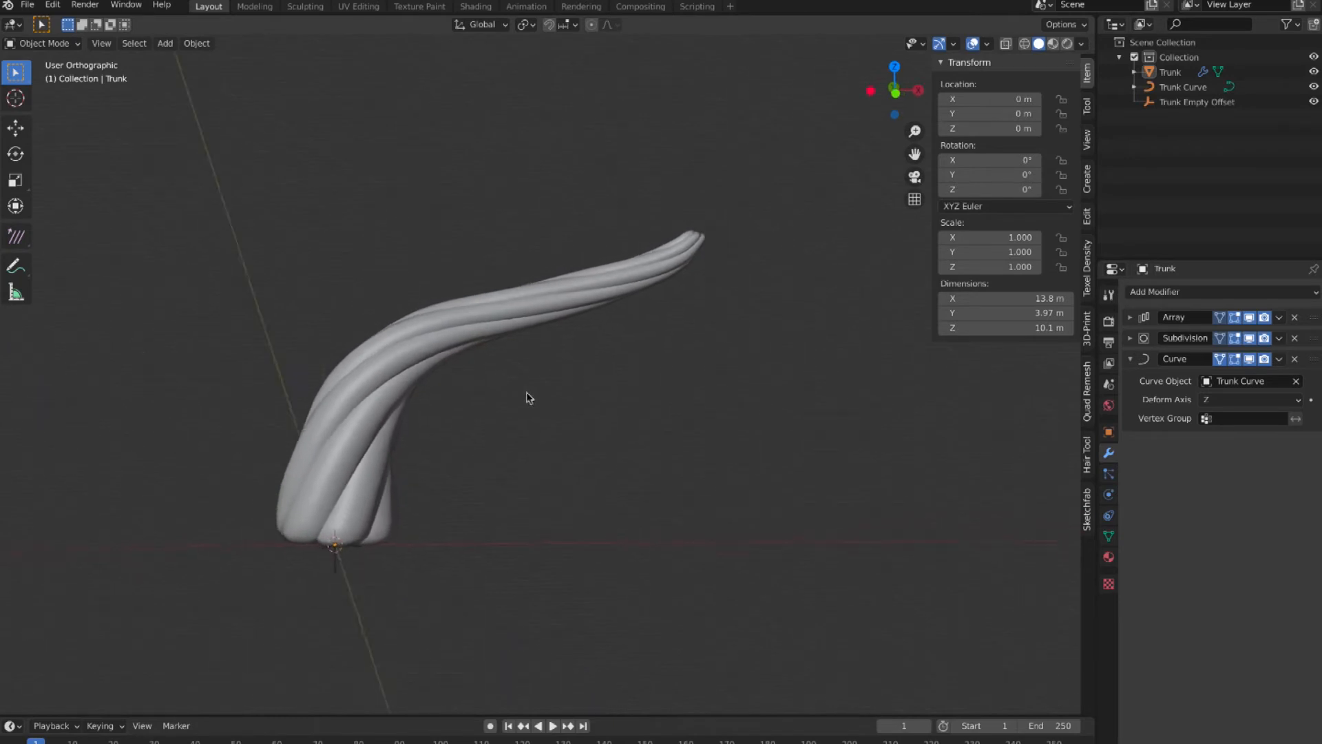
scroll(527, 397, right, 4)
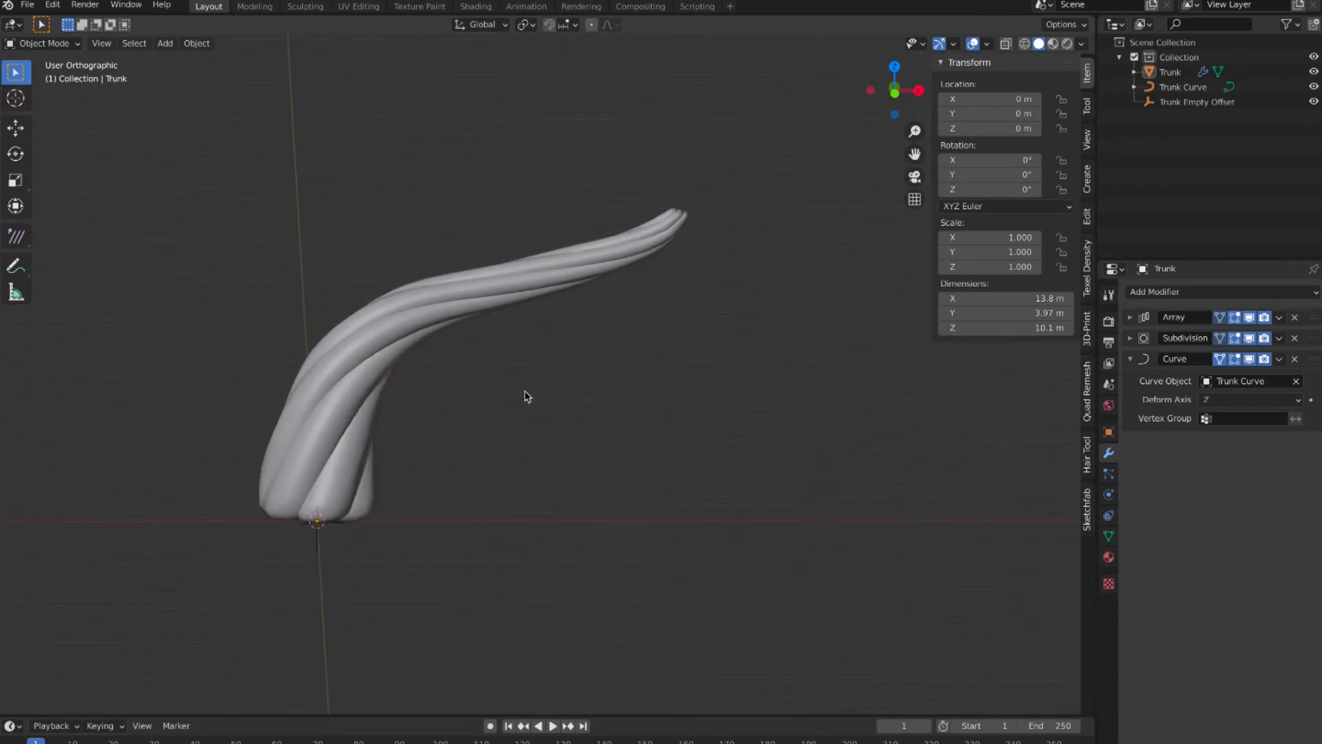
click(1198, 102)
shift+click(1171, 71)
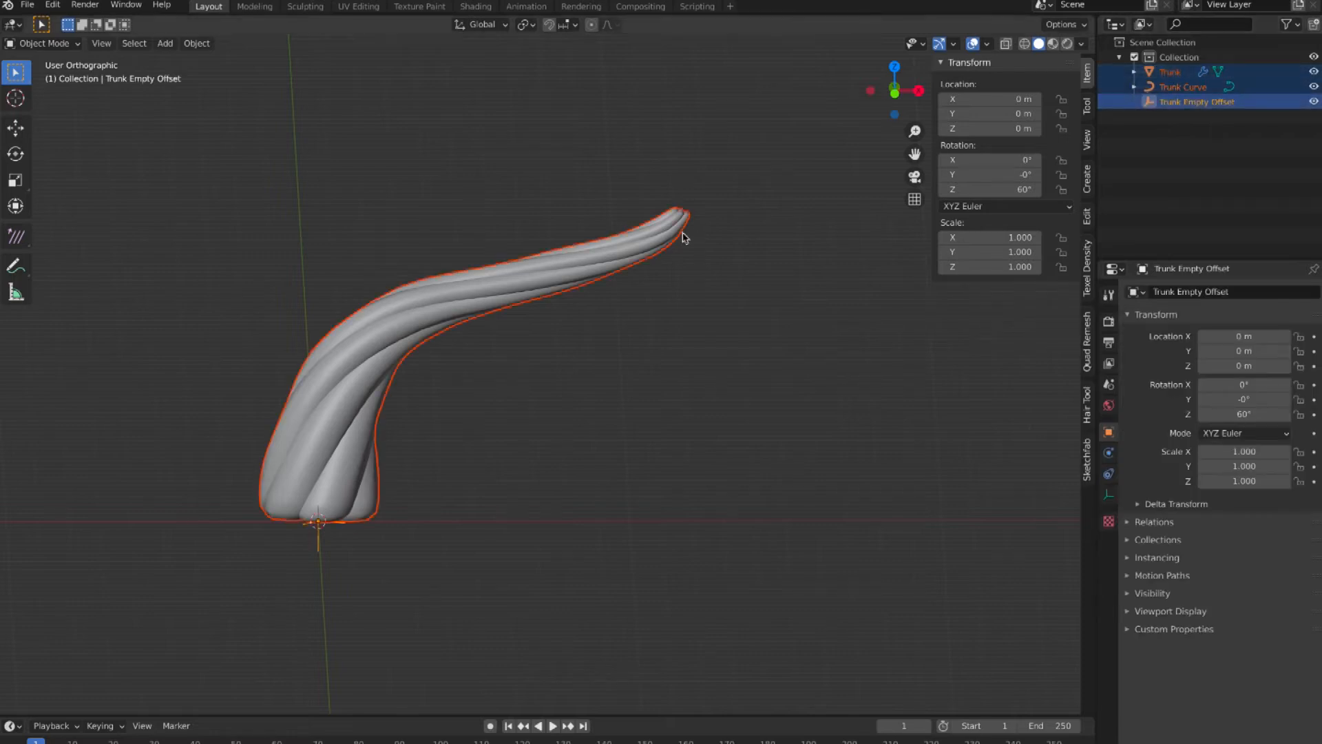
key(m)
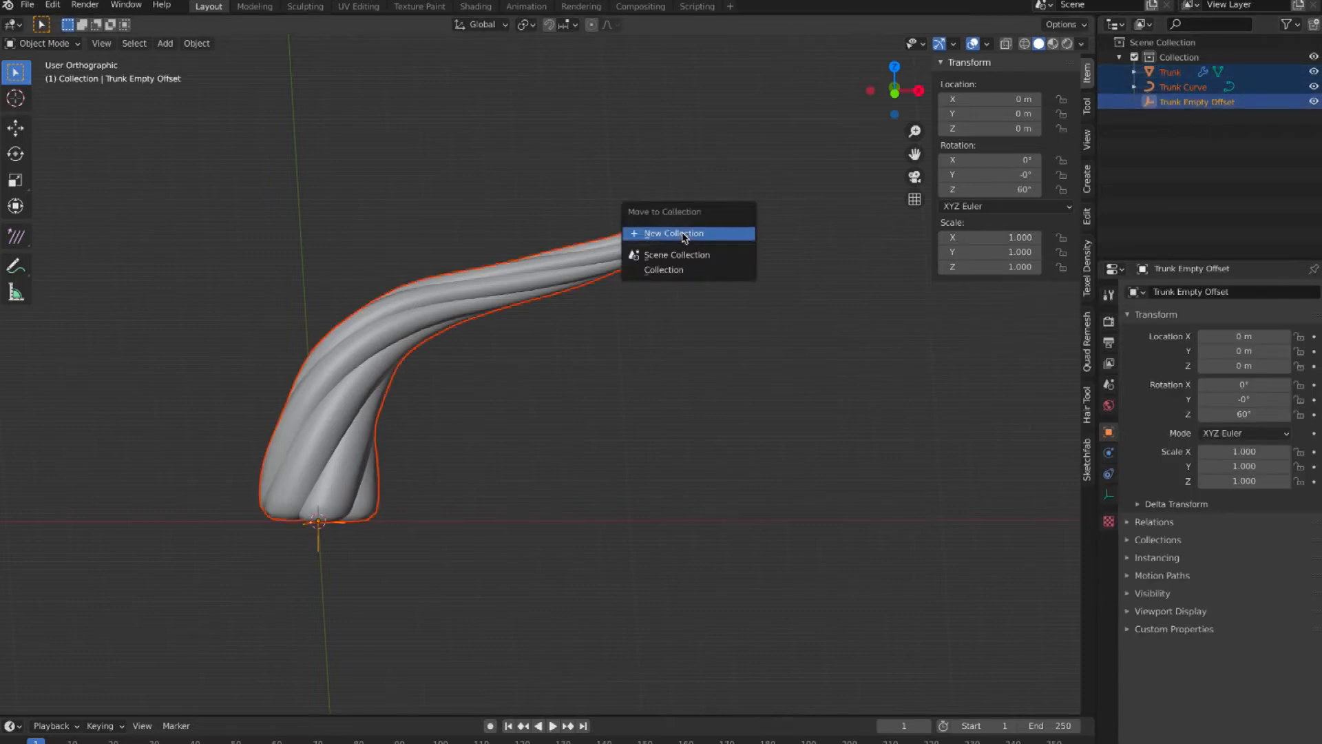
click(685, 234)
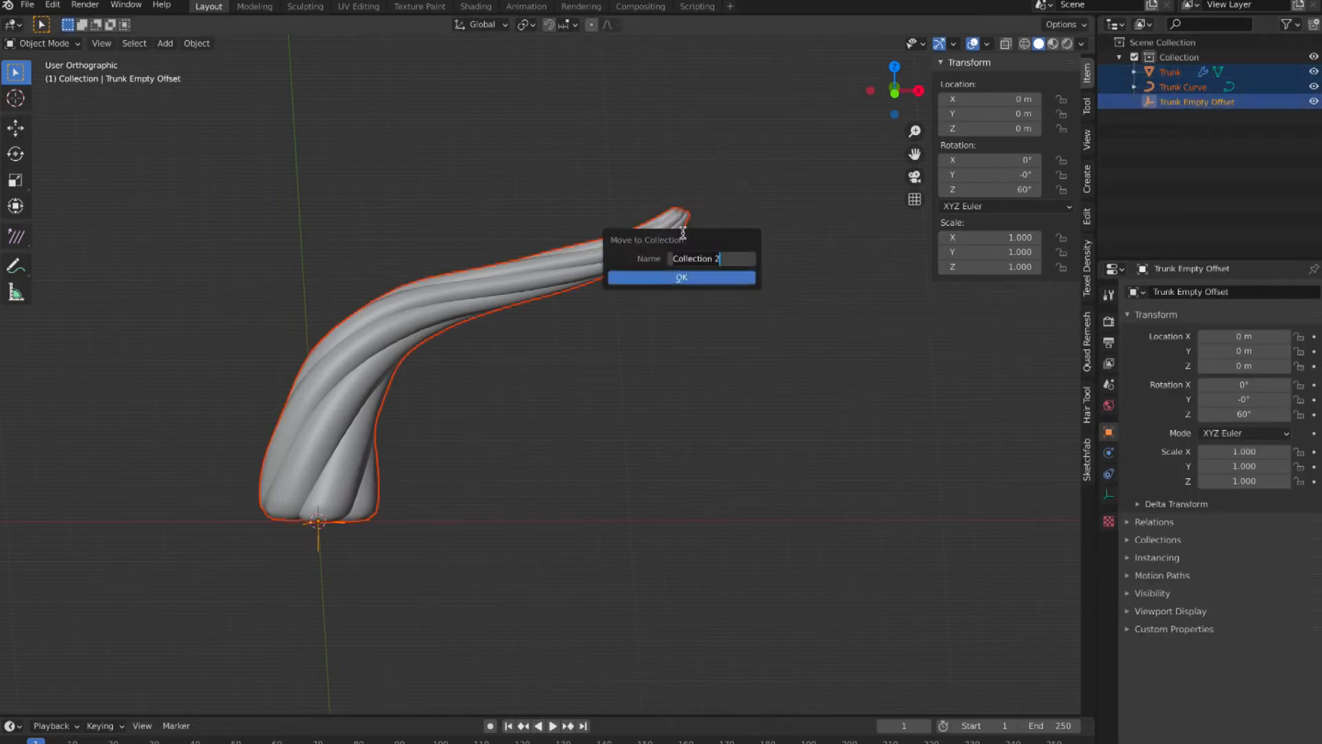
key(Return)
click(689, 278)
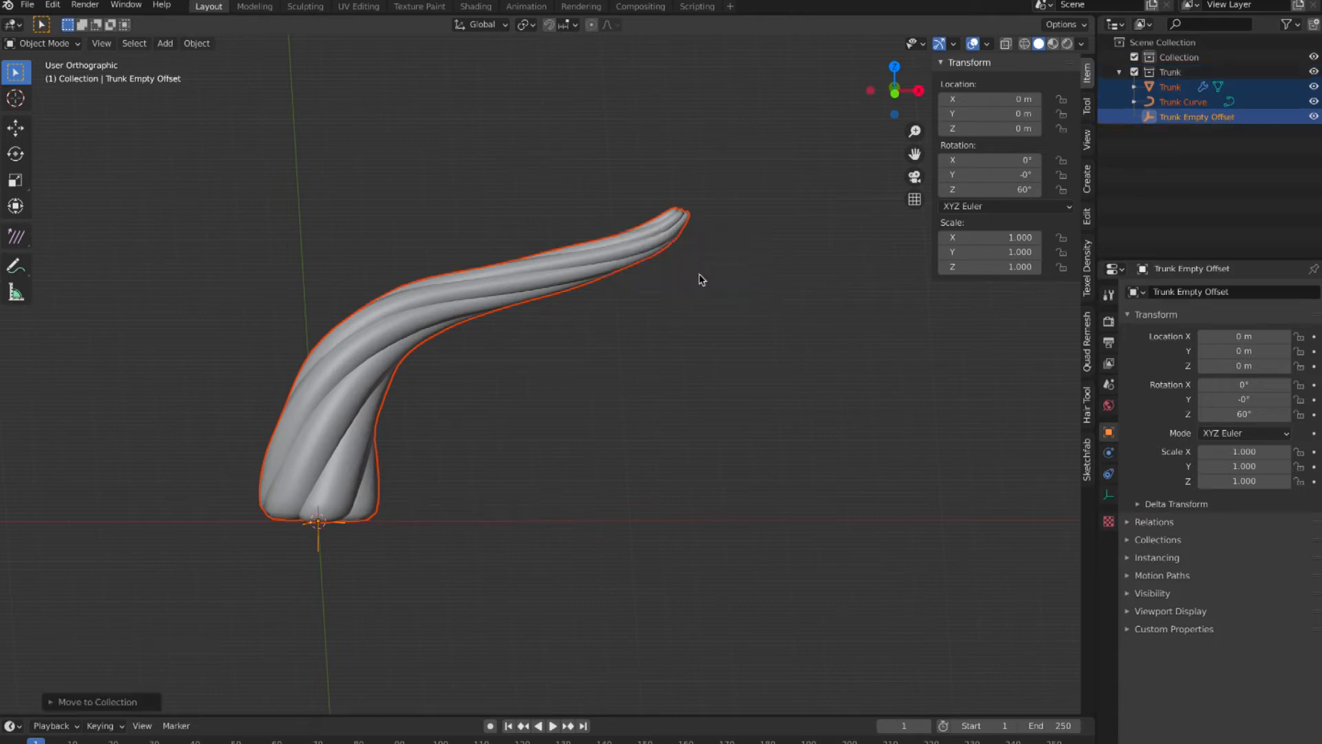
Collapse the Trunk collection in the outliner and deselect all of its objects.
click(1119, 73)
click(776, 339)
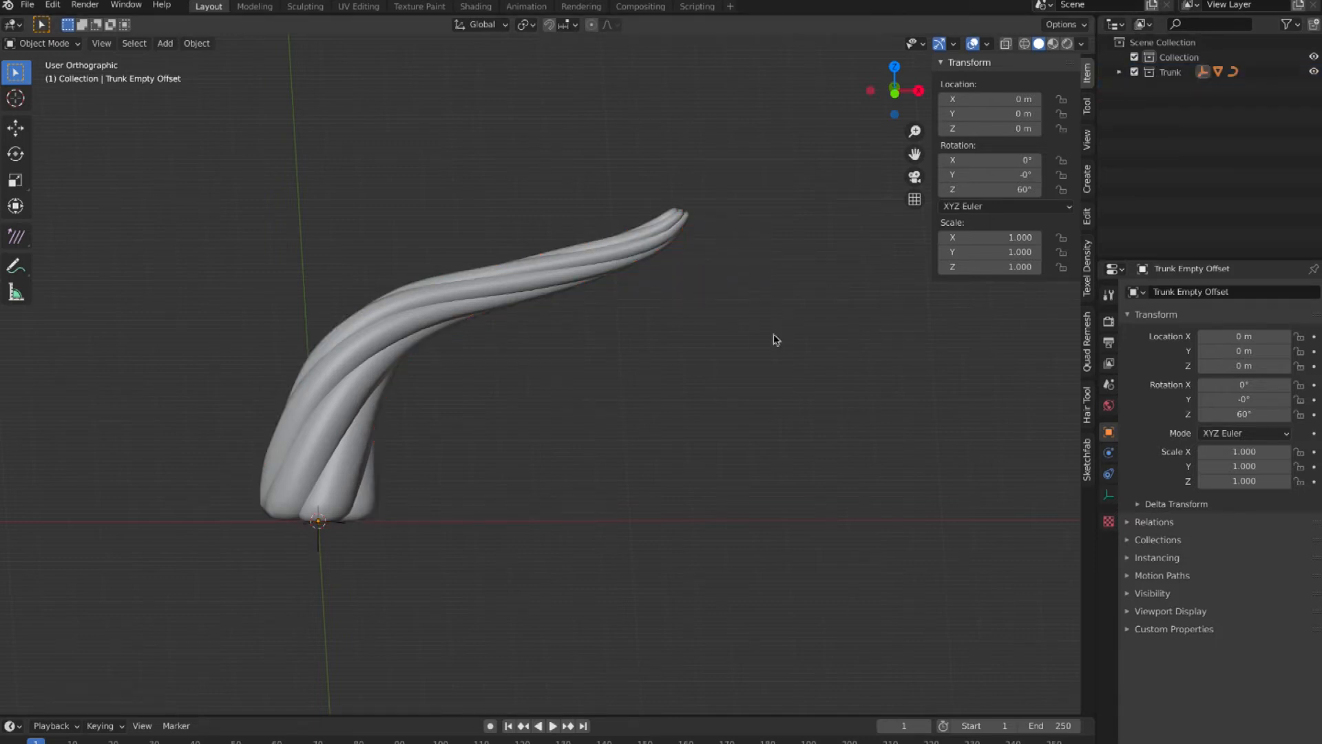
middle_drag(660, 355, 660, 355)
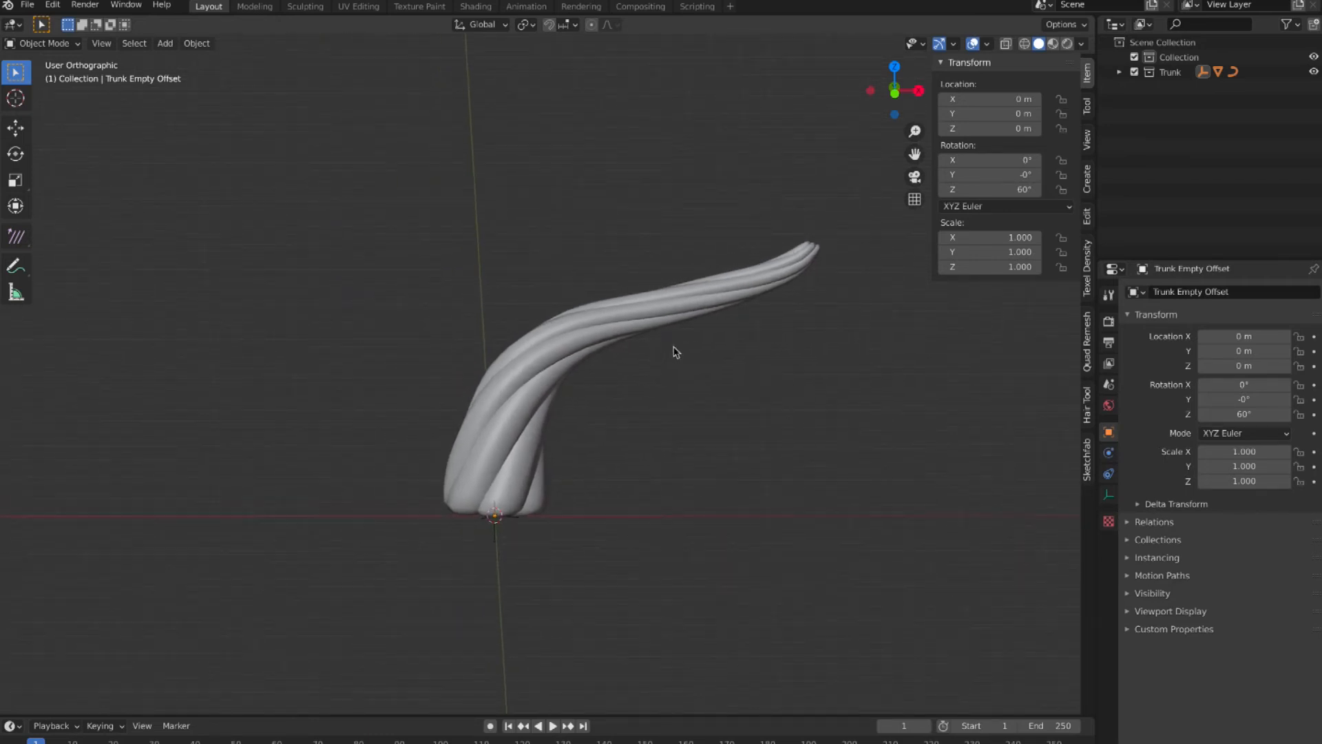
middle_drag(696, 364, 688, 363)
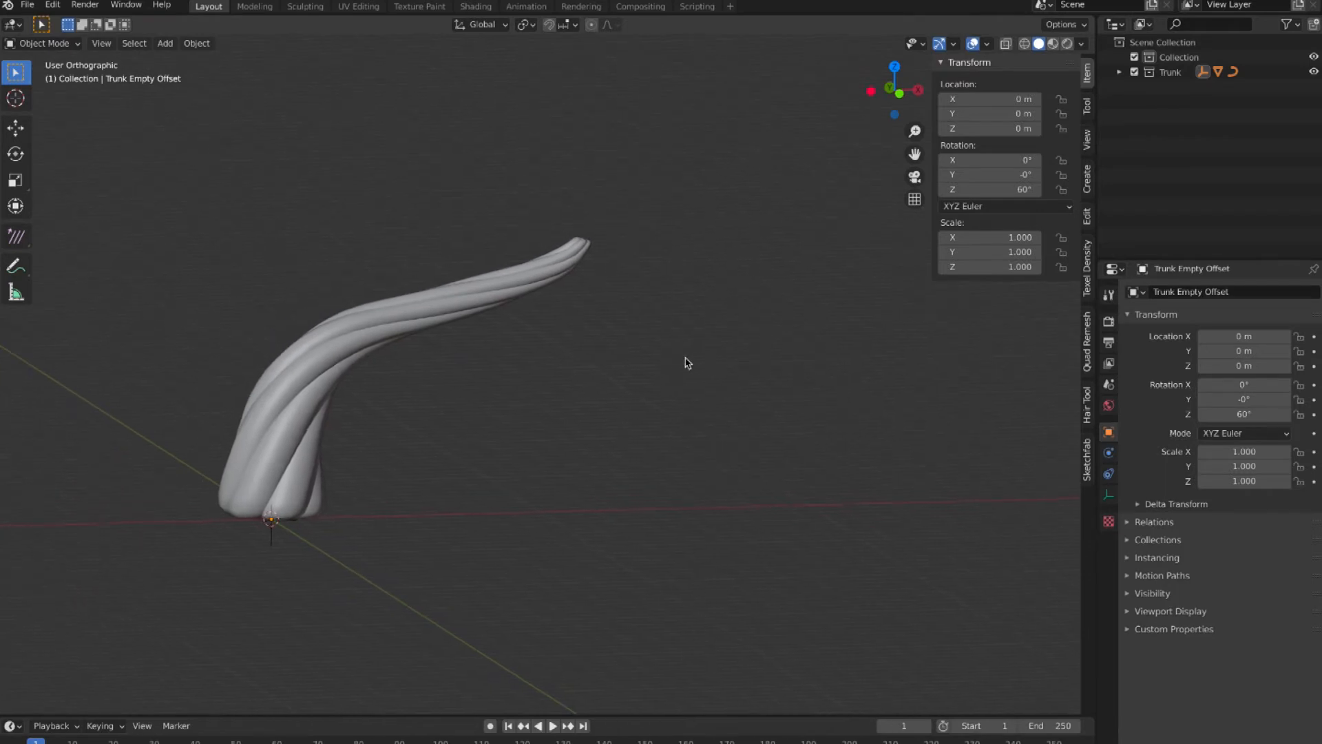
Add a cube to the scene and rename it Branch.
key(shift+a)
mouse_move(687, 346)
click(788, 360)
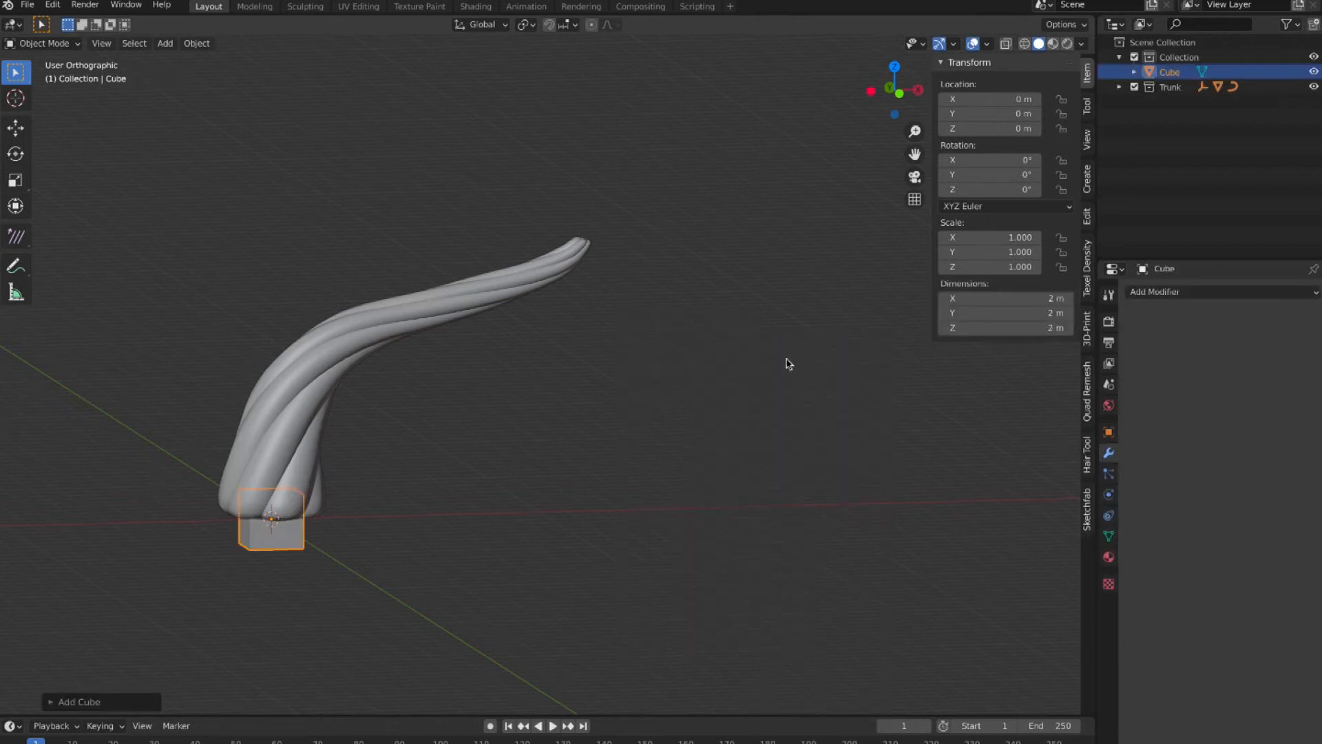
double_click(1174, 71)
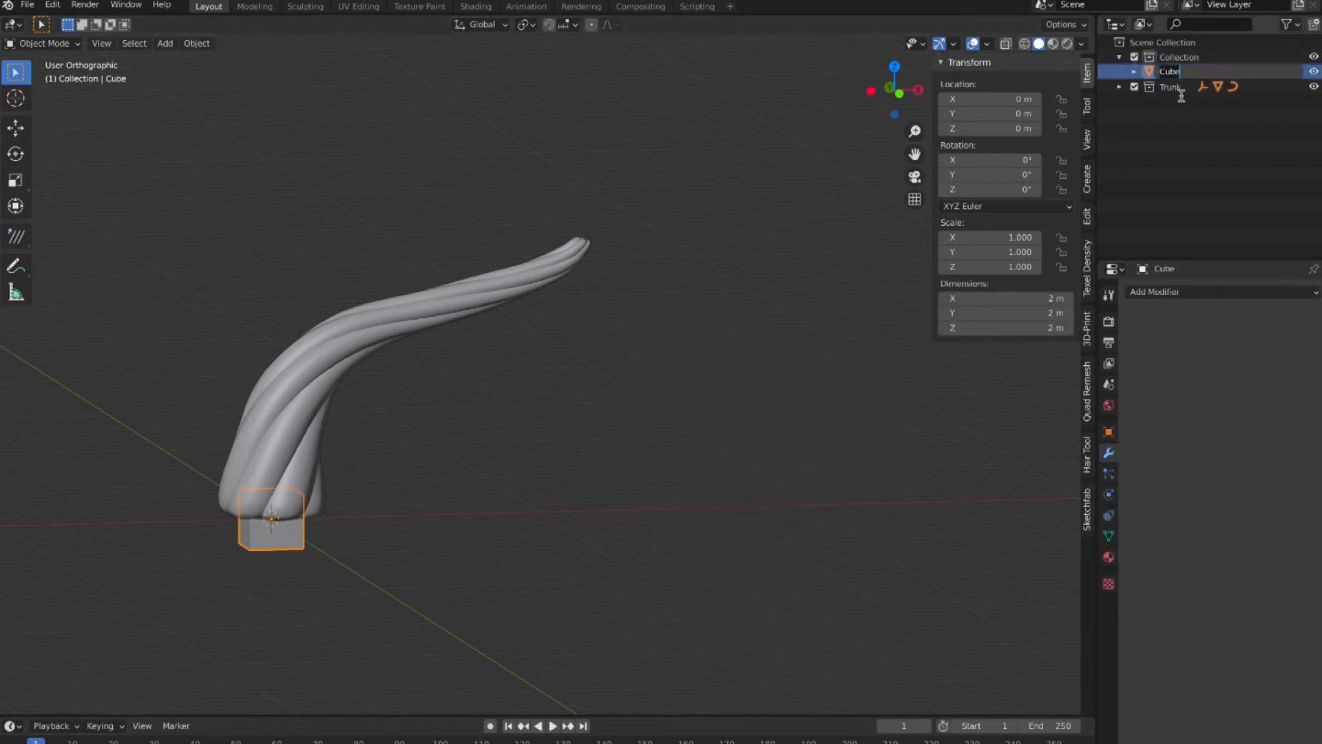
key(Return)
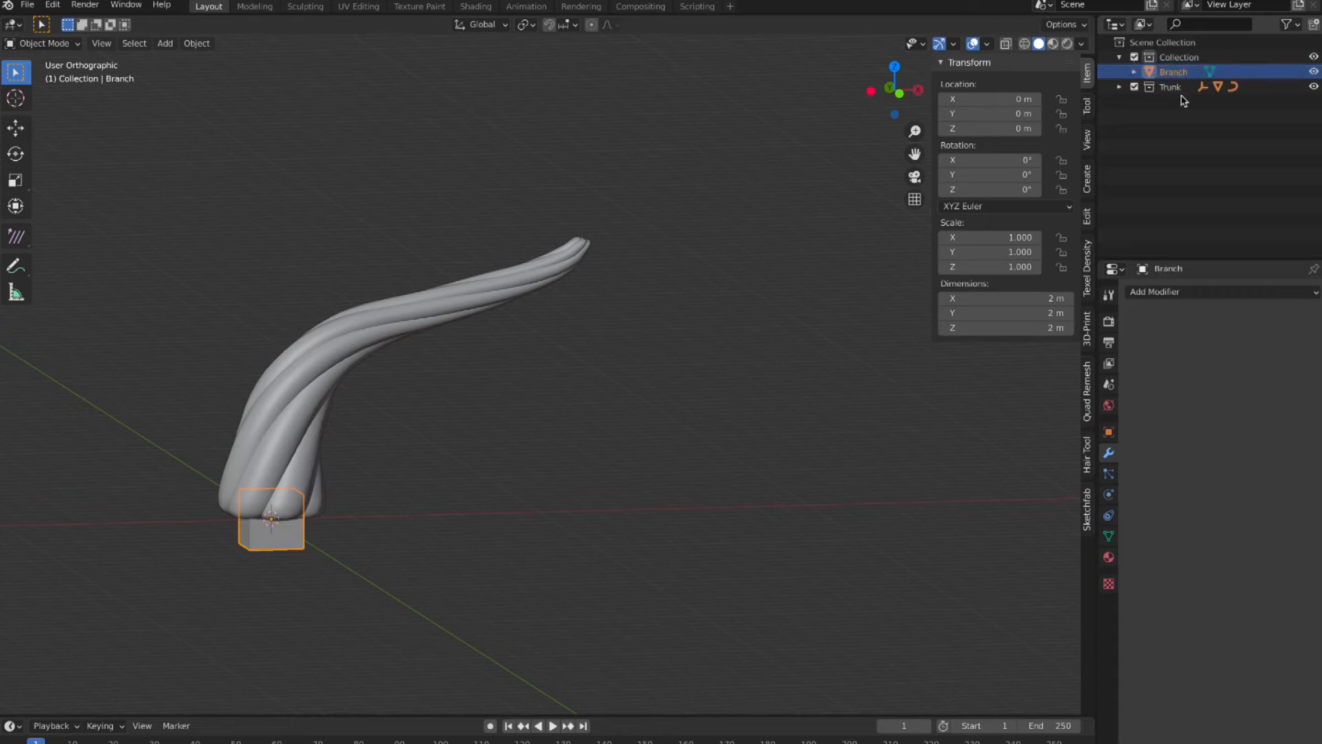
Hide the Trunk collection and merge all of the Branch cube's vertices into a single vertex at the origin.
click(1313, 88)
middle_drag(327, 493, 426, 396)
scroll(359, 452, up, 2)
middle_drag(359, 452, 443, 515)
middle_drag(356, 452, 453, 526)
key(Tab)
key(m)
click(427, 454)
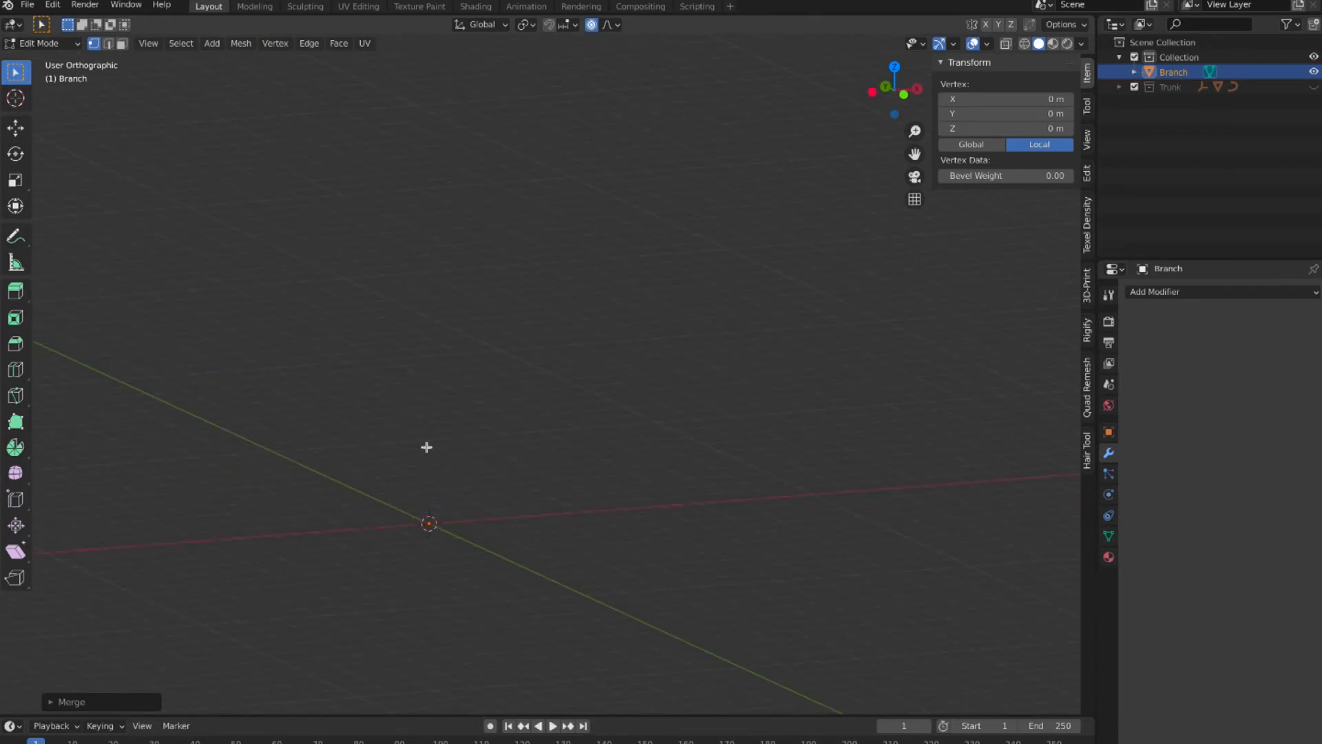
Extrude the Branch vertex about 3.03 m upward along Z and return to Object Mode.
key(e)
key(z)
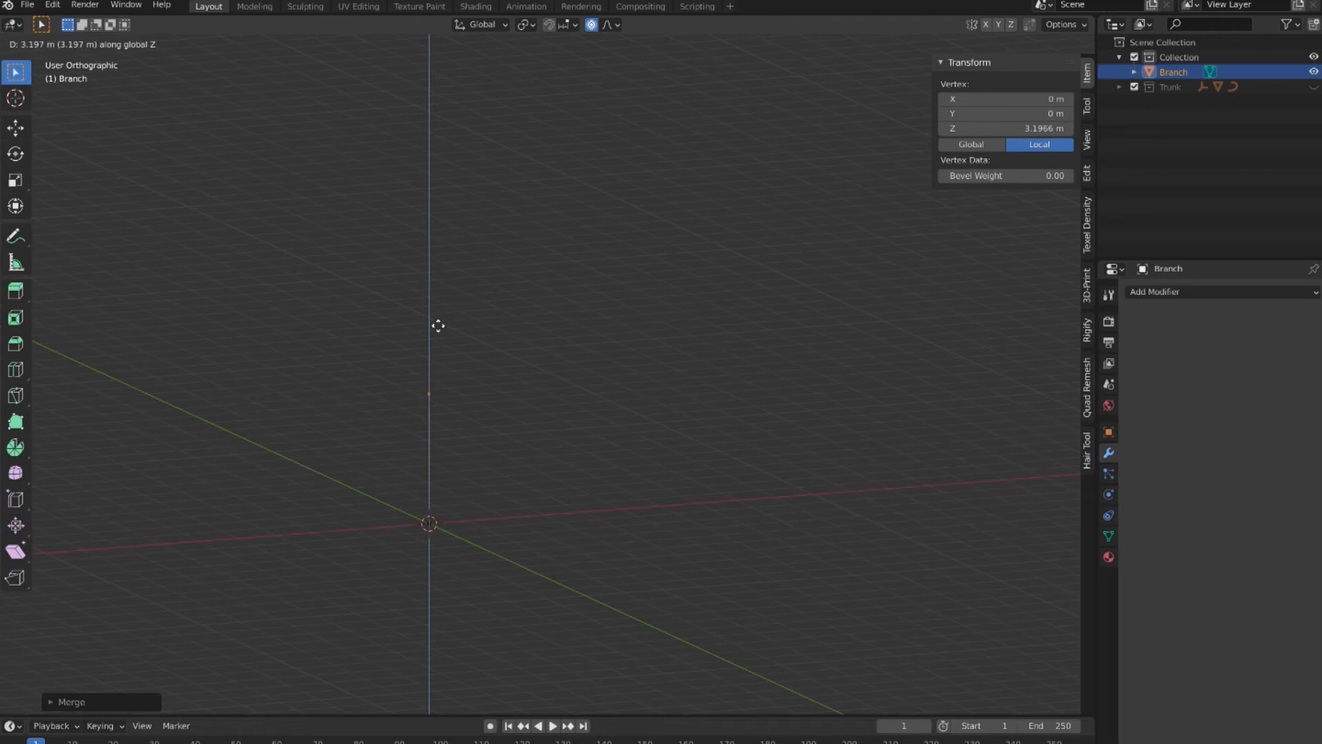
click(438, 331)
middle_drag(437, 333, 108, 140)
click(79, 55)
click(48, 55)
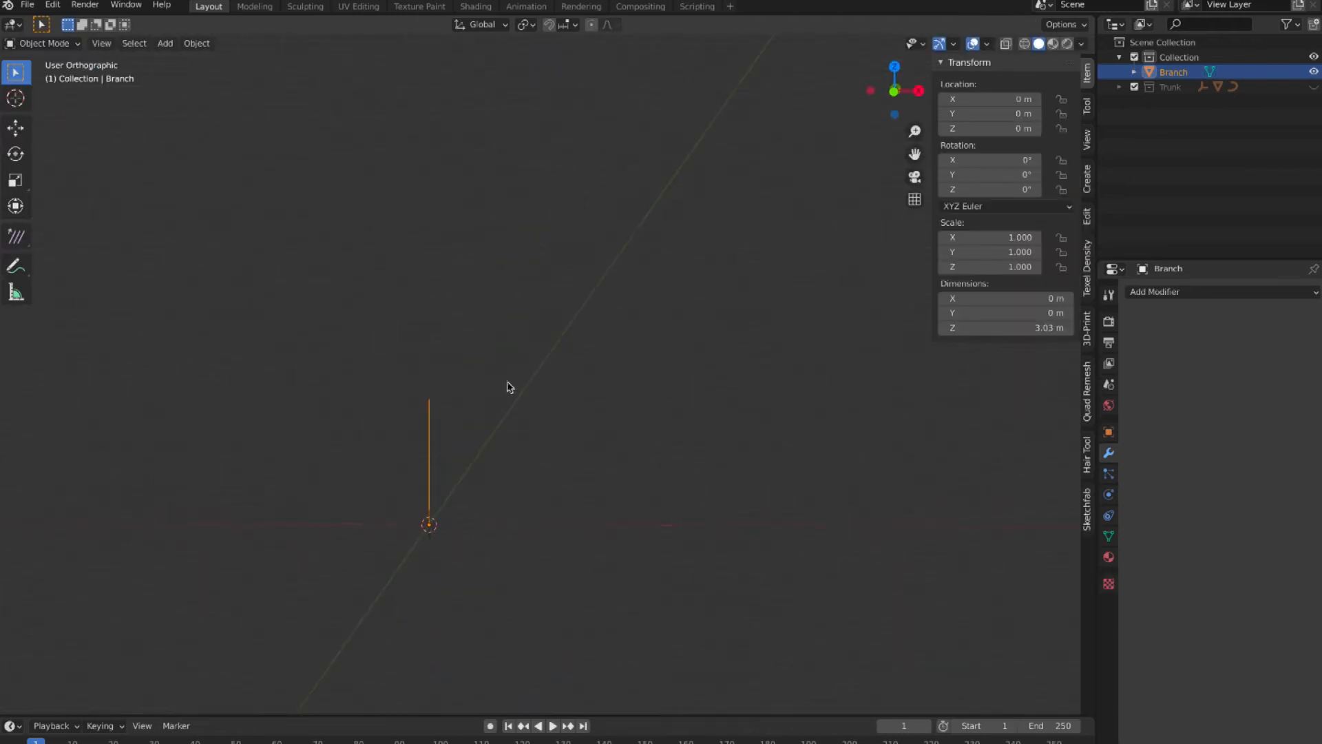
Add a Skin modifier and a Subdivision Surface modifier to Branch.
click(1218, 293)
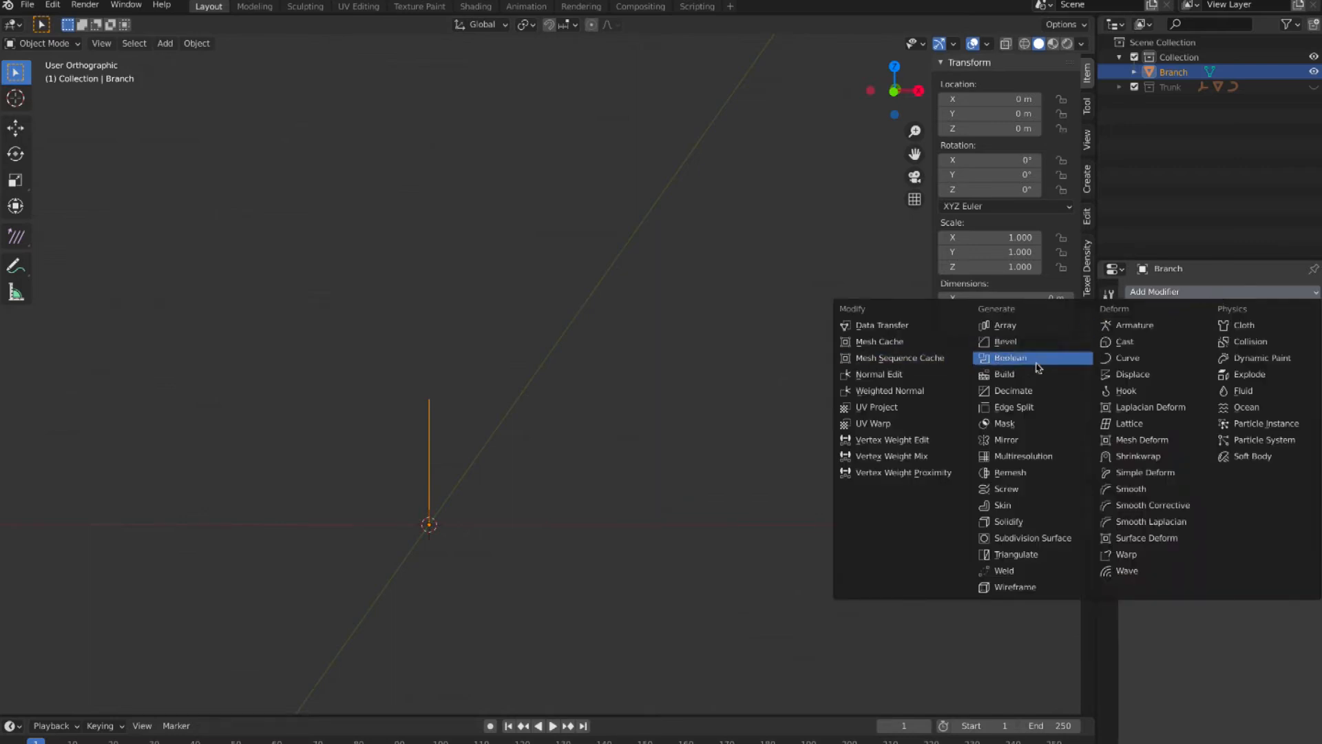
click(1016, 506)
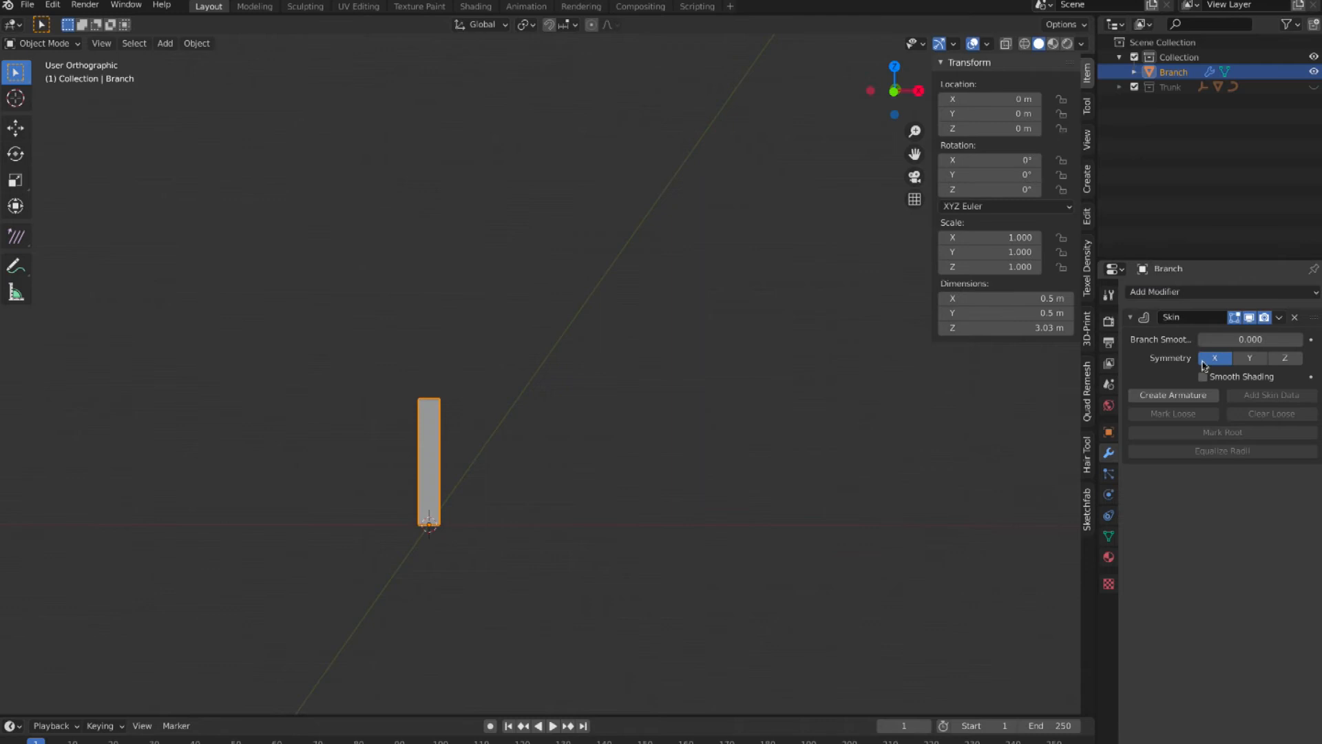
click(1204, 296)
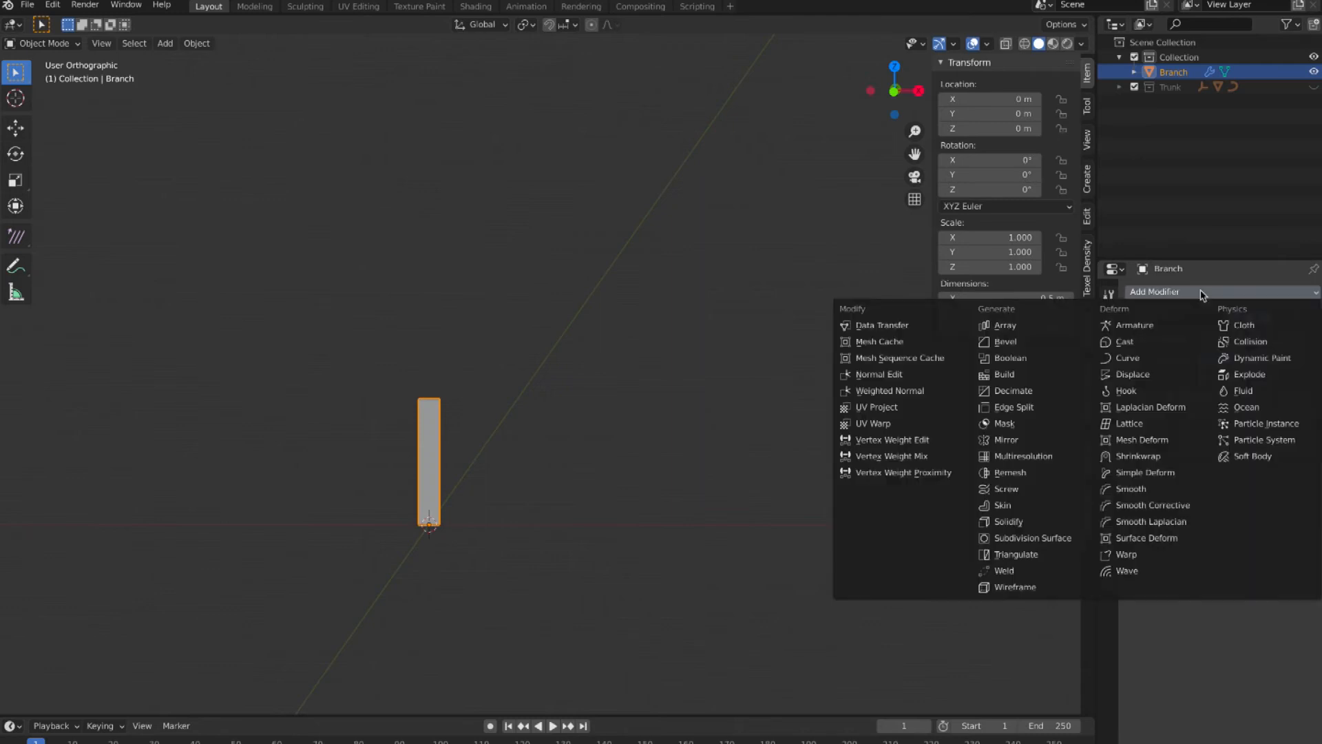
click(1033, 538)
middle_drag(642, 477, 571, 473)
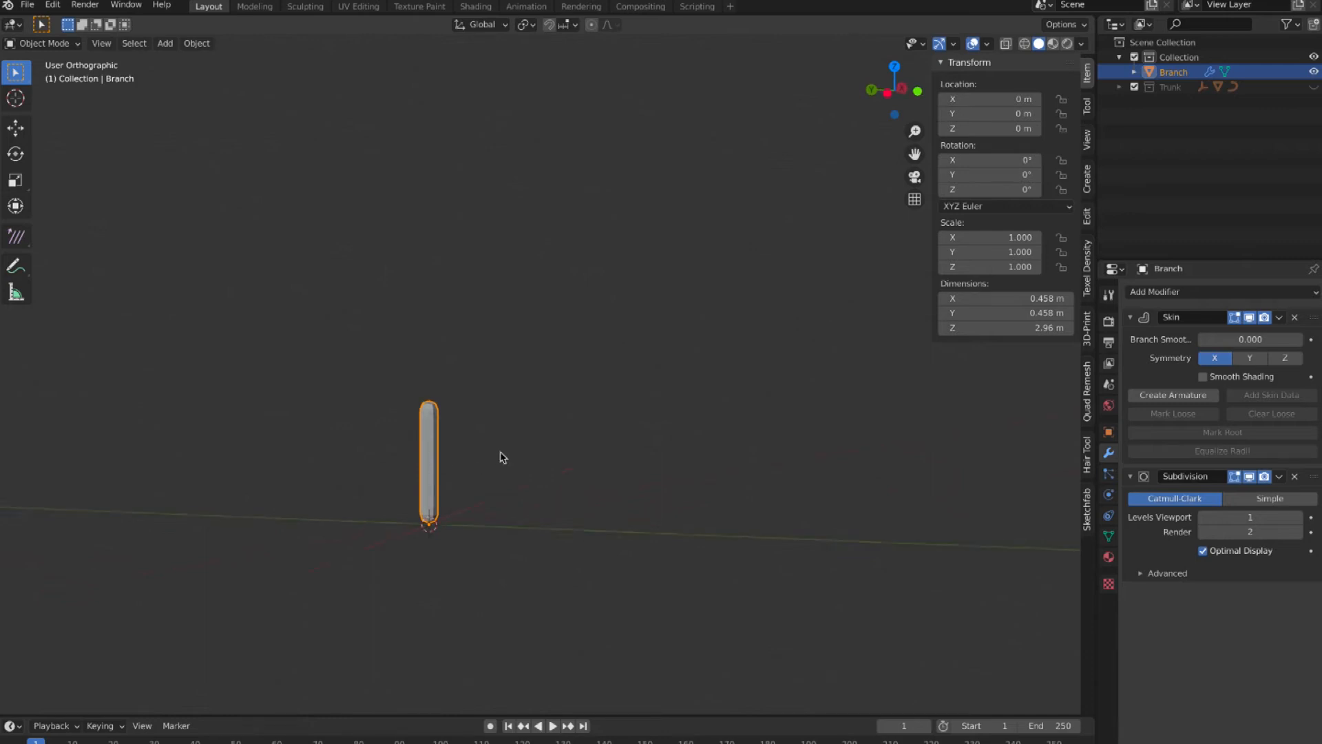
Turn on X-ray display while editing Branch, and go back to Object Mode.
key(Tab)
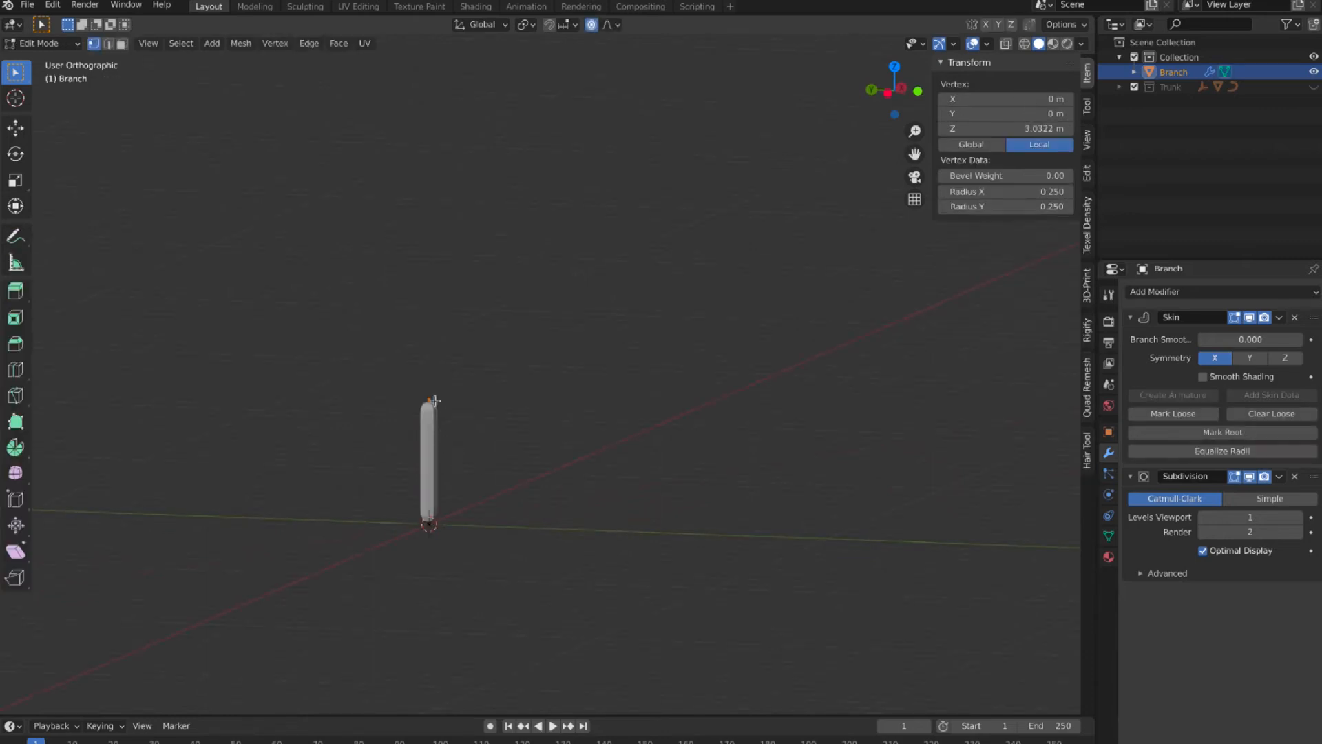
key(alt+z)
scroll(482, 423, up, 3)
shift+middle_drag(482, 423, 575, 367)
middle_drag(485, 423, 417, 423)
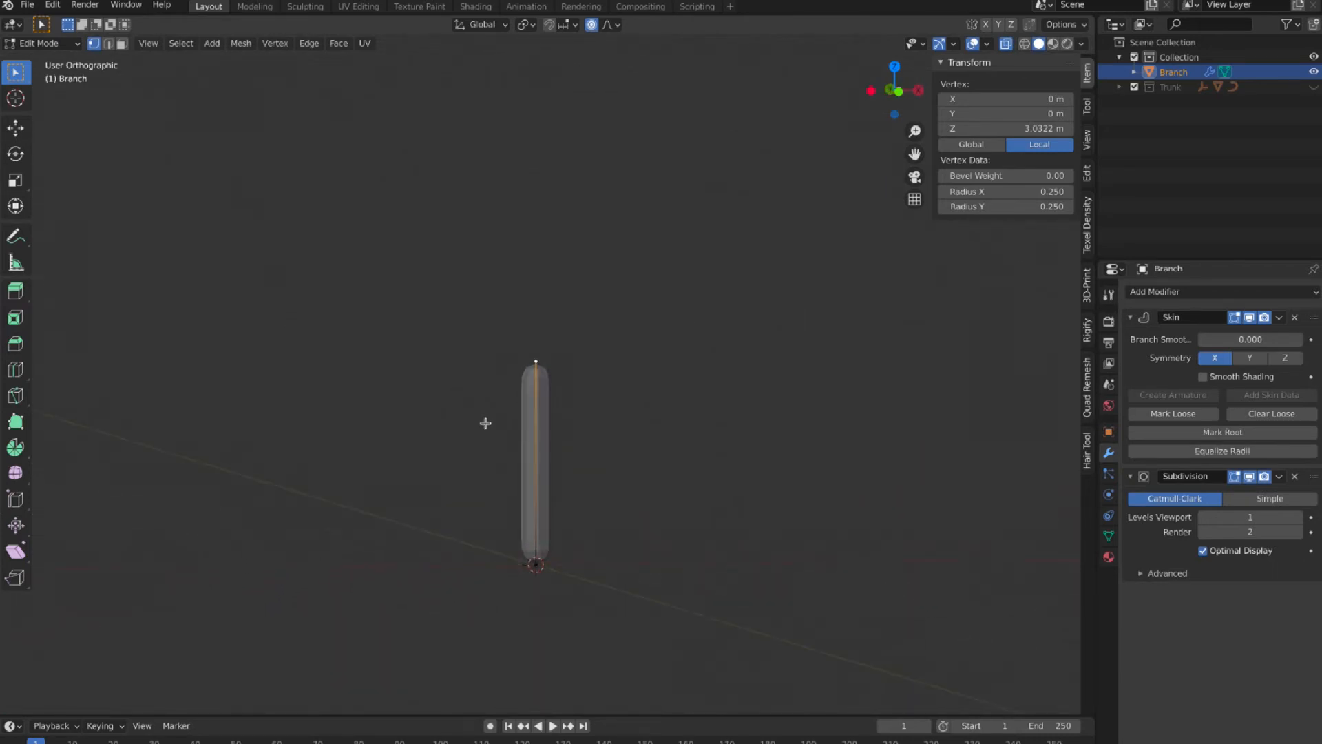
click(64, 47)
click(62, 60)
click(575, 436)
click(543, 433)
middle_drag(587, 439, 590, 441)
Set the pivot point to 3D Cursor and rotate Branch 90° around the Y axis.
click(527, 24)
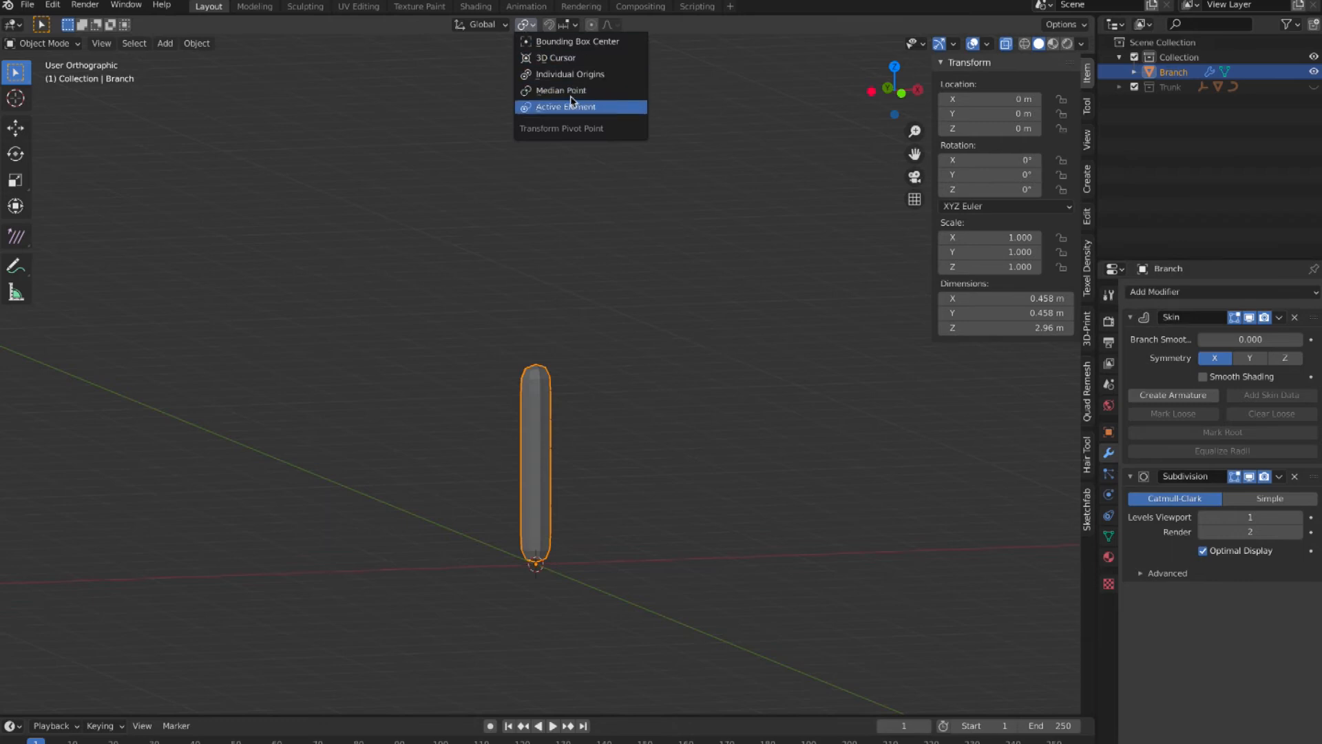
click(561, 59)
key(r)
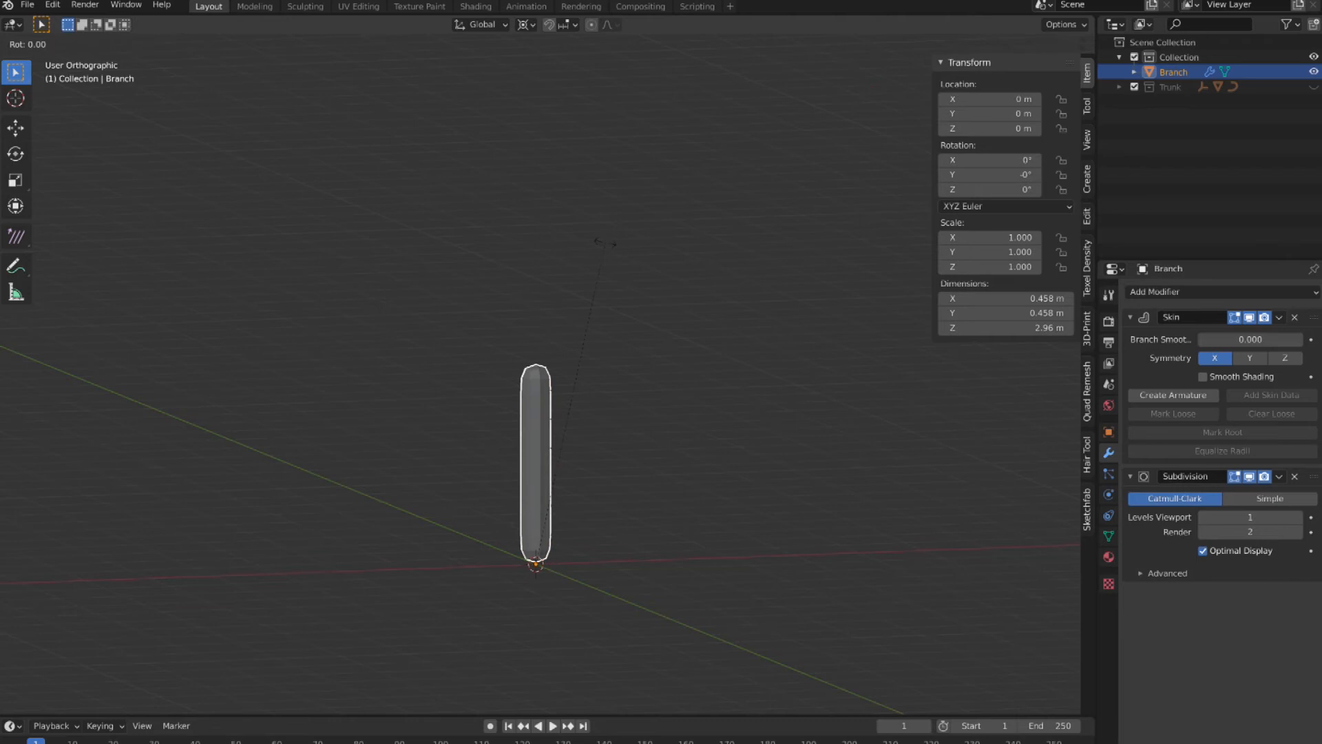
text(y90)
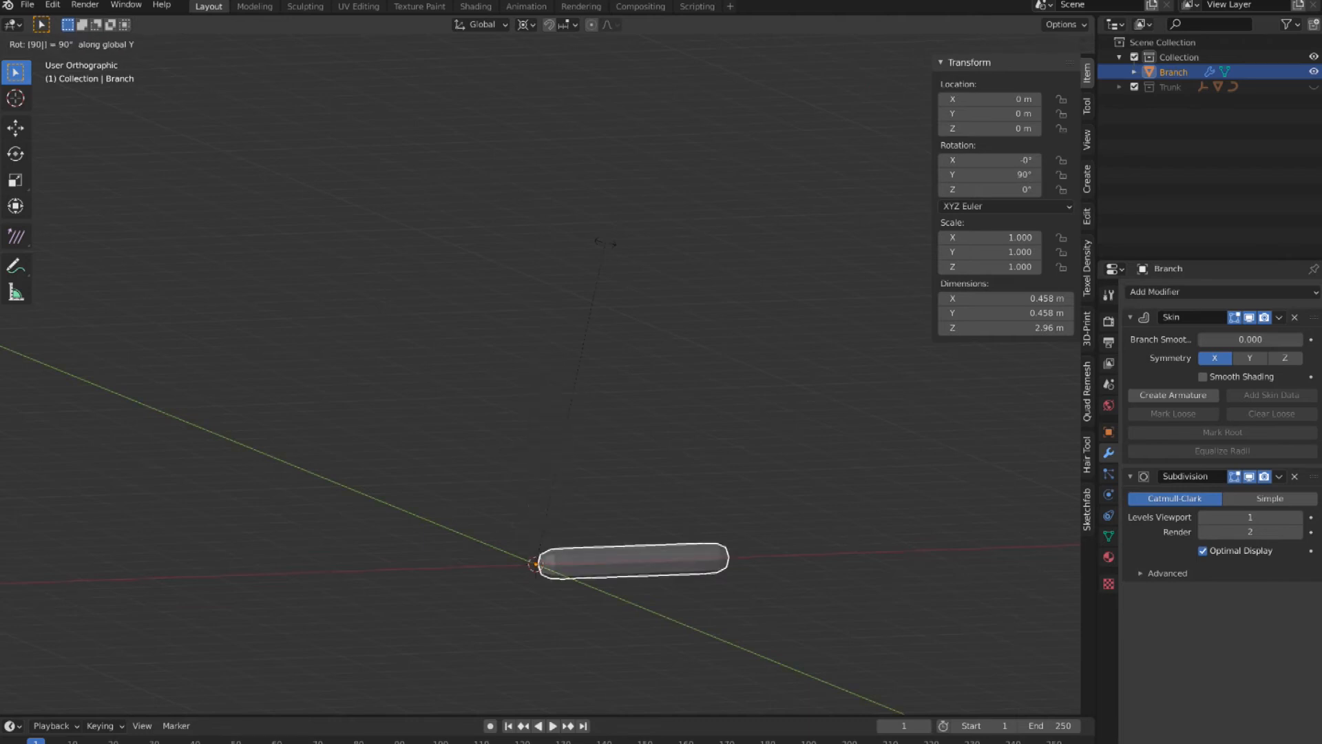
key(Return)
Extrude Branch's end vertex twice along the X axis in Edit Mode, adding two segments of about 3 m each.
middle_drag(608, 487, 606, 449)
key(Tab)
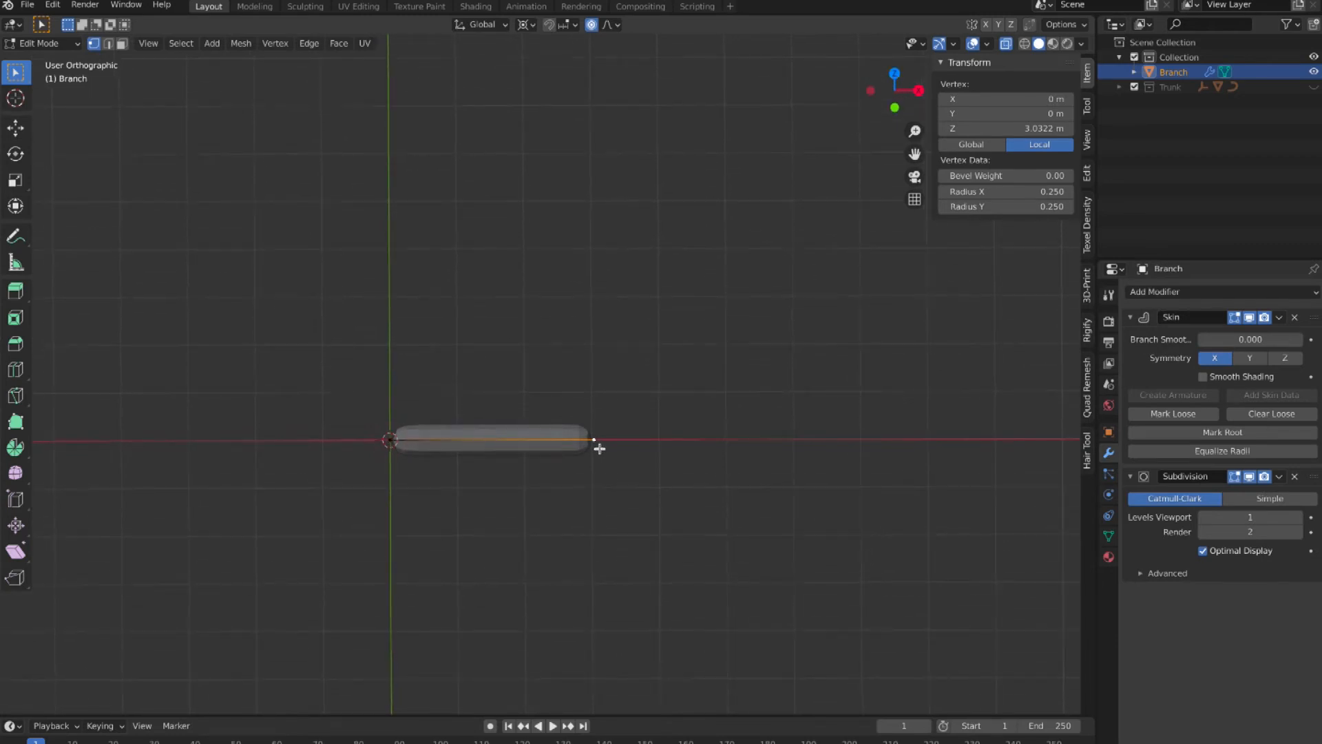
key(e)
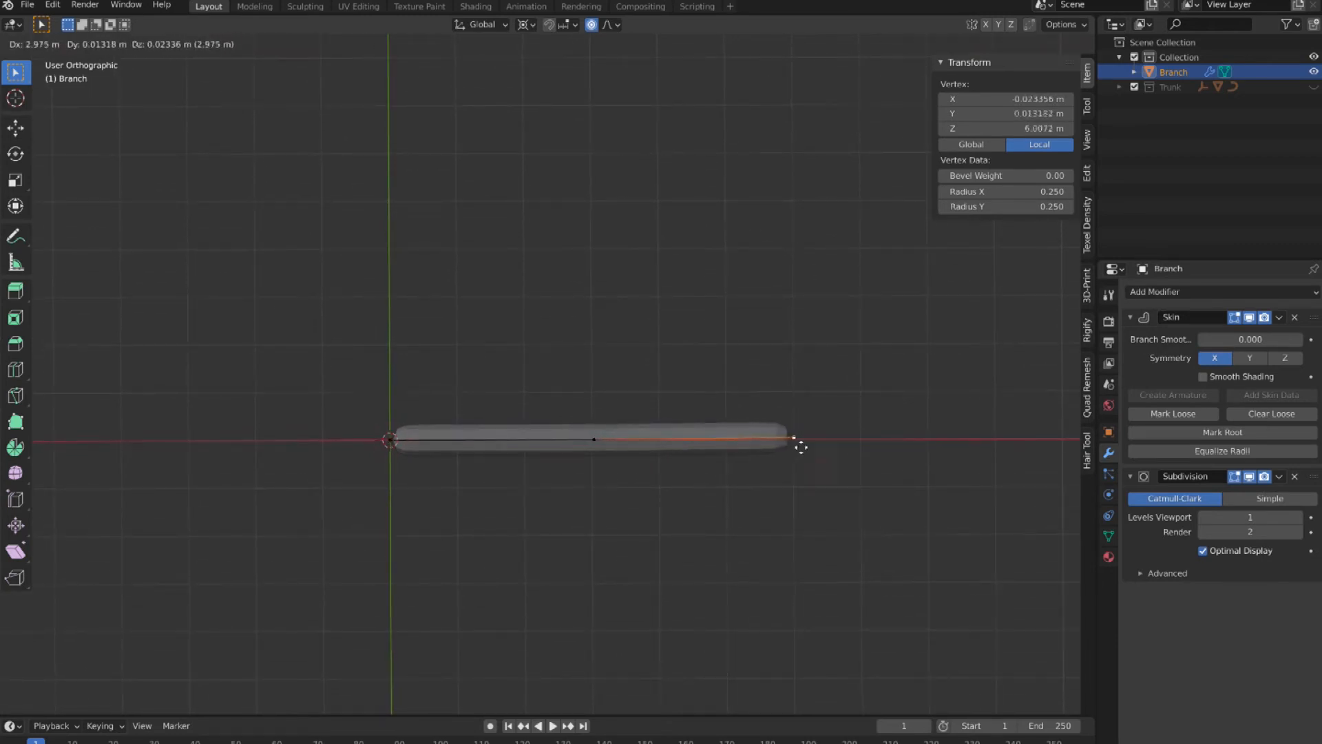
click(798, 448)
key(e)
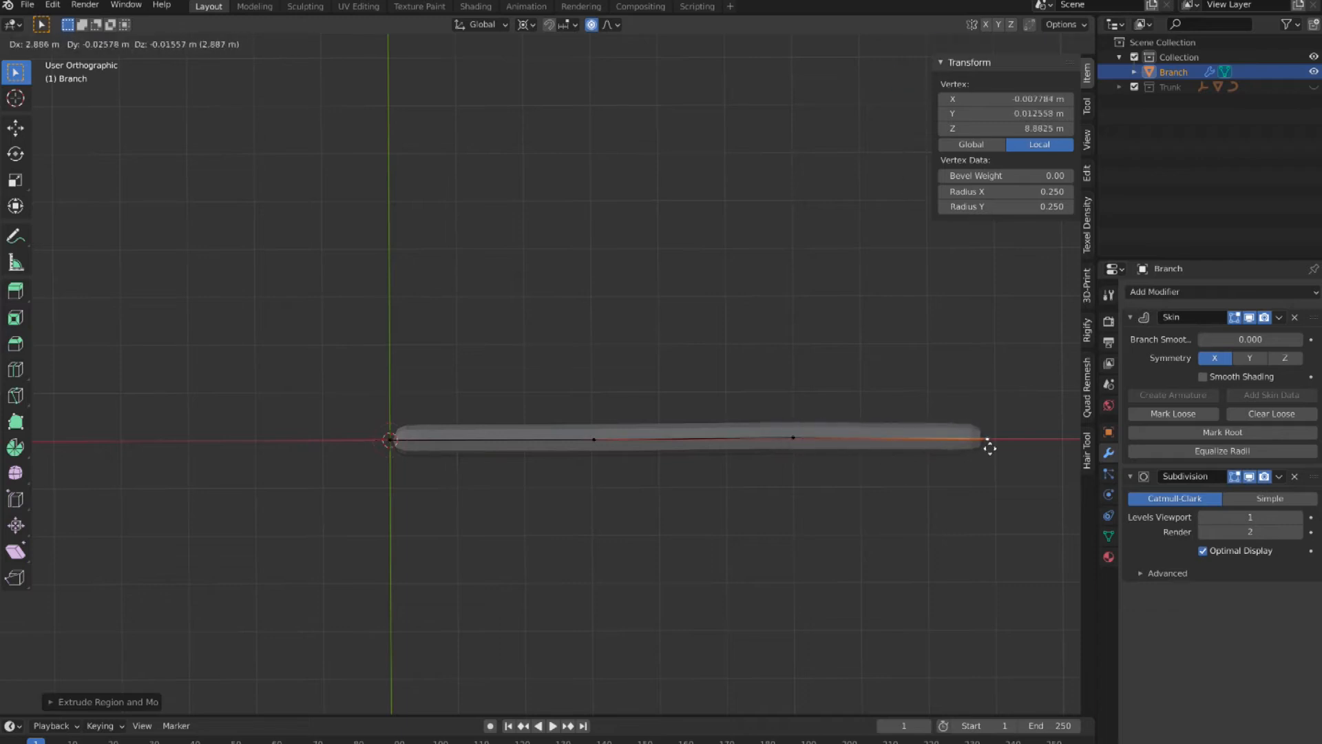
click(1002, 448)
Extrude a two-segment side branch from the main stem's first joint toward positive Y, bending it forward along the stem.
click(595, 439)
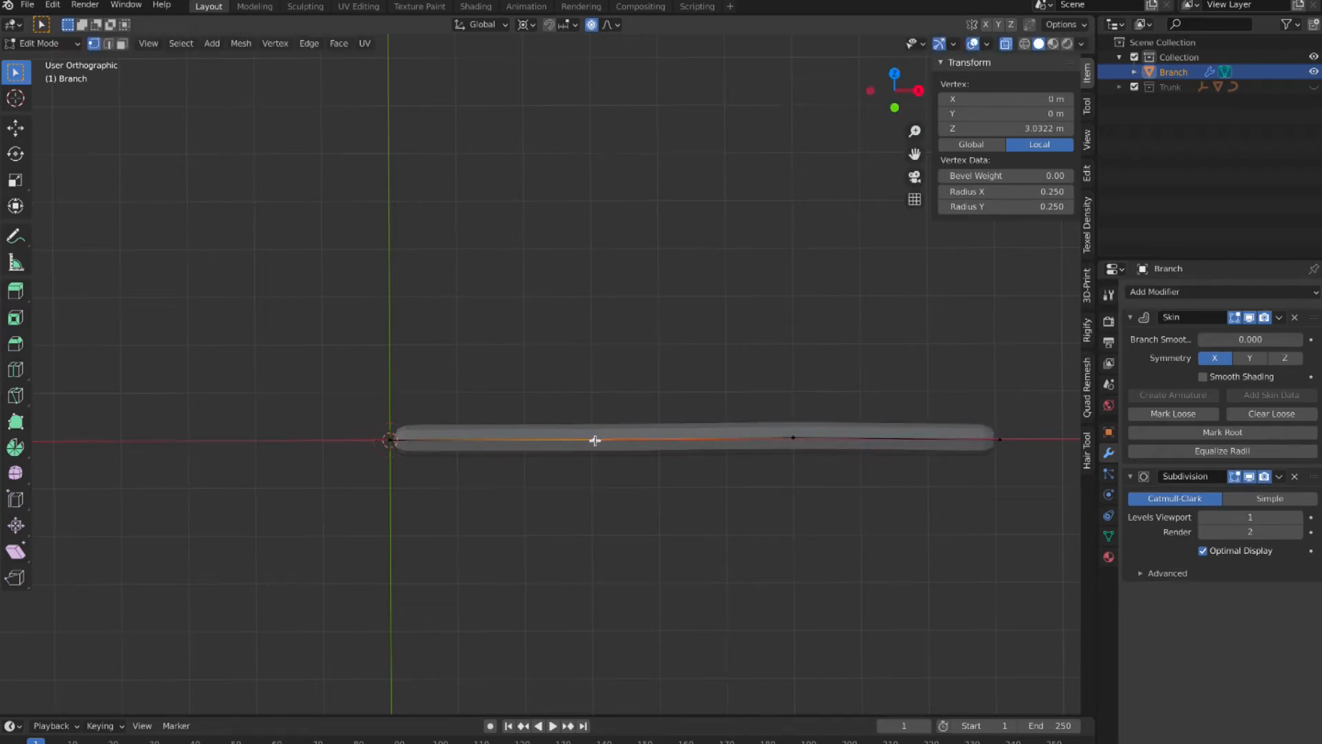
key(e)
click(634, 338)
key(e)
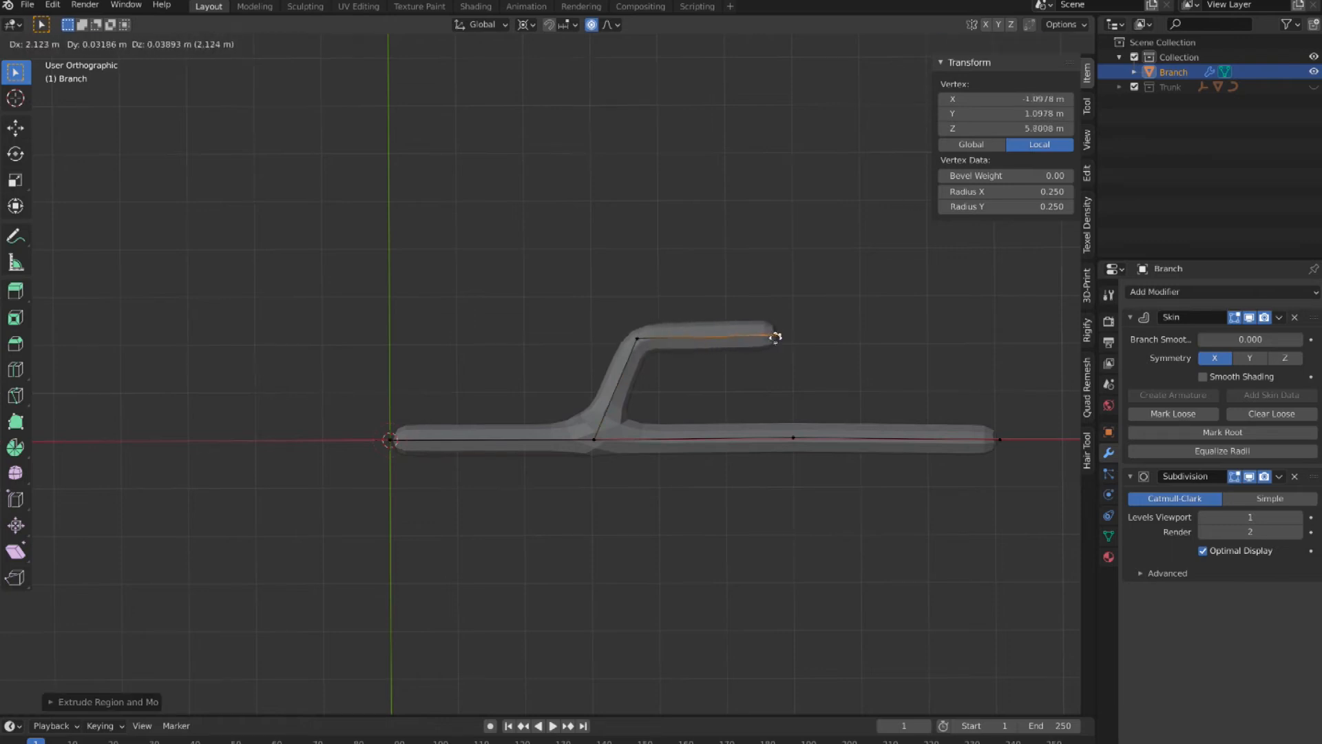
click(787, 336)
Extrude a second two-segment side branch from the first joint toward negative Y, angling it outward.
click(593, 442)
key(e)
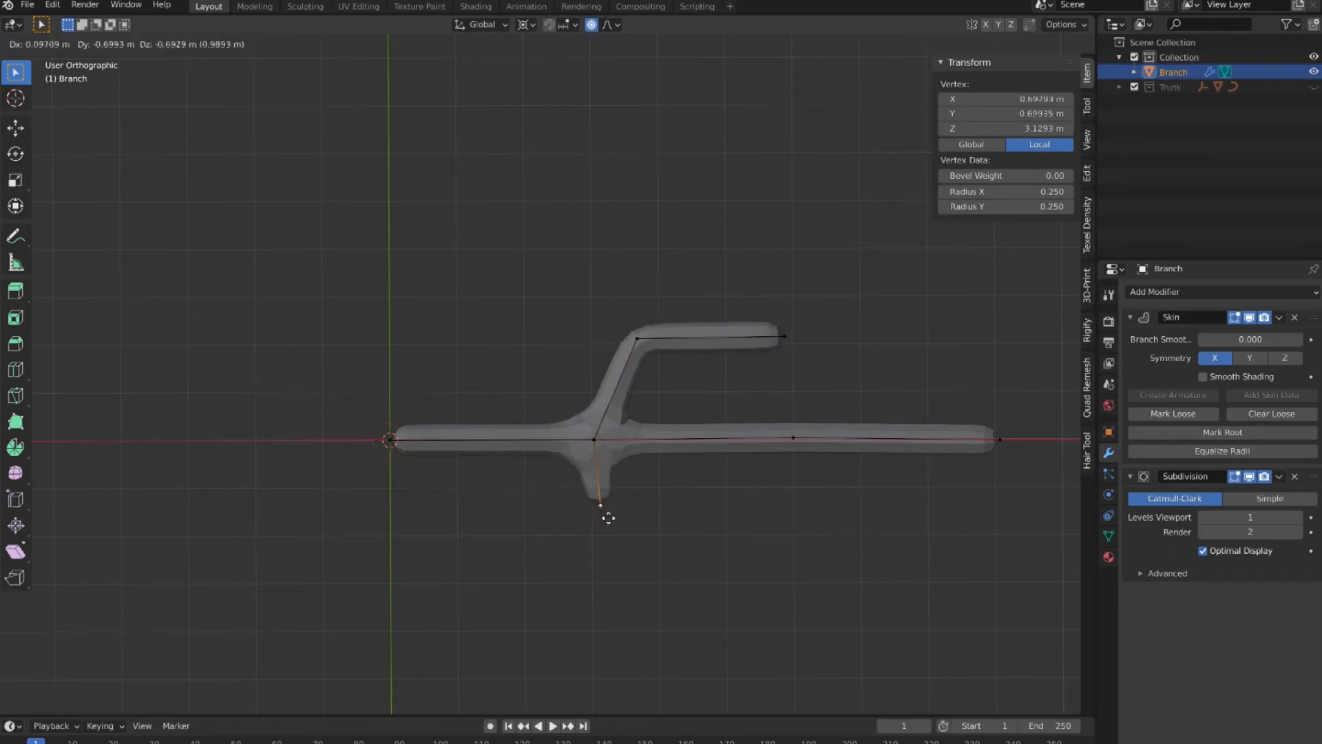
click(610, 510)
key(e)
click(727, 614)
Move the tip of the first positive-Y side branch about 0.86 m back and outward, with proportional size reduced to 2.12.
click(784, 336)
key(g)
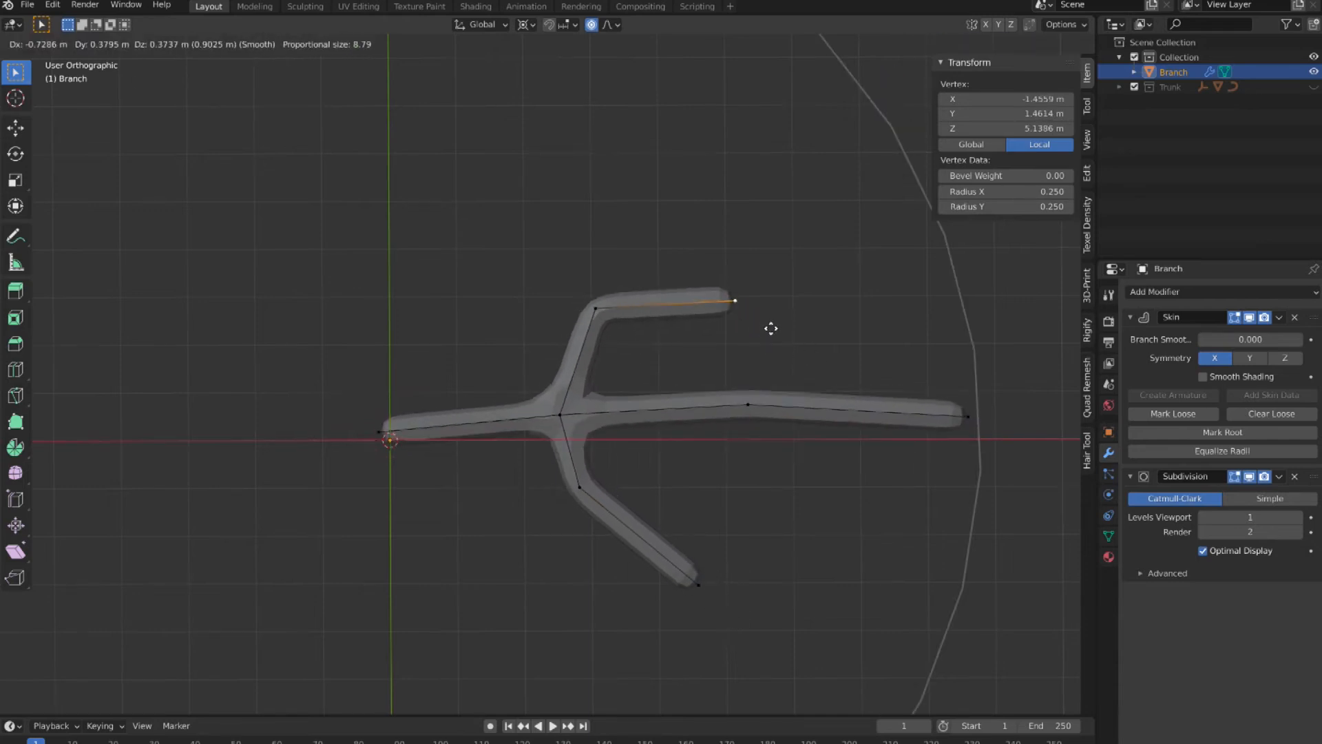
scroll(773, 327, up, 15)
scroll(772, 328, down, 1)
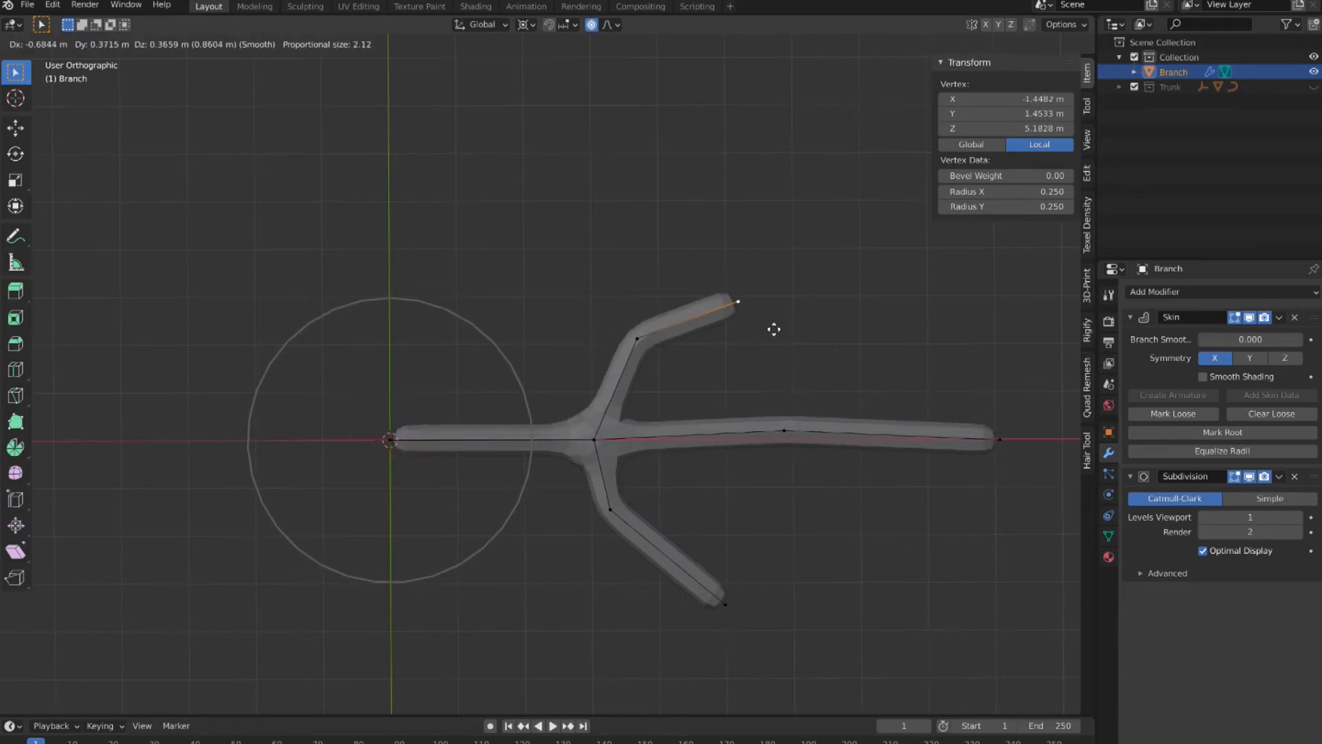
click(774, 329)
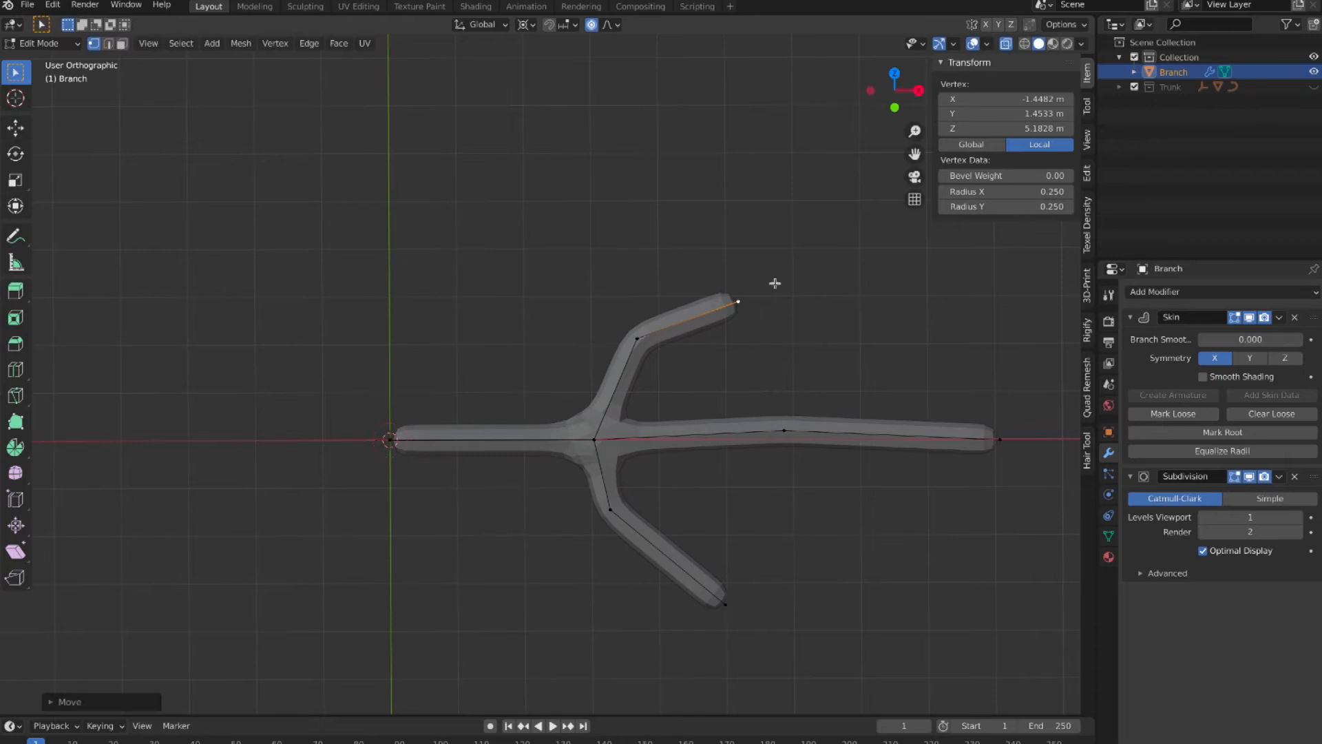
Set the transform pivot point back to Median Point.
click(535, 29)
click(527, 25)
click(527, 24)
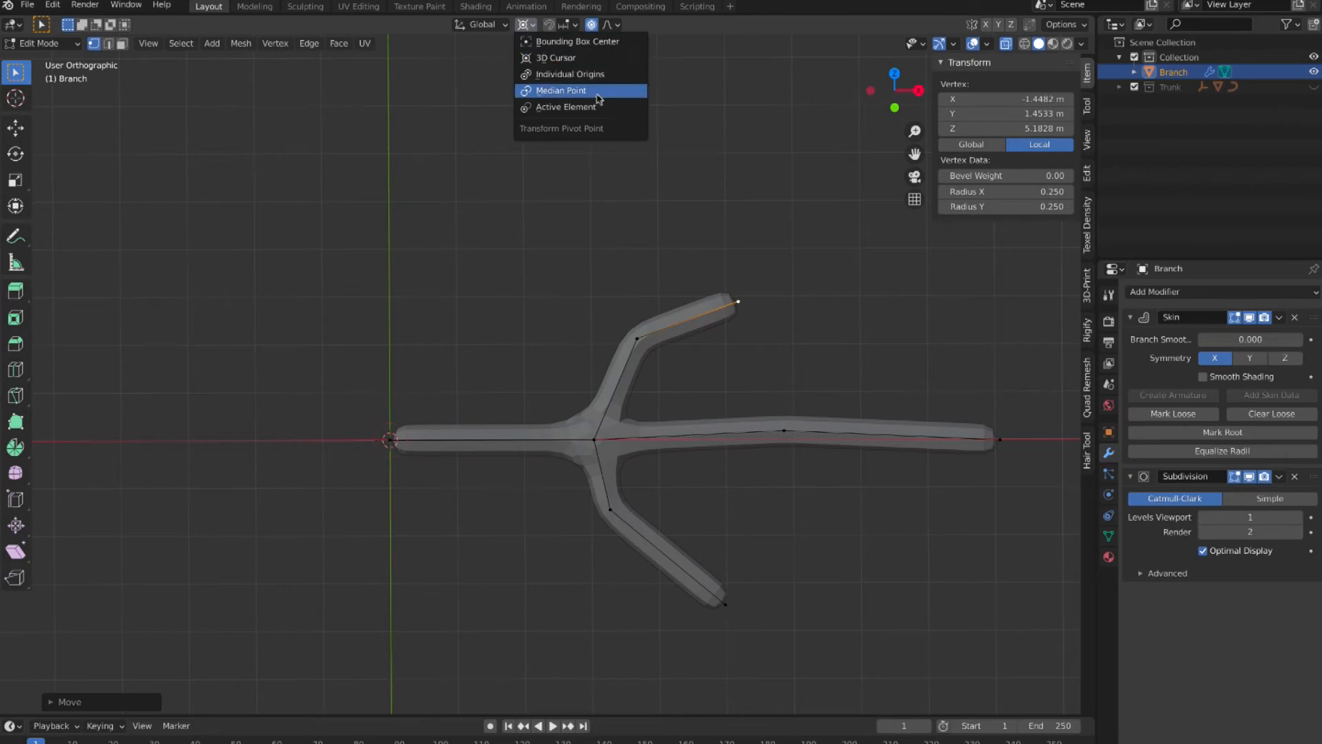
click(585, 90)
Extrude a two-segment side branch on each side of the main stem's second joint.
click(813, 430)
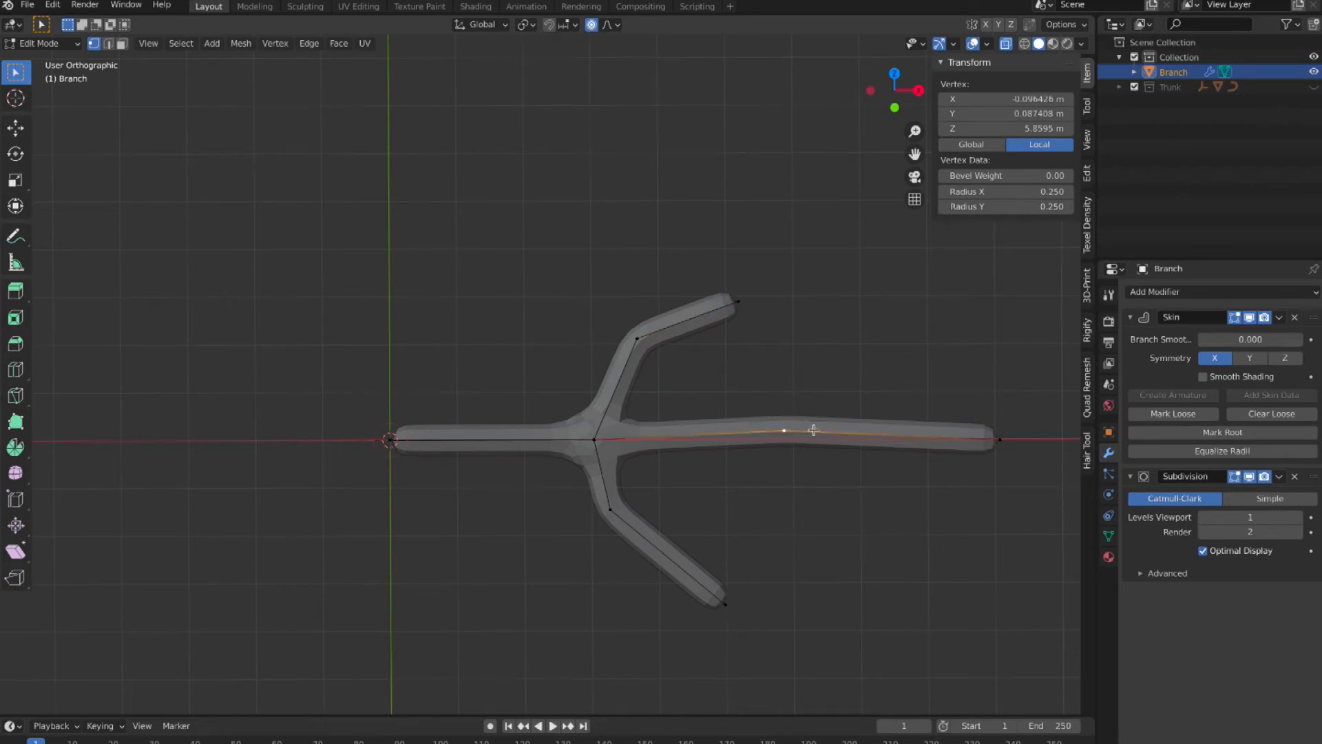
key(e)
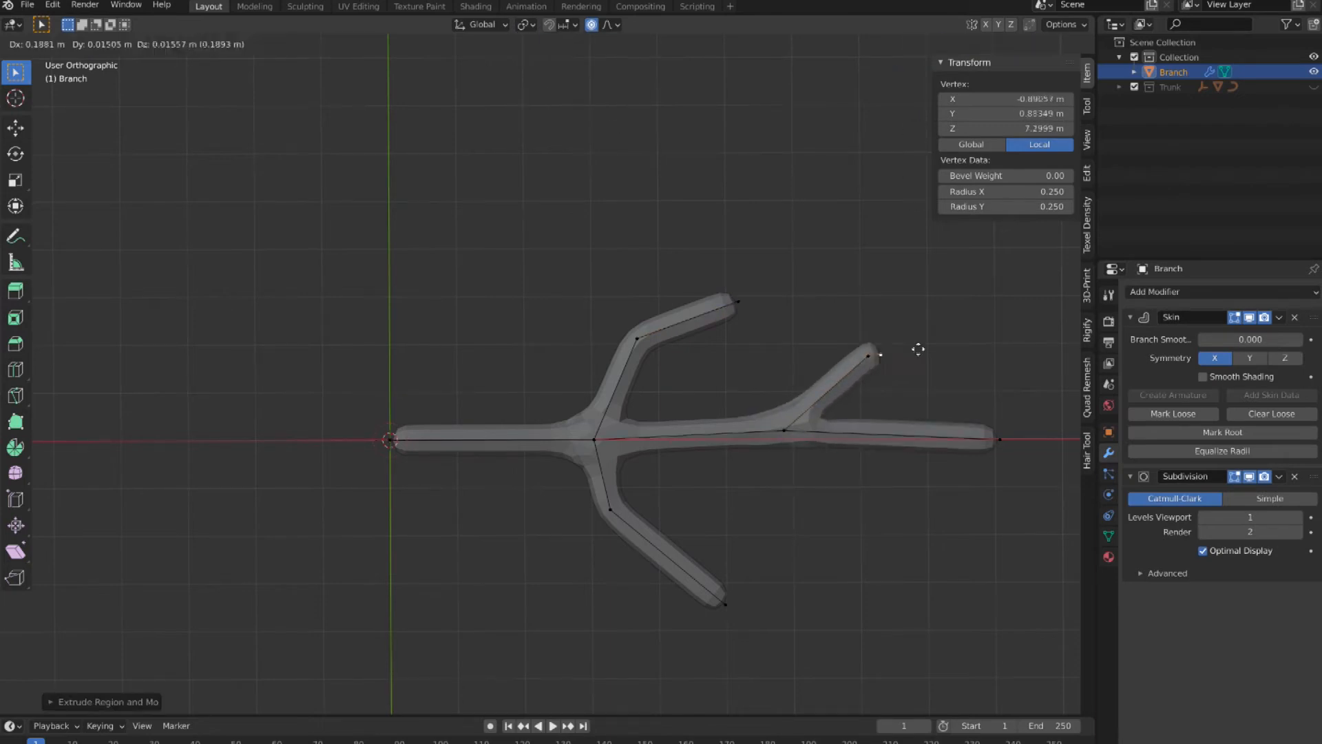
click(1004, 315)
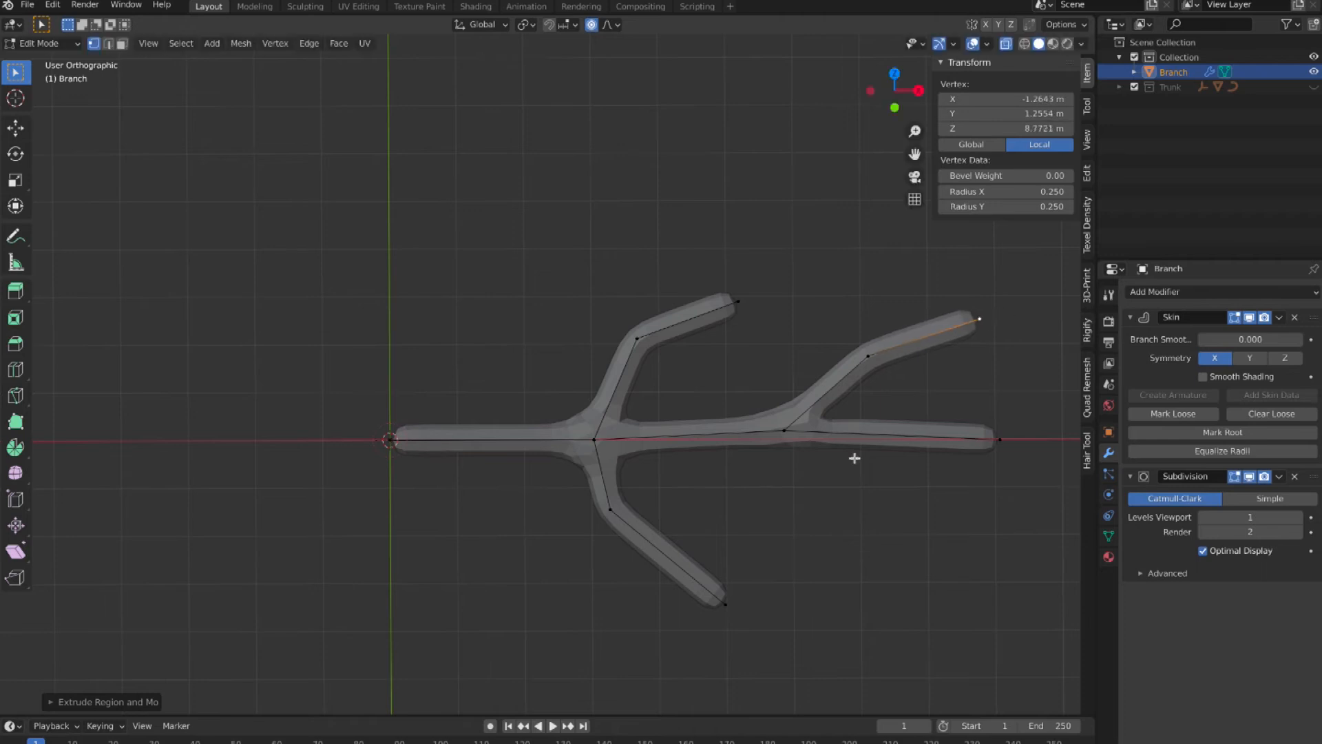
click(784, 432)
key(e)
click(849, 523)
key(e)
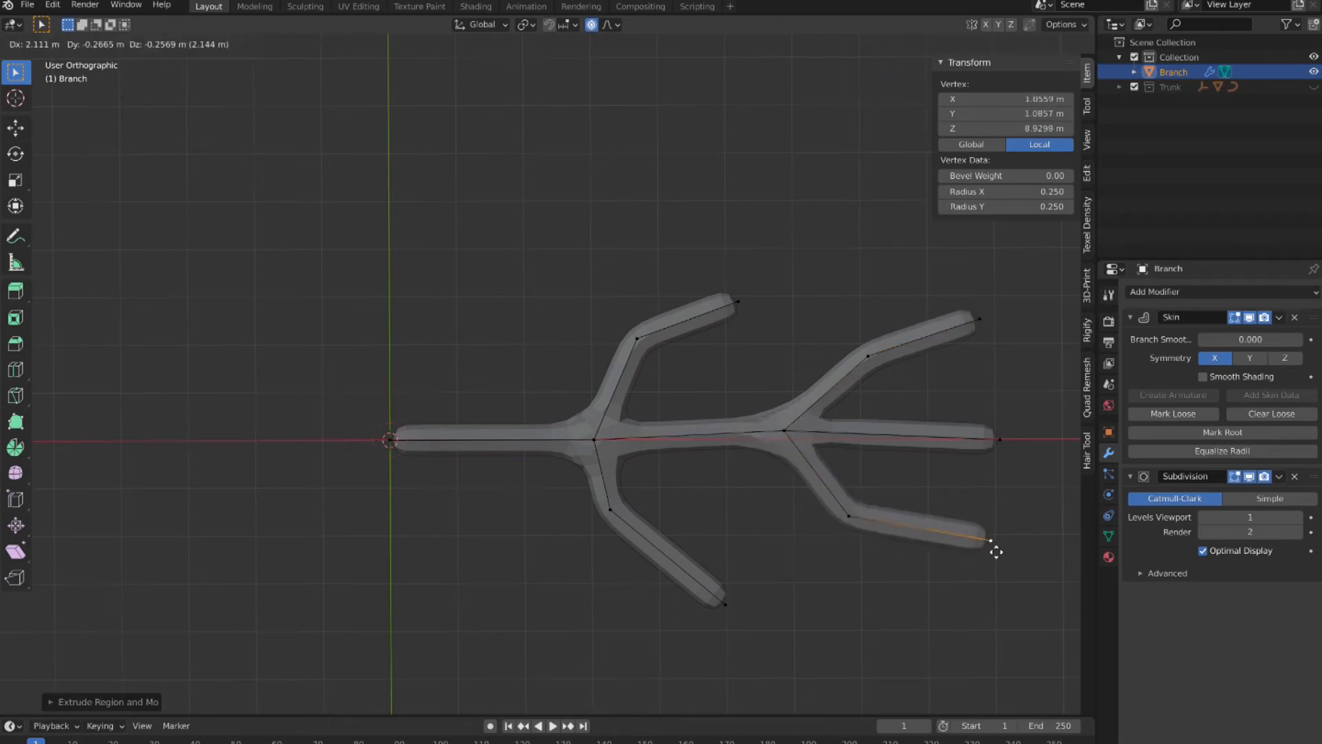
click(997, 552)
Extrude all five branch tips about 1 m upward along global Z.
middle_drag(790, 457, 774, 441)
click(752, 435)
shift+click(724, 566)
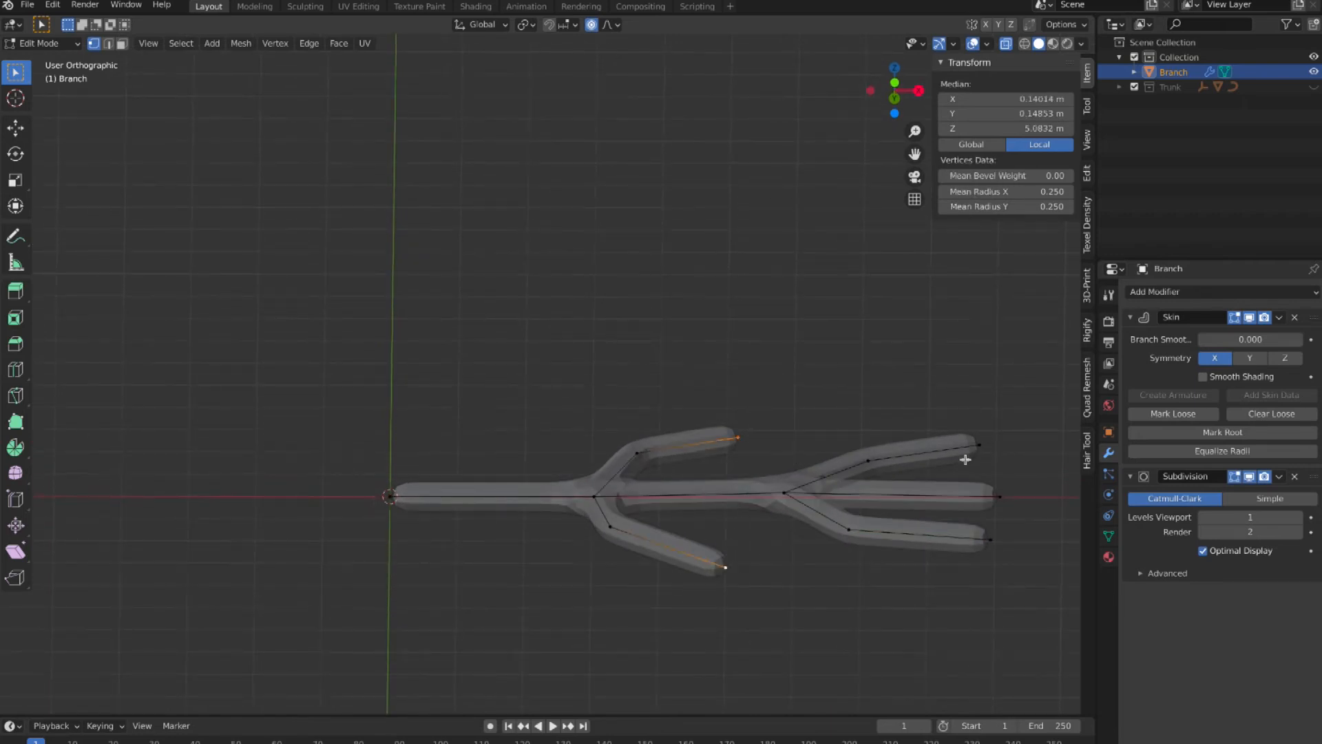
shift+click(995, 497)
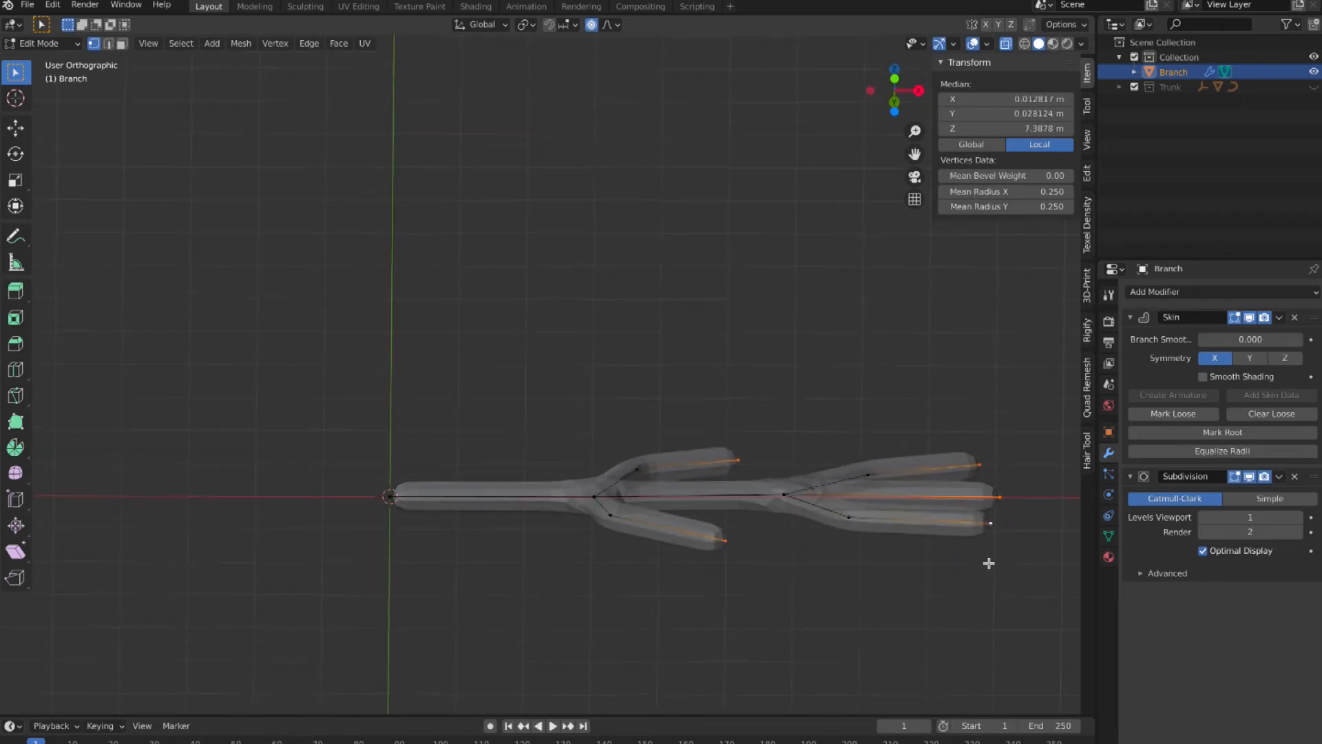
key(g)
key(z)
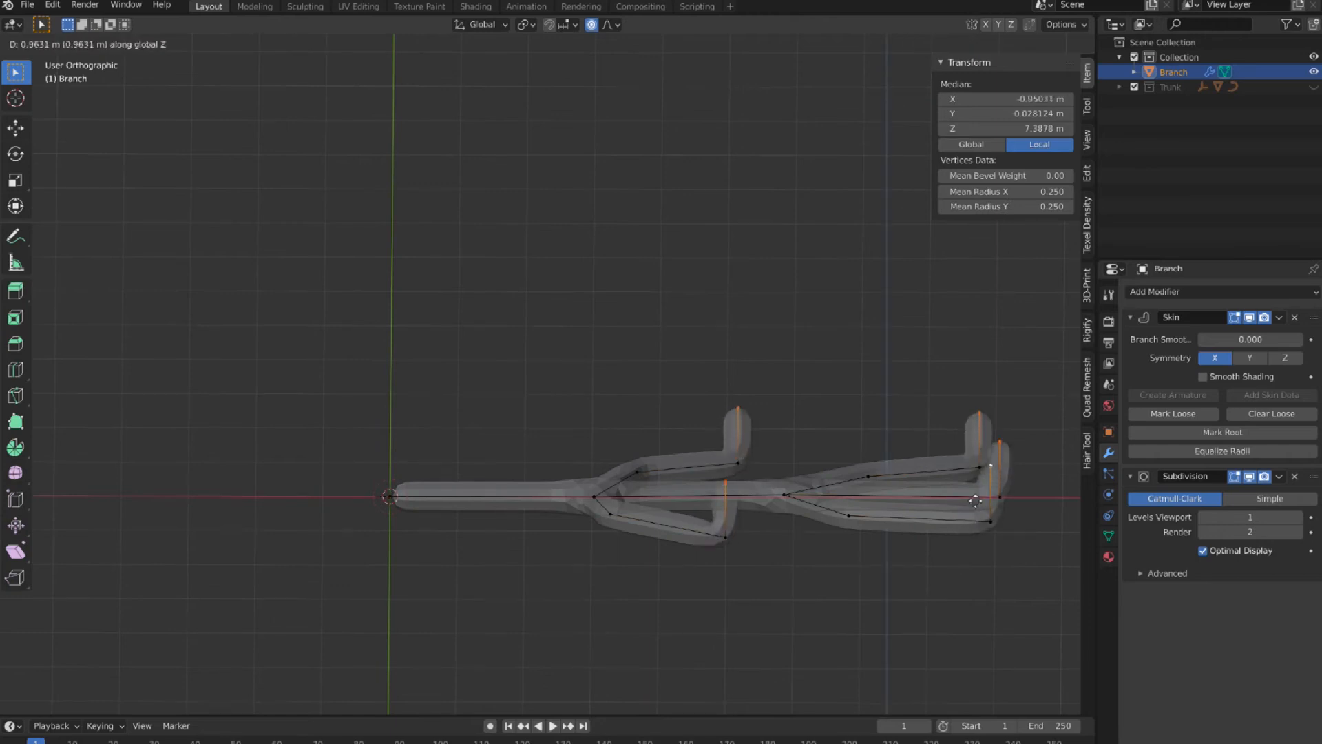
click(973, 500)
Move the five extruded tips about 0.8 m outward along global X with a proportional size of 2.12.
middle_drag(973, 496, 974, 502)
key(g)
key(y)
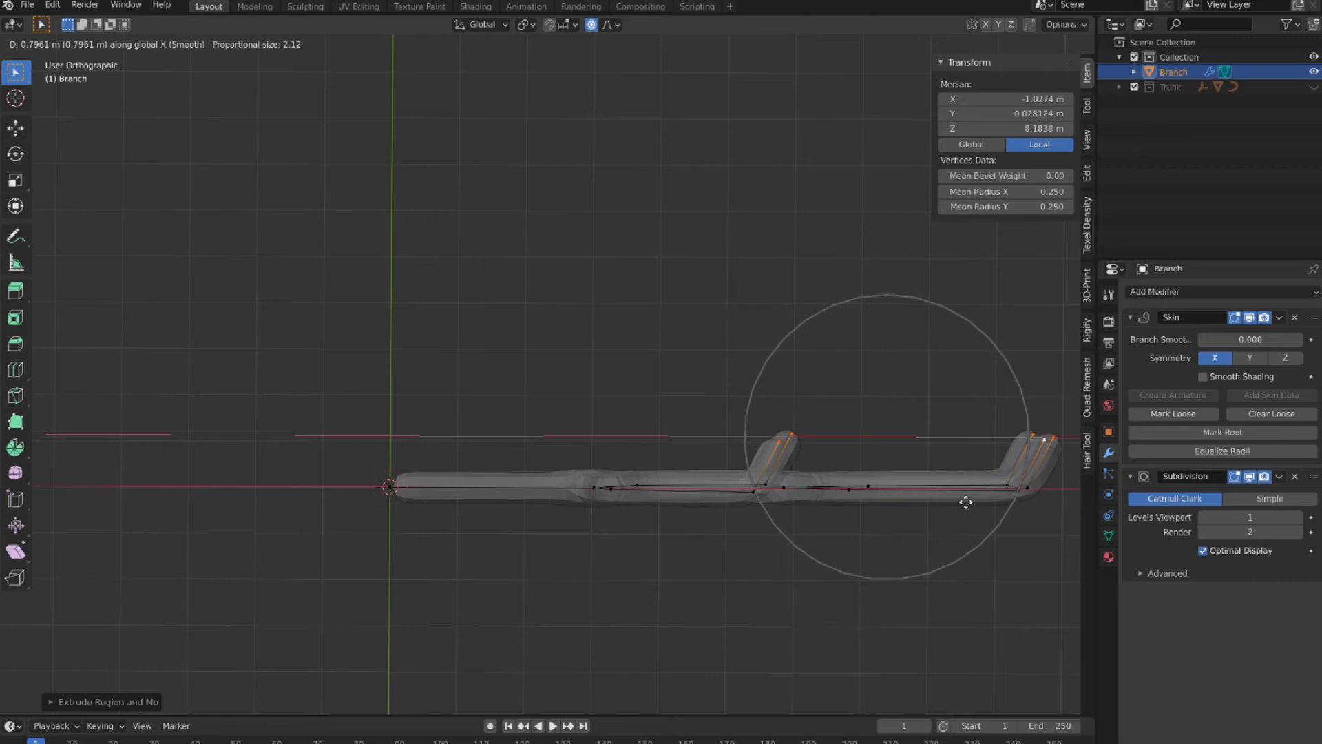
click(965, 502)
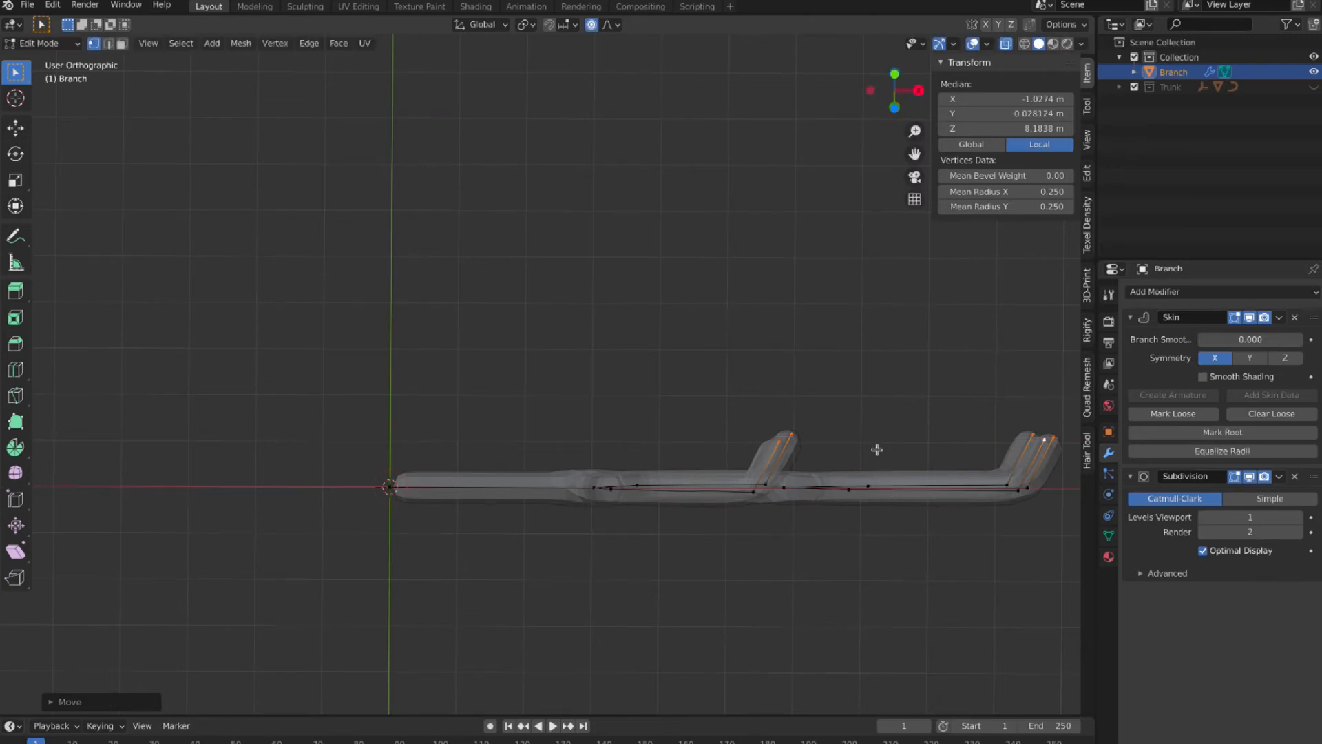
key(g)
key(z)
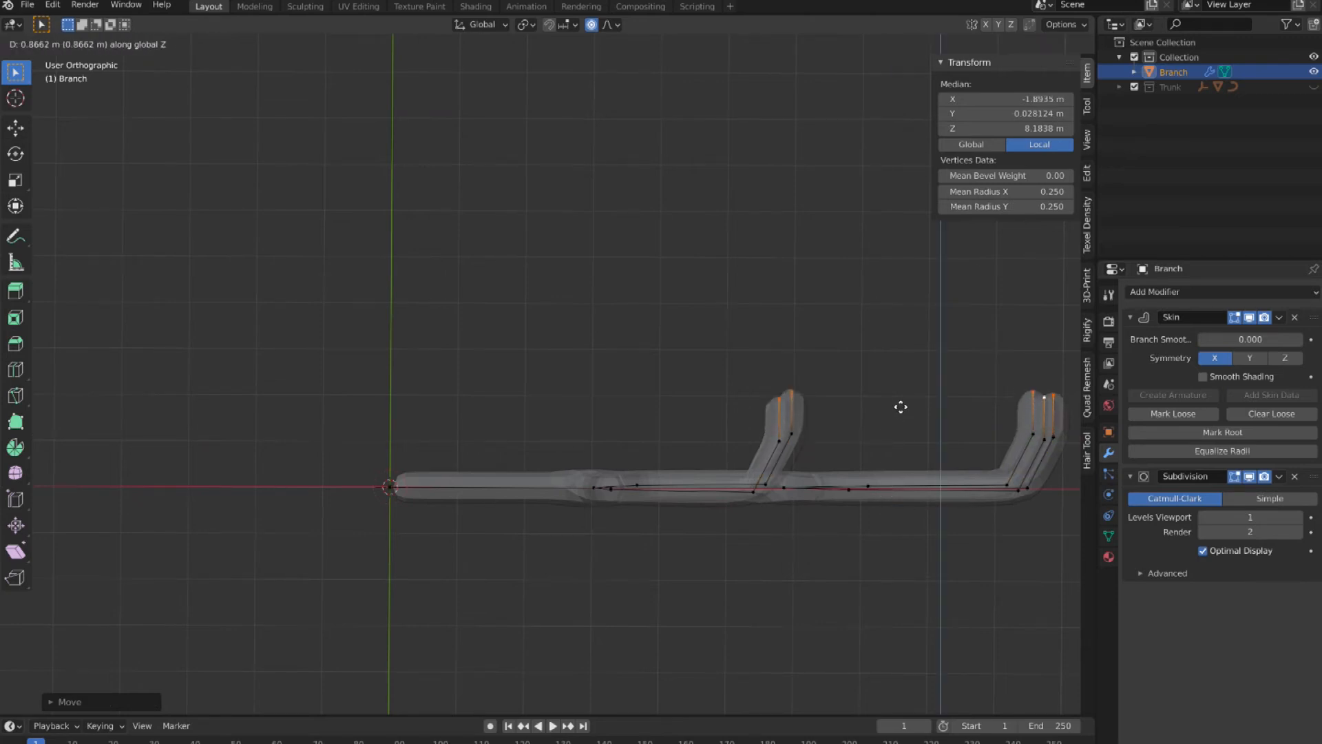
key(Escape)
Raise the five tips about 2.04 m along global Z with the proportional size increased to 2.56.
key(g)
key(z)
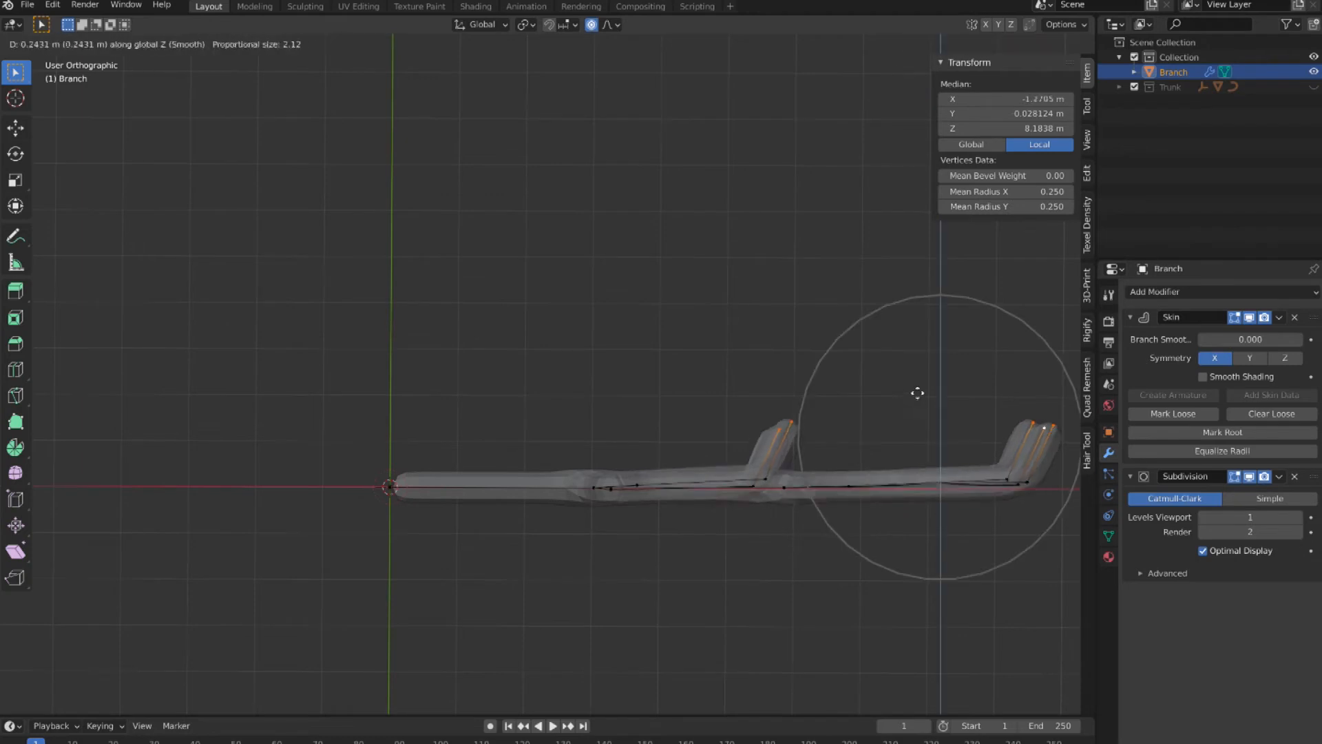
scroll(930, 322, down, 3)
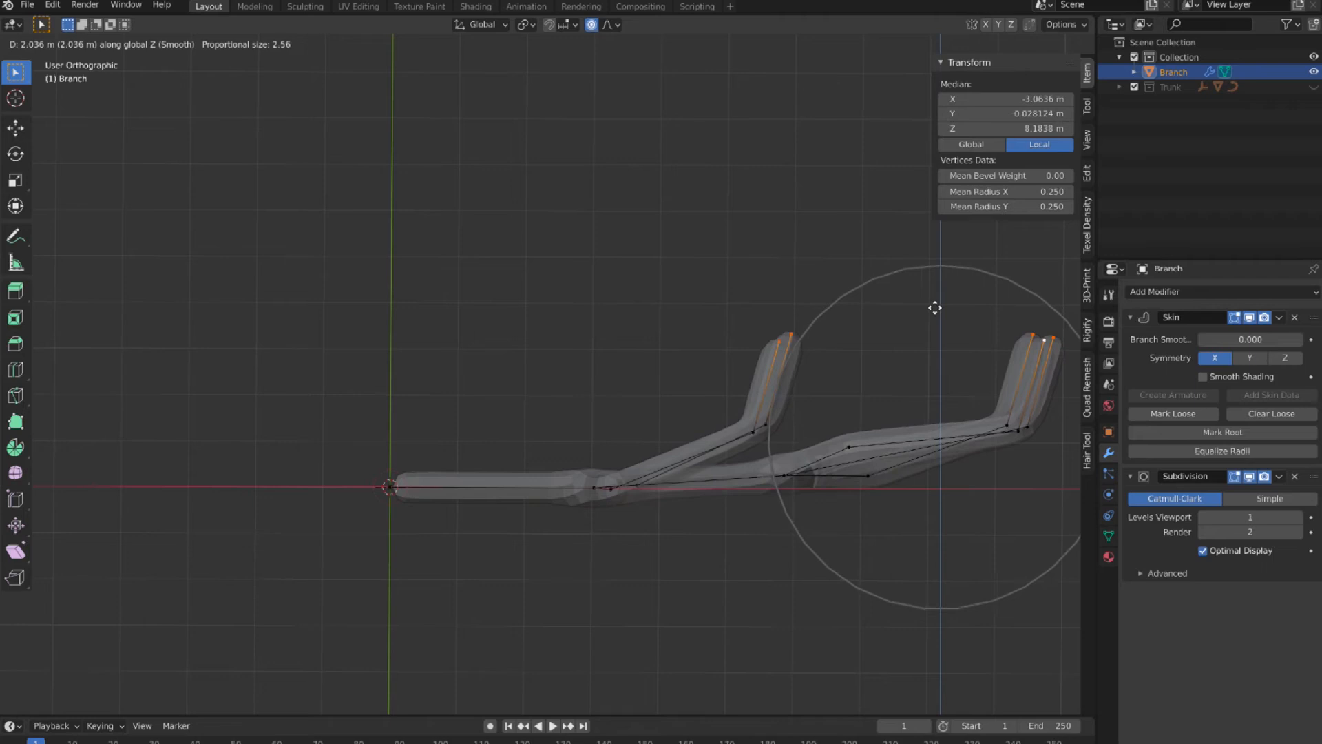
click(935, 307)
Move the first positive-Y side branch's outer bend about 0.92 m outward and 1.64 m down, and shift its tip outward and down.
click(594, 493)
middle_drag(616, 535, 671, 545)
key(KP_1)
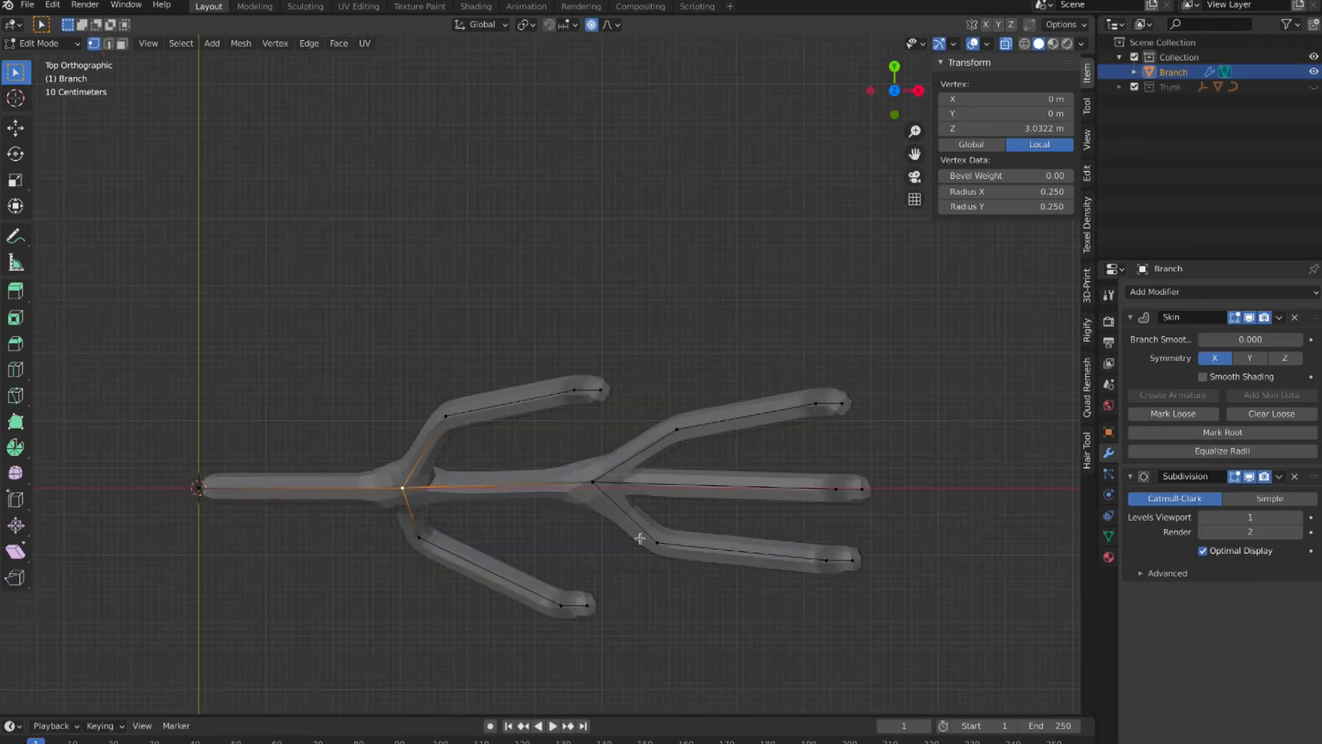
middle_drag(840, 424, 839, 424)
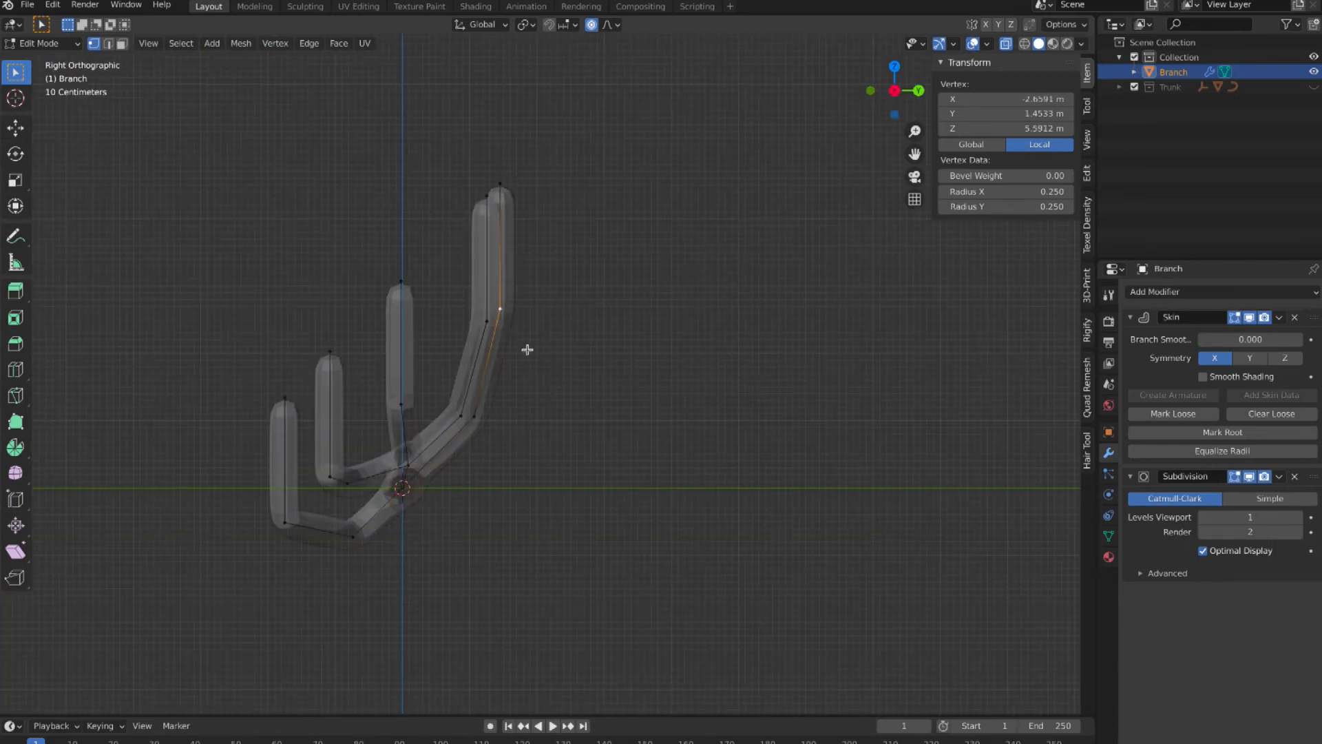
key(g)
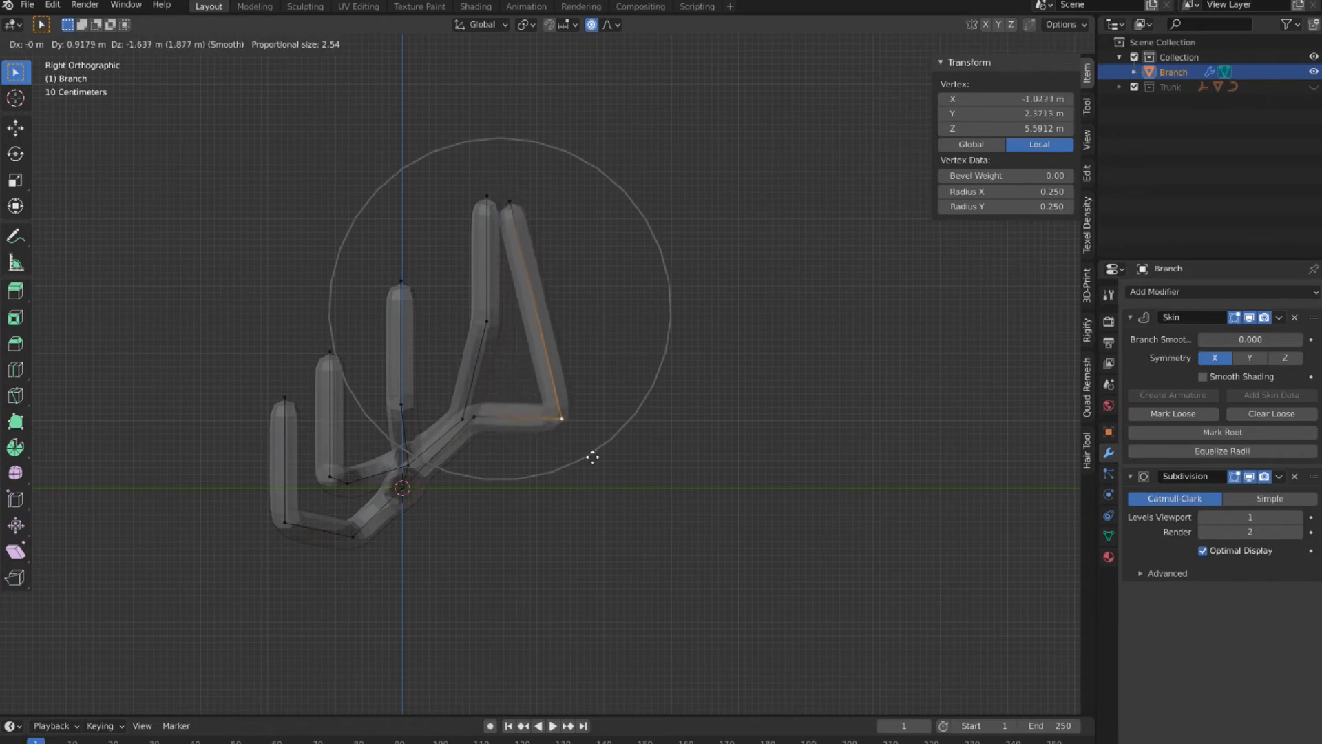
click(593, 455)
click(515, 202)
key(g)
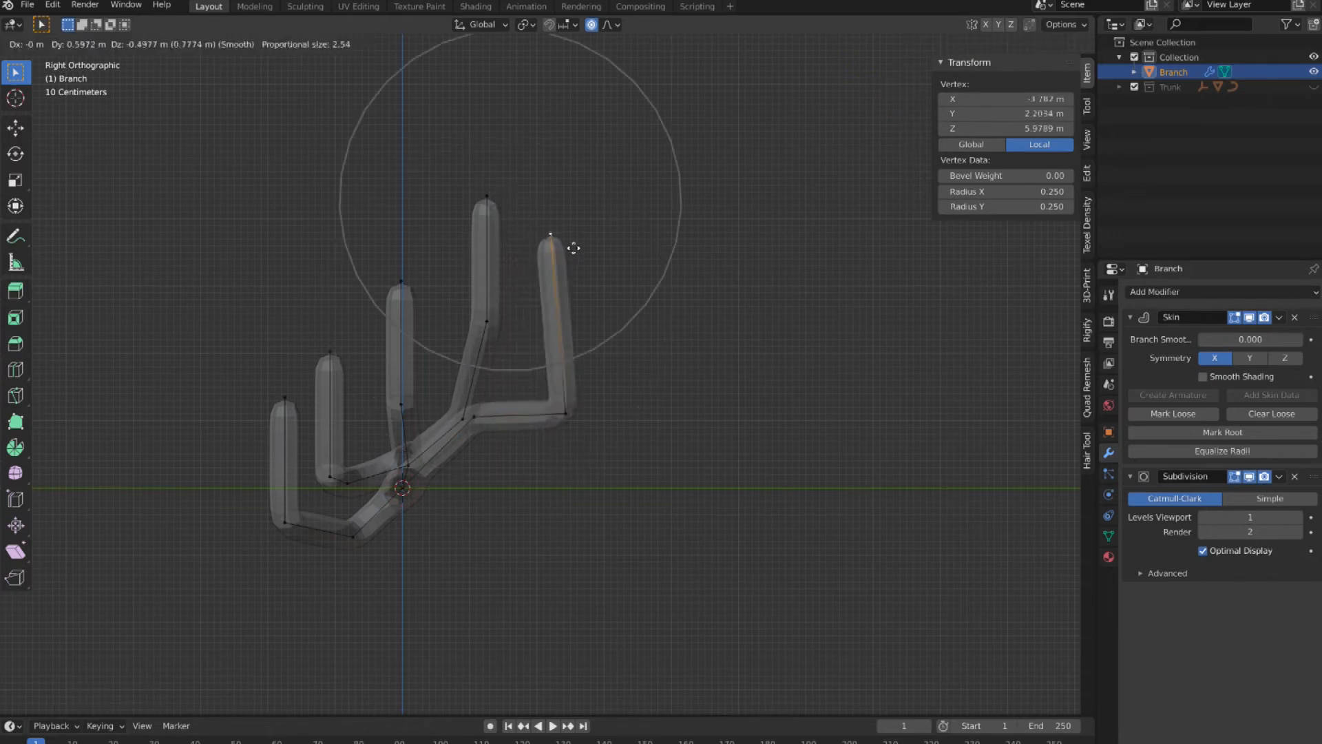
click(602, 279)
Lower the outer bend of the second positive-Y side branch slightly.
click(482, 324)
key(g)
click(487, 352)
Raise the inner bend of the first negative-Y side branch about 0.7 m.
middle_drag(425, 527, 404, 519)
middle_drag(217, 465, 237, 416)
click(242, 415)
key(g)
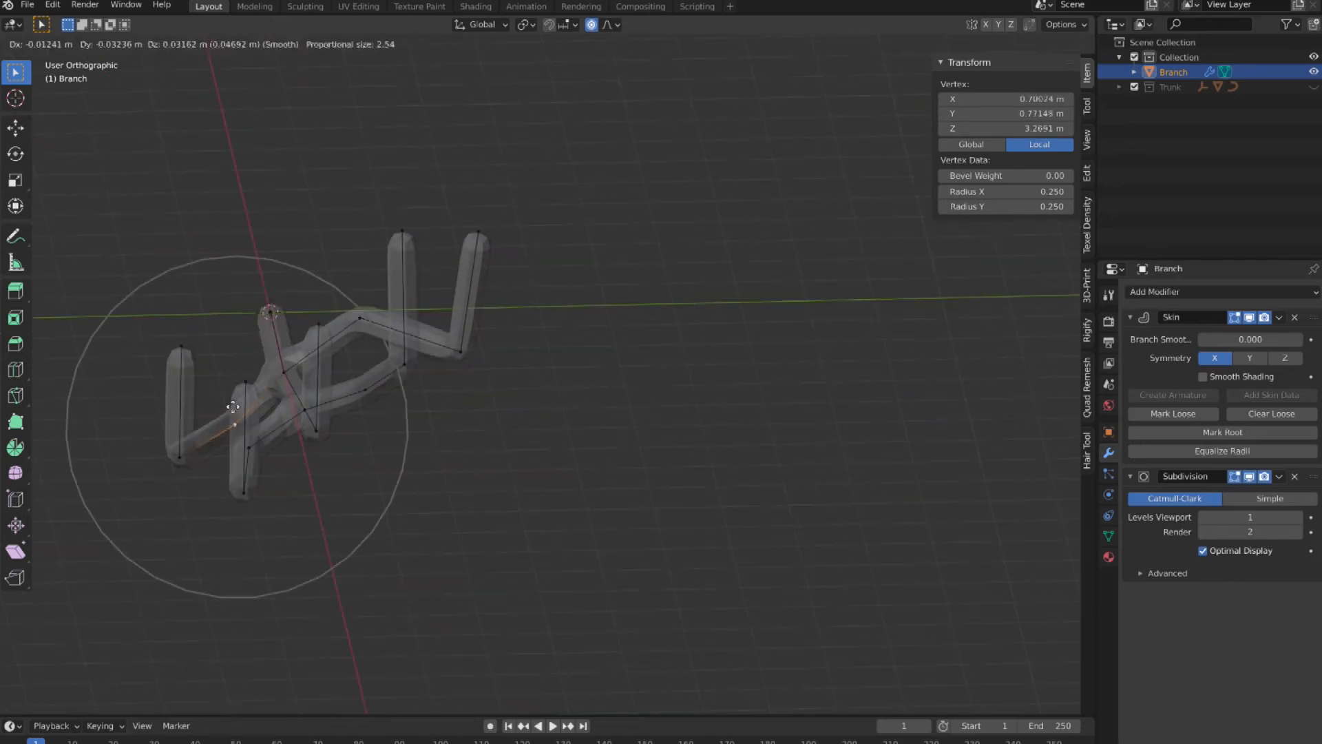
click(231, 367)
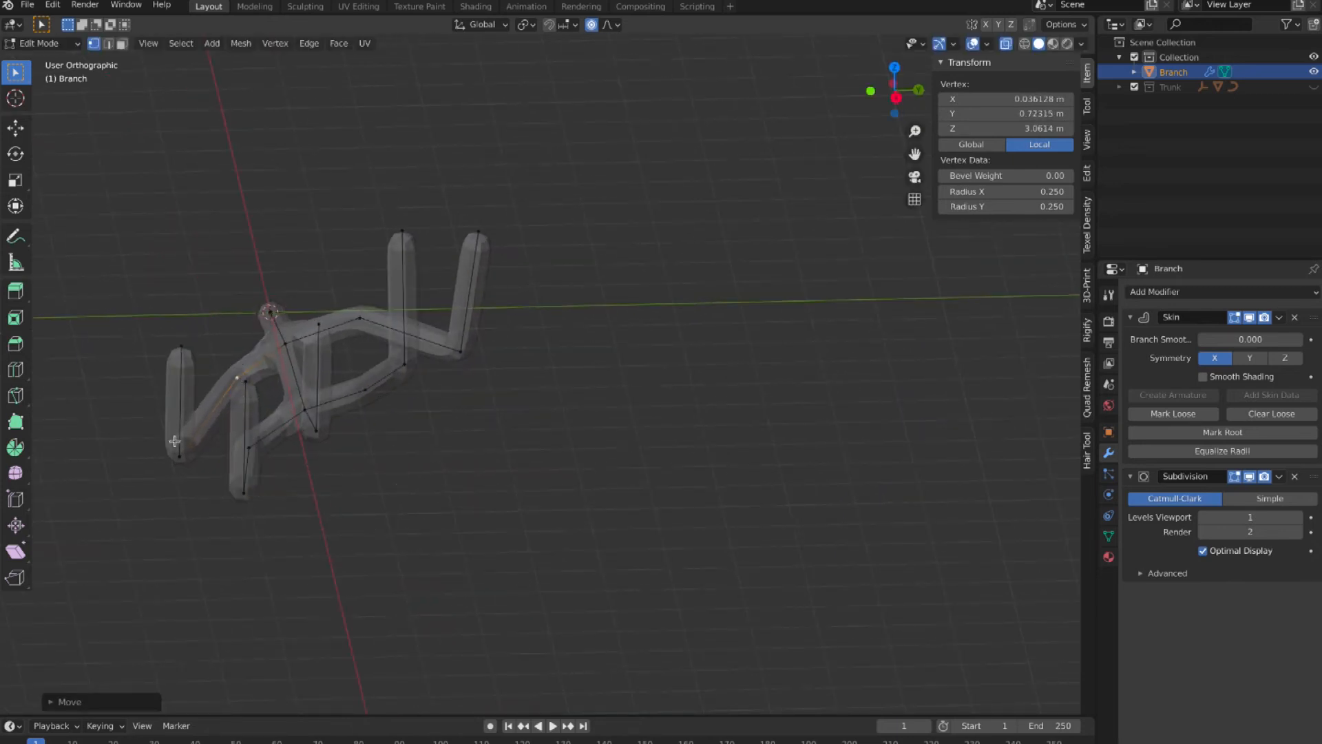
Raise the outer bend and tip of the first negative-Y side branch.
click(176, 444)
key(g)
click(172, 345)
key(g)
click(177, 296)
Raise the whole second negative-Y side branch about 0.87 m.
middle_drag(177, 295, 470, 469)
alt+click(444, 451)
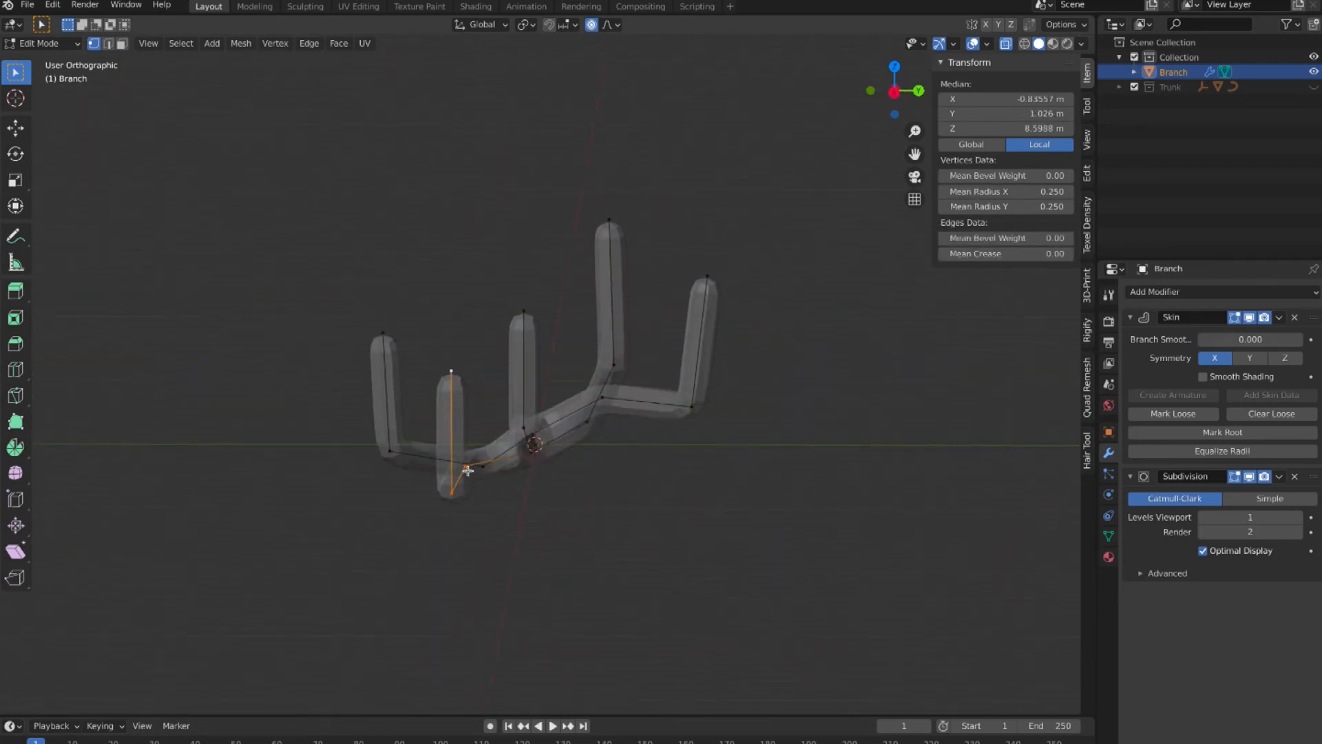
key(g)
click(514, 411)
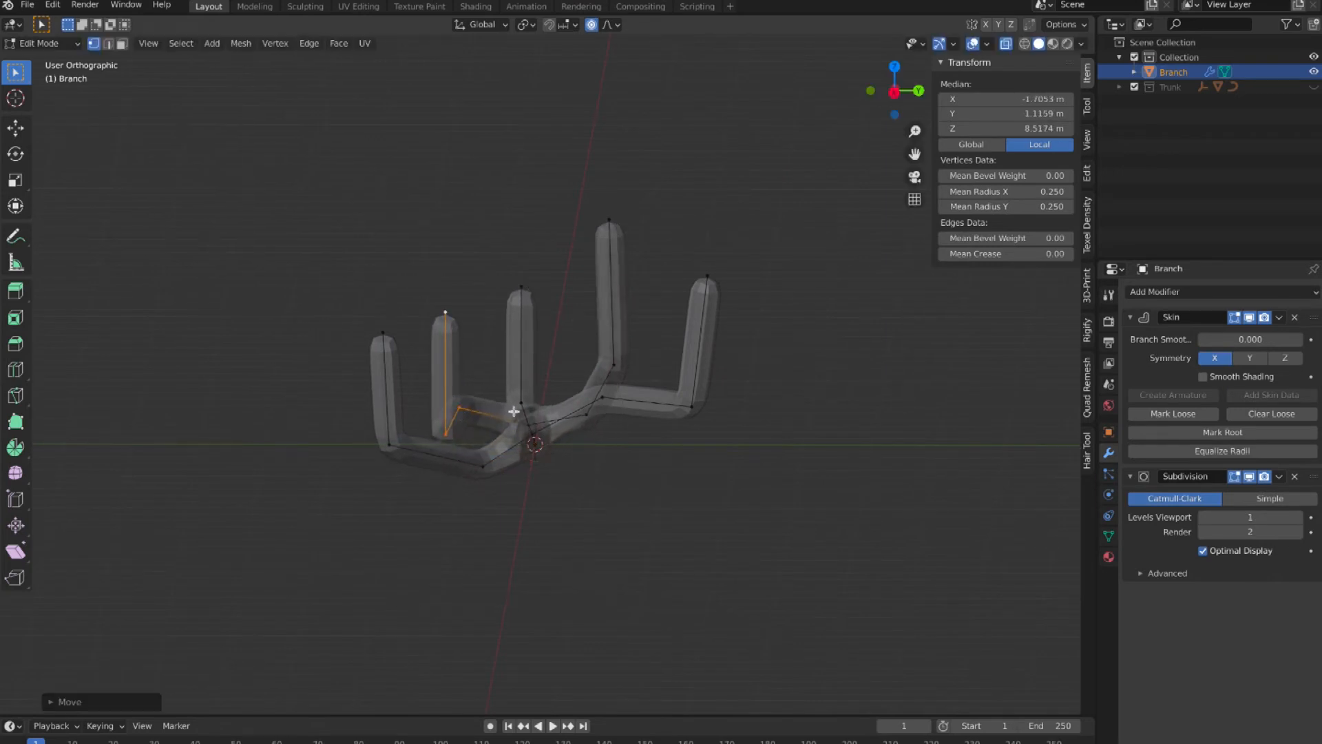
Lower the outer bend of the main stem along global Z with proportional editing on.
click(518, 406)
middle_drag(579, 418, 549, 431)
key(g)
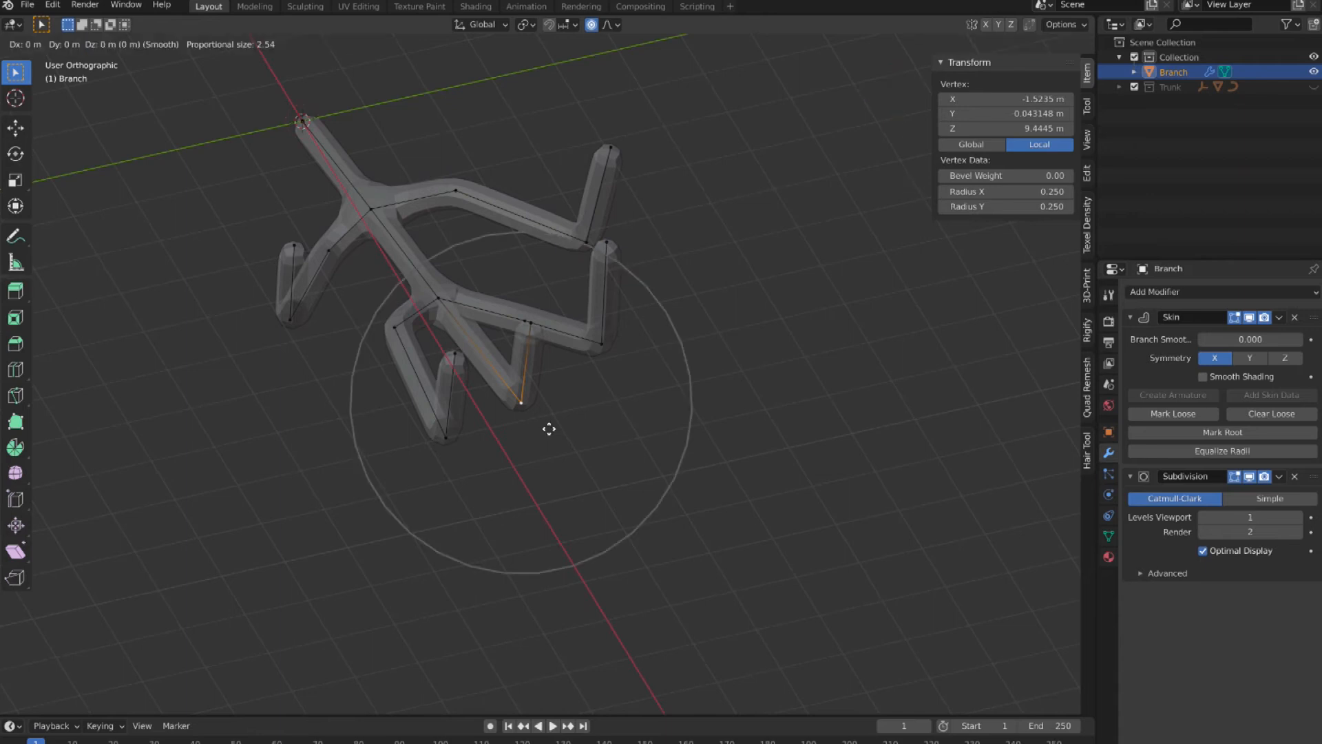
key(z)
click(537, 481)
With proportional editing turned off, move the outer bend and tip of the second negative-Y side branch about 0.75 m outward along Y.
middle_drag(523, 451, 460, 448)
click(453, 446)
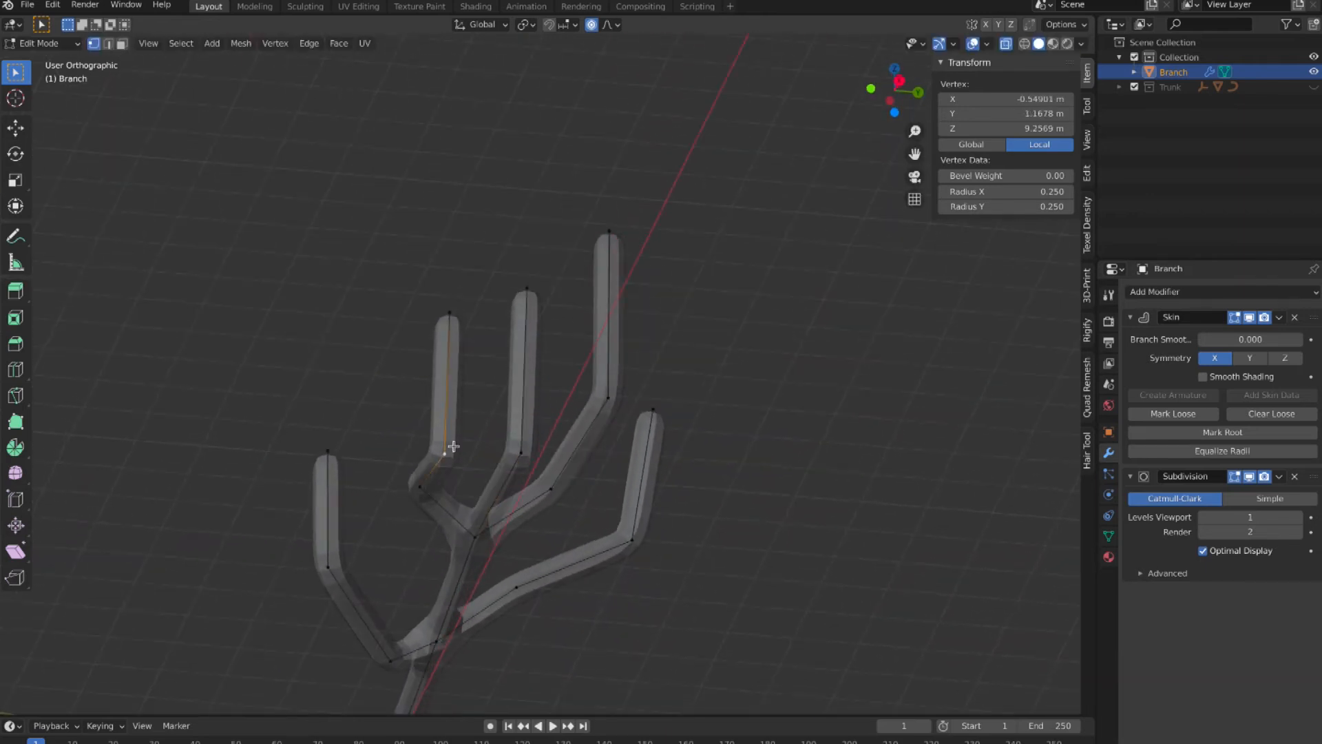
key(g)
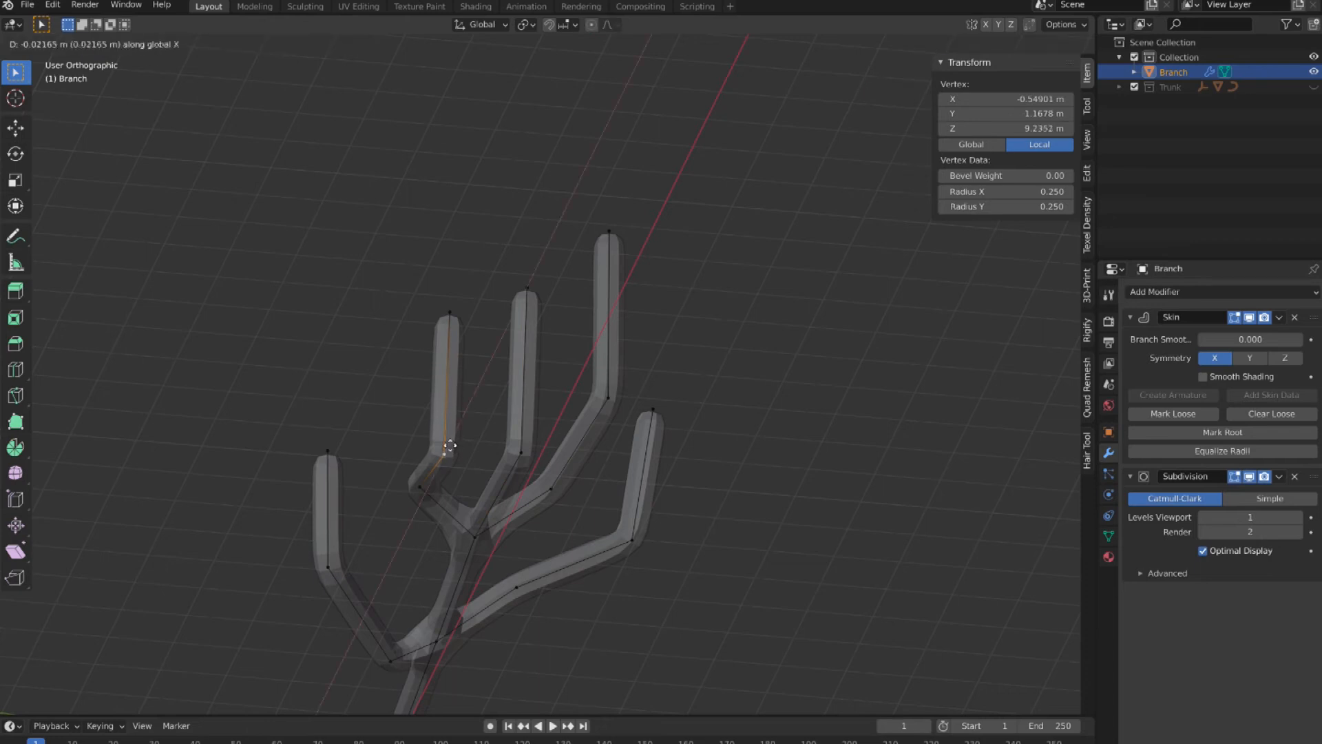
click(407, 430)
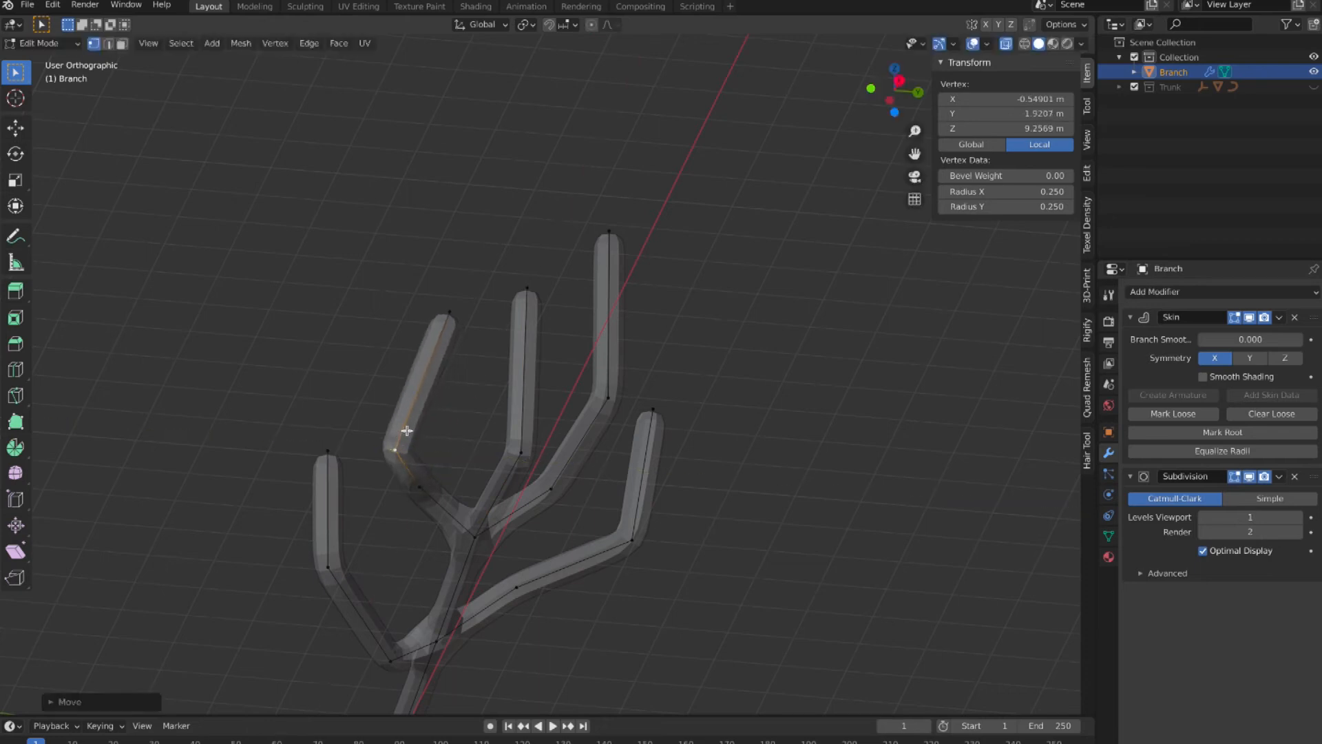
click(451, 319)
key(g)
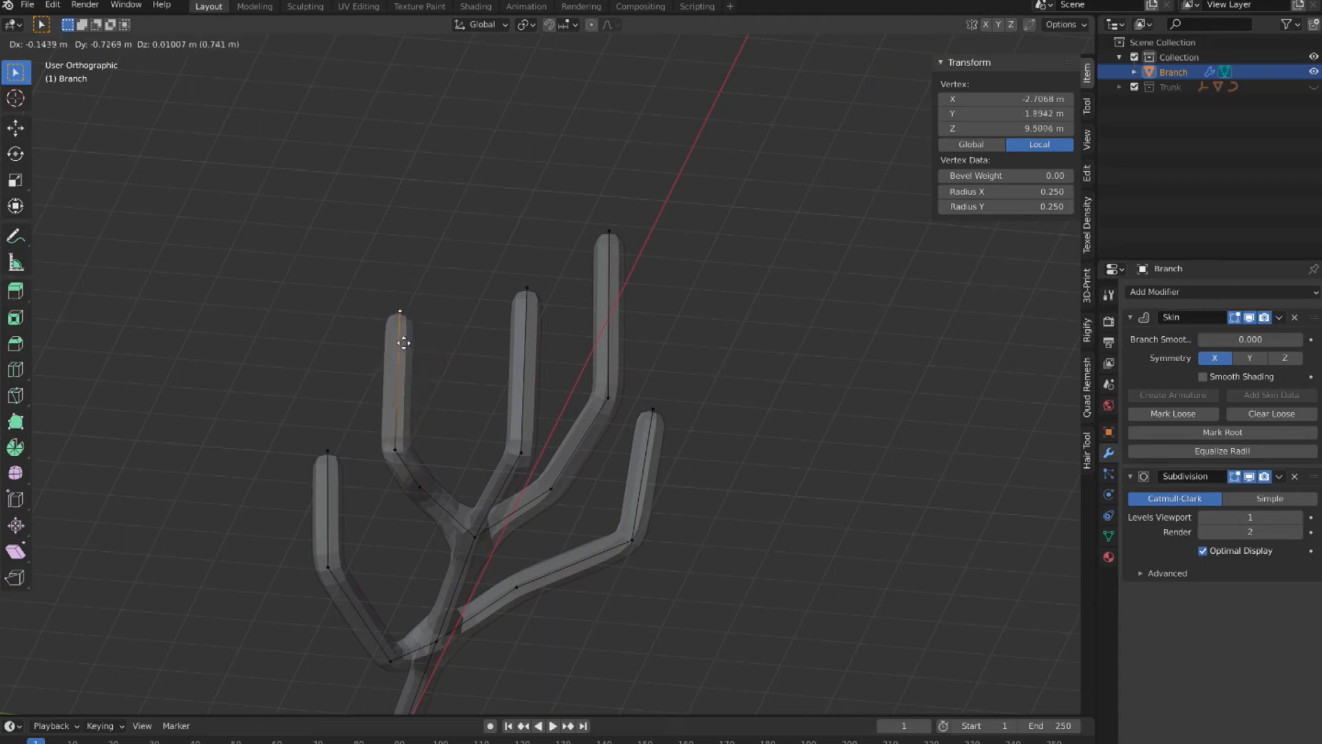
click(477, 349)
Move the tip of the second positive-Y side branch outward, and shift its outer bend about 0.49 m outward as well.
middle_drag(477, 349, 480, 348)
click(547, 259)
middle_drag(558, 295, 548, 260)
key(g)
click(581, 318)
middle_drag(580, 318, 581, 416)
click(569, 417)
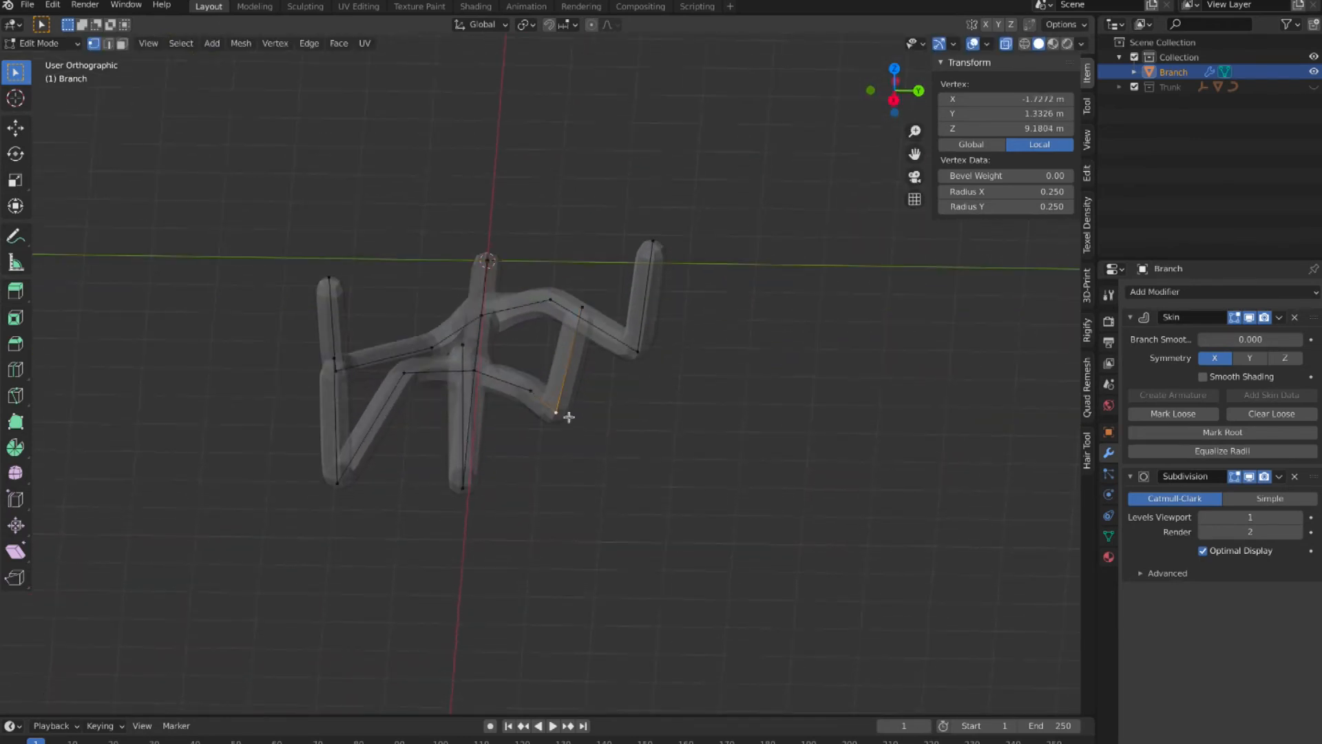
key(g)
click(602, 413)
Select the tip vertices of all five branches.
middle_drag(637, 401, 563, 343)
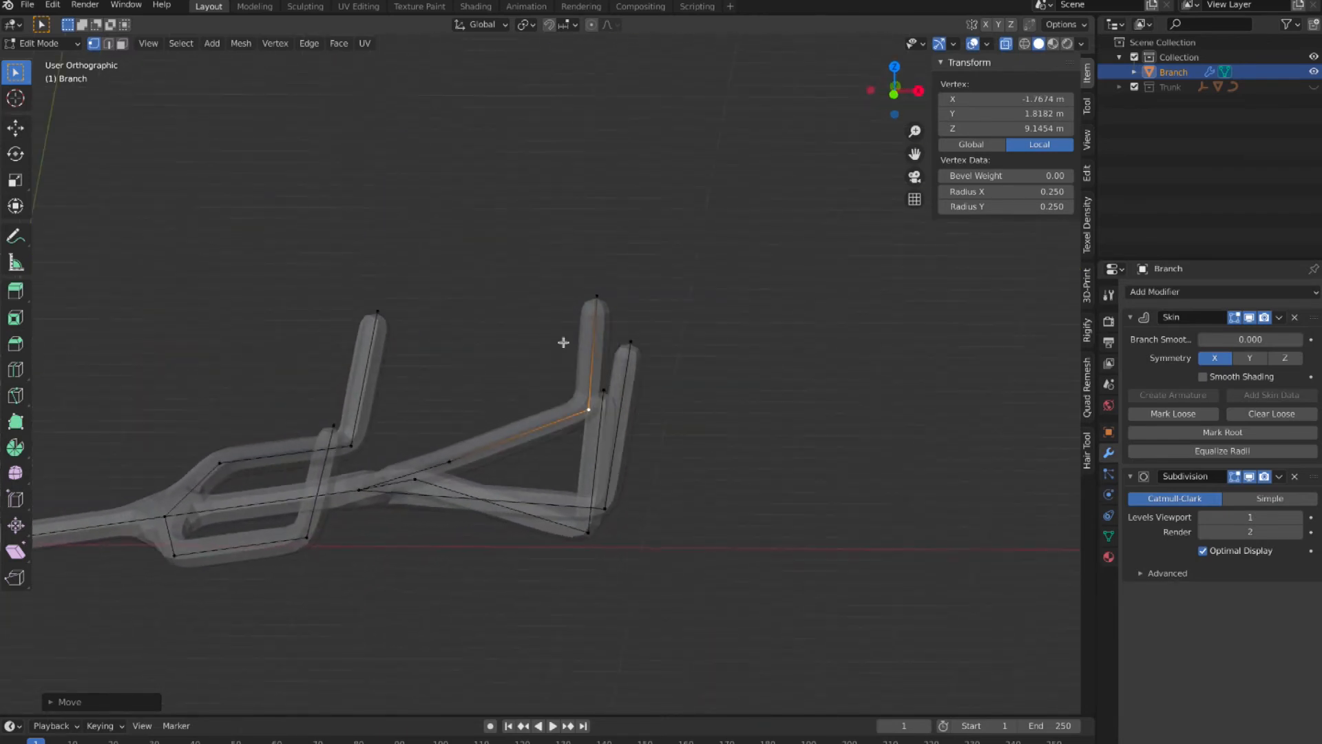
middle_drag(258, 156, 361, 219)
middle_drag(533, 217, 500, 245)
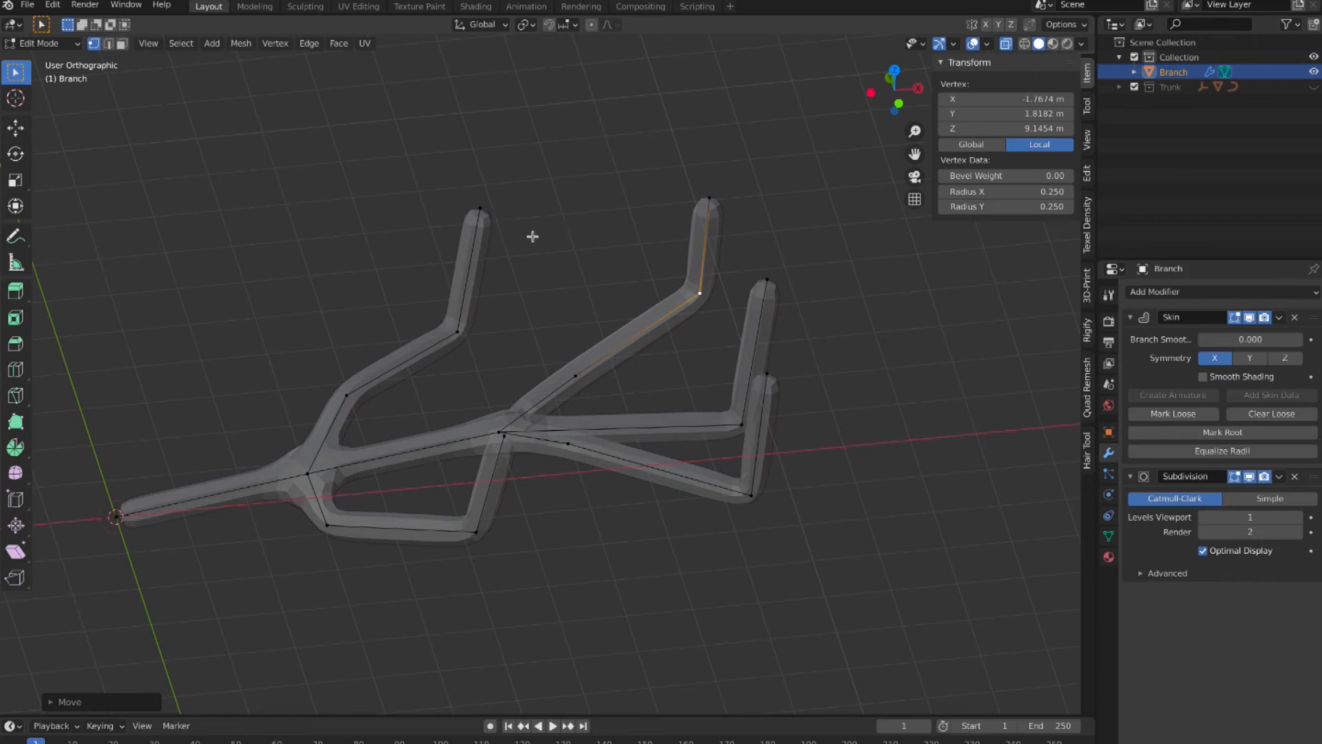
middle_drag(523, 232, 480, 220)
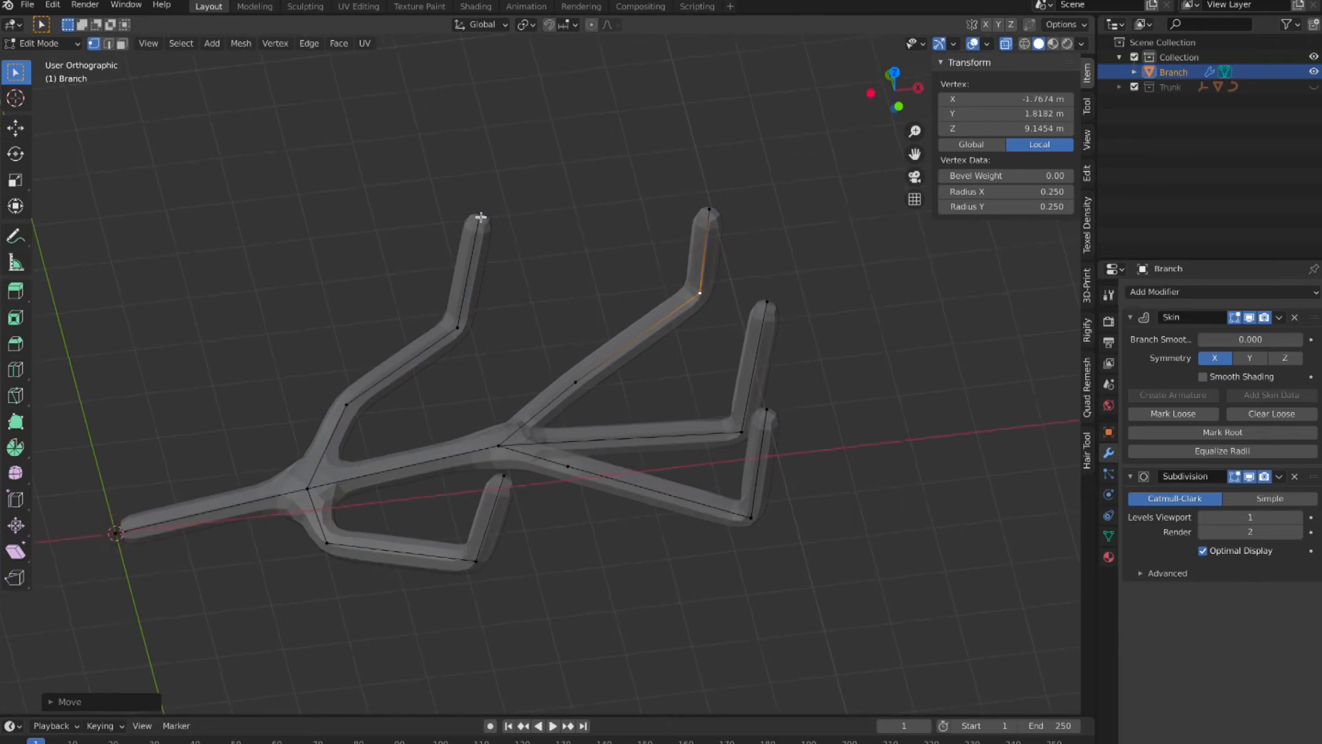
click(480, 217)
shift+click(709, 209)
middle_drag(832, 367, 841, 375)
click(610, 509)
middle_drag(610, 509, 623, 508)
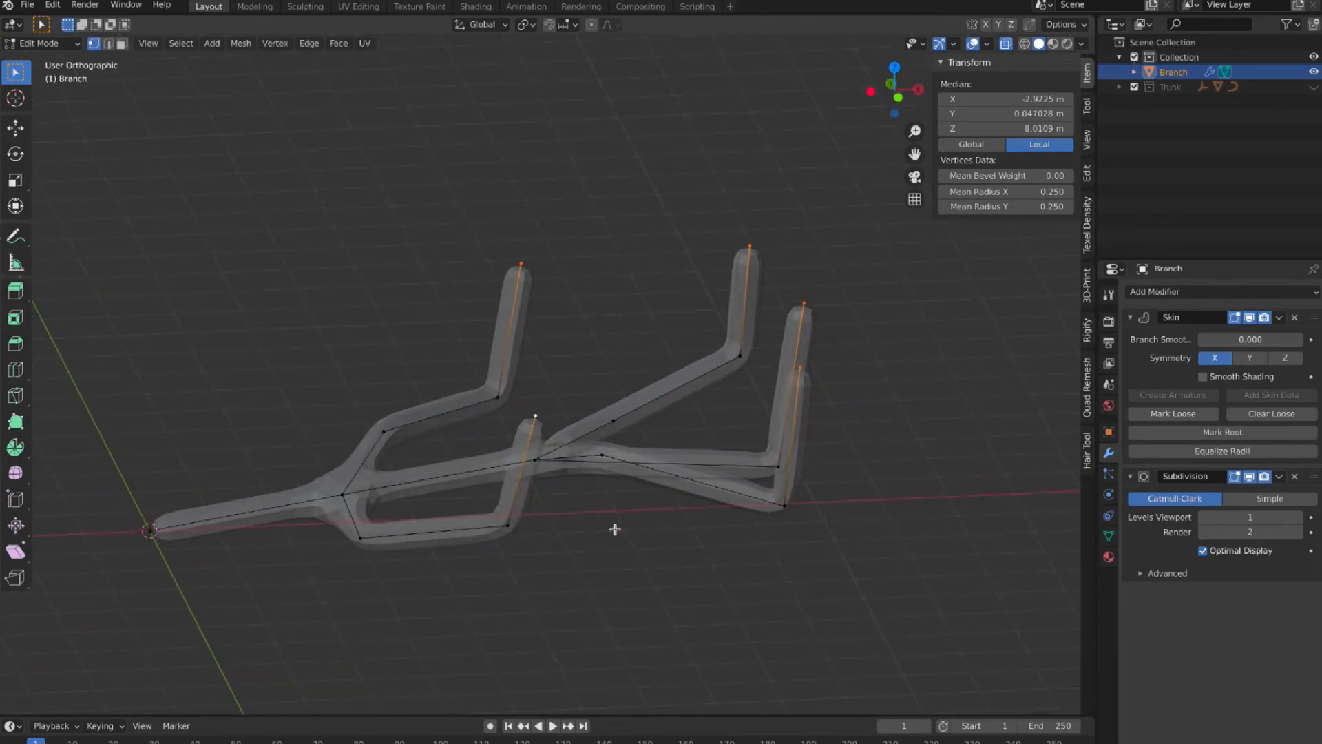
Try scaling the skin radius of the five tips to 0.136 without proportional editing.
key(s)
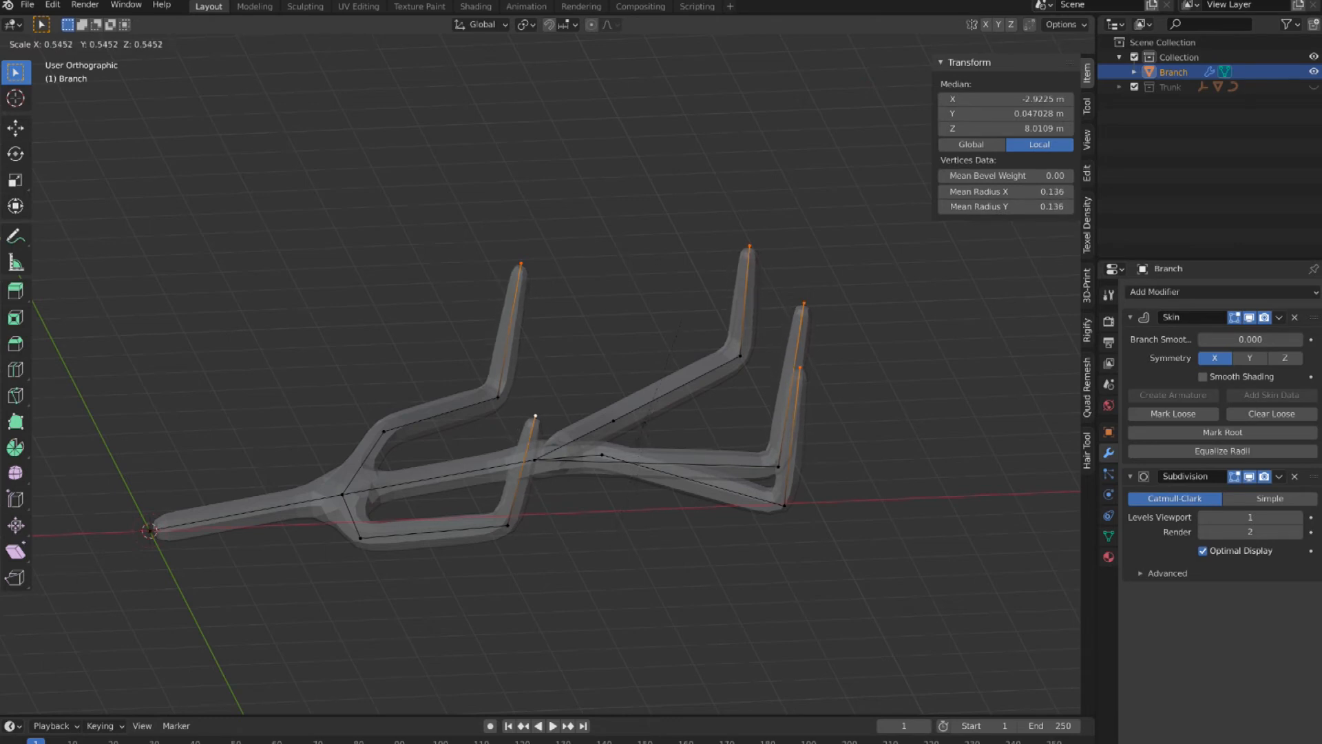
click(735, 374)
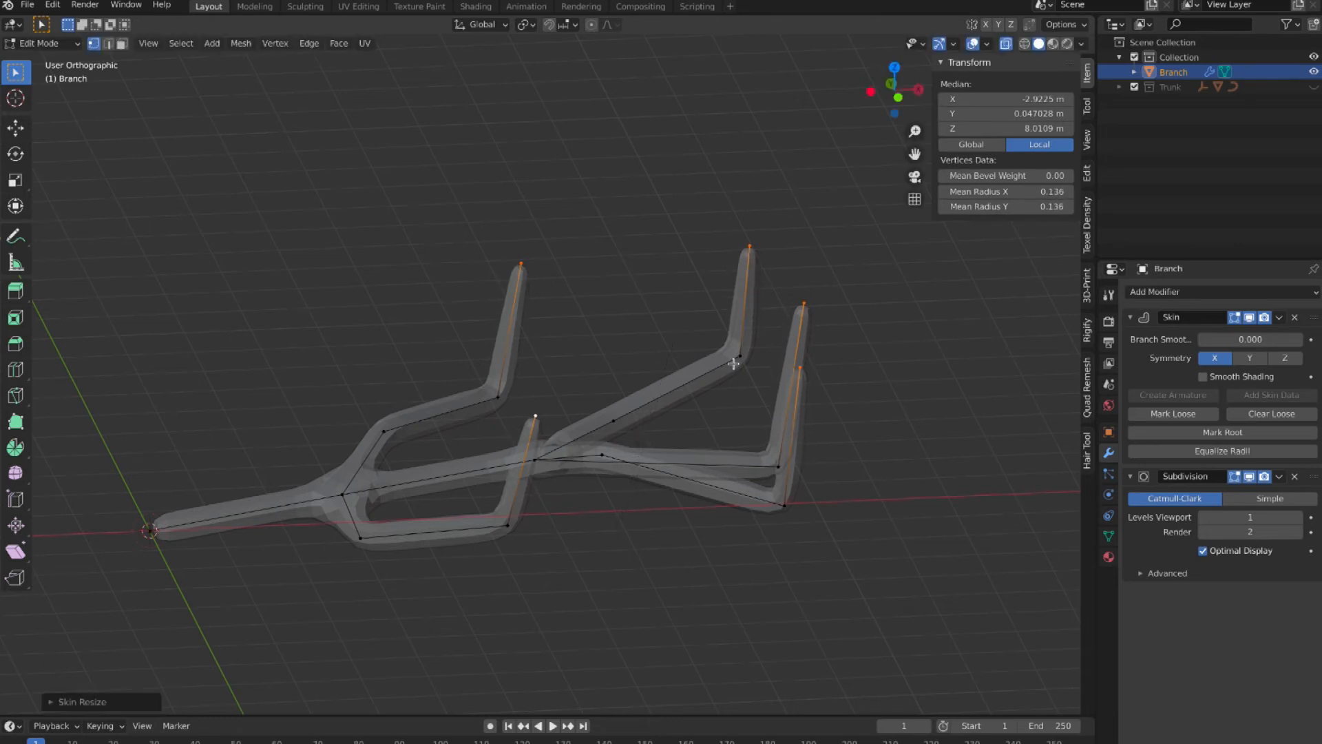
middle_drag(733, 363, 732, 364)
key(ctrl+z)
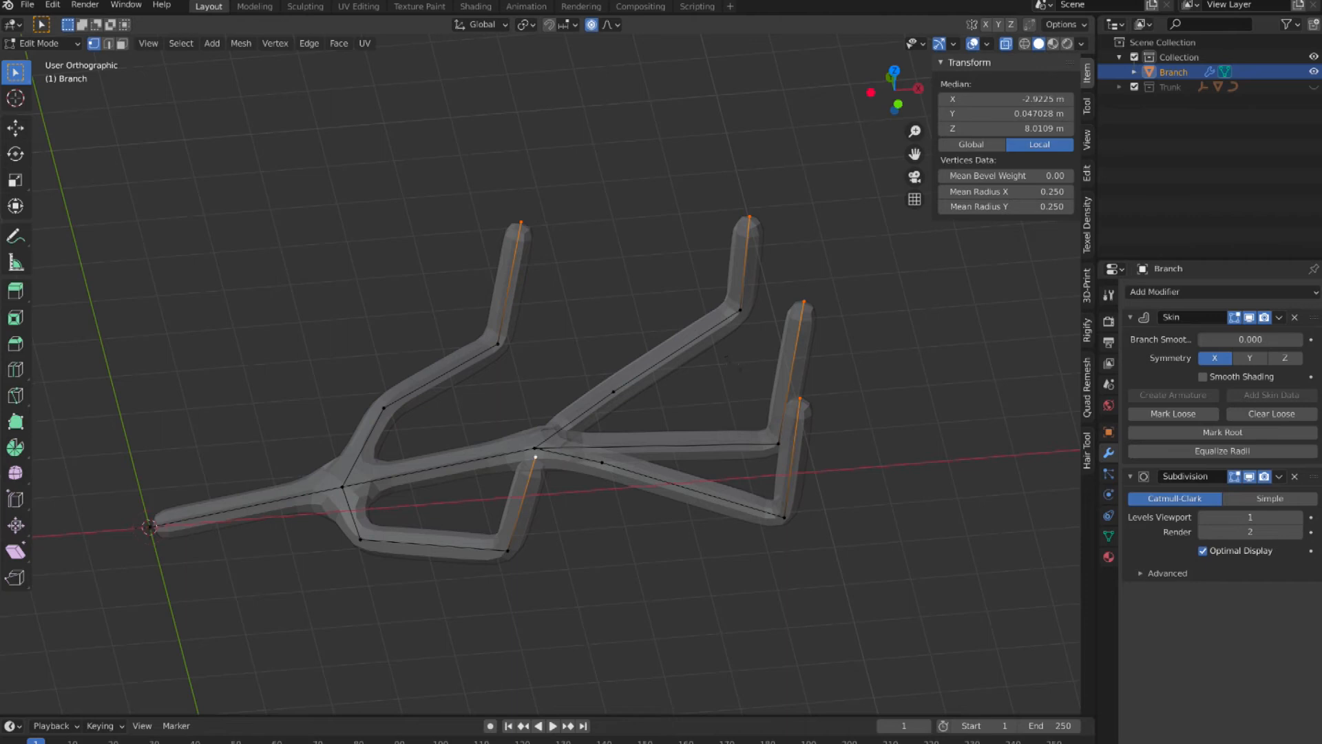
Scale the skin radius of the five tips to about 0.133 with proportional editing on and a proportional size of 4.92.
key(s)
scroll(709, 355, down, 6)
click(695, 353)
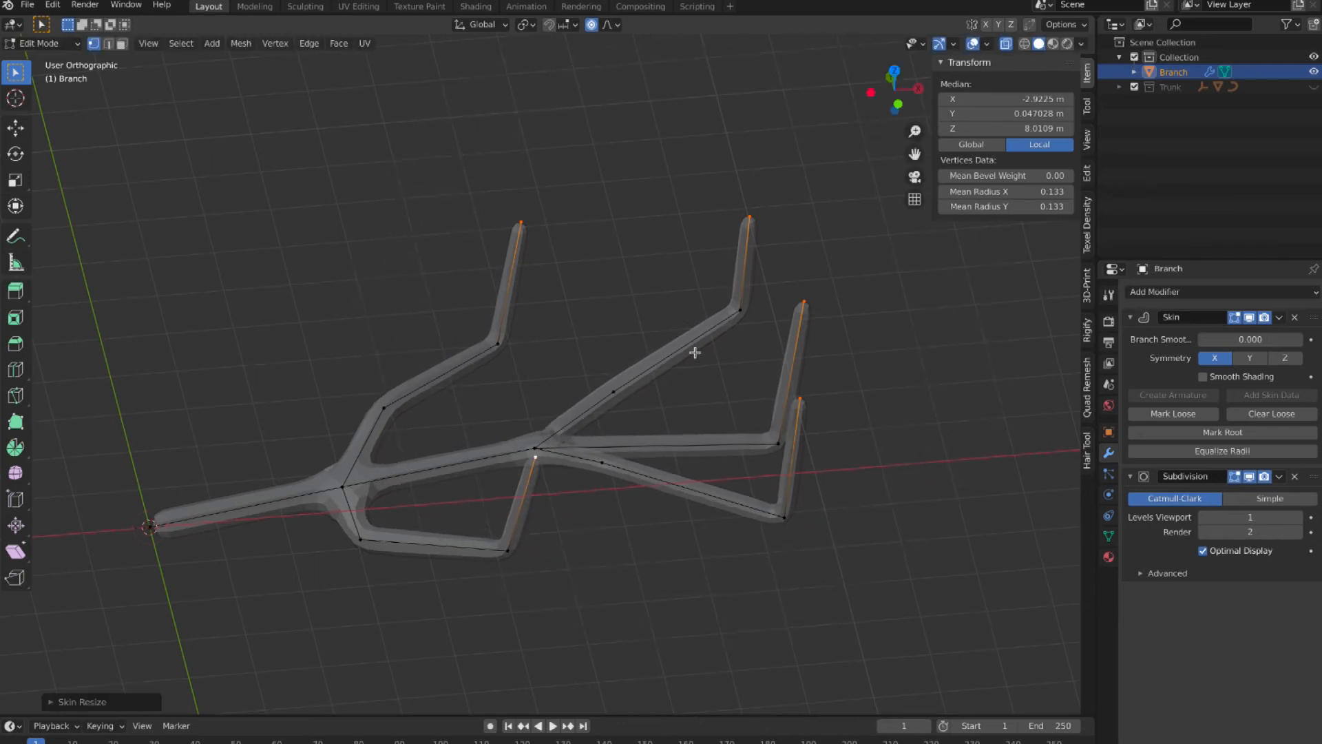
With proportional editing off, raise the main stem's outer bend about 0.84 m and pull it back toward the branch base.
mouse_move(695, 353)
middle_down()
mouse_move(761, 392)
mouse_move(785, 435)
middle_up()
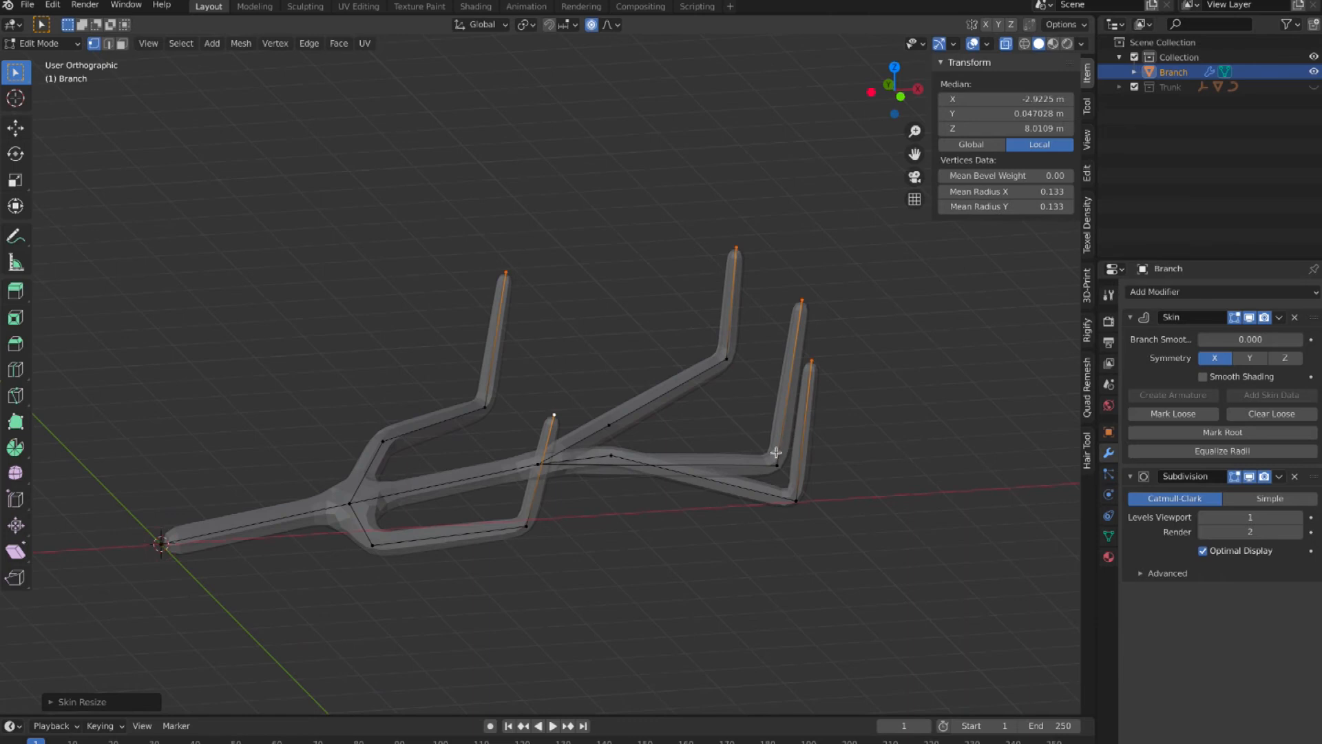
click(781, 461)
key(ctrl+a)
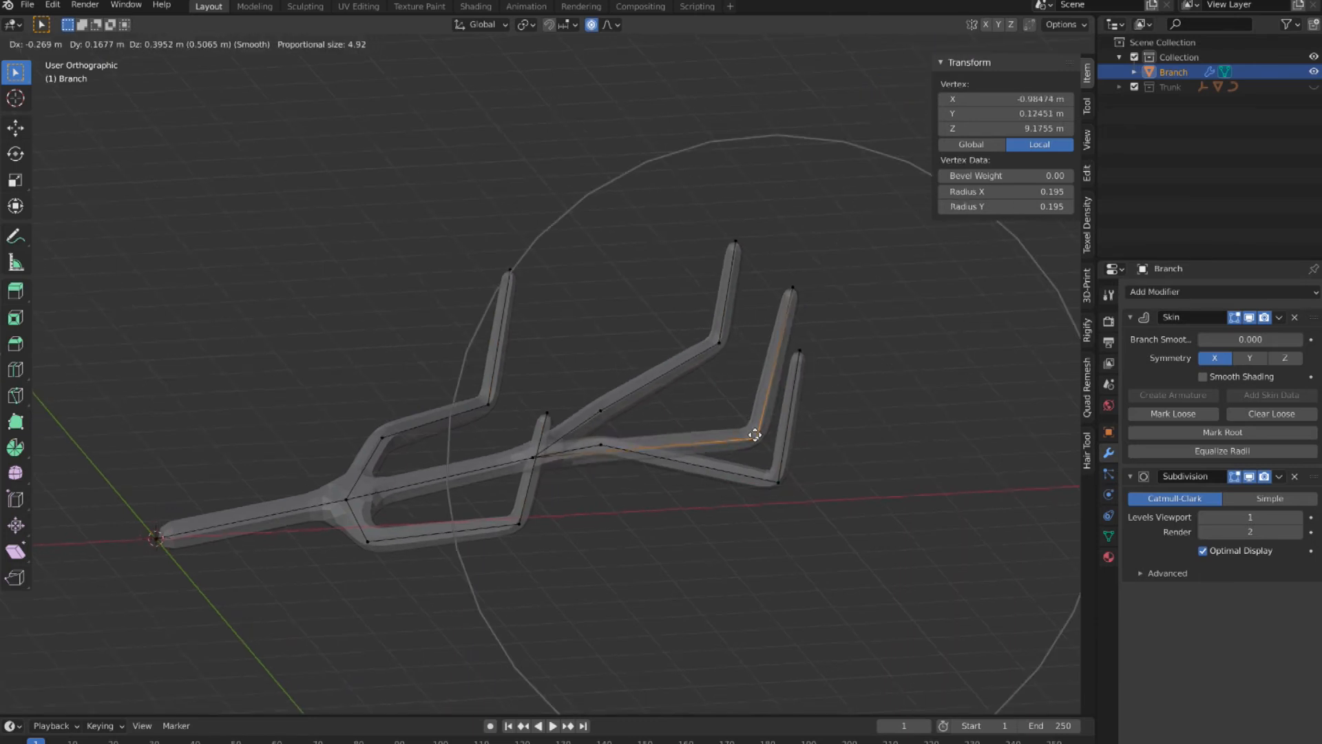
key(Escape)
key(g)
key(x)
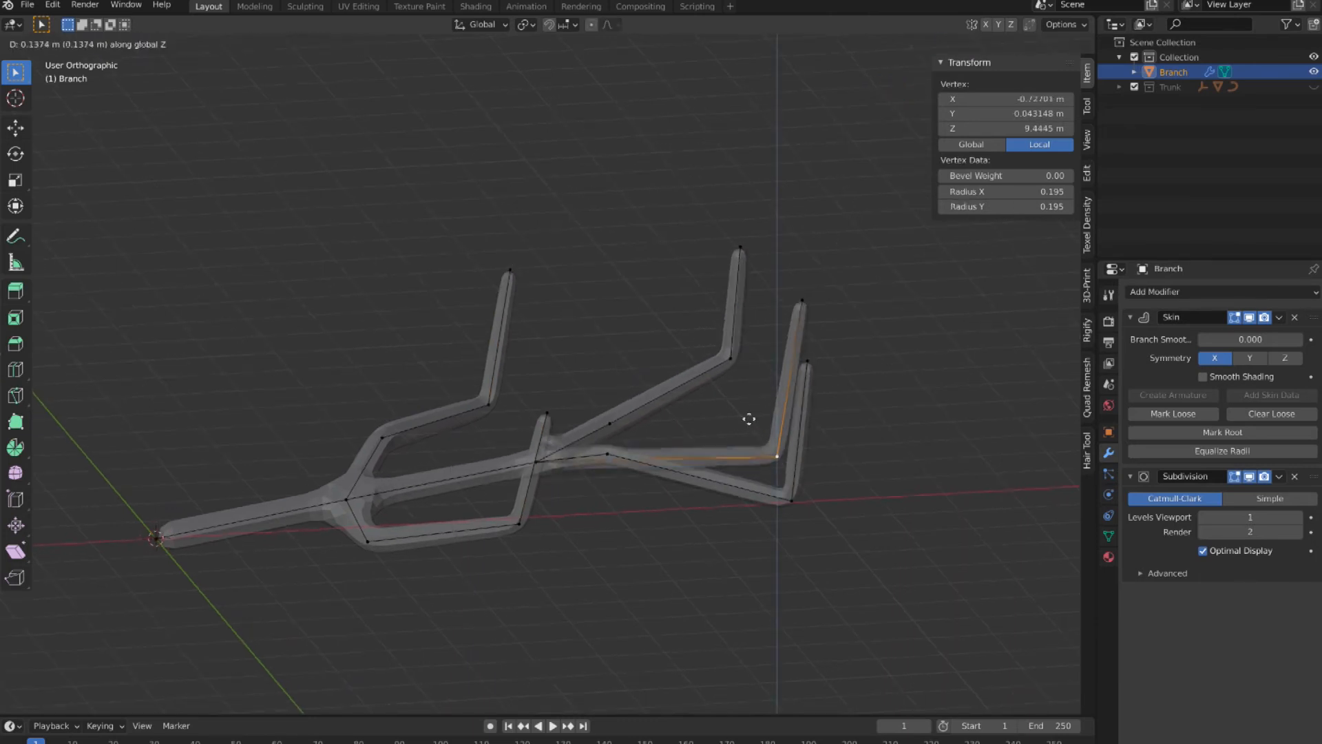
click(784, 411)
key(g)
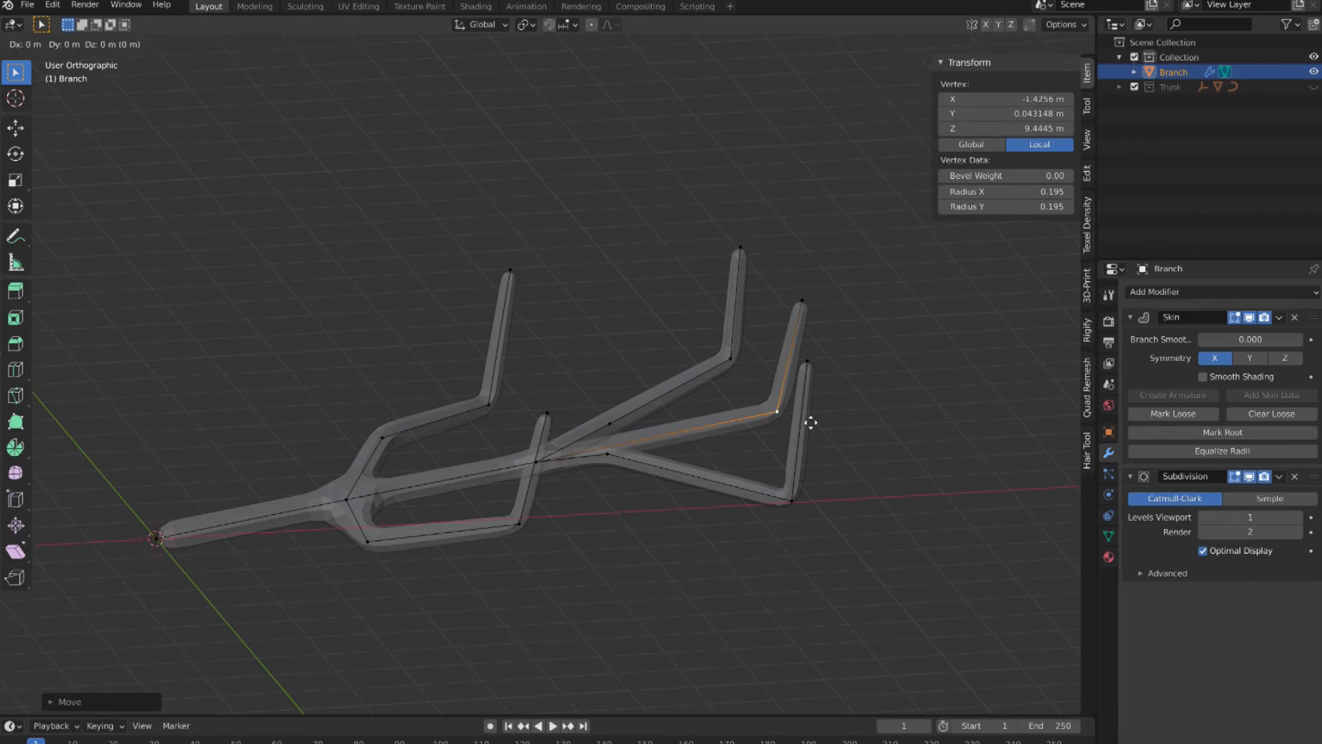
key(y)
click(762, 434)
middle_drag(788, 437, 749, 481)
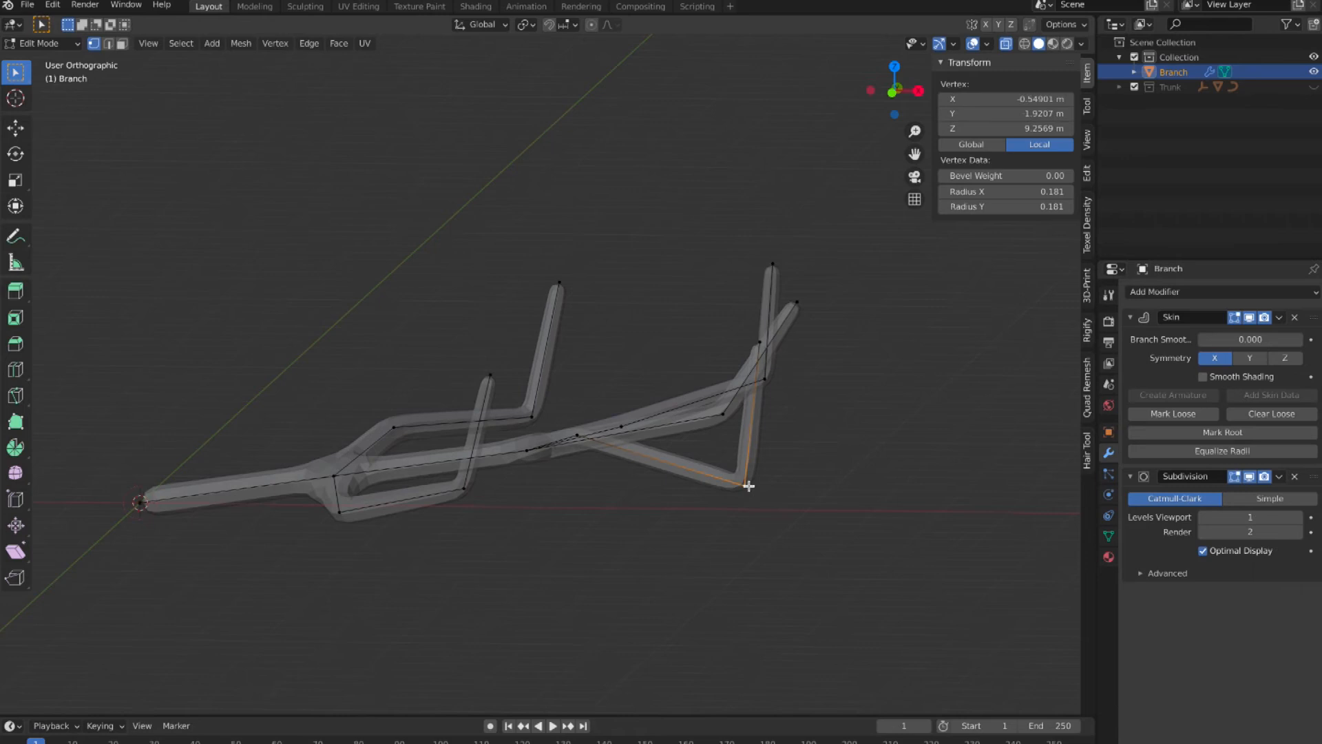
Pull the bends of the two outer twigs at the branch's end fork toward the branch base and return to Object Mode.
click(748, 480)
key(g)
click(702, 456)
middle_drag(702, 442, 58, 64)
click(701, 343)
key(g)
click(653, 338)
click(71, 43)
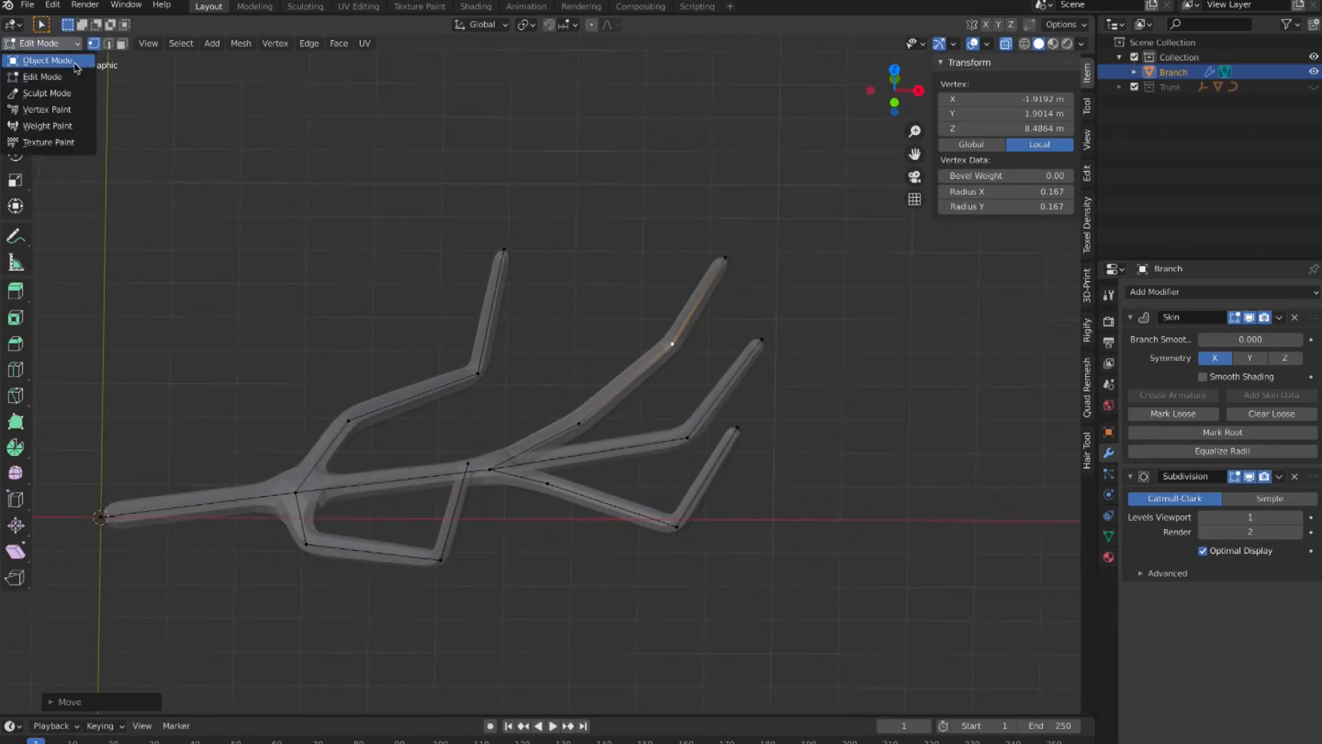
click(73, 60)
Turn off X-ray display, deselect the branch and unhide the Trunk collection.
key(alt+z)
click(396, 235)
mouse_move(395, 234)
middle_down()
mouse_move(389, 254)
mouse_move(406, 254)
middle_up()
scroll(390, 255, down, 6)
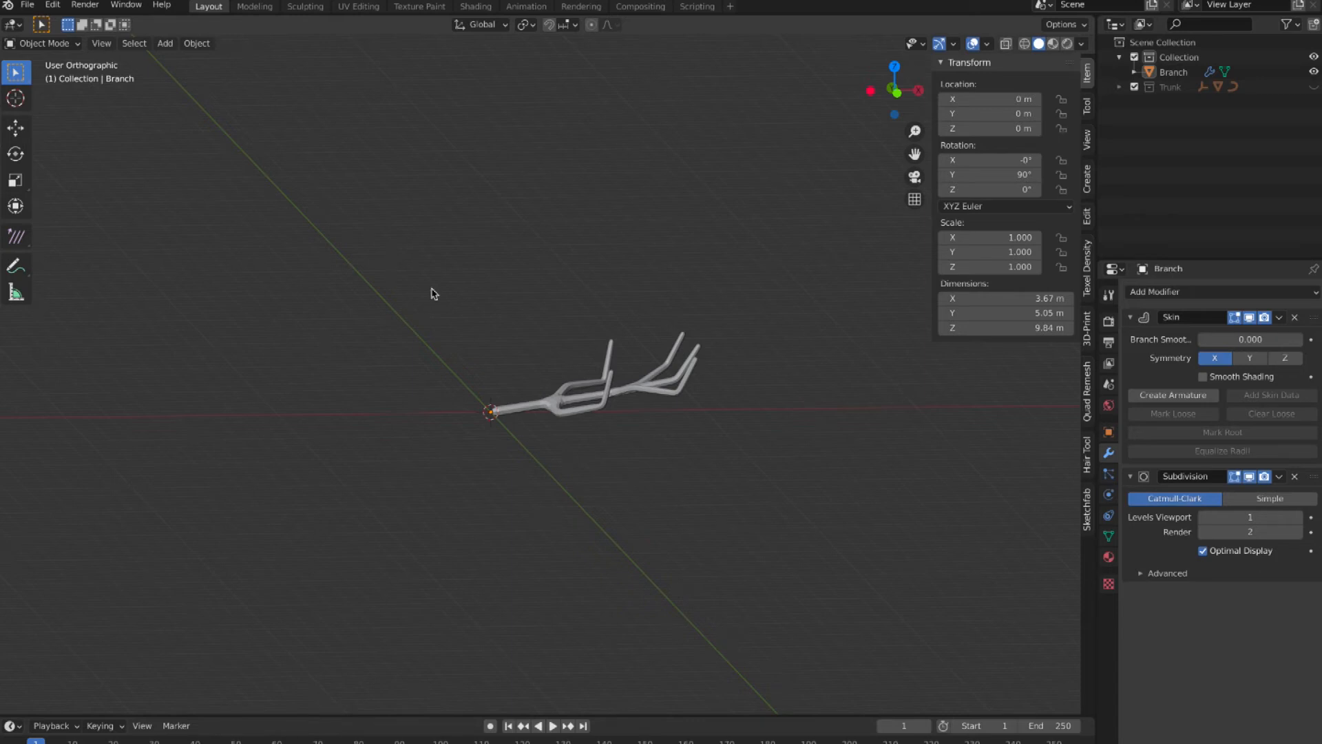
click(1313, 87)
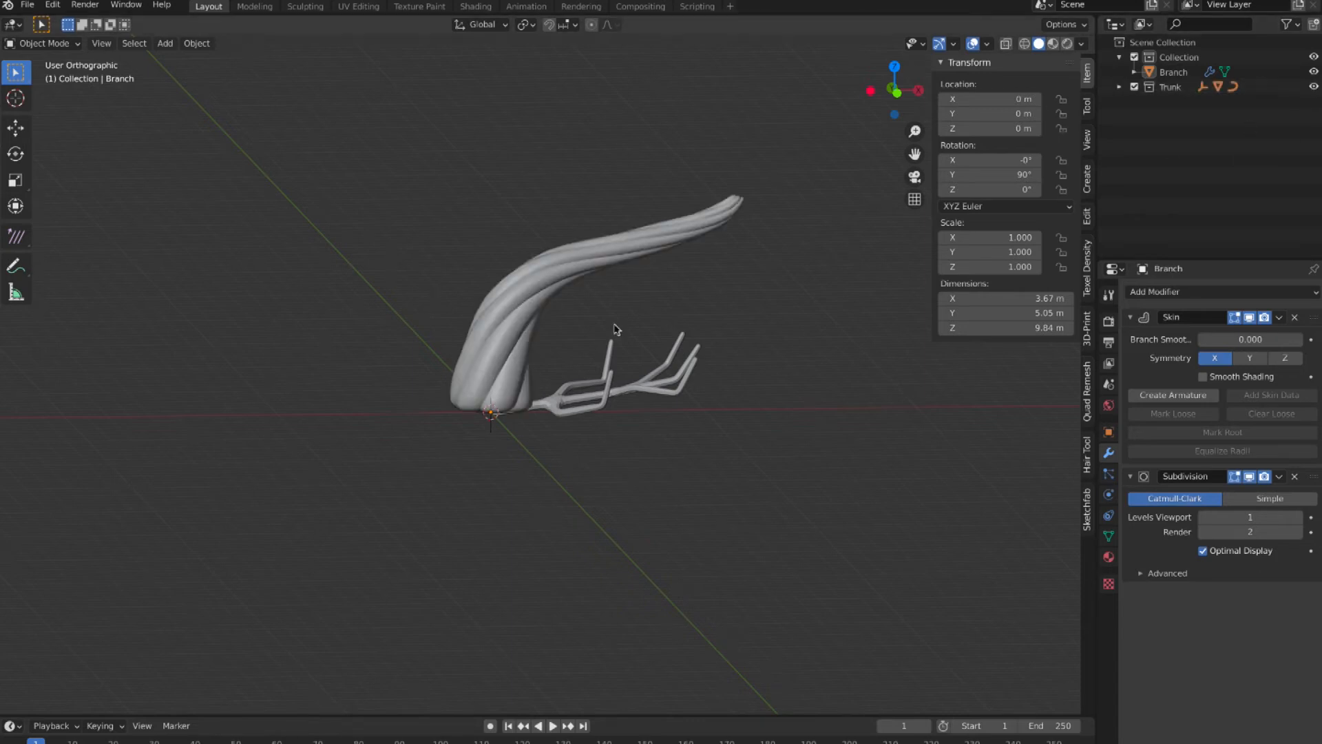
Scale the Branch object uniformly to about 0.426 of its size so it suits the trunk.
click(596, 392)
scroll(637, 431, up, 5)
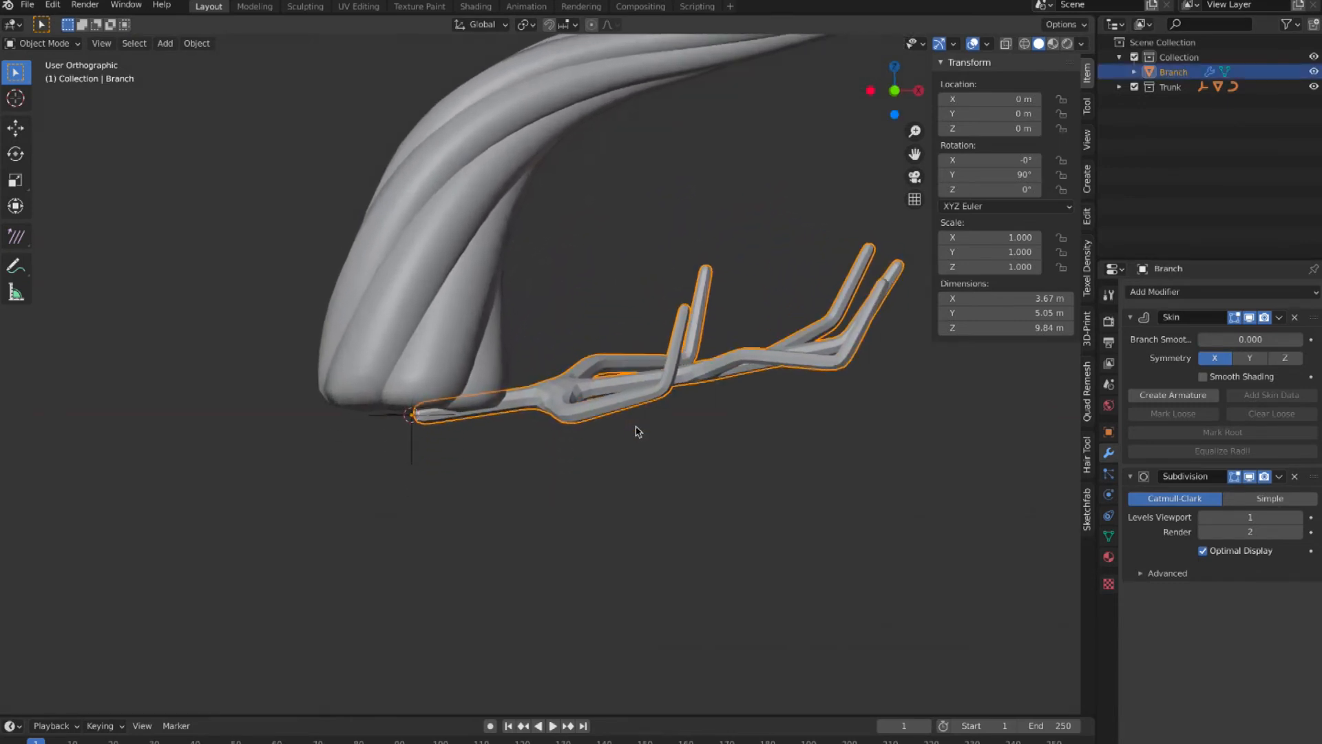
key(s)
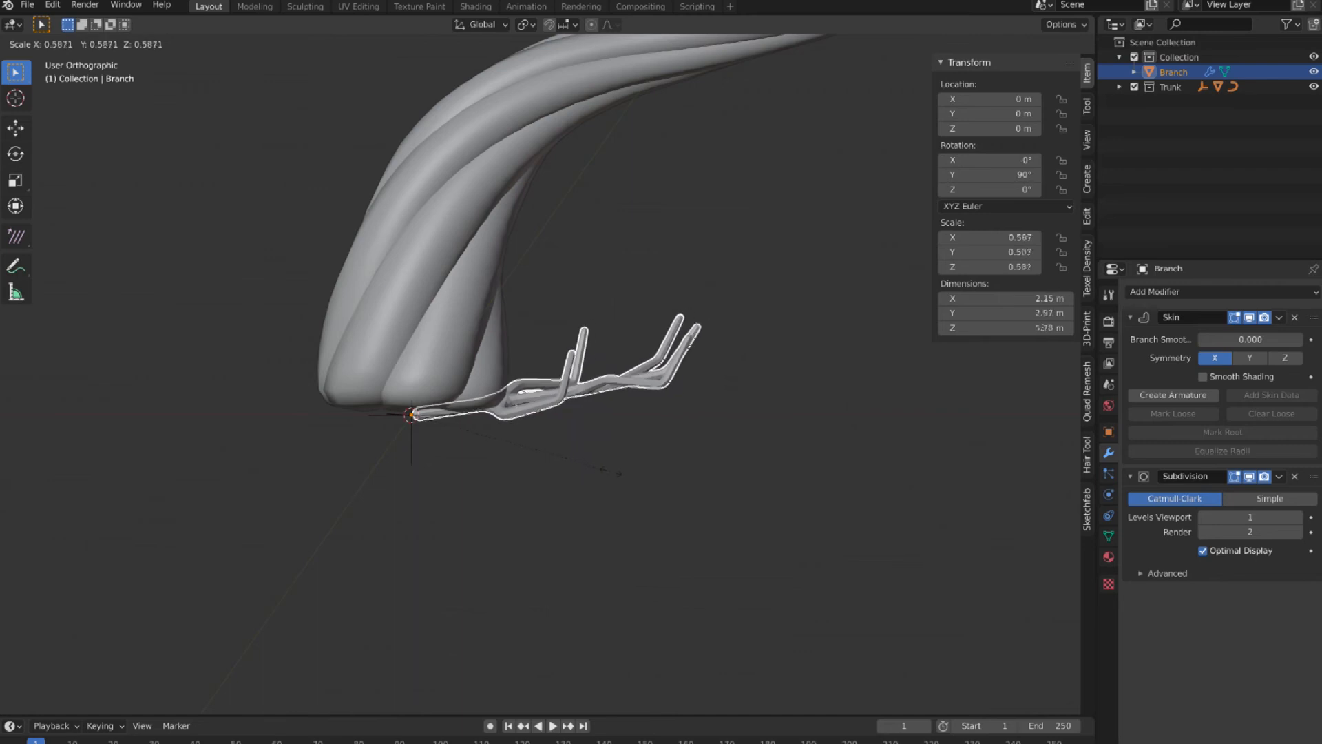
click(564, 472)
middle_drag(572, 467, 572, 471)
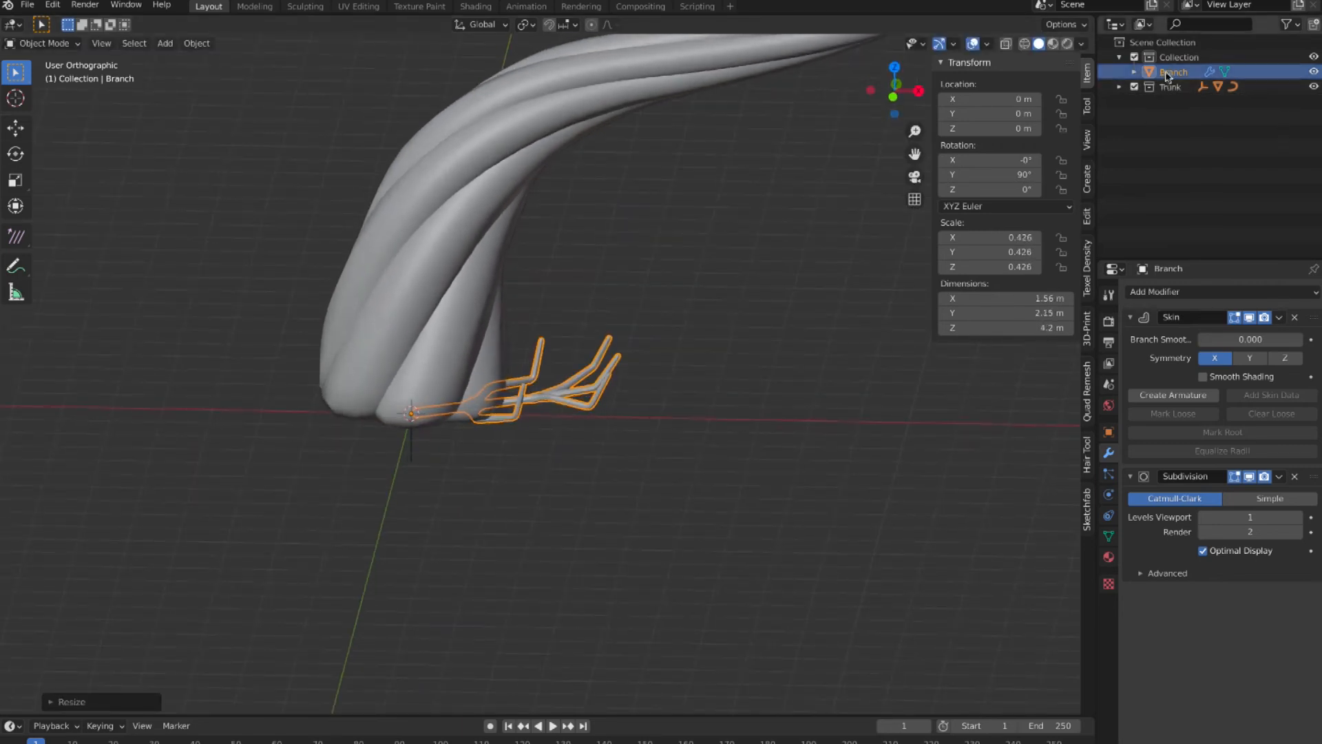
Rename the collection that holds the branch object to "Branch".
click(1120, 58)
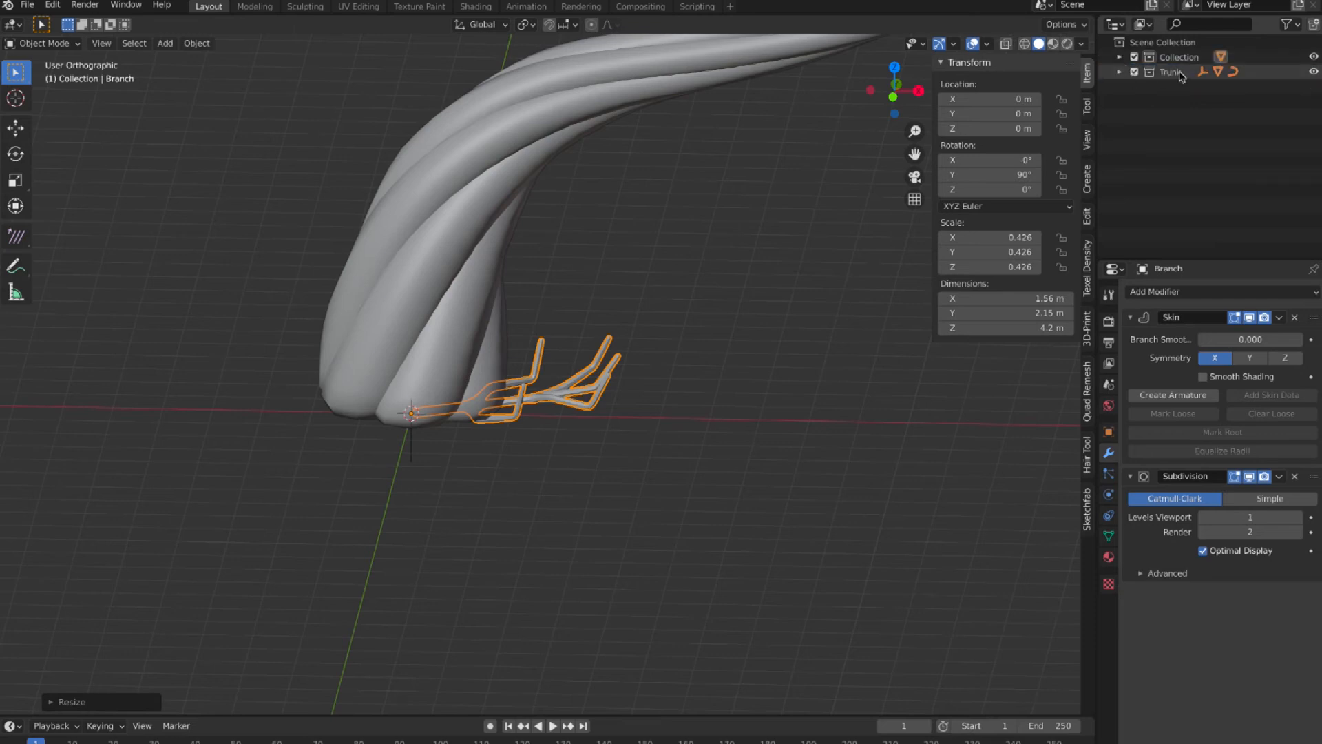
double_click(1178, 58)
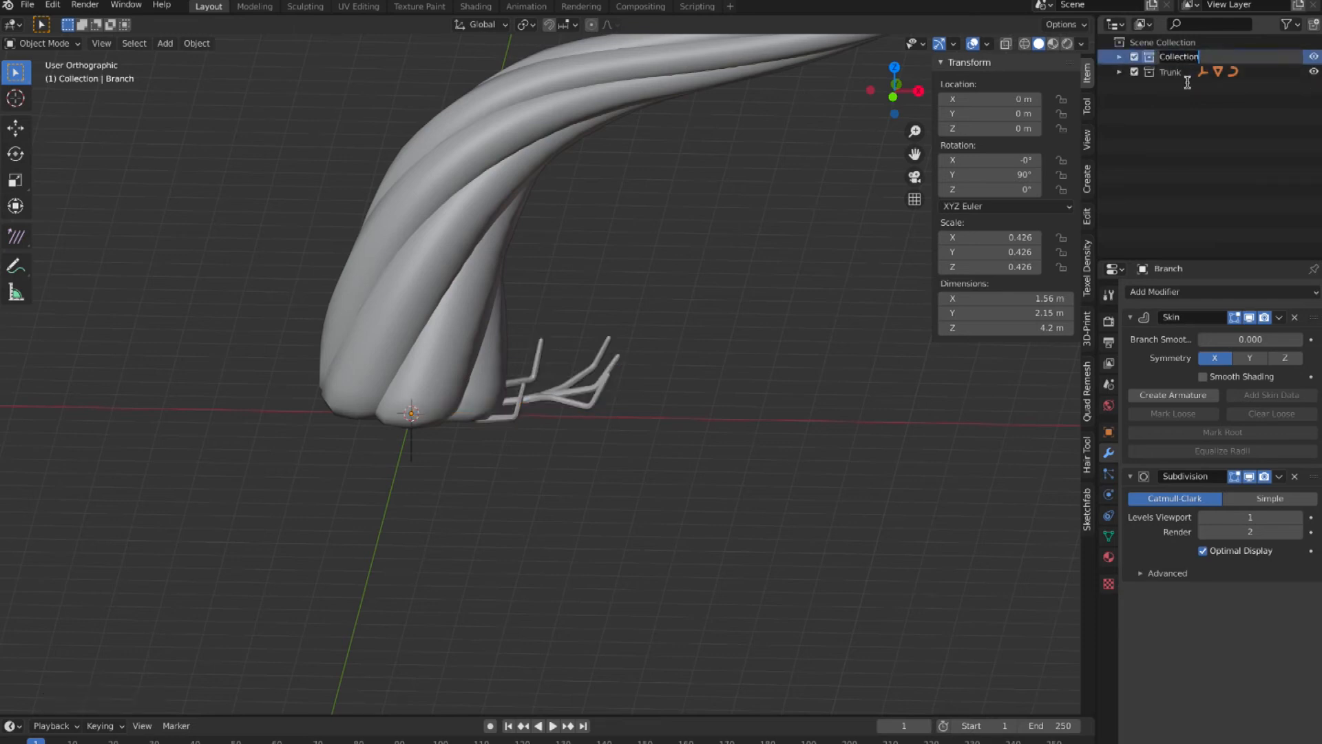
text(Branch)
key(Return)
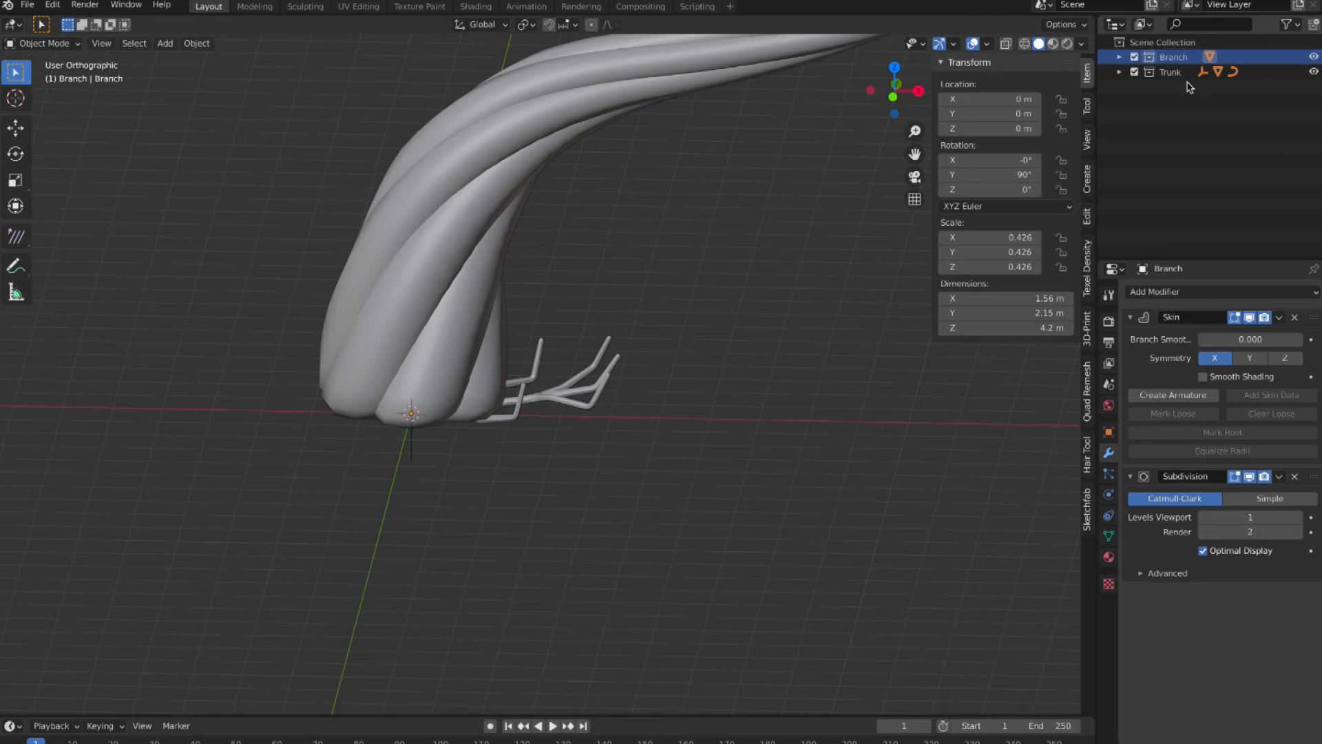
middle_drag(787, 277, 877, 236)
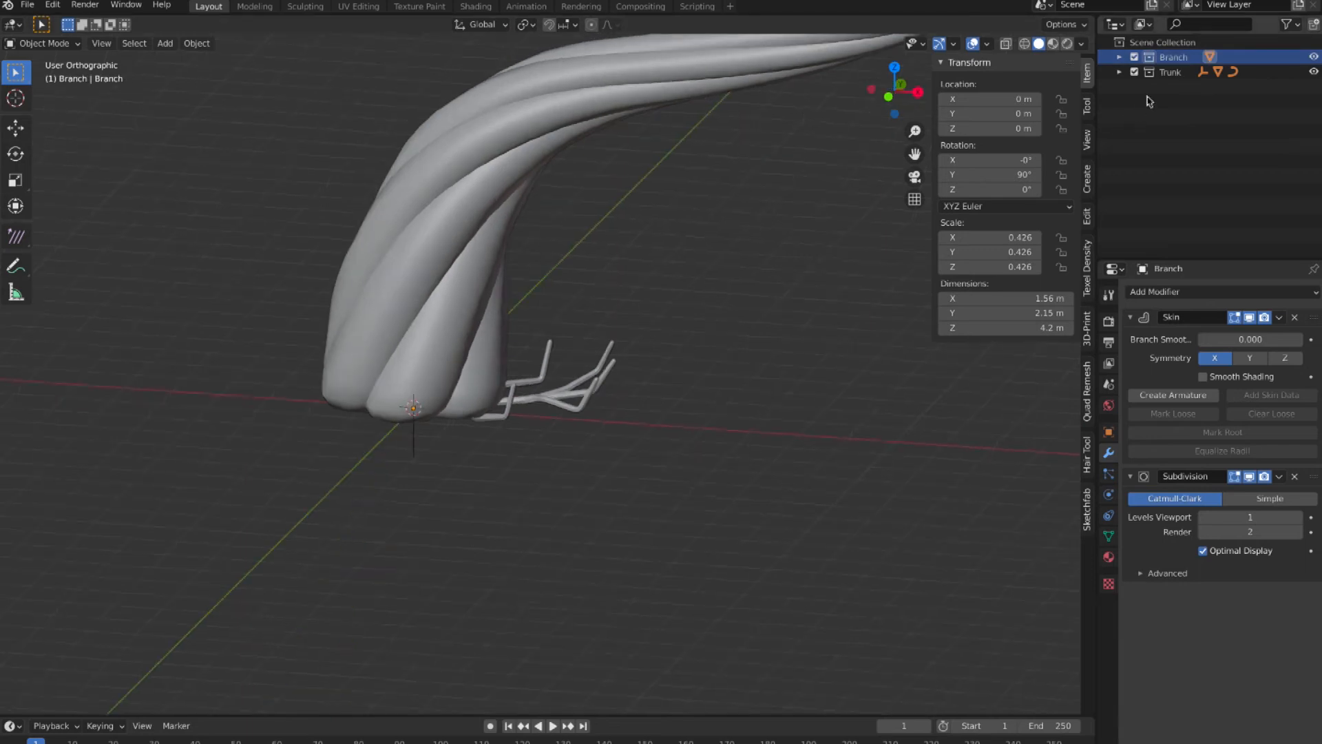
Apply the scale of the Branch object.
click(588, 391)
key(ctrl+a)
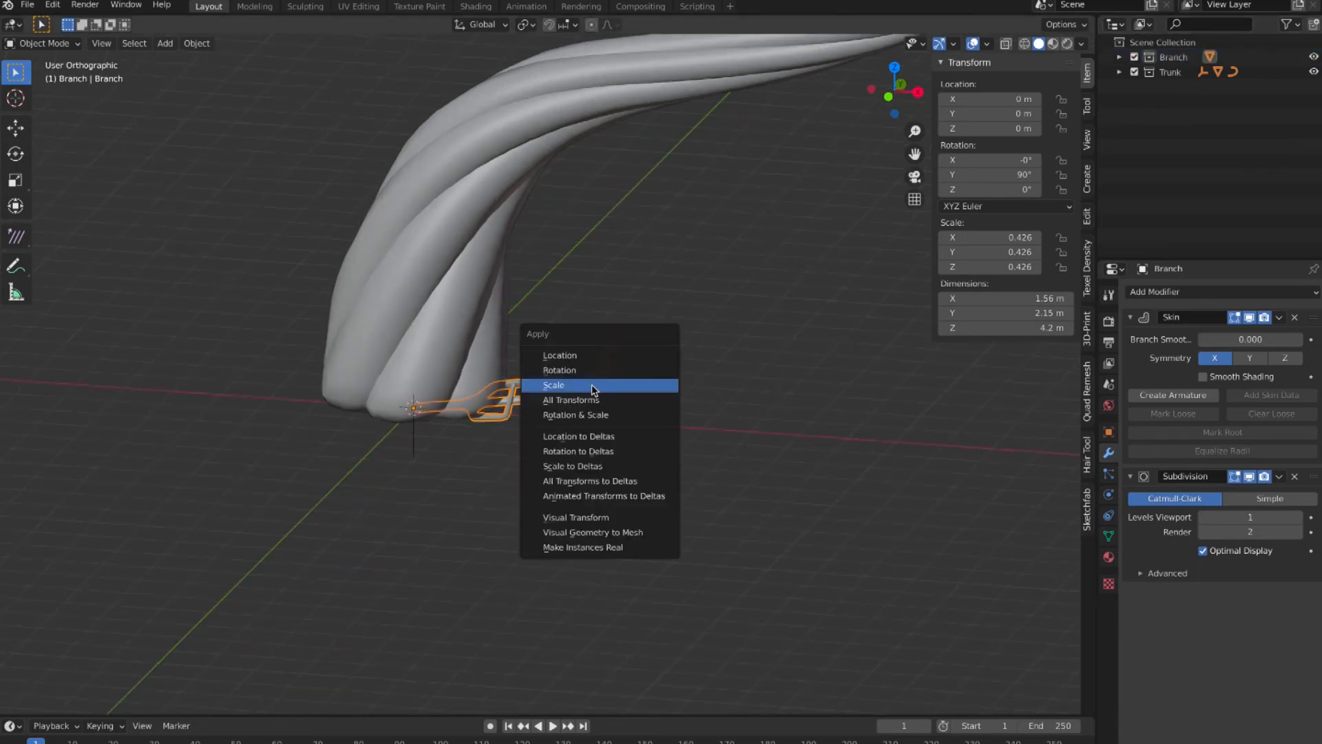
click(592, 385)
Select all of the branch's vertices in Edit Mode and shrink their mean skin radius to about 0.115.
middle_drag(658, 384, 745, 392)
key(Tab)
key(a)
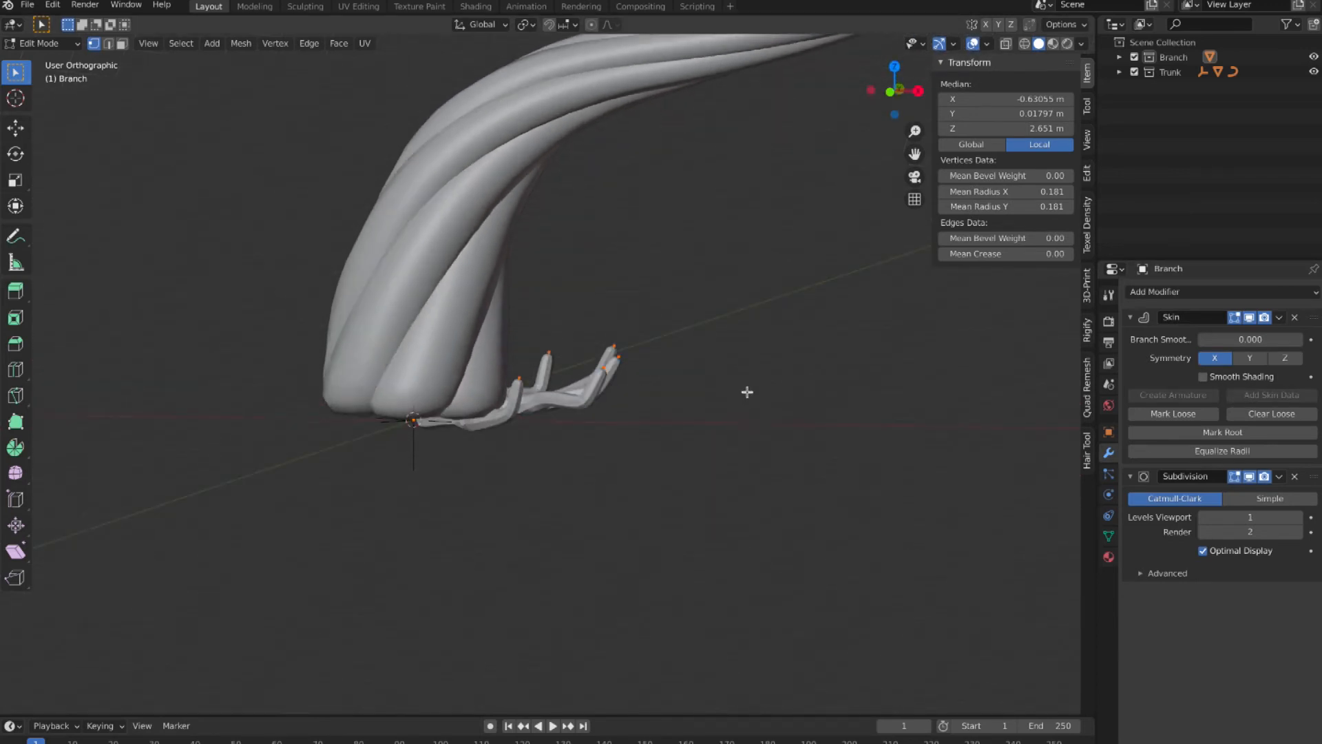
key(ctrl+a)
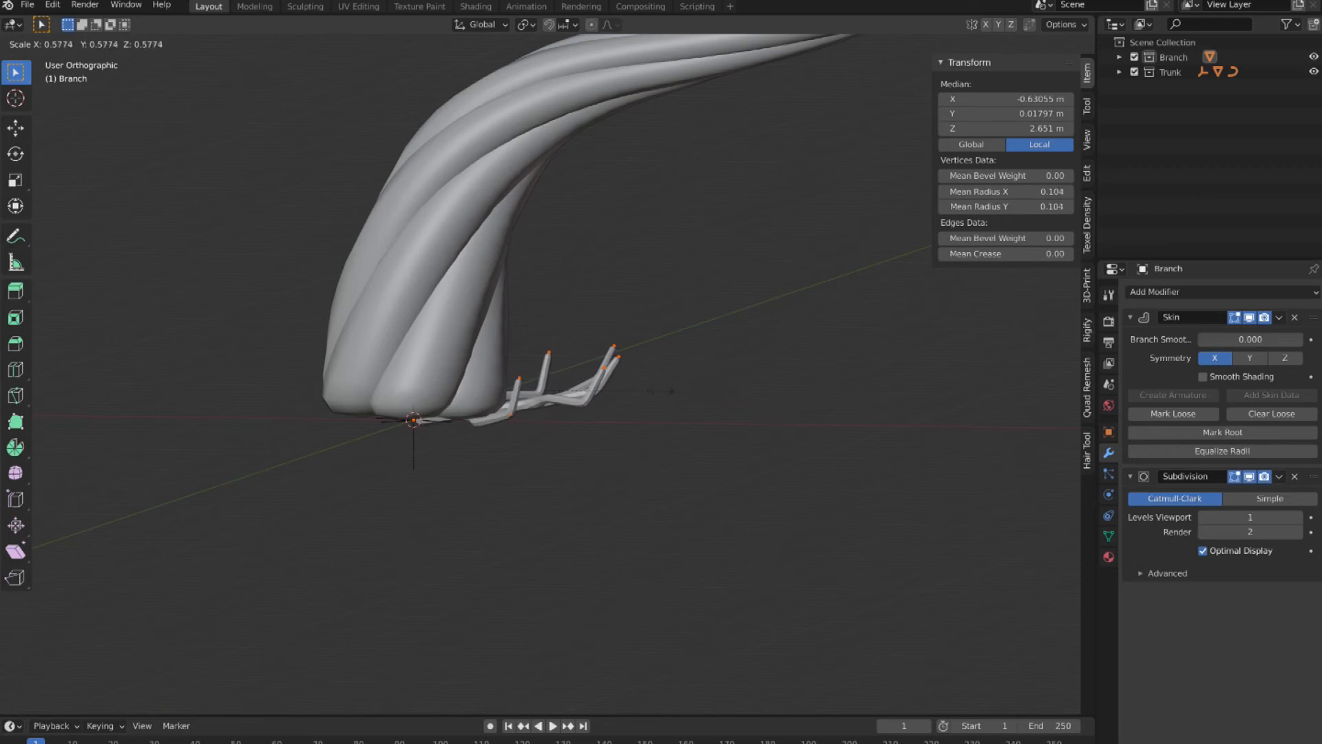
click(684, 390)
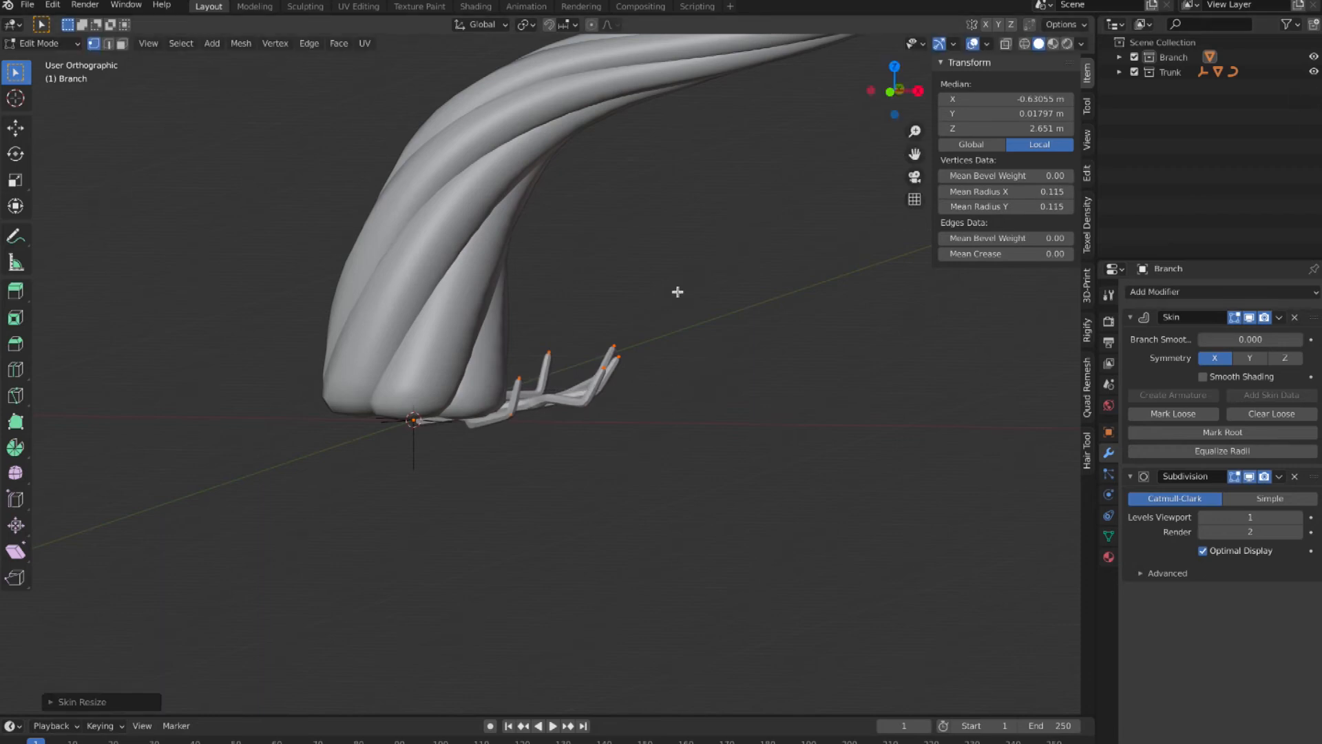
Isolate the branch, thin its mean skin radius to about 0.076, and return to Object Mode with the whole scene shown.
key(KP_Divide)
middle_drag(601, 353, 603, 414)
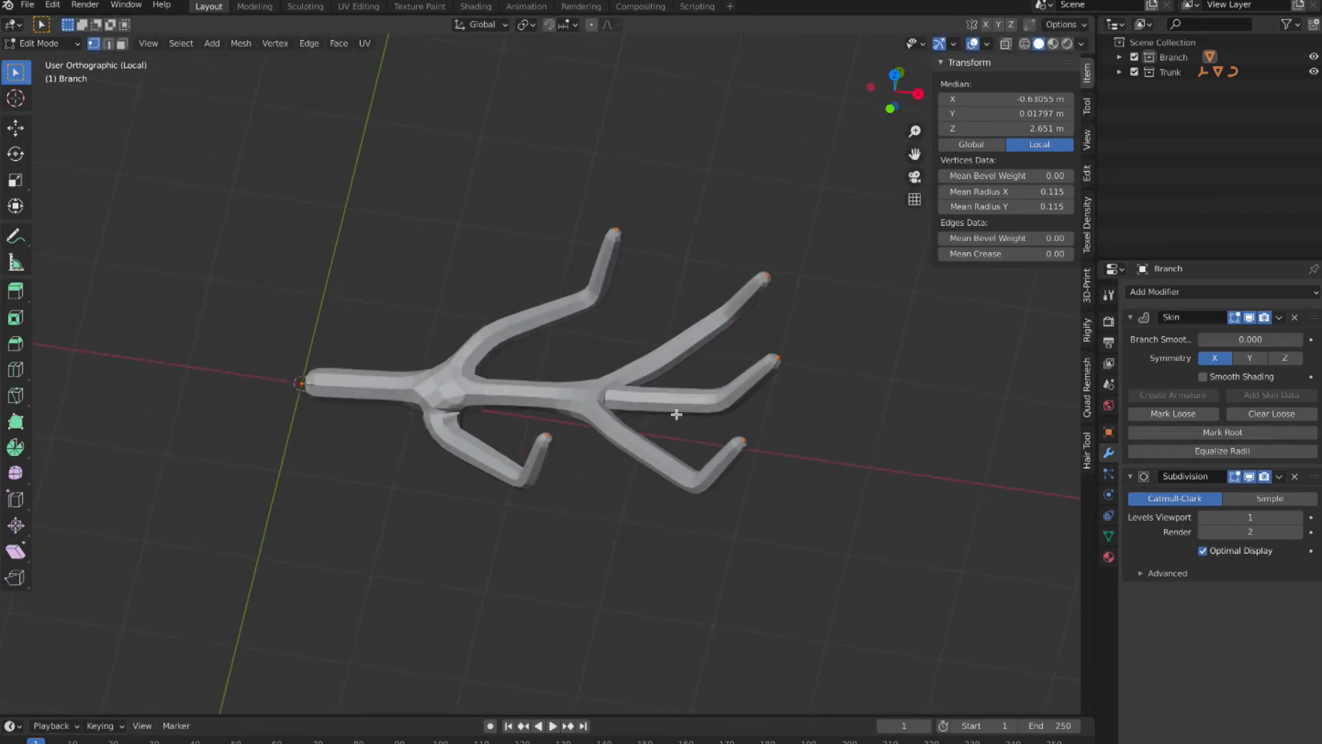
key(ctrl+a)
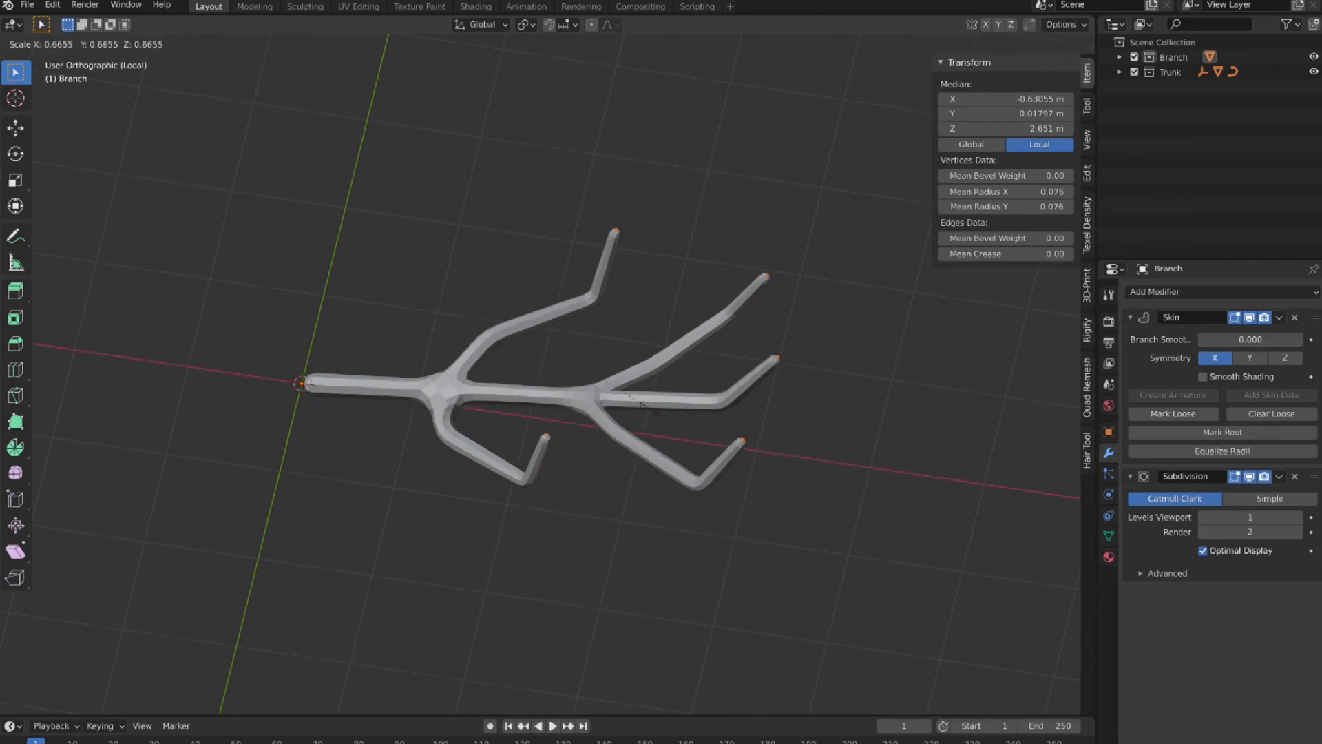
click(630, 383)
click(53, 44)
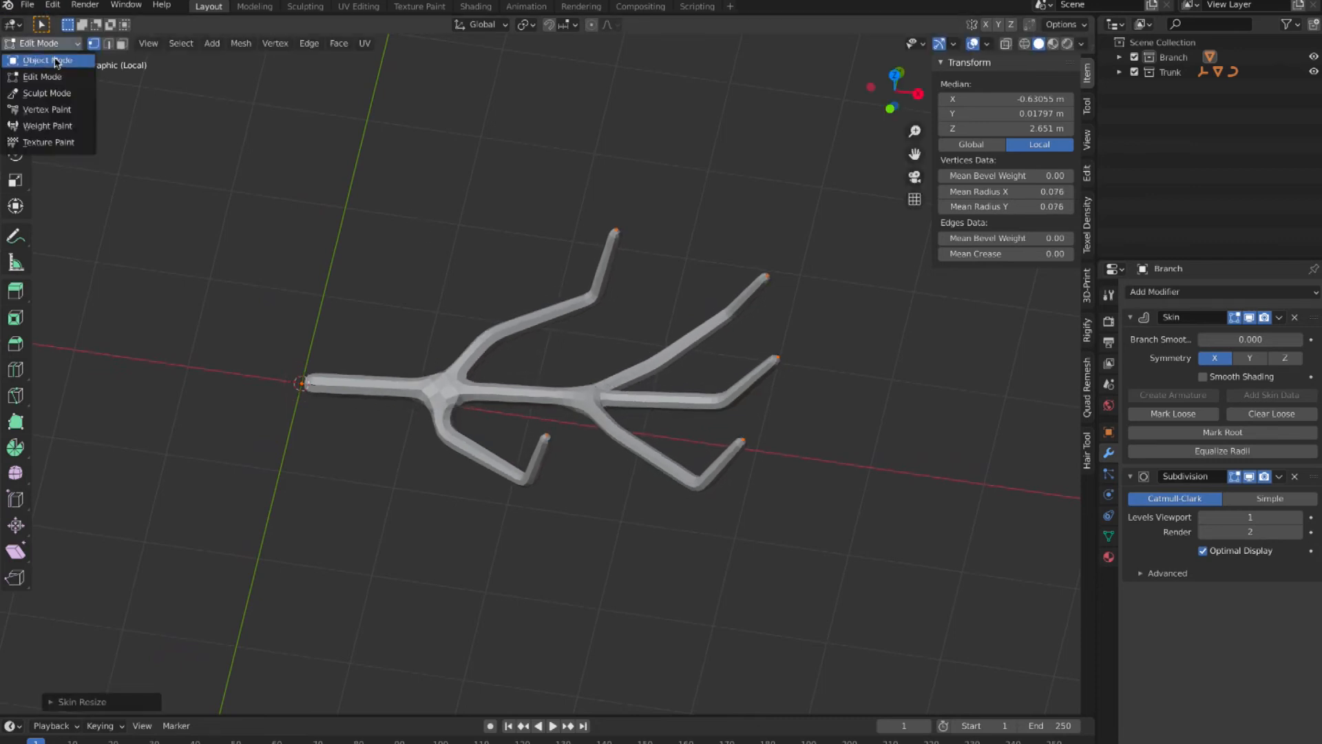
click(48, 61)
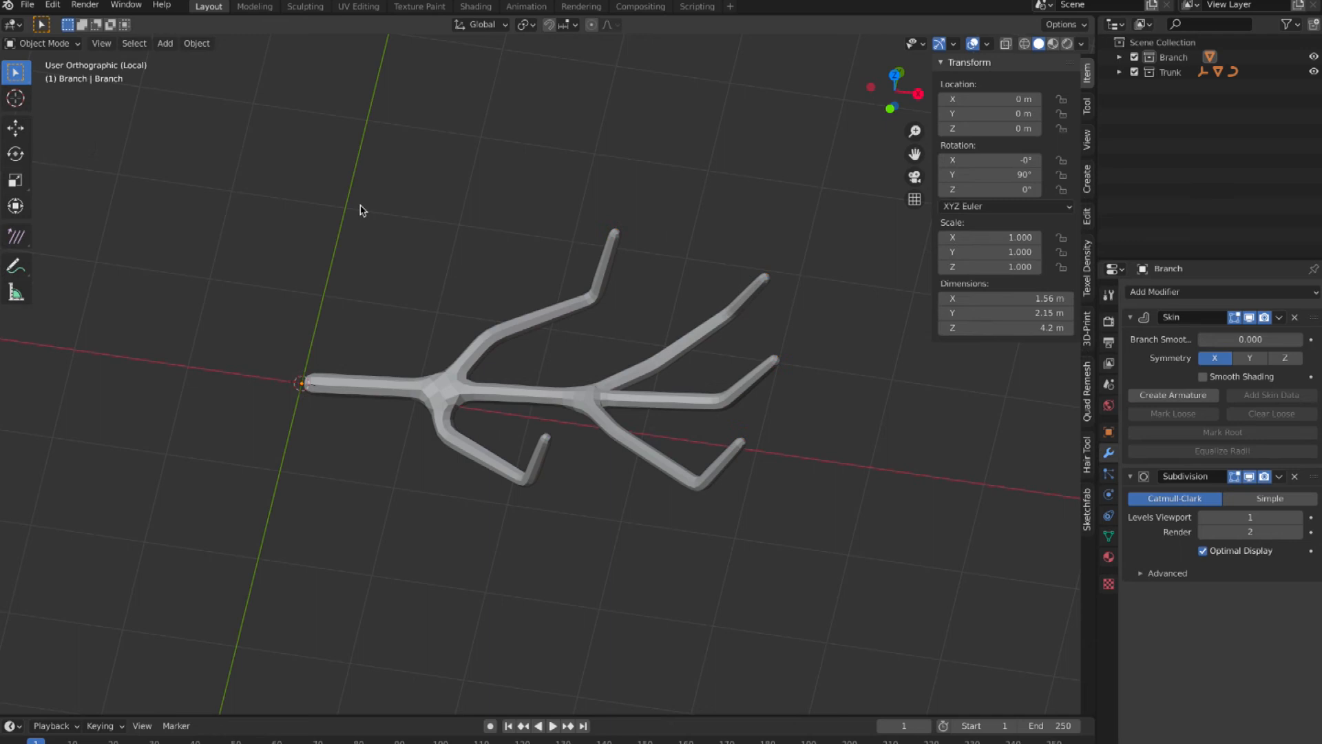
key(KP_Divide)
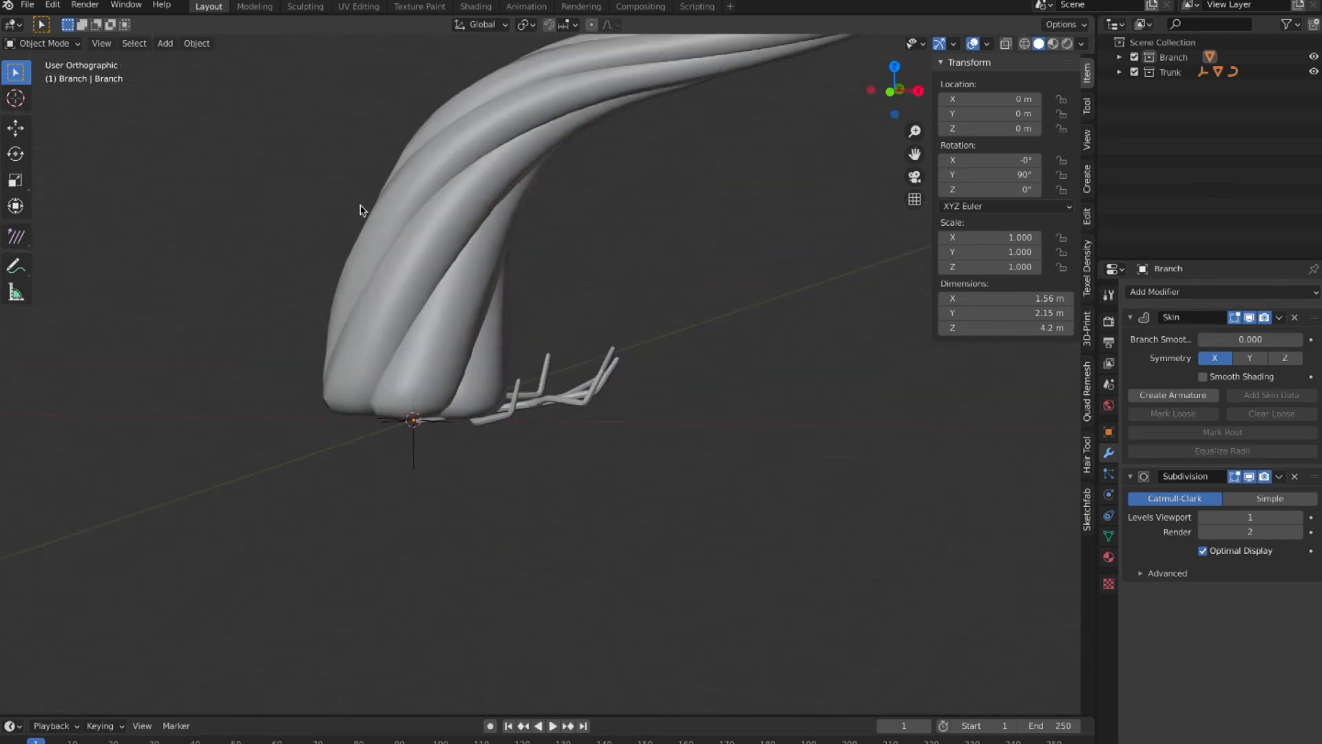
Create an instance of the Branch collection in the scene and hide the original collection.
click(550, 387)
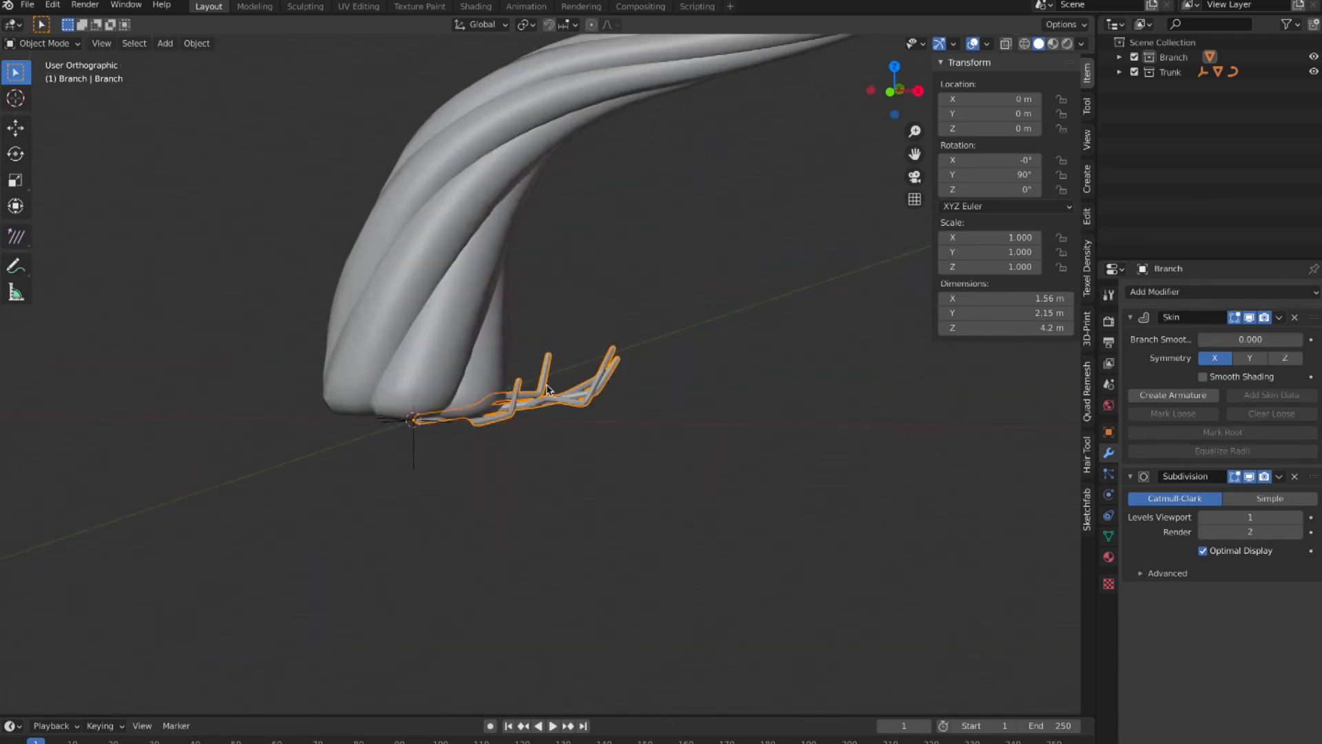
click(1173, 59)
right_click(1173, 59)
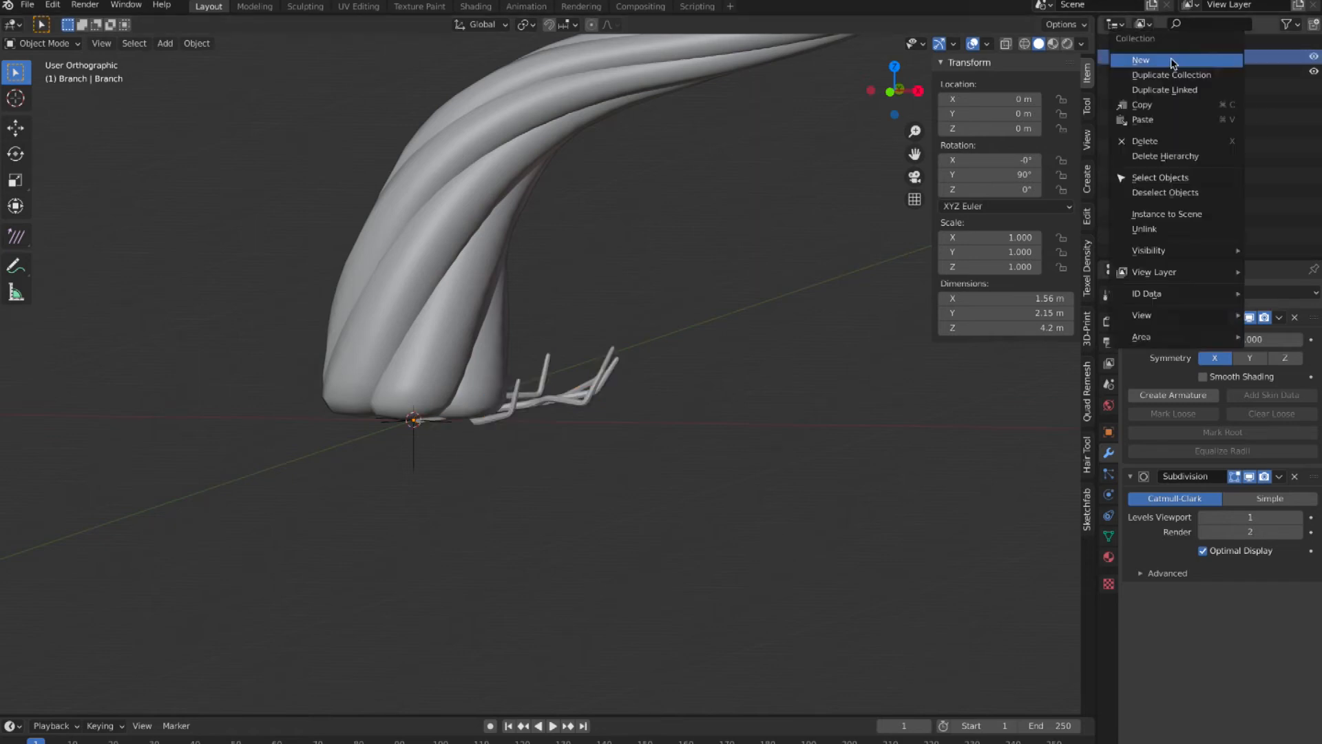
click(1175, 216)
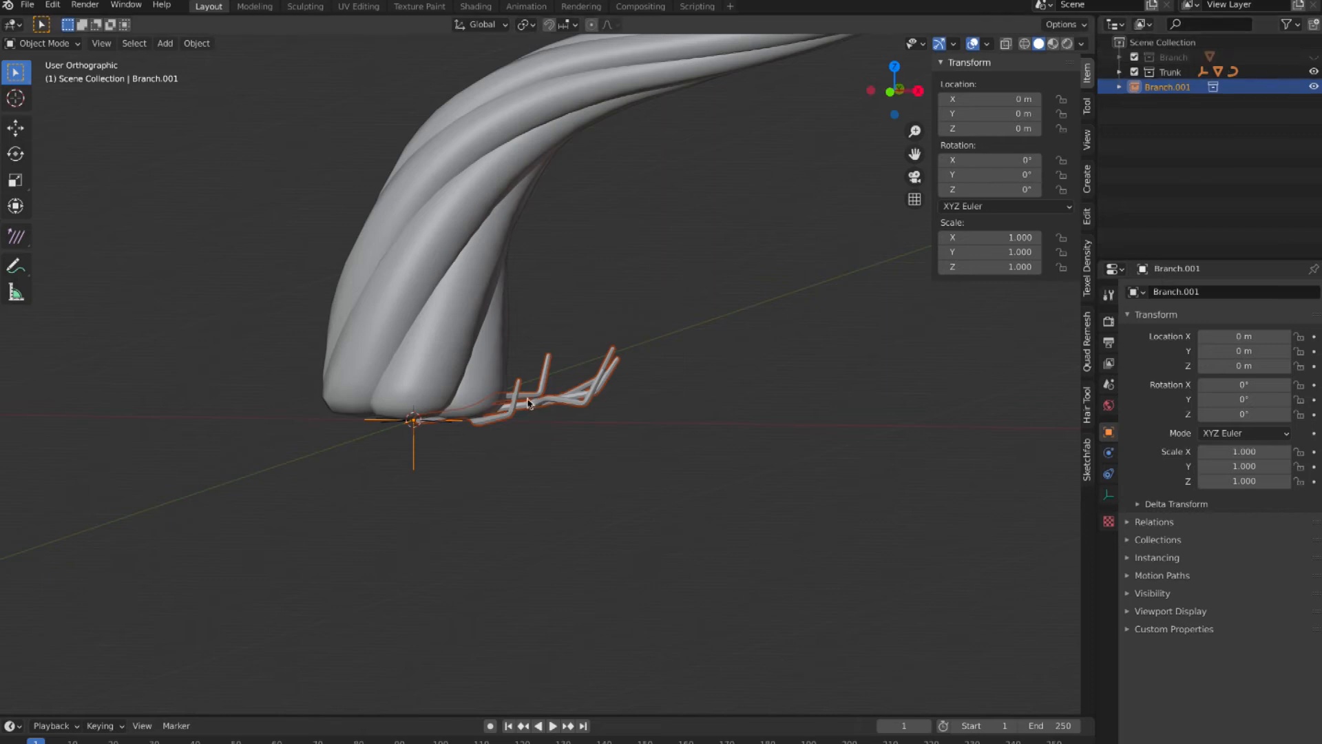
Move the branch instance up to the trunk's inner side at about X 1.43, Y 0.71, Z 4.04 m.
drag(522, 409, 657, 206)
scroll(657, 239, down, 3)
shift+scroll(658, 239, up, 5)
middle_drag(658, 239, 659, 244)
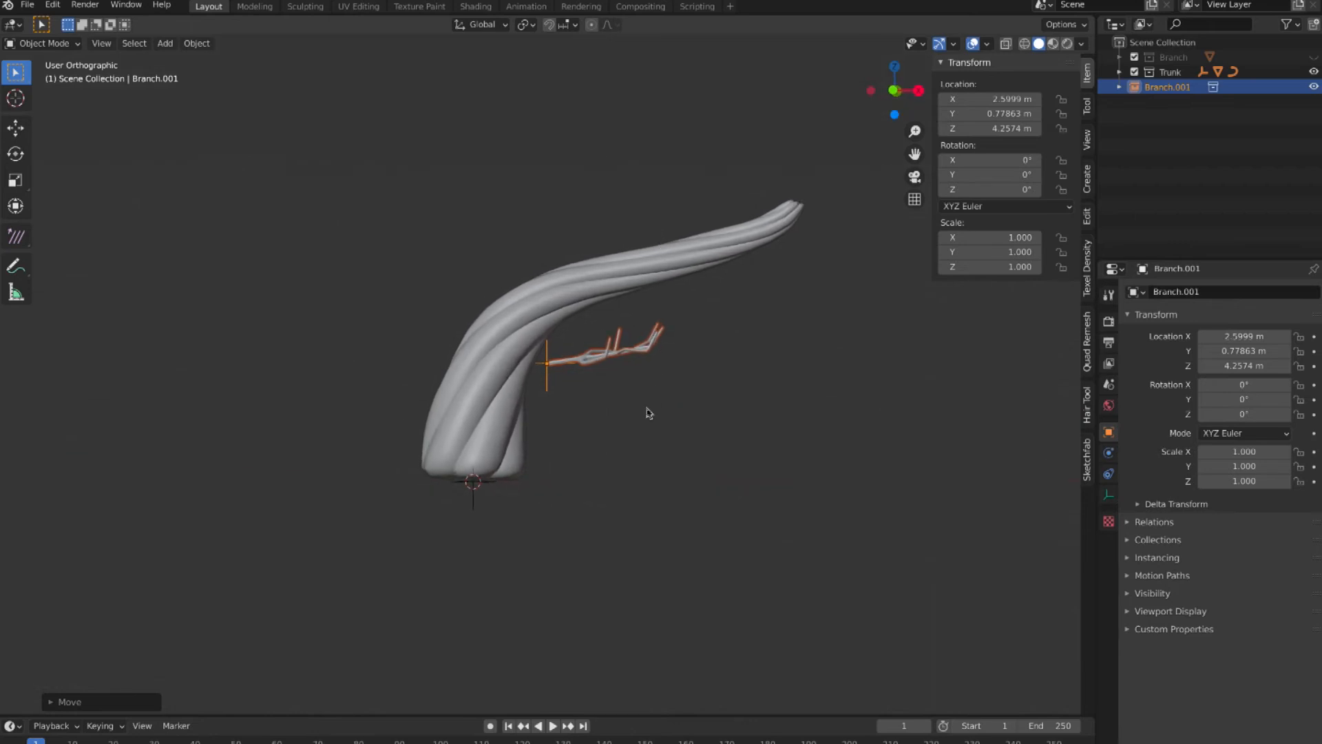
key(g)
click(620, 417)
middle_drag(632, 402, 631, 398)
Adjust the branch instance along the X axis until its base sits in the trunk at about X 1.49 m.
key(g)
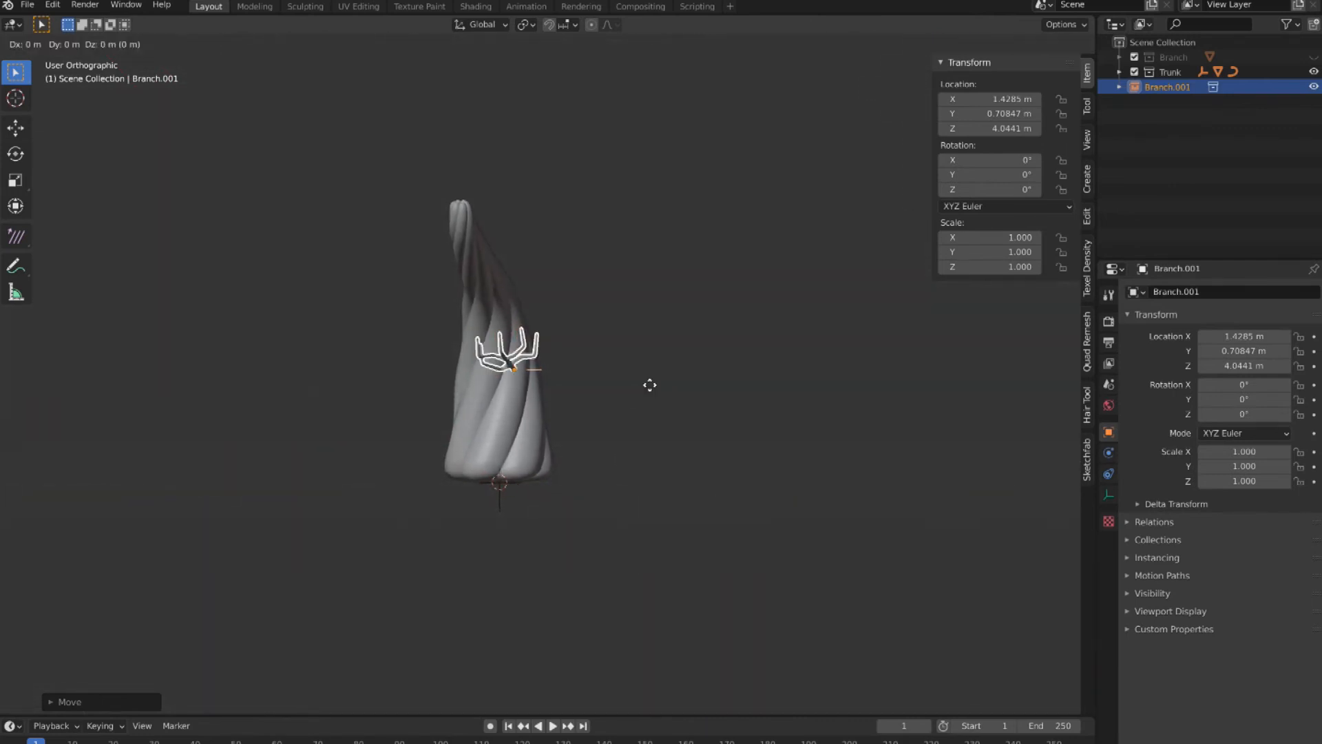
key(x)
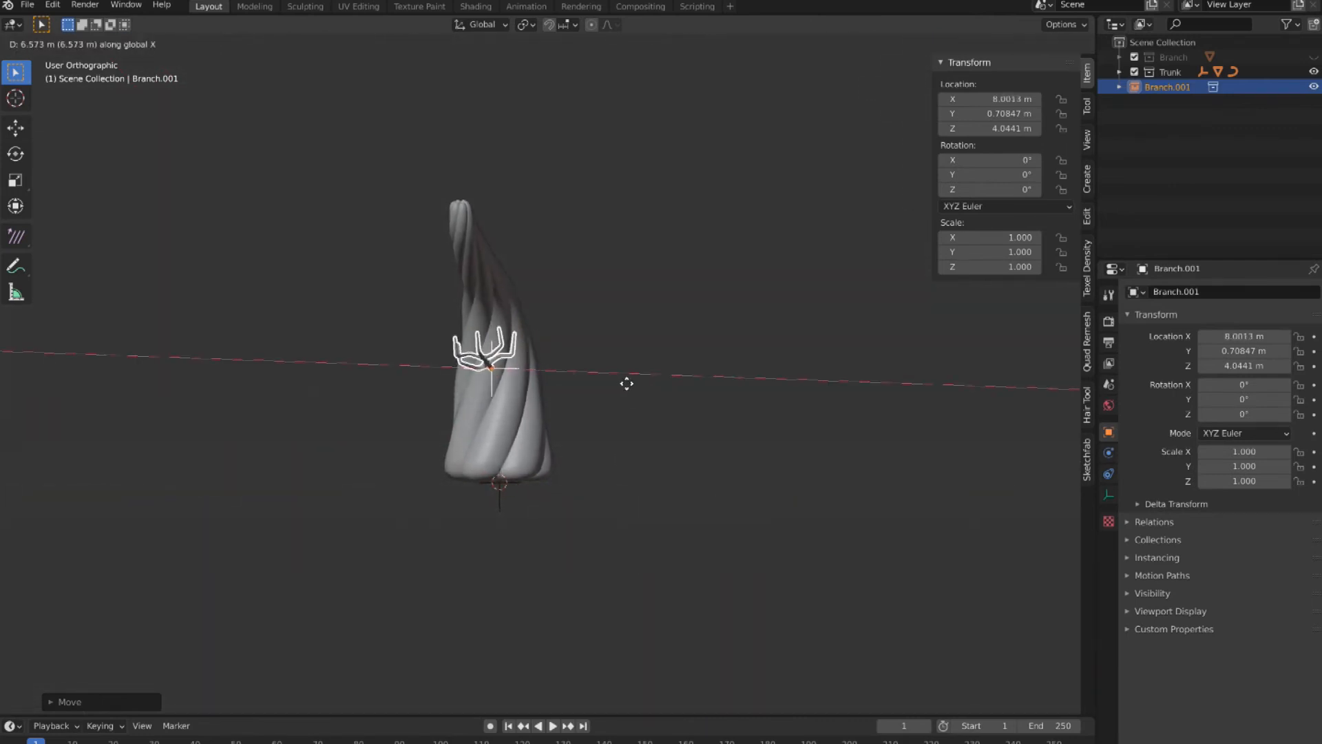
click(626, 384)
middle_drag(626, 384, 630, 367)
key(g)
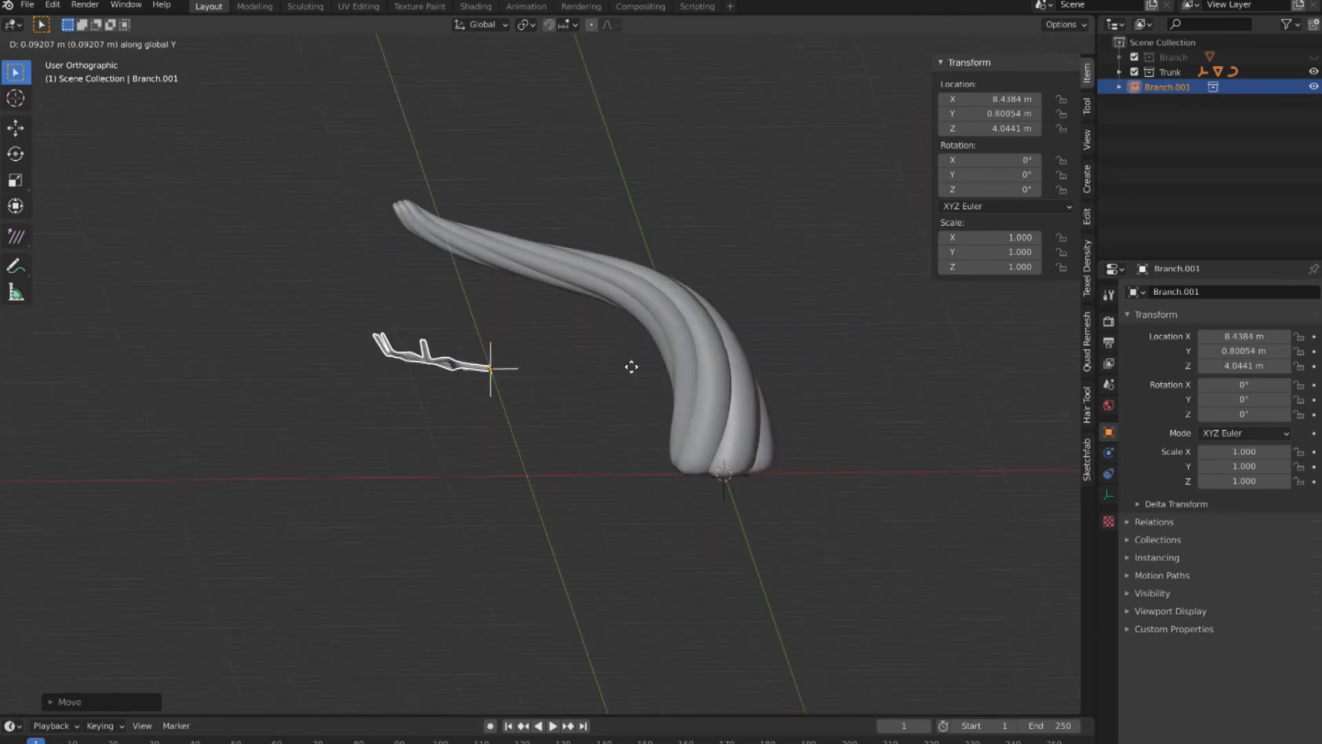
key(x)
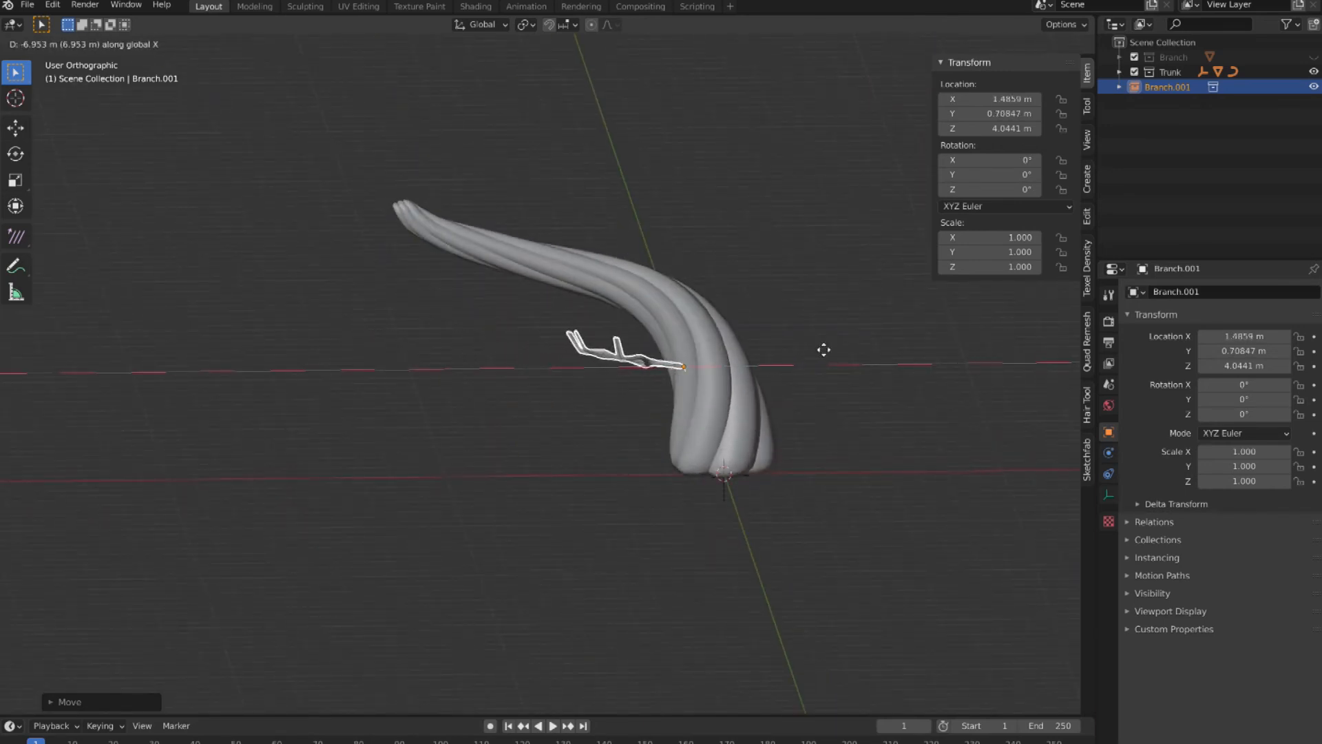
click(824, 350)
Duplicate the branch instance in place and rotate the copy about -85.8° around the Z axis.
middle_drag(824, 354, 646, 369)
key(shift+d)
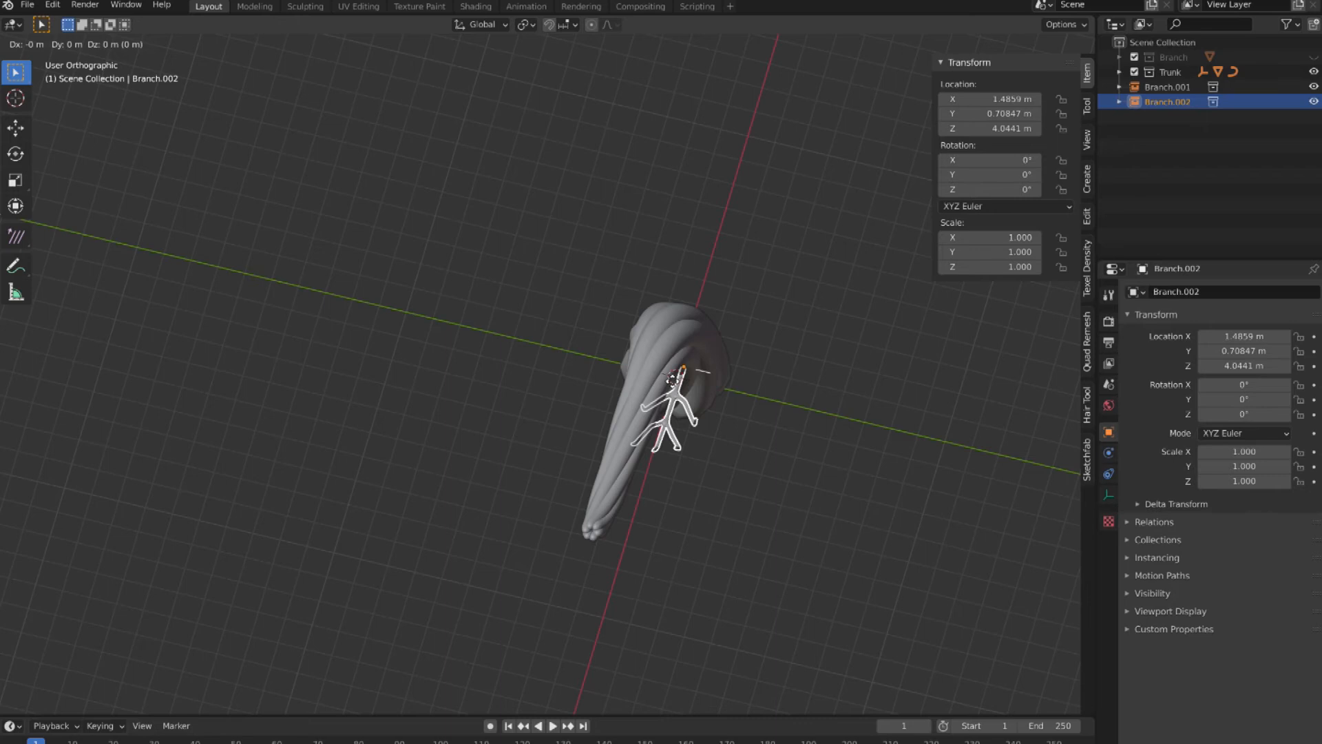
key(r)
key(z)
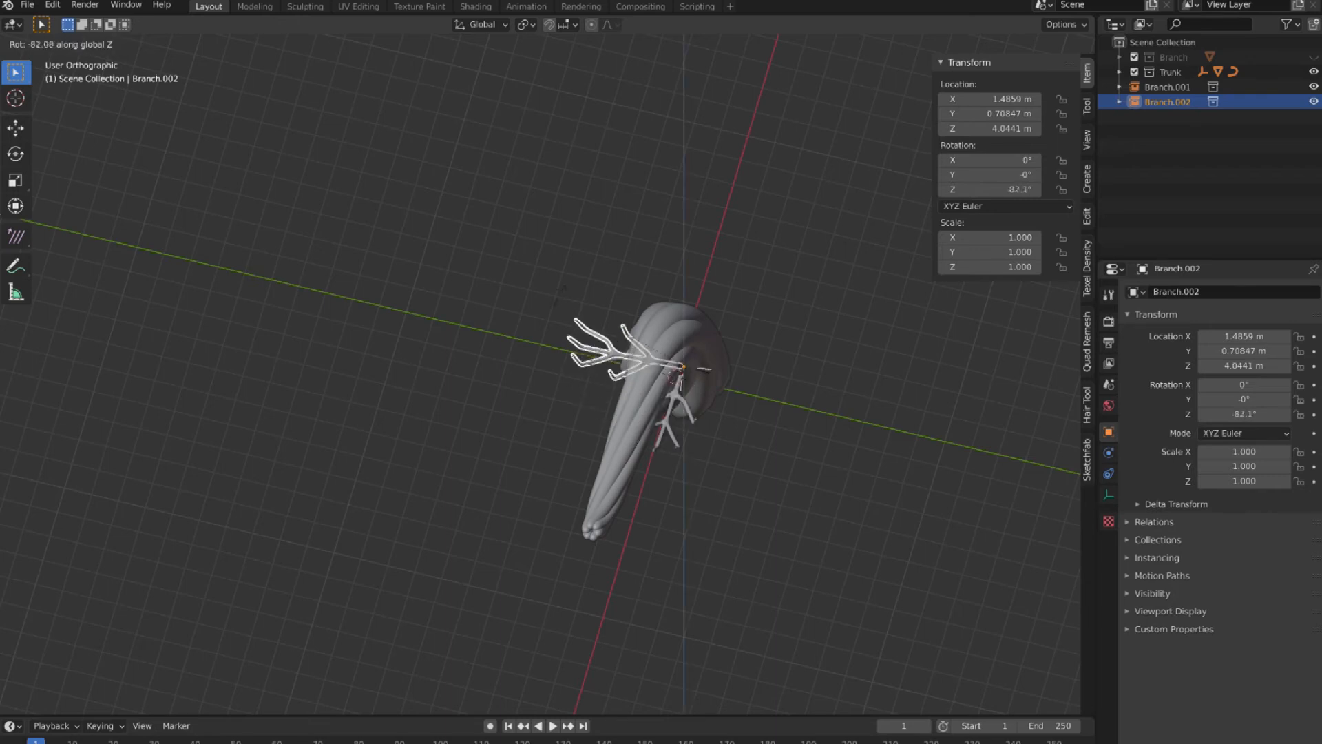
click(569, 294)
middle_drag(568, 295, 577, 310)
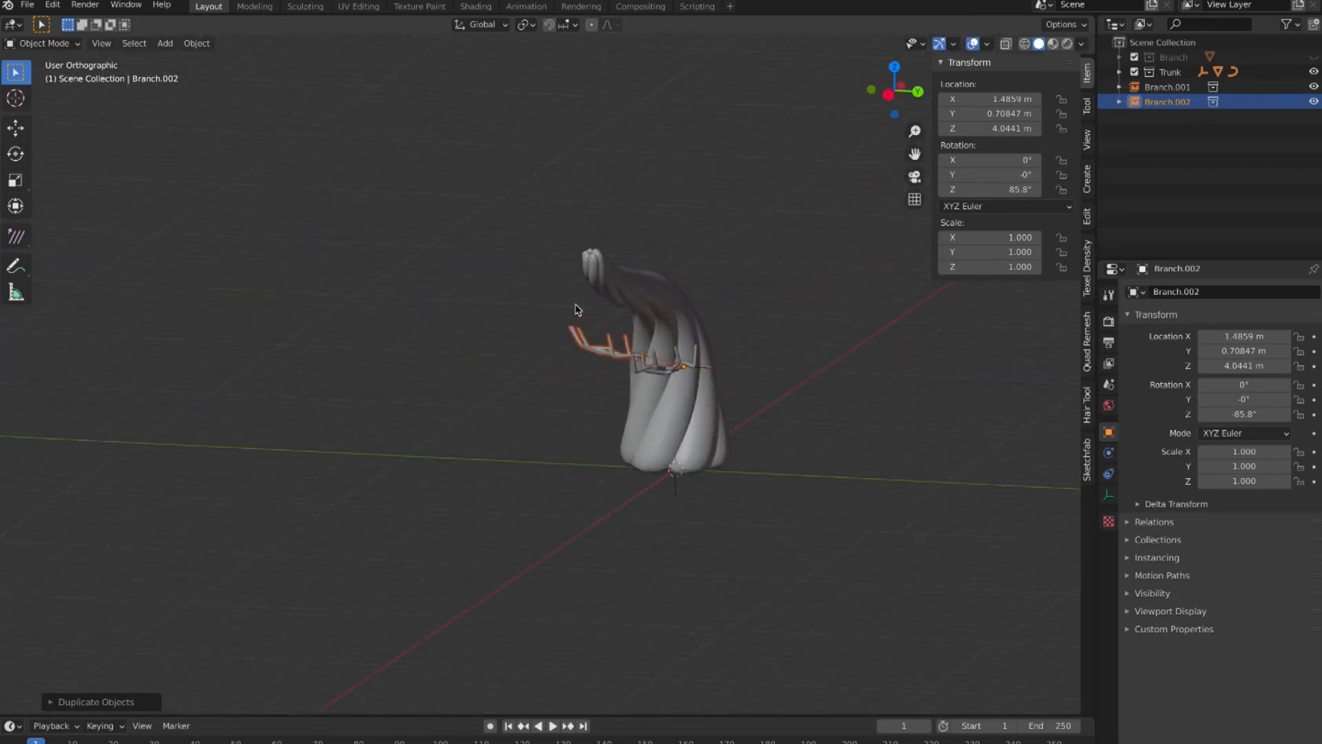
Move the rotated copy along Y to the trunk's other side, then freely adjust its position so its base meets the trunk.
key(g)
key(y)
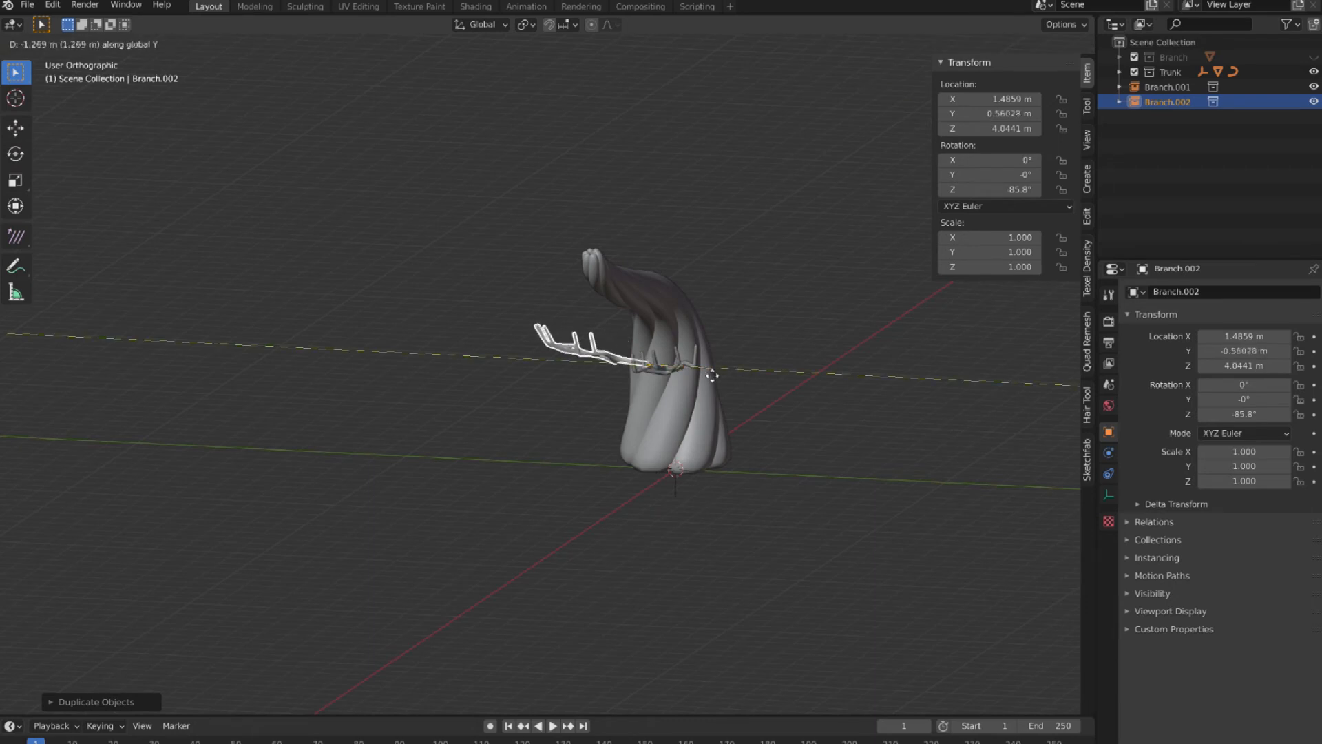
click(711, 380)
middle_drag(556, 384, 559, 384)
middle_drag(779, 427, 723, 426)
key(g)
click(756, 434)
Duplicate the second branch instance, raise the copy to about Z 7.8 m and slide it along Y into the upper trunk.
key(shift+d)
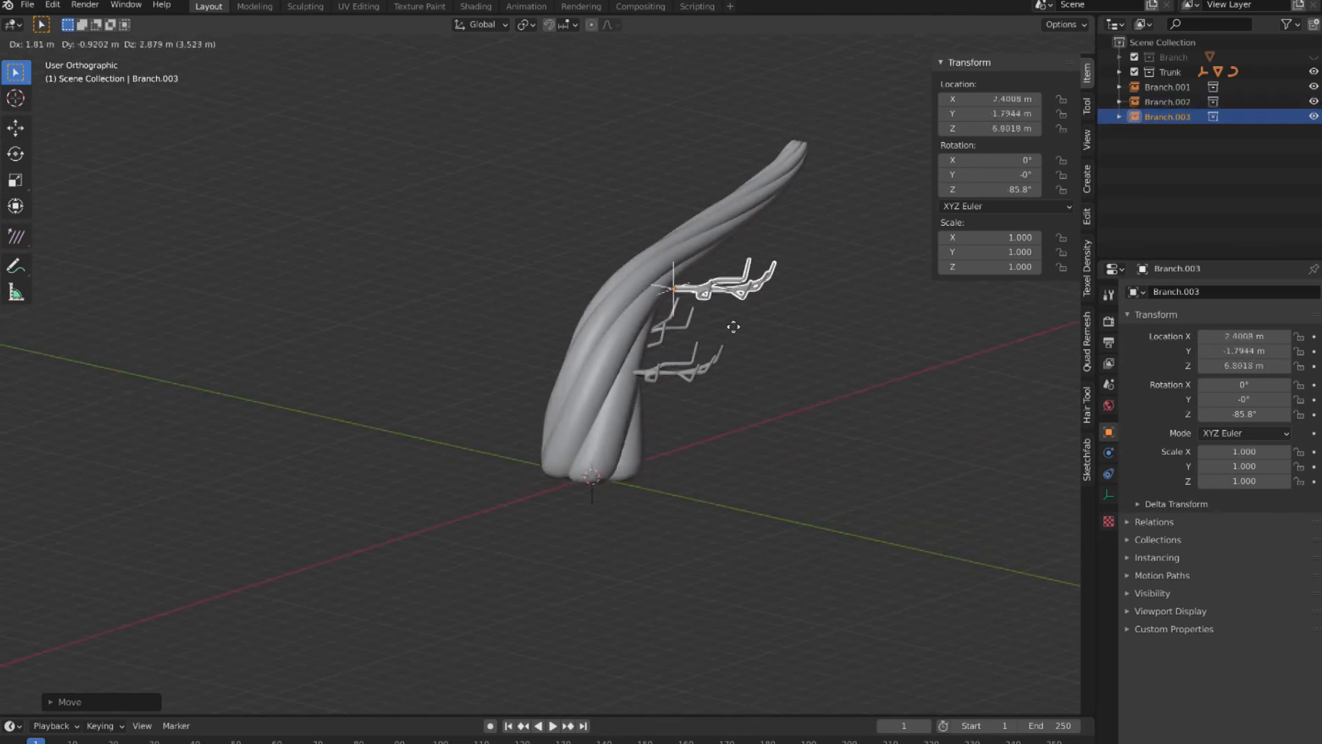
middle_drag(729, 306, 730, 308)
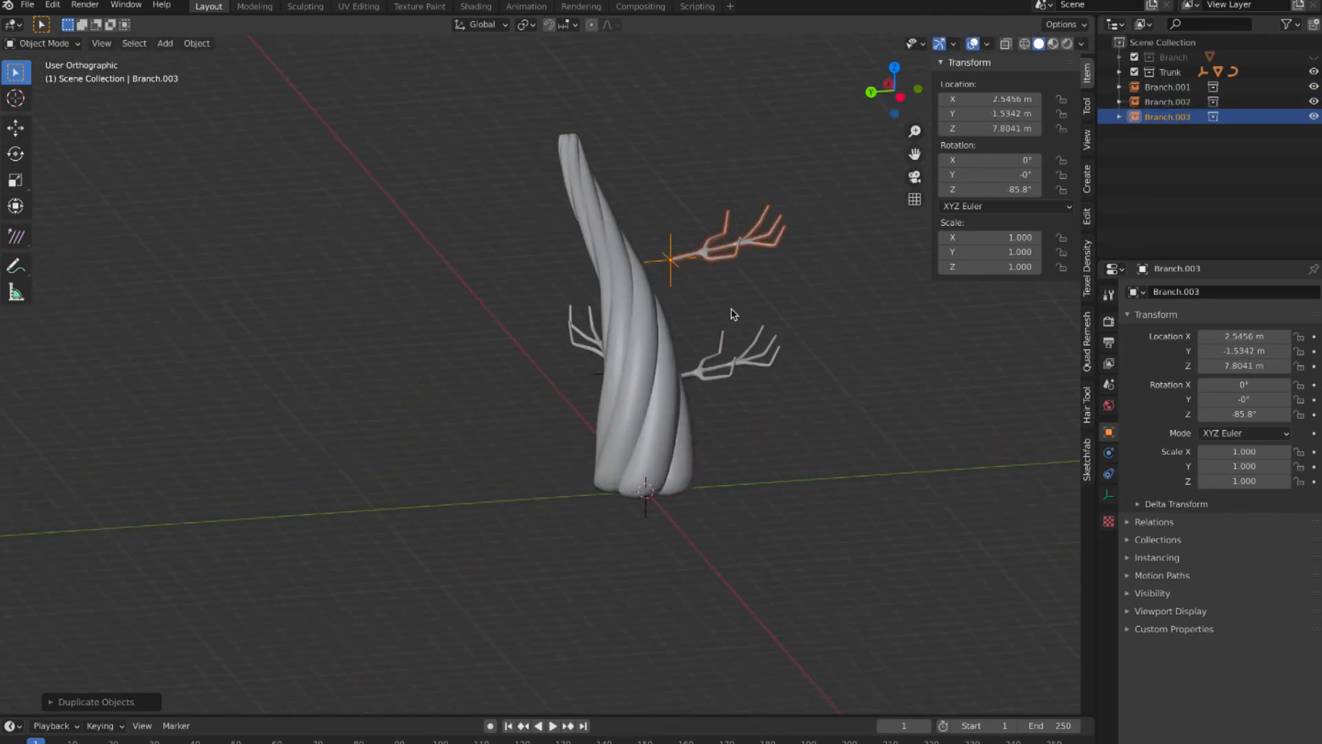
key(y)
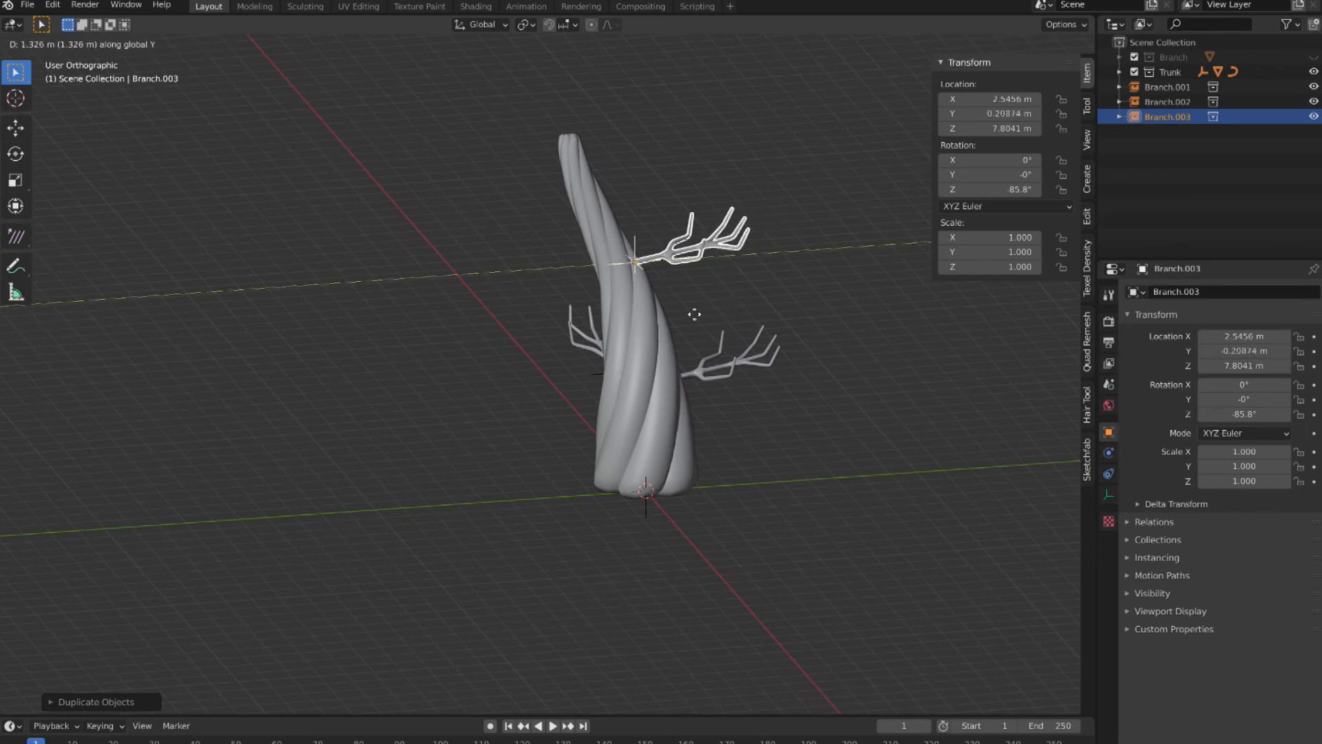
click(682, 315)
Adjust the upper branch copy's position so its base meets the trunk at about X 3.44 m, Y -0.15 m, Z 6.43 m.
middle_drag(699, 319, 720, 341)
key(g)
click(708, 348)
key(g)
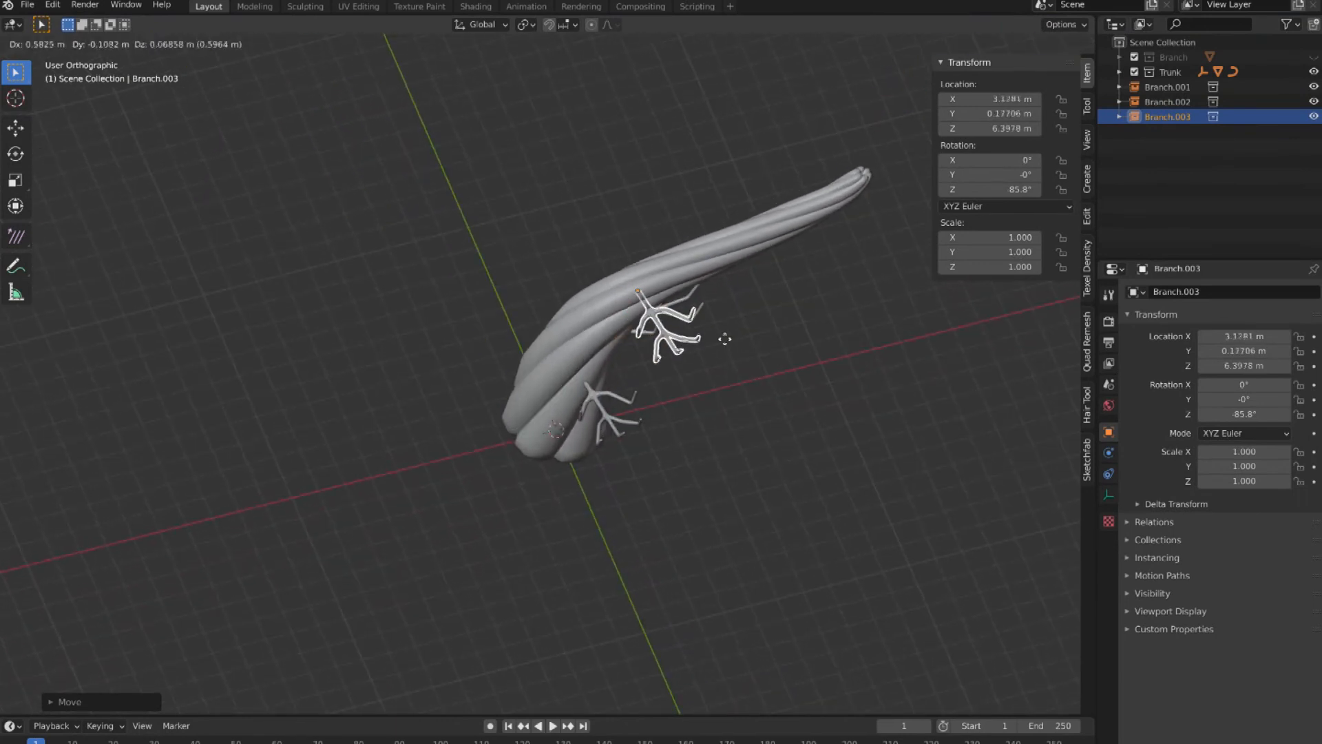
click(731, 338)
key(g)
key(y)
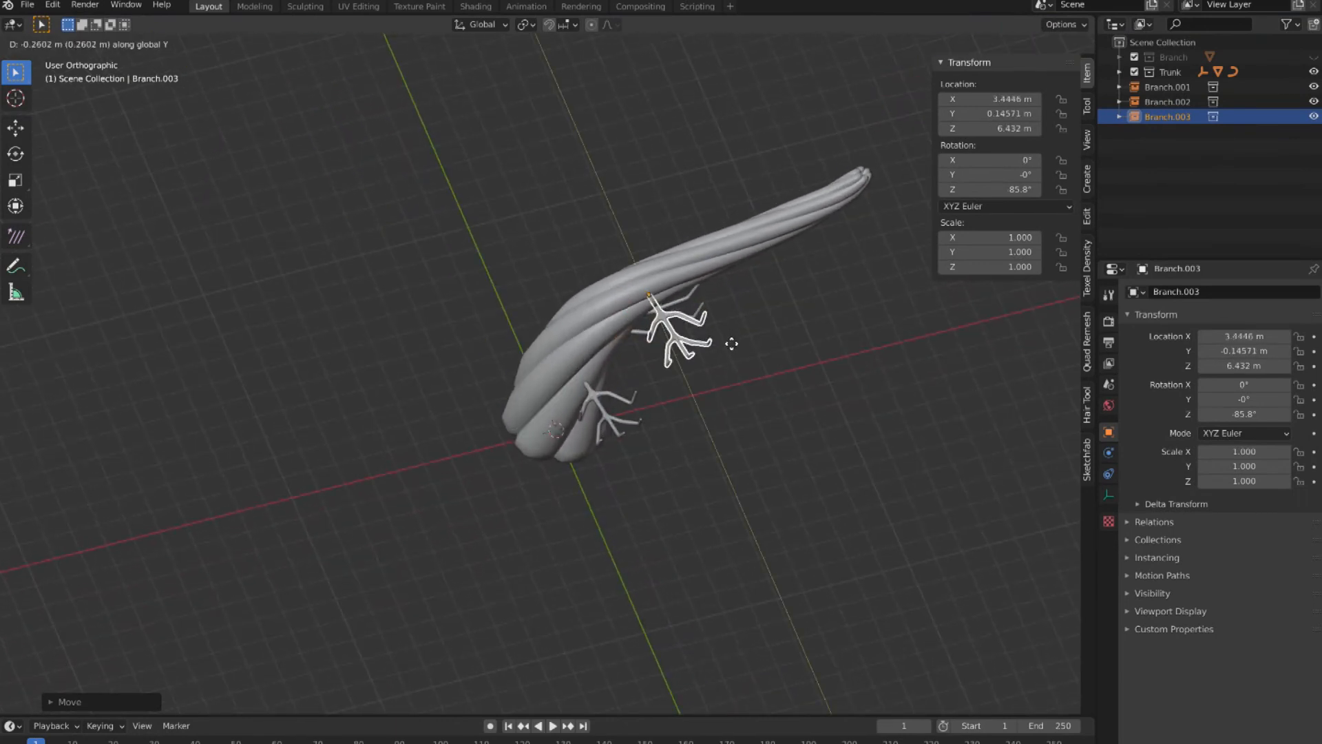
click(731, 344)
middle_drag(731, 344, 736, 346)
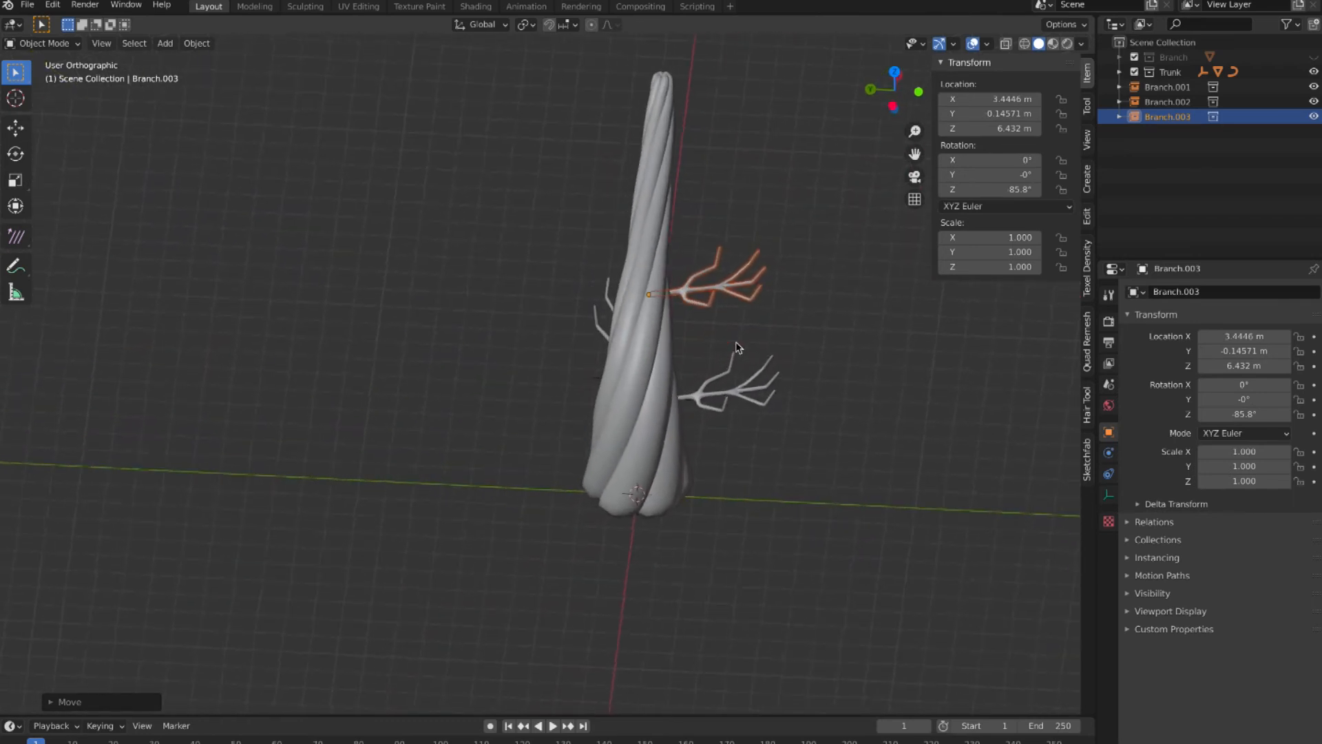
Duplicate the branch instance higher up beside the trunk's opposite side and rotate the copy about -177° around the Z axis.
key(shift+d)
click(662, 270)
key(r)
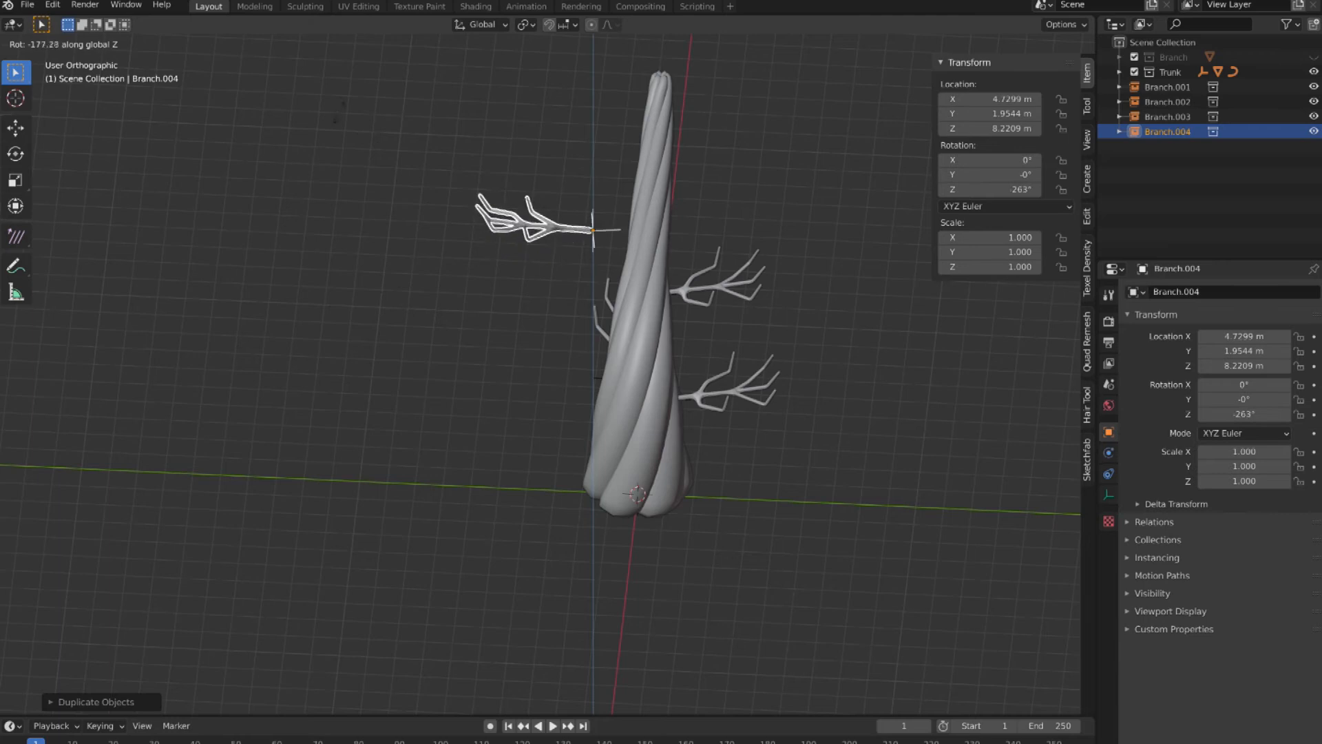
click(353, 129)
middle_drag(404, 186, 584, 196)
Lower the rotated copy to about Z 7.15 m and slide it along Y into the trunk to about -0.12 m.
key(g)
click(586, 227)
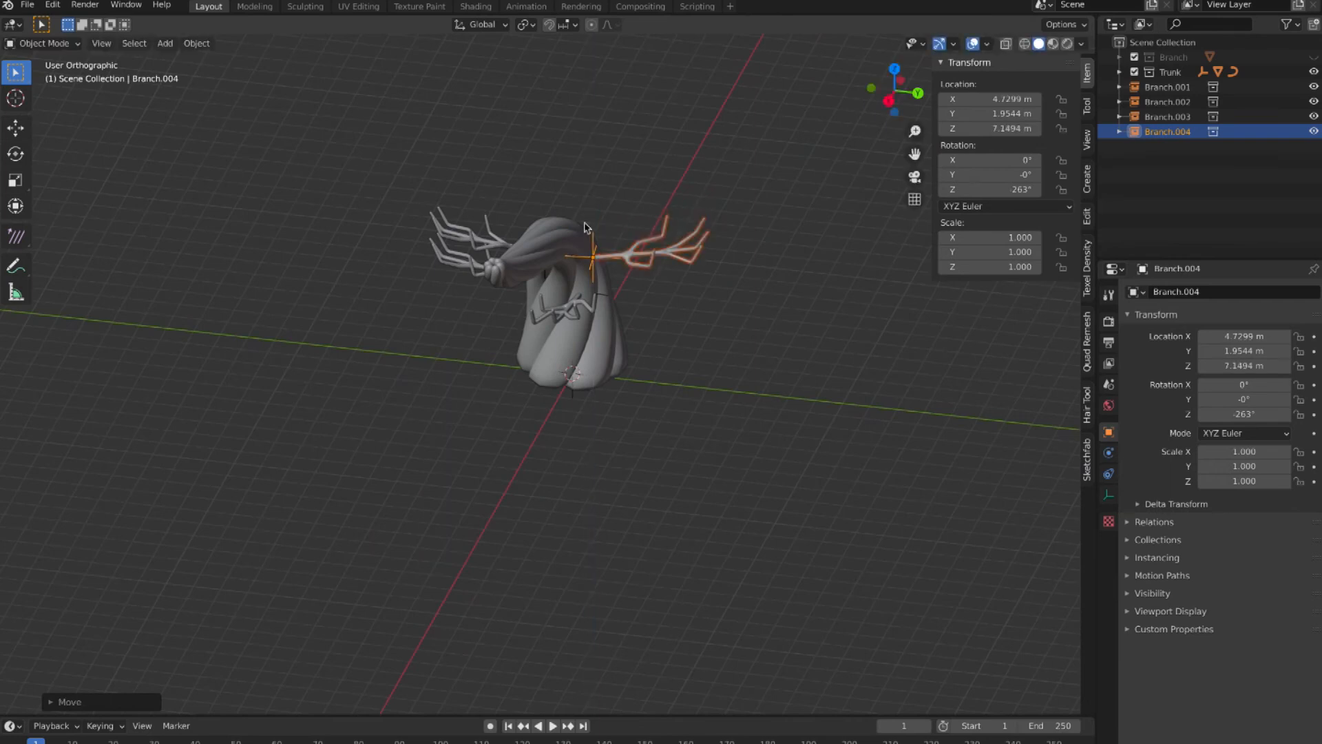
key(g)
key(y)
click(620, 304)
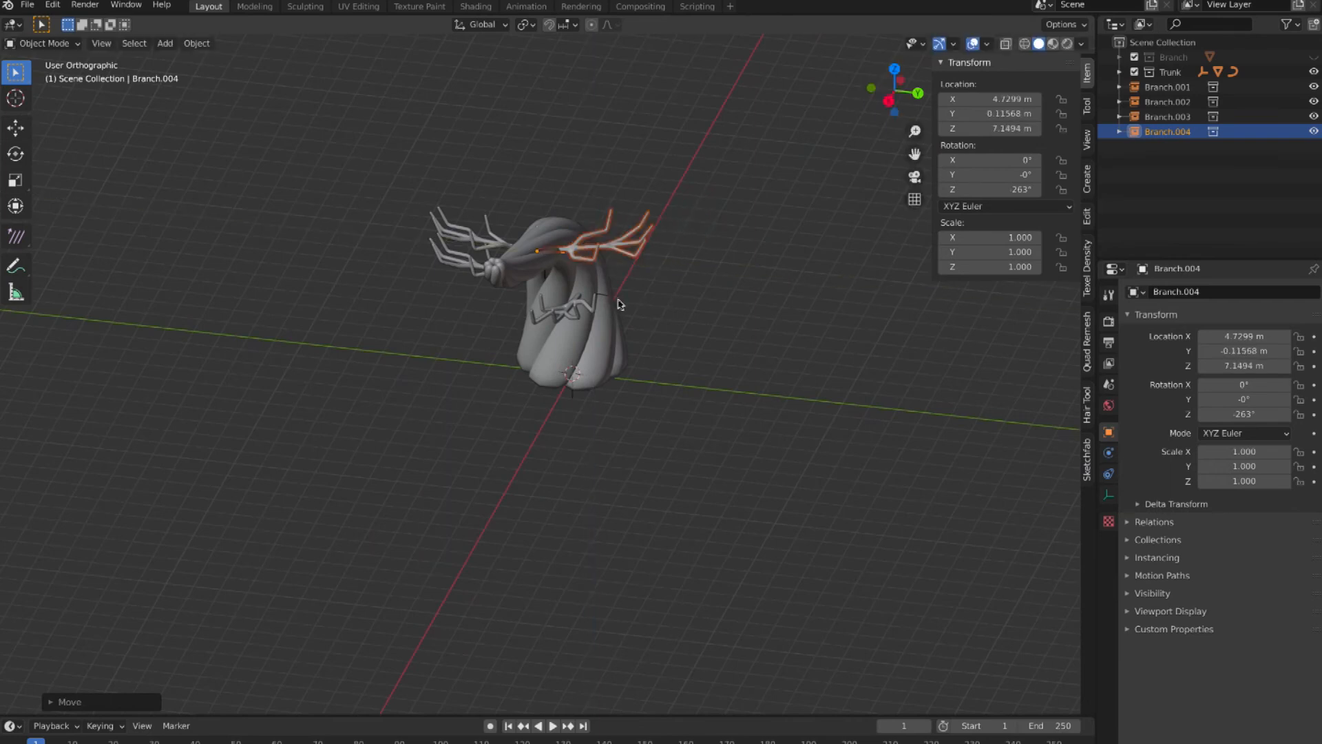
Shift the opposite-side branch along Y to about 0.39 m and turn it to about -270° around Z.
scroll(635, 301, up, 10)
scroll(636, 300, left, 5)
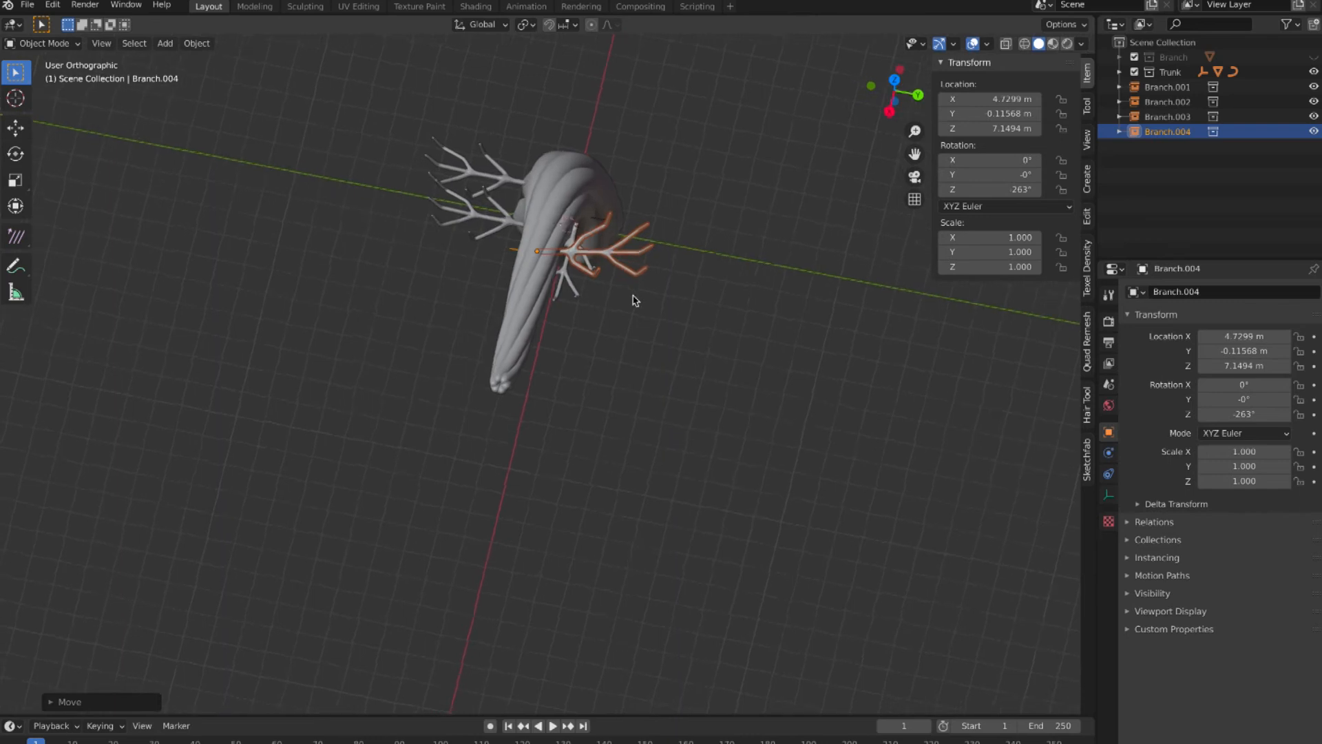
key(g)
key(y)
click(654, 298)
scroll(655, 297, right, 10)
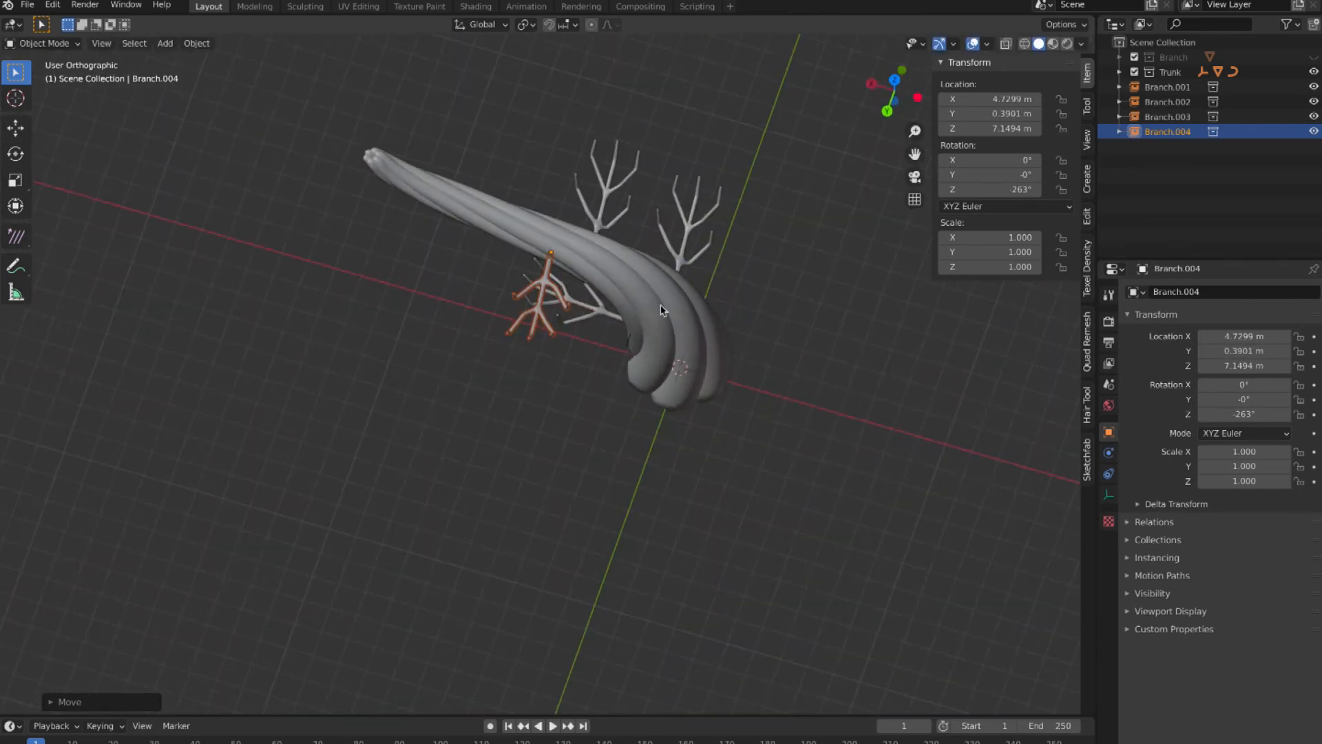
key(r)
click(641, 314)
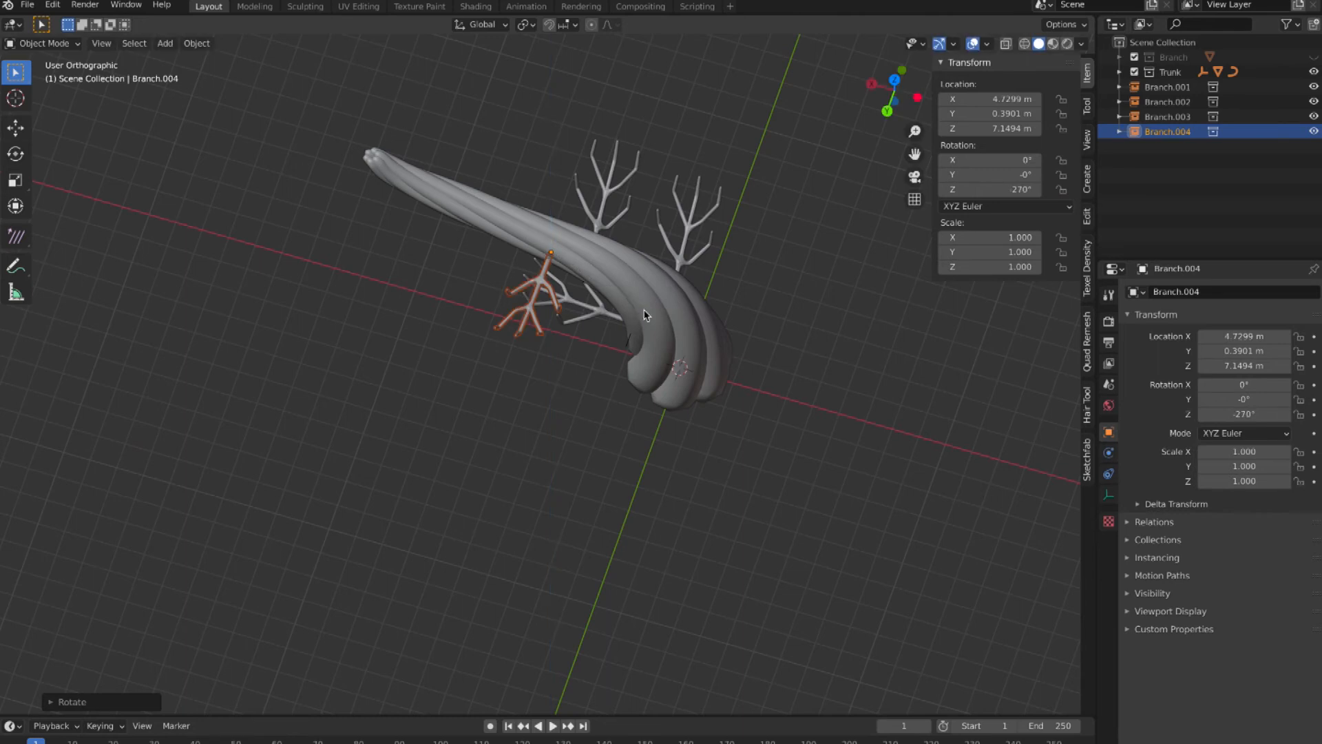
Duplicate the opposite-side branch and freely position the copy farther up the same side of the trunk, near the tip.
key(shift+d)
click(525, 267)
middle_drag(525, 267, 577, 221)
key(g)
click(541, 246)
Duplicate the branch to about X 6.83 m, Z 8.9 m on the trunk and rotate the copy around Z to about -89.2°.
key(shift+d)
click(582, 220)
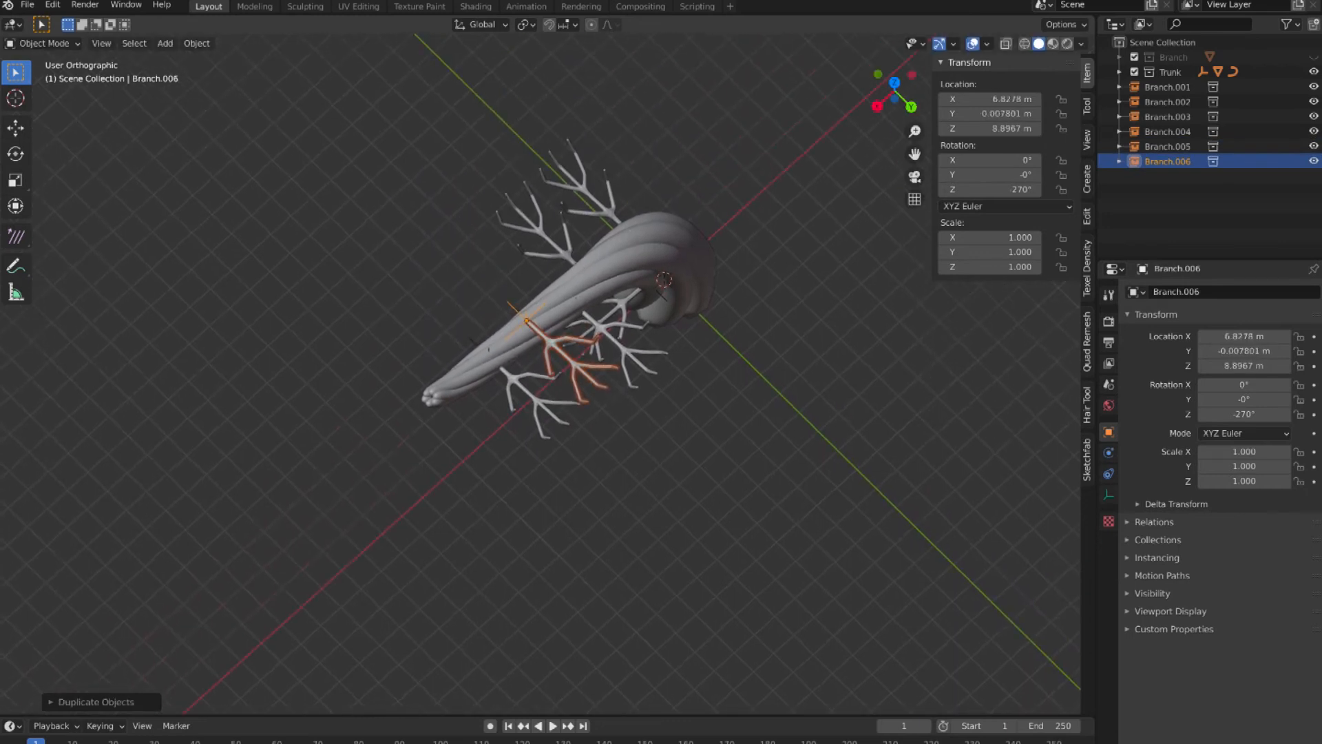
key(r)
key(z)
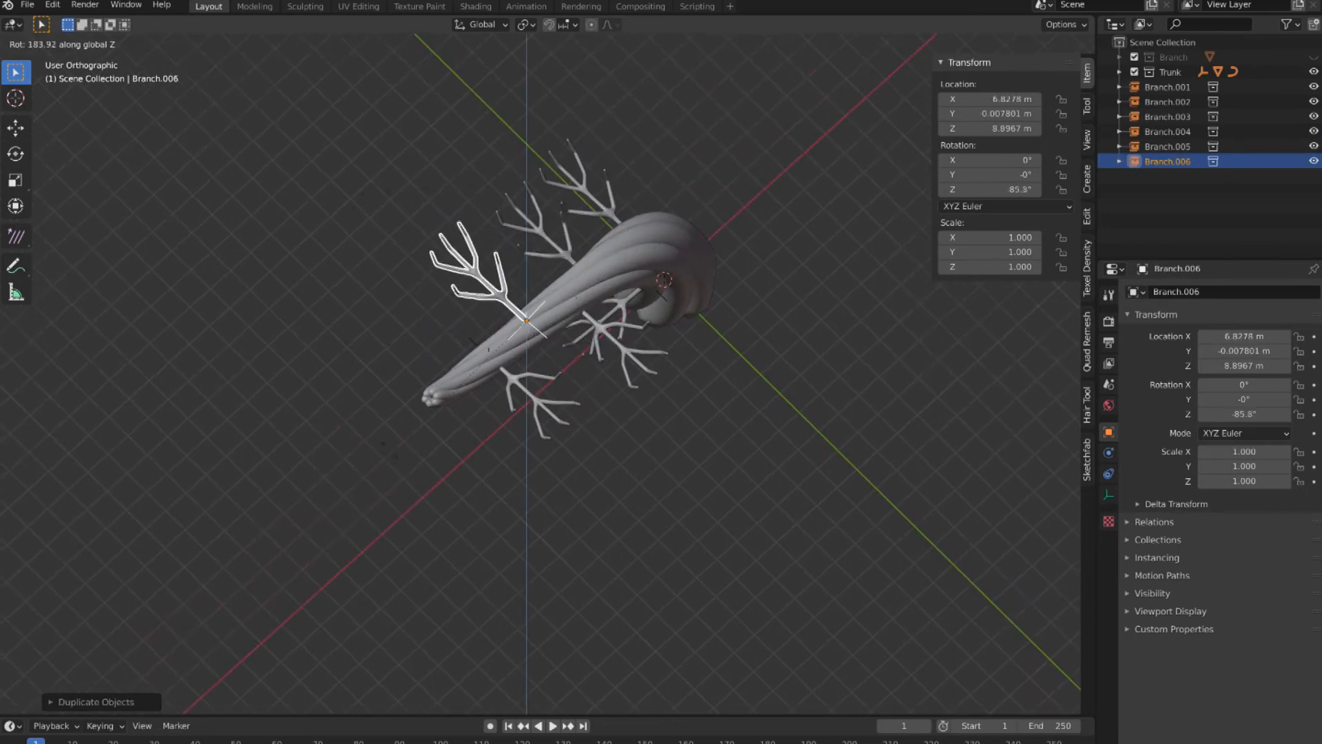
click(448, 366)
Duplicate the last branch toward the trunk's tip and raise the copy along Z to about 9.74 m.
key(shift+d)
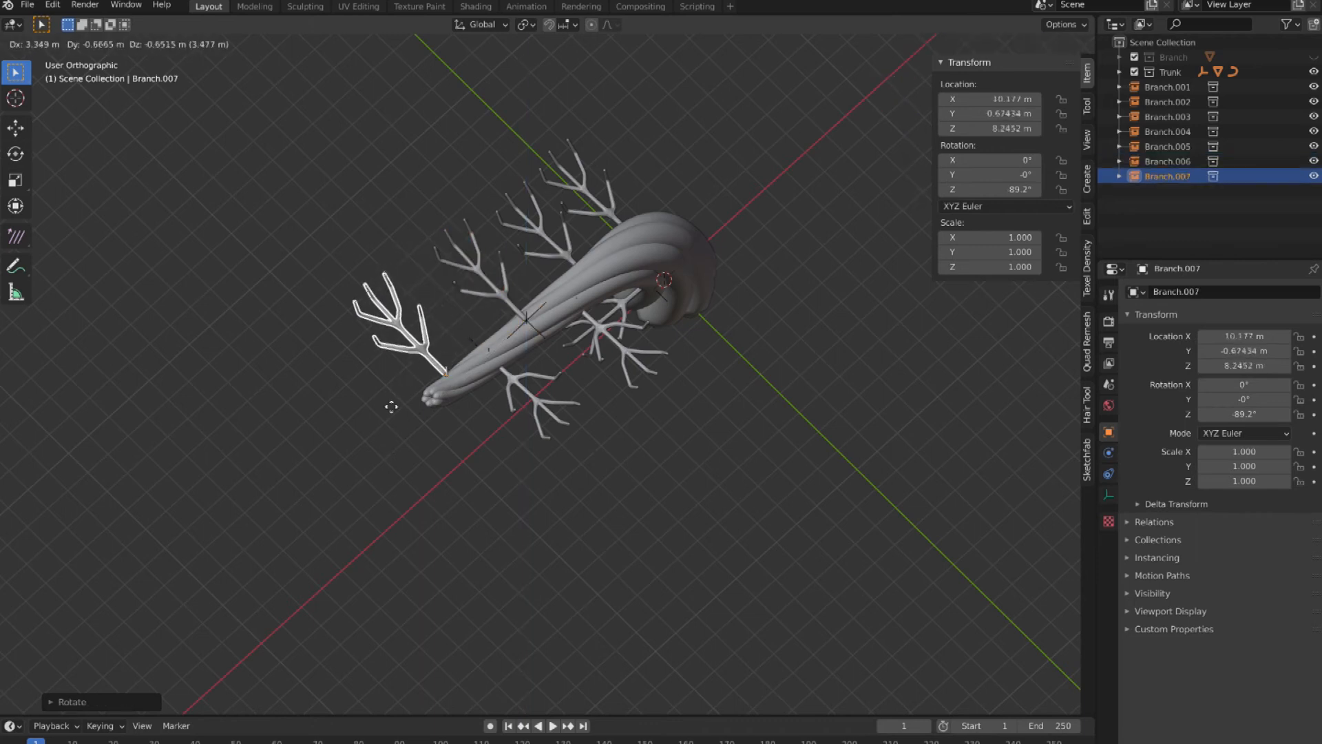
click(379, 419)
middle_drag(417, 440, 454, 451)
key(g)
key(z)
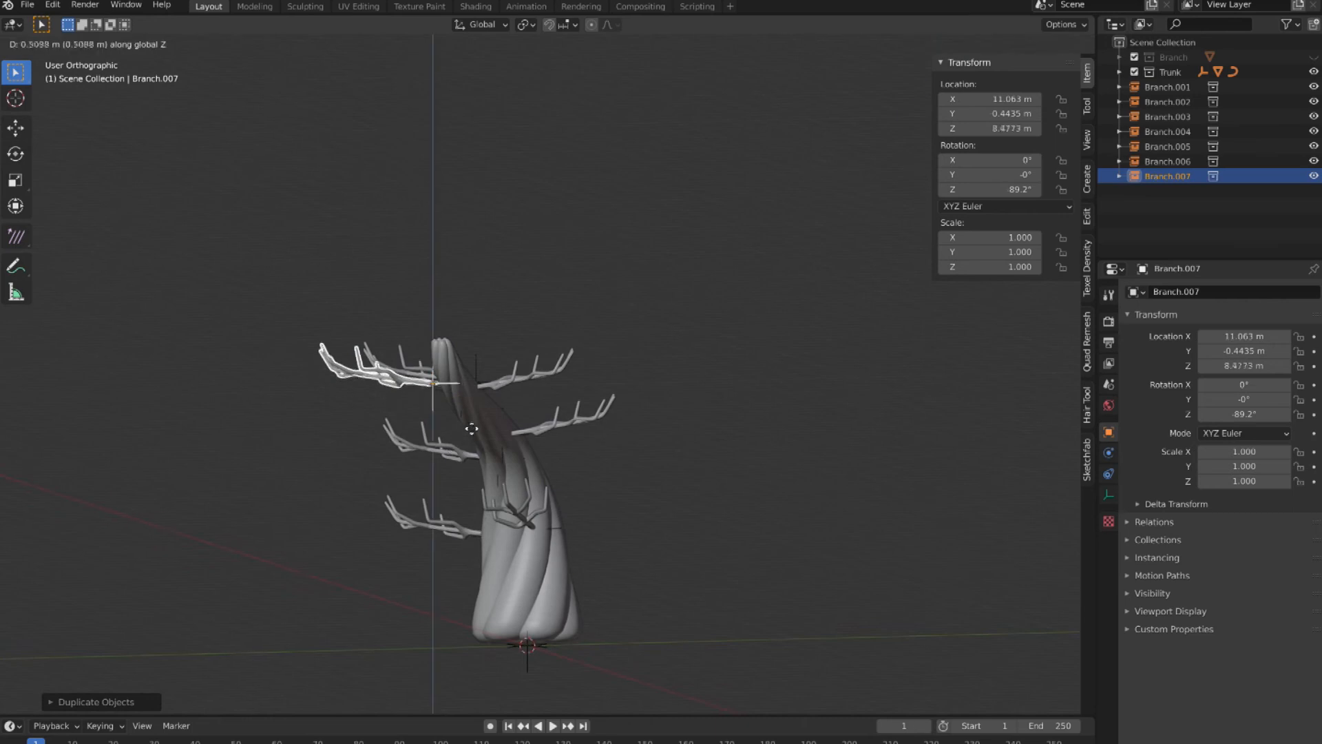
click(474, 402)
Freely move the new copy so its base meets the trunk's tip at about X 11.17 m, Y -0.03 m, Z 9.26 m.
key(g)
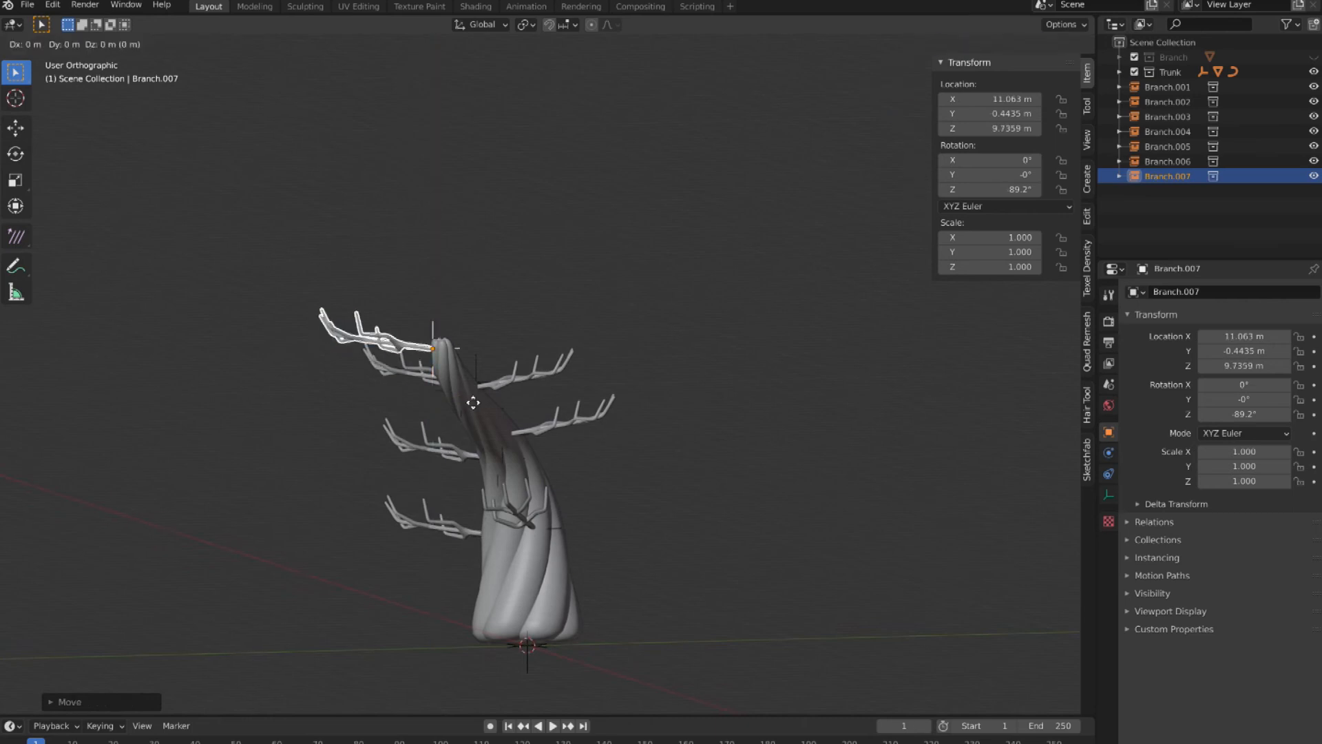
click(478, 403)
middle_drag(478, 403, 444, 401)
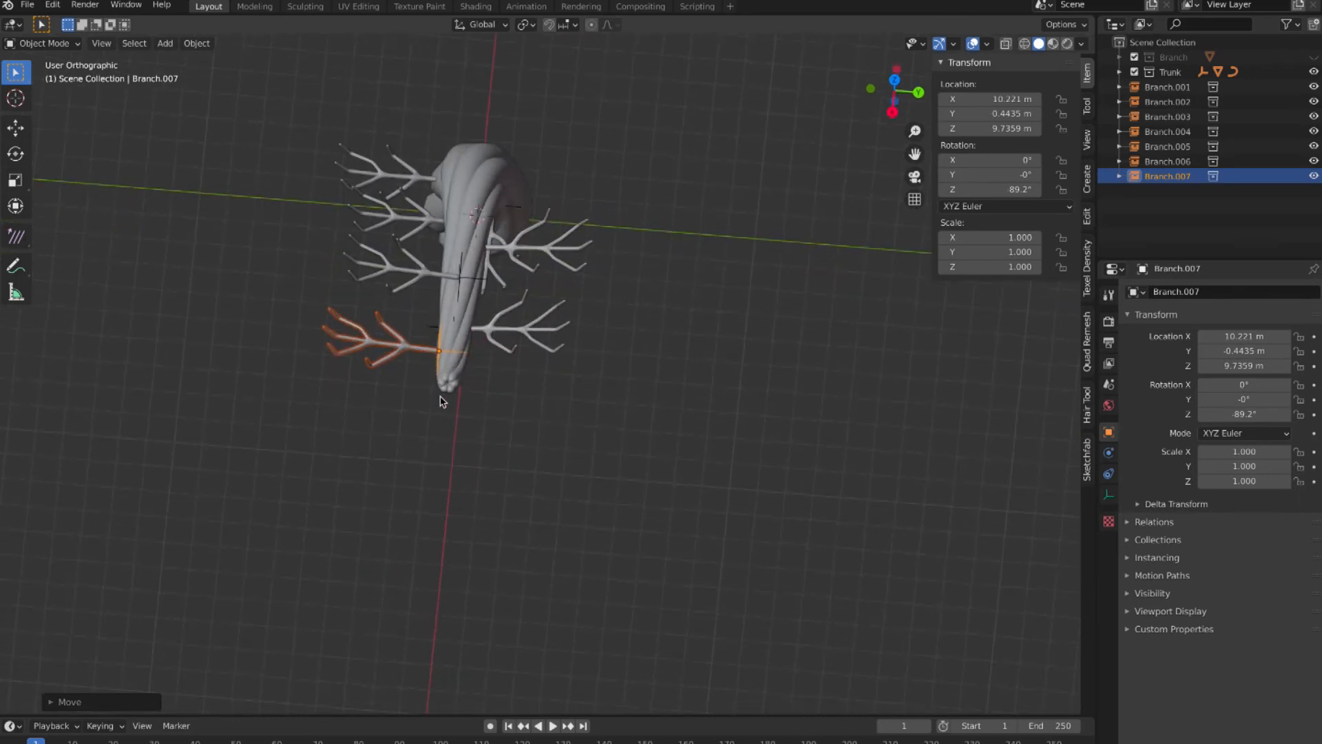
key(g)
click(451, 432)
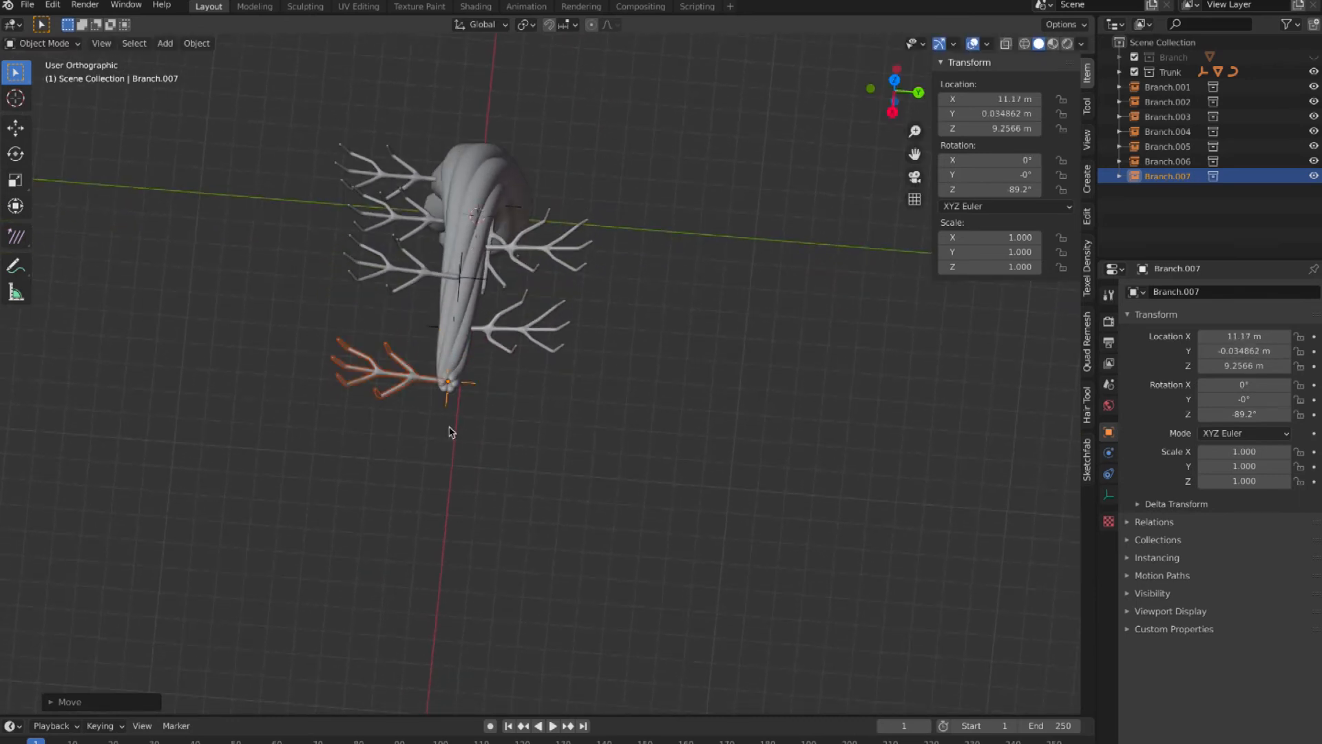
Duplicate the tip branch, rotate the copy to about 2.49° around Z and move its base back into the trunk's tip.
key(shift+d)
click(533, 508)
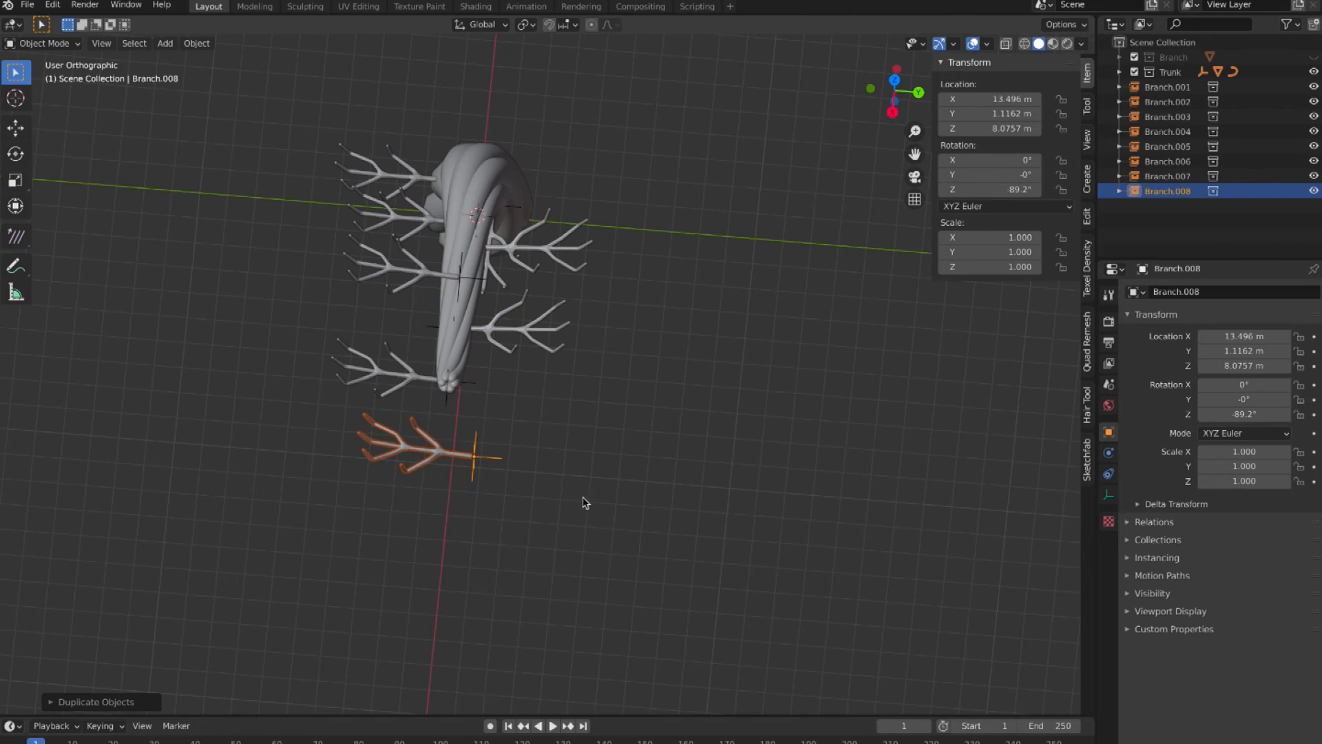
key(r)
key(z)
click(520, 494)
key(g)
click(485, 414)
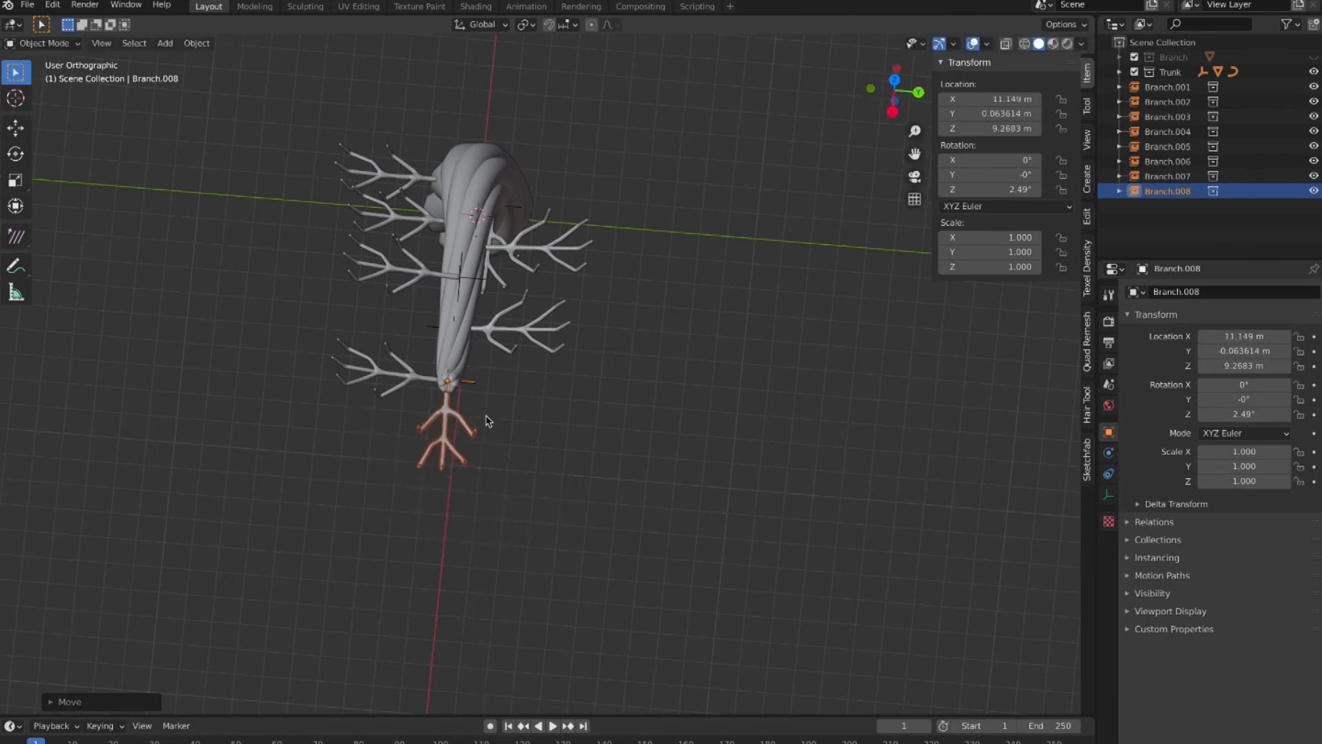
Duplicate the forward-facing tip branch in place and rotate the copy to about 83.3° around the Z axis.
key(shift+d)
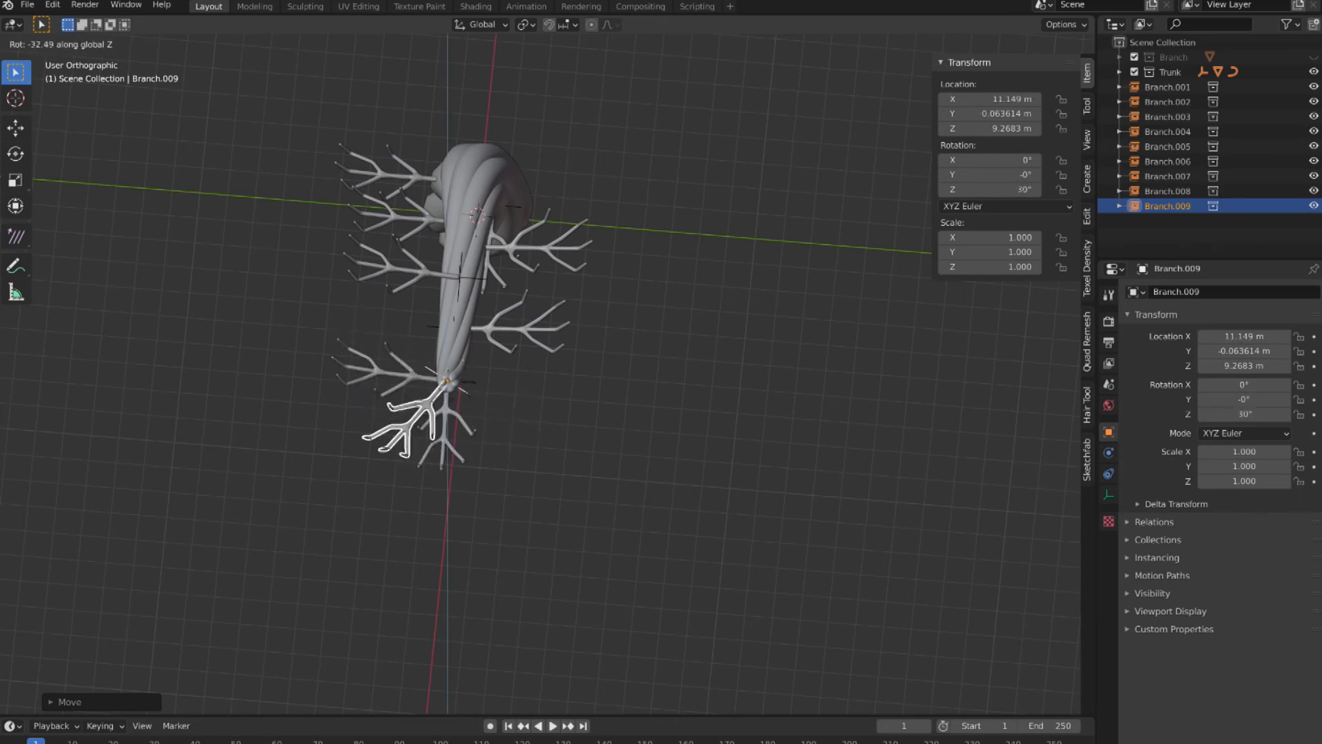
click(486, 542)
middle_drag(486, 543, 428, 389)
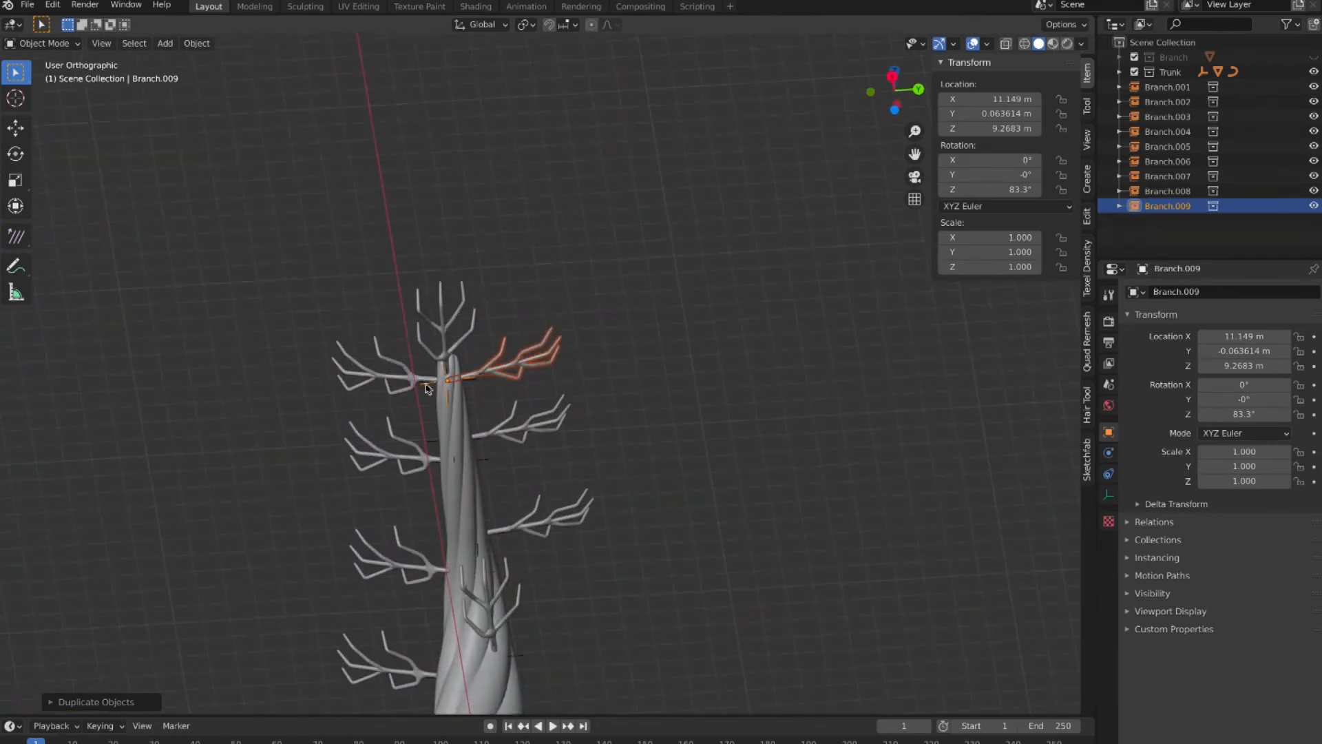
Add the opposite side branch at the tip to the selection and move both along the Z axis.
shift+click(431, 391)
key(g)
key(z)
click(481, 407)
click(597, 400)
Rotate the lowest front branch instance, Branch.001, to about 40.8° around the Z axis.
middle_drag(600, 399, 630, 451)
click(634, 459)
key(r)
key(z)
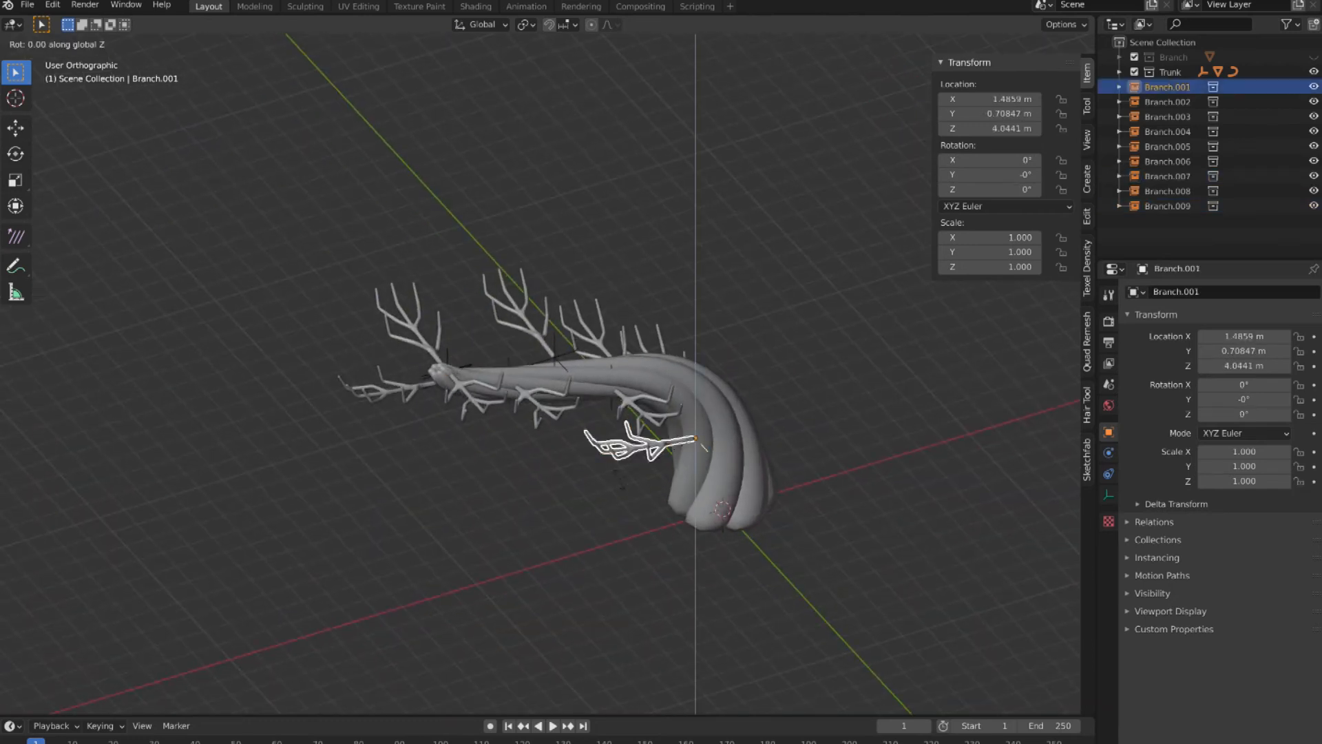
click(628, 463)
click(608, 472)
Select all branch instances from Branch.001 to Branch.009 and apply Randomize Transform to them.
middle_drag(608, 472, 732, 433)
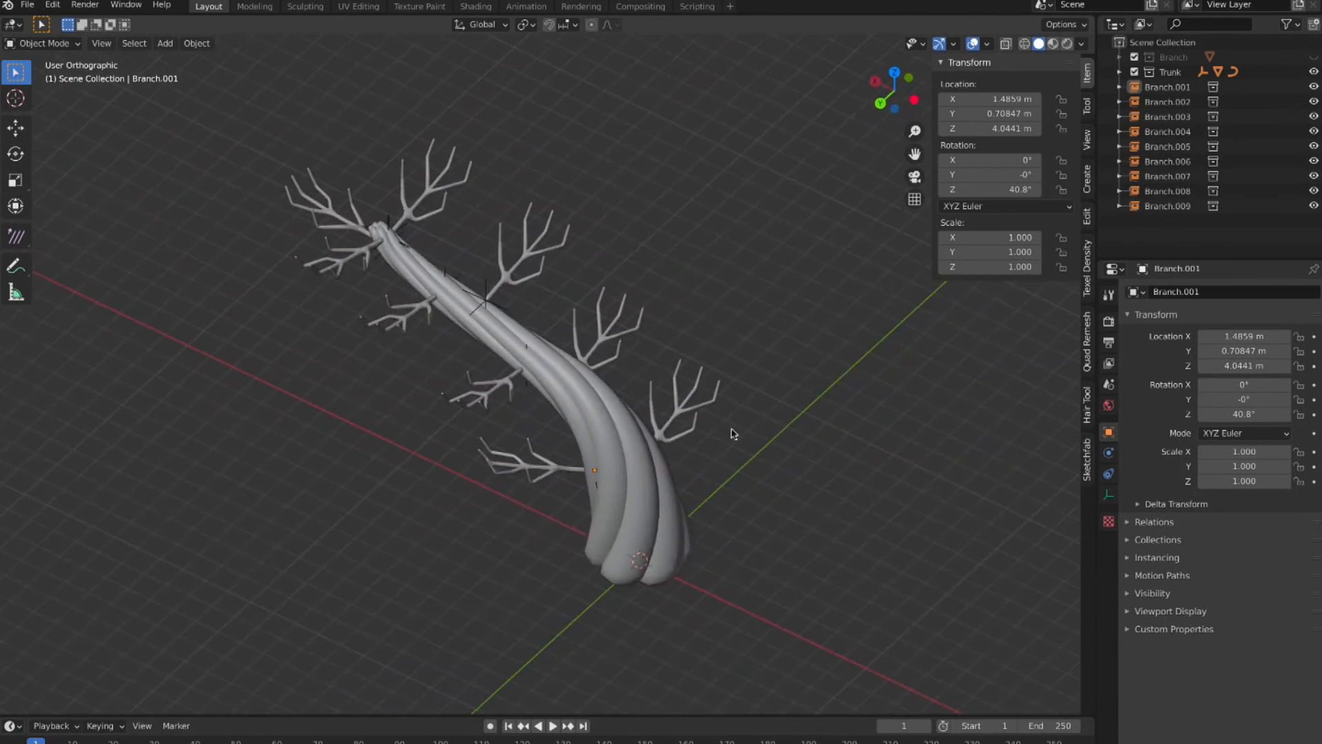
click(1167, 87)
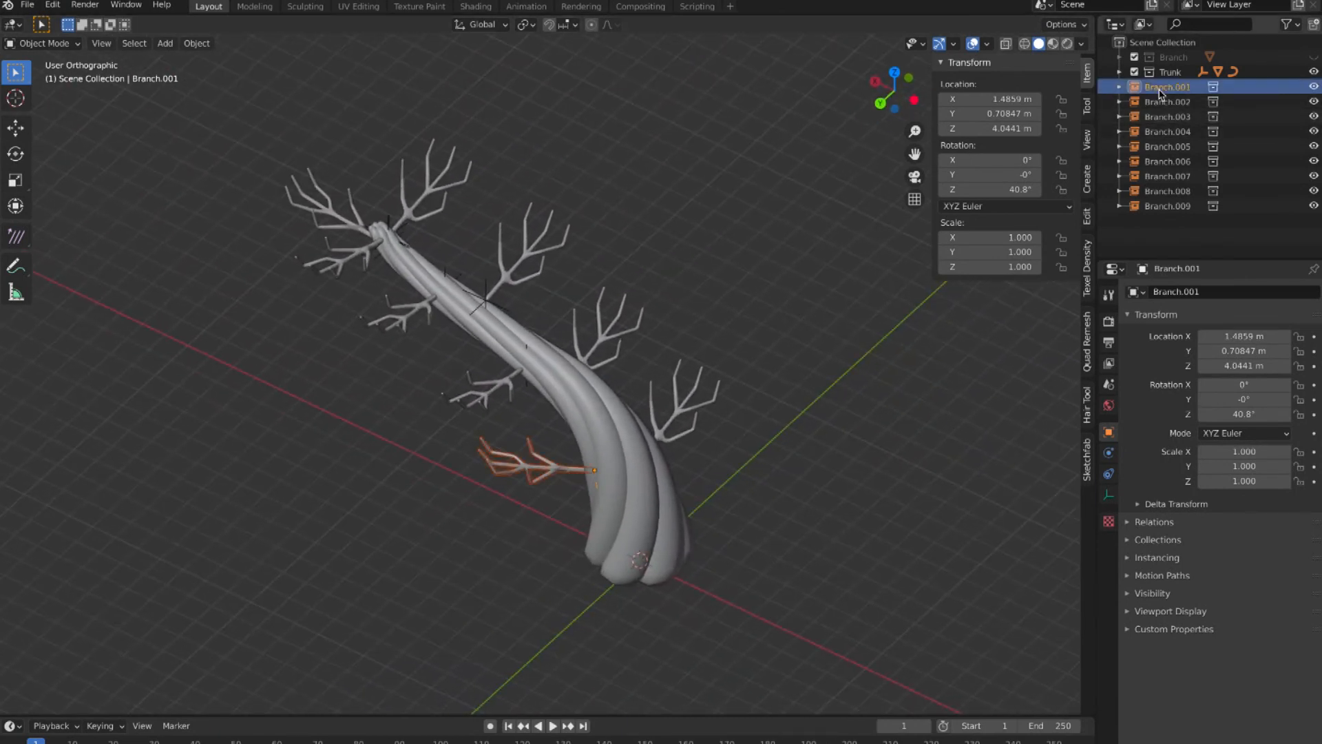
shift+click(1168, 207)
middle_drag(556, 218, 561, 217)
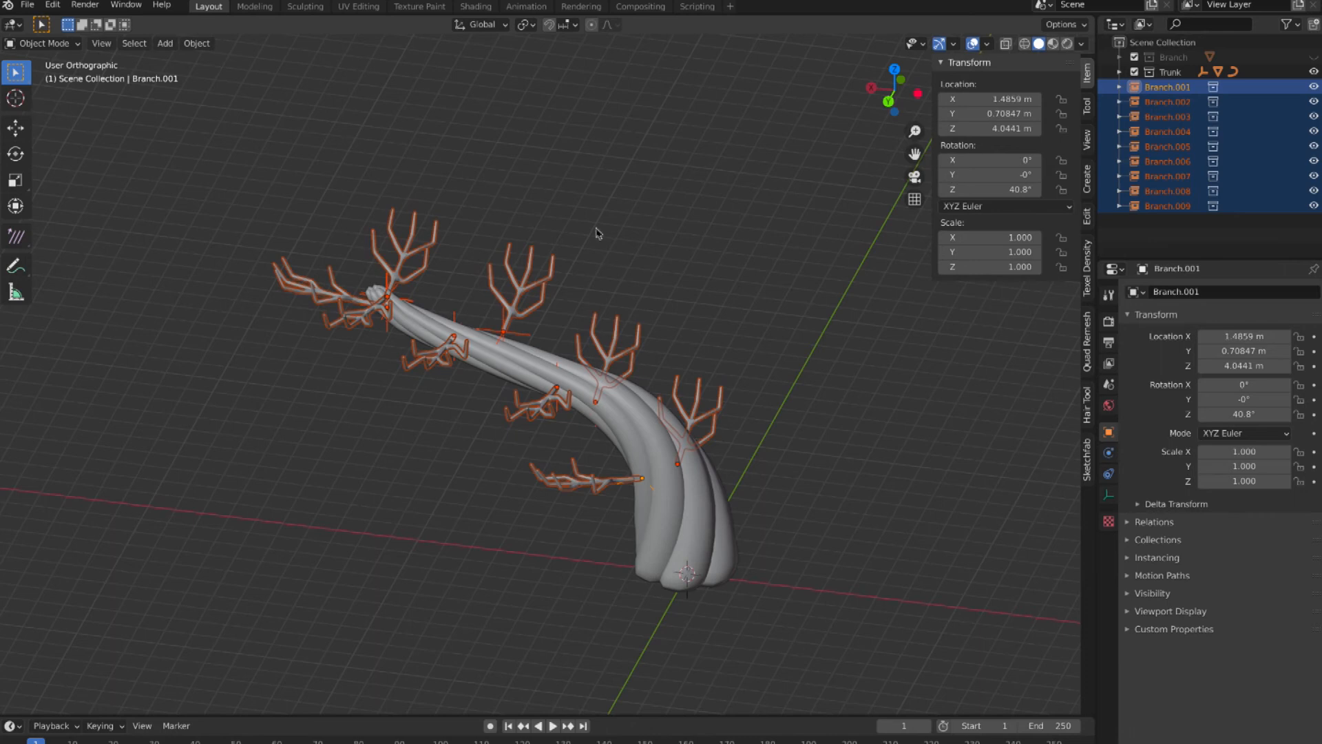
click(198, 43)
mouse_move(203, 64)
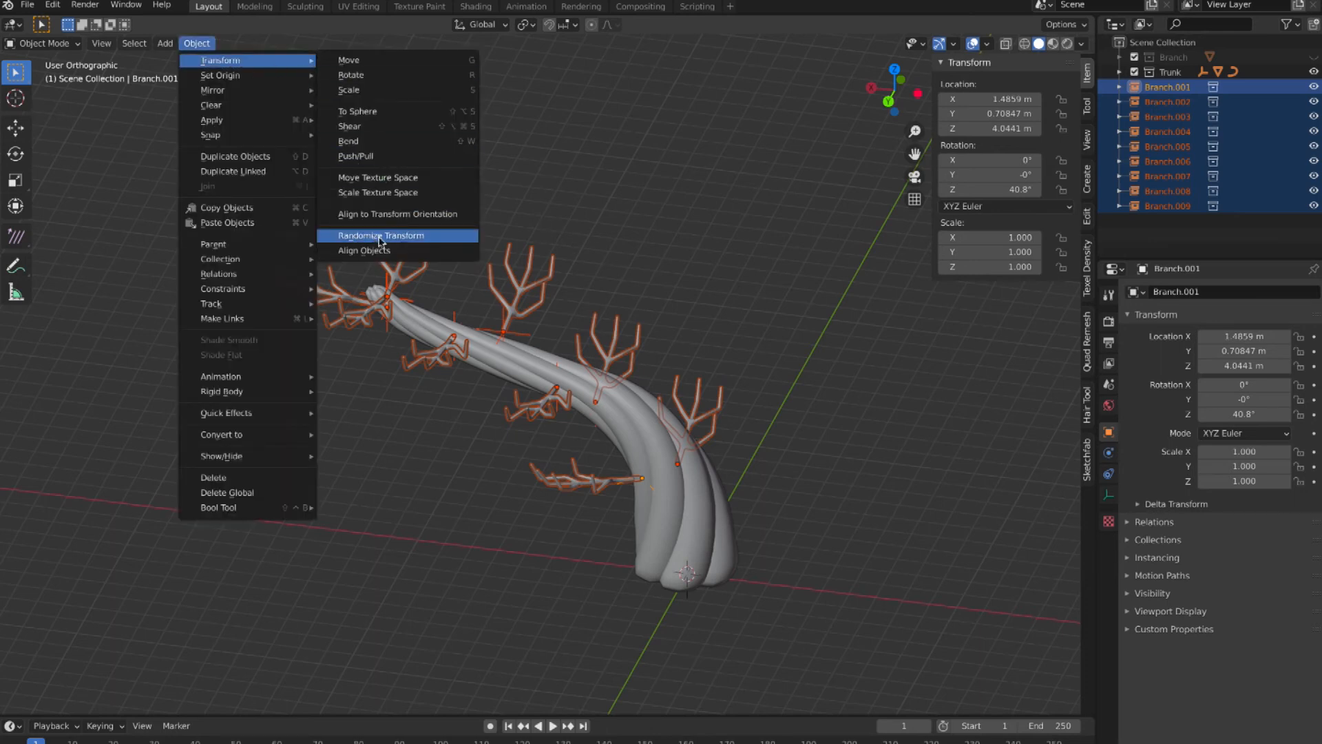
click(402, 237)
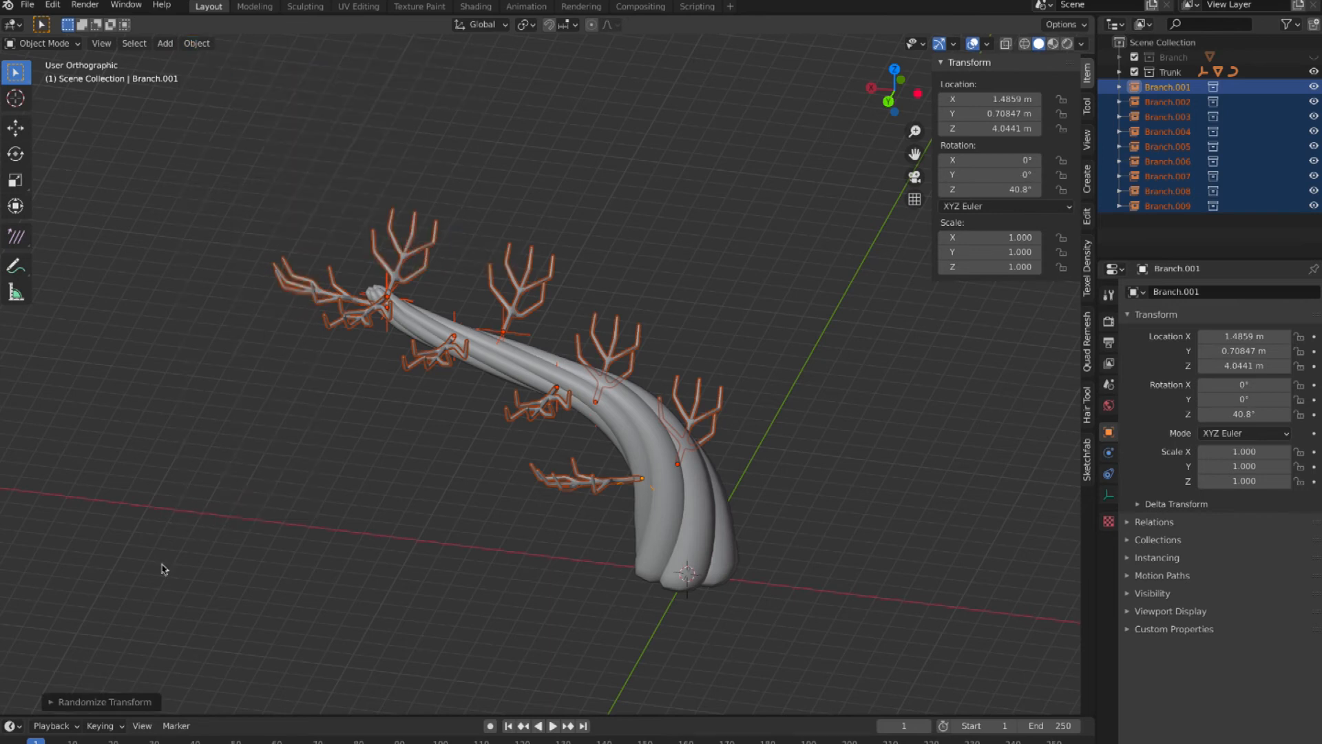
Set the randomized scale of the branches to 0.50 on the X, Y and Z axes.
click(51, 702)
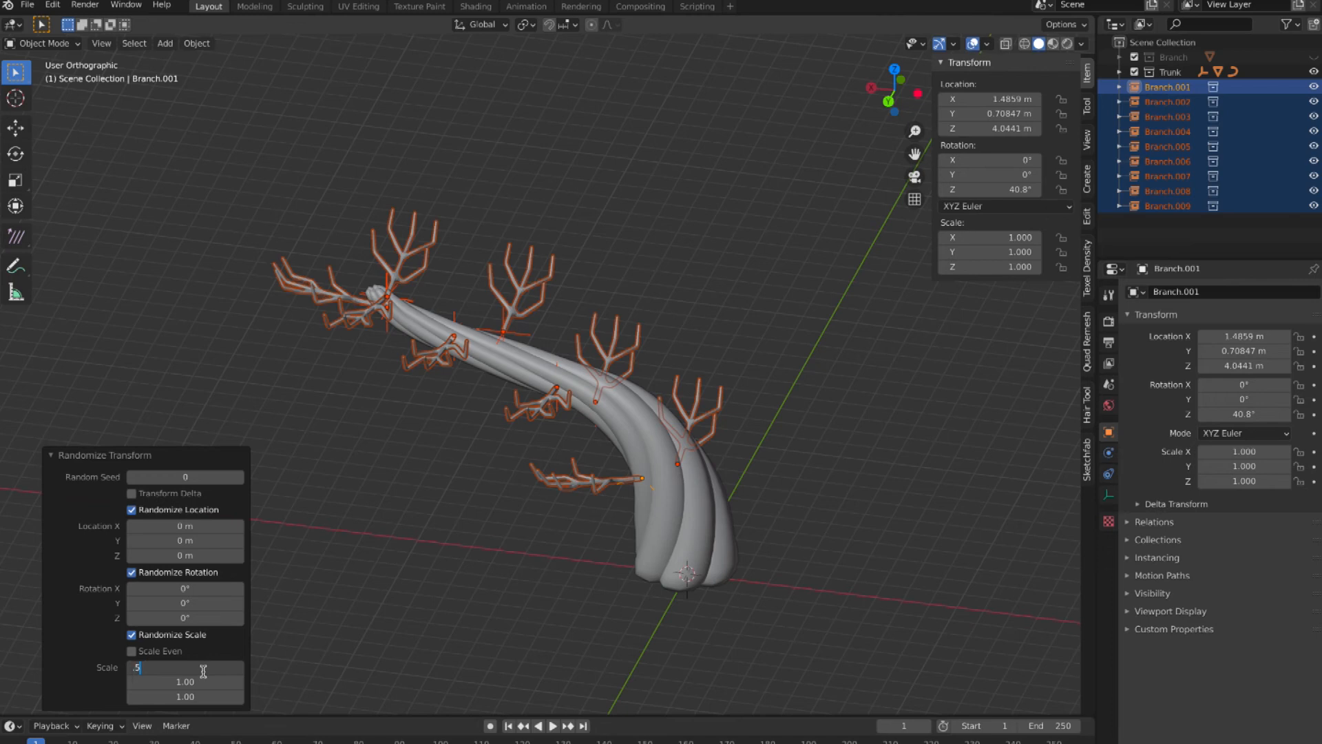
key(Tab)
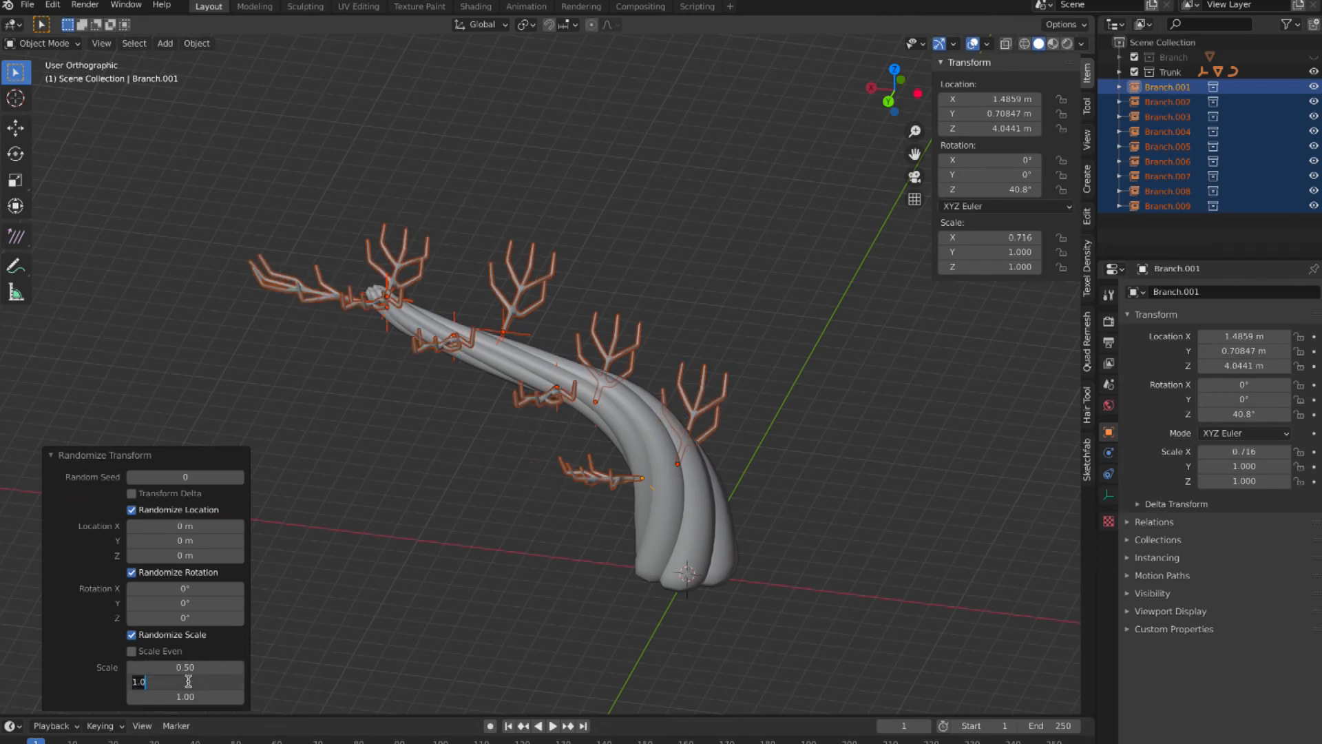
key(Tab)
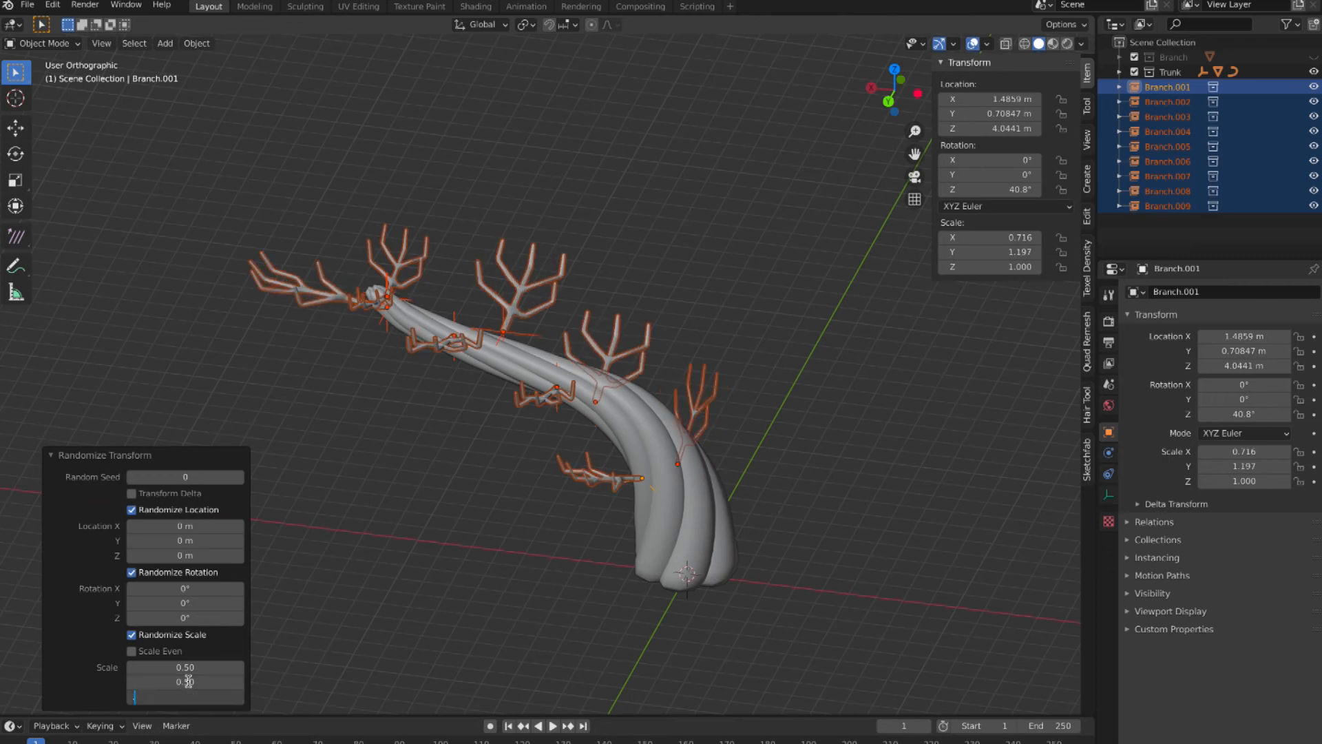
text(0.5)
key(Return)
middle_drag(387, 414, 453, 337)
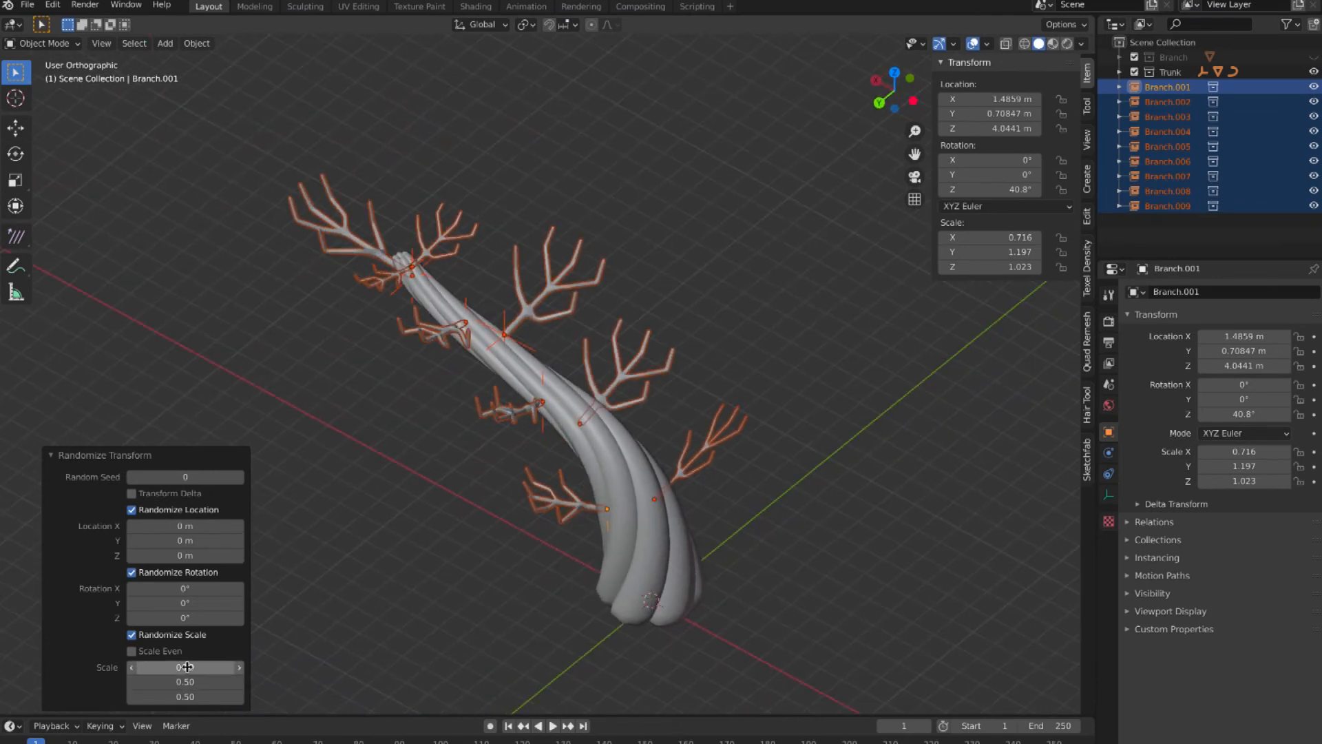
Turn on even scaling for the branch randomization and inspect the branches around the trunk.
middle_drag(525, 440, 725, 406)
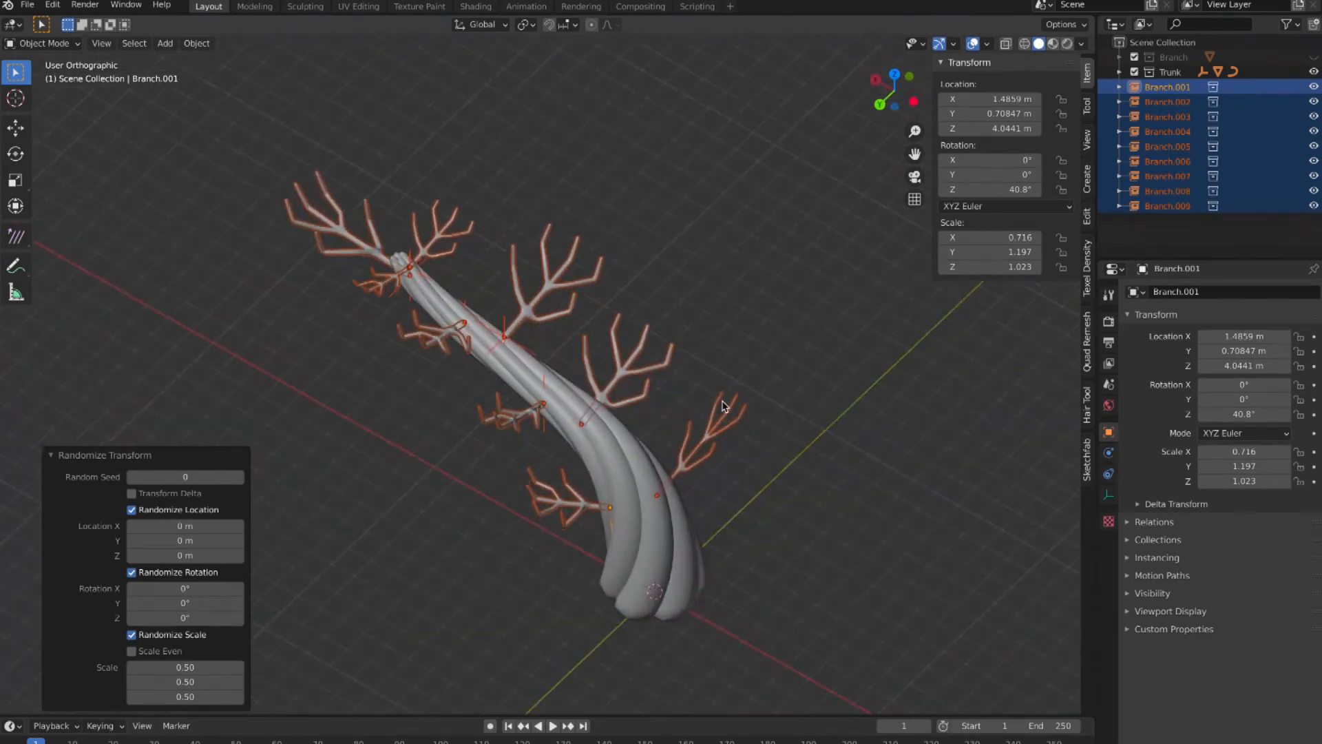
click(132, 651)
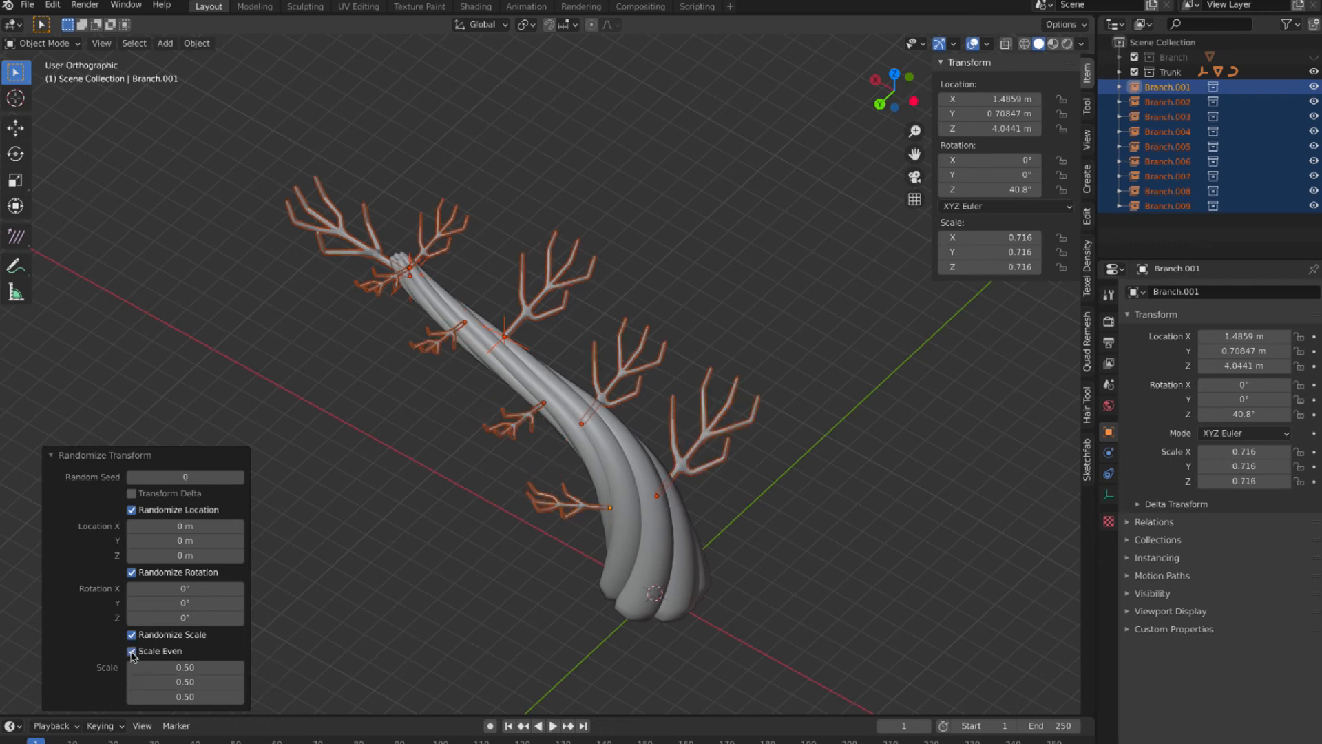
middle_drag(716, 475, 640, 518)
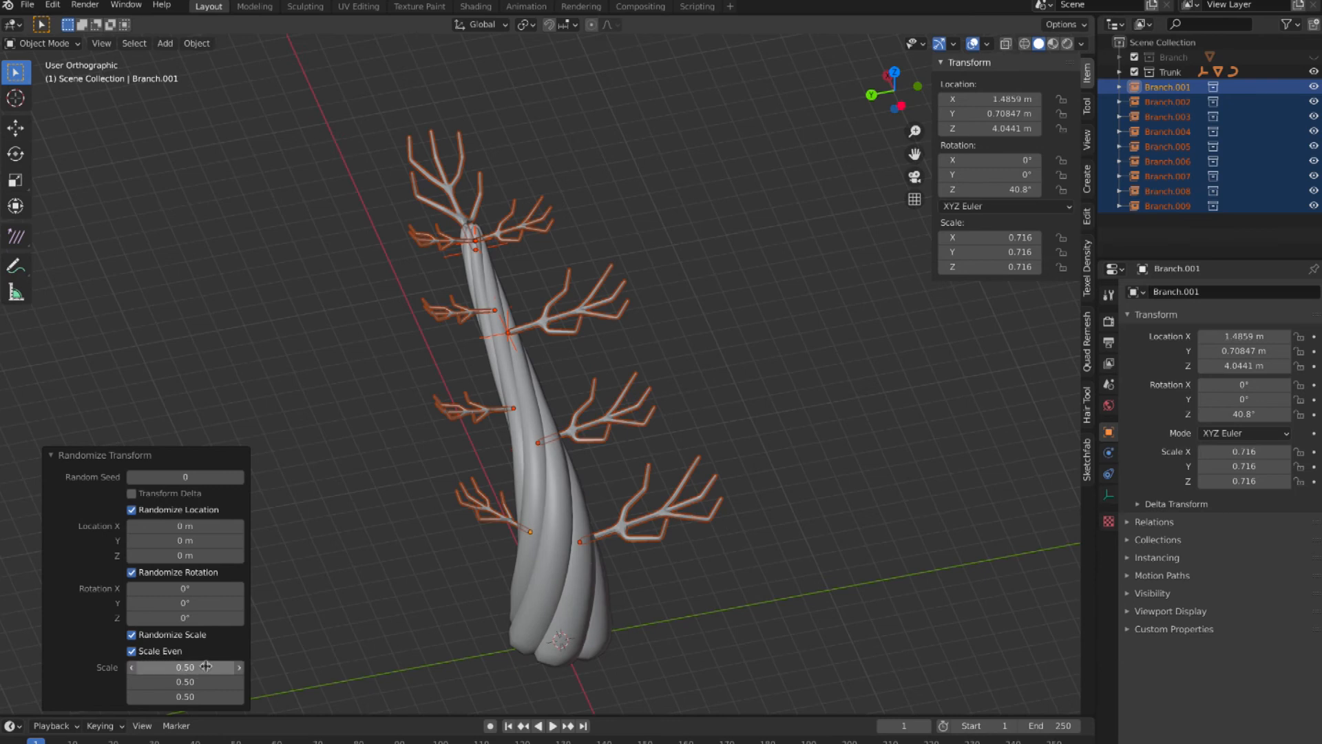
middle_drag(605, 545, 685, 444)
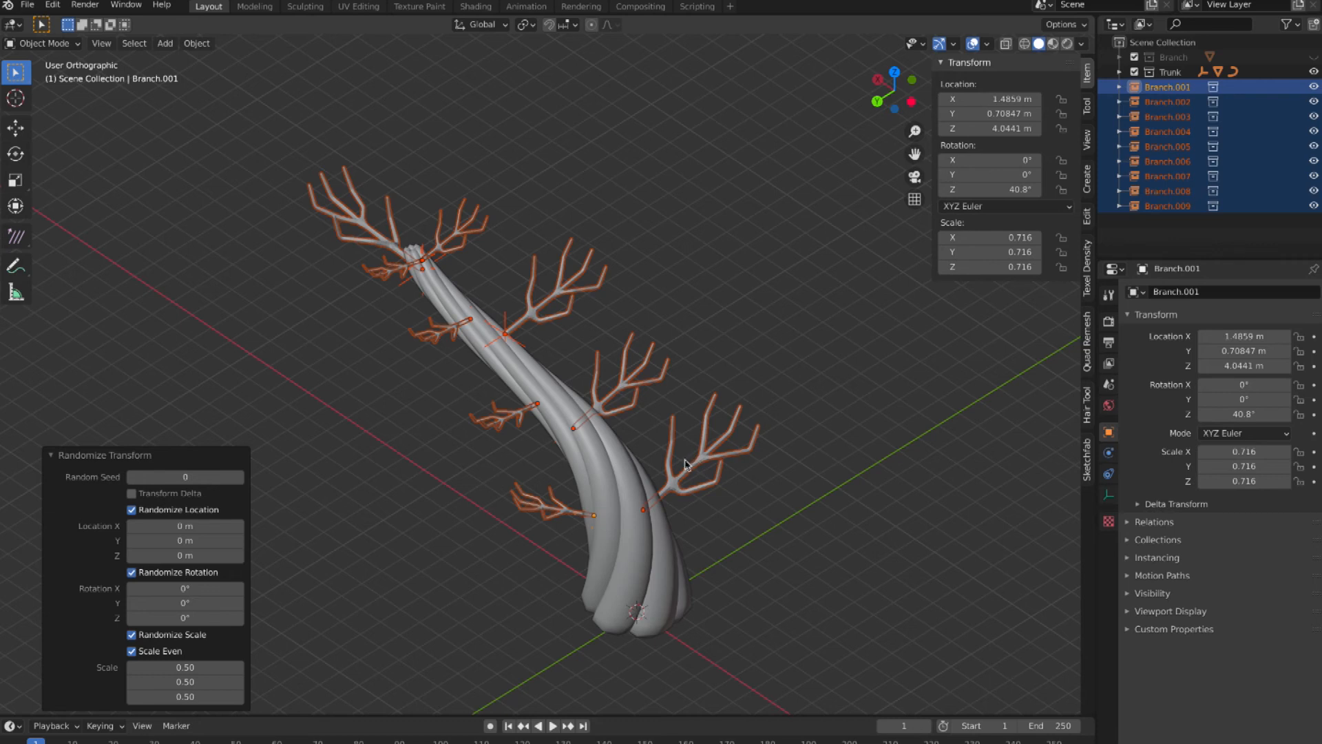
middle_drag(644, 466, 599, 457)
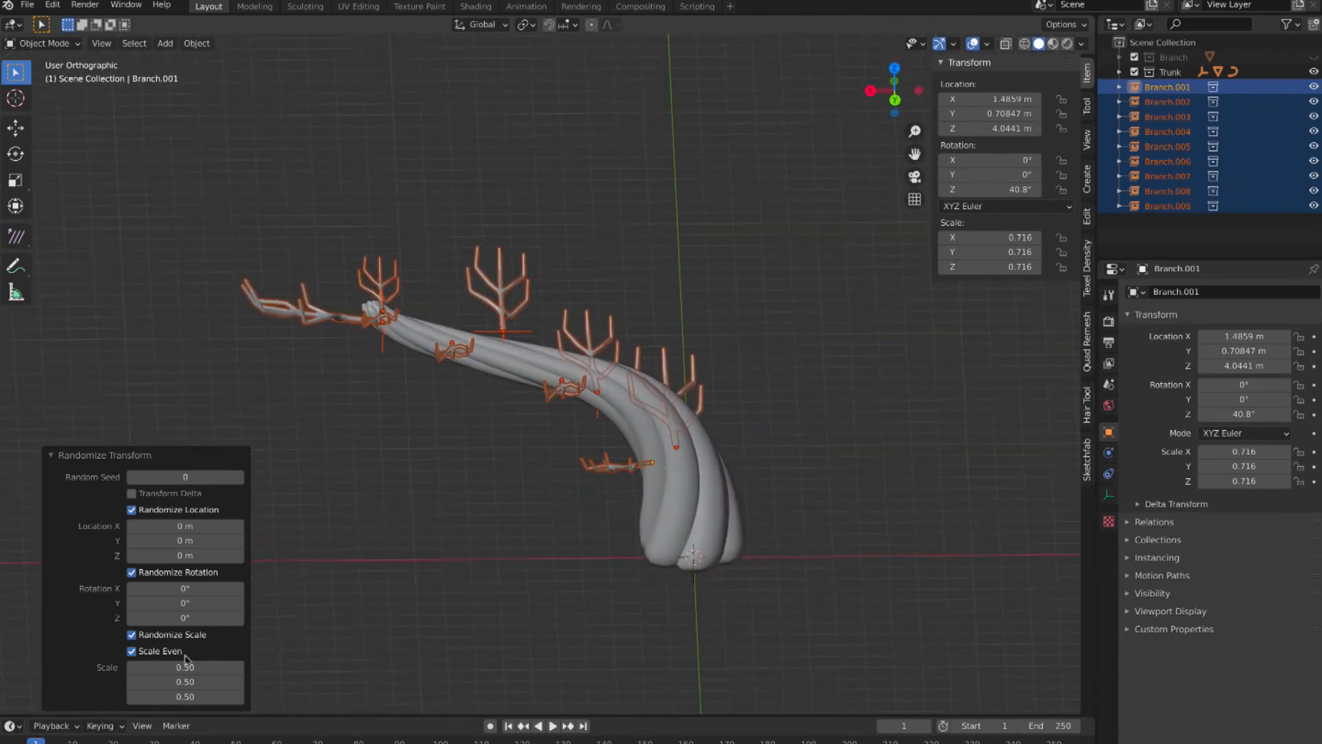
Randomize the selected branches' rotation by 20° on X, 20° on Y and 11° on Z.
middle_drag(271, 592, 256, 599)
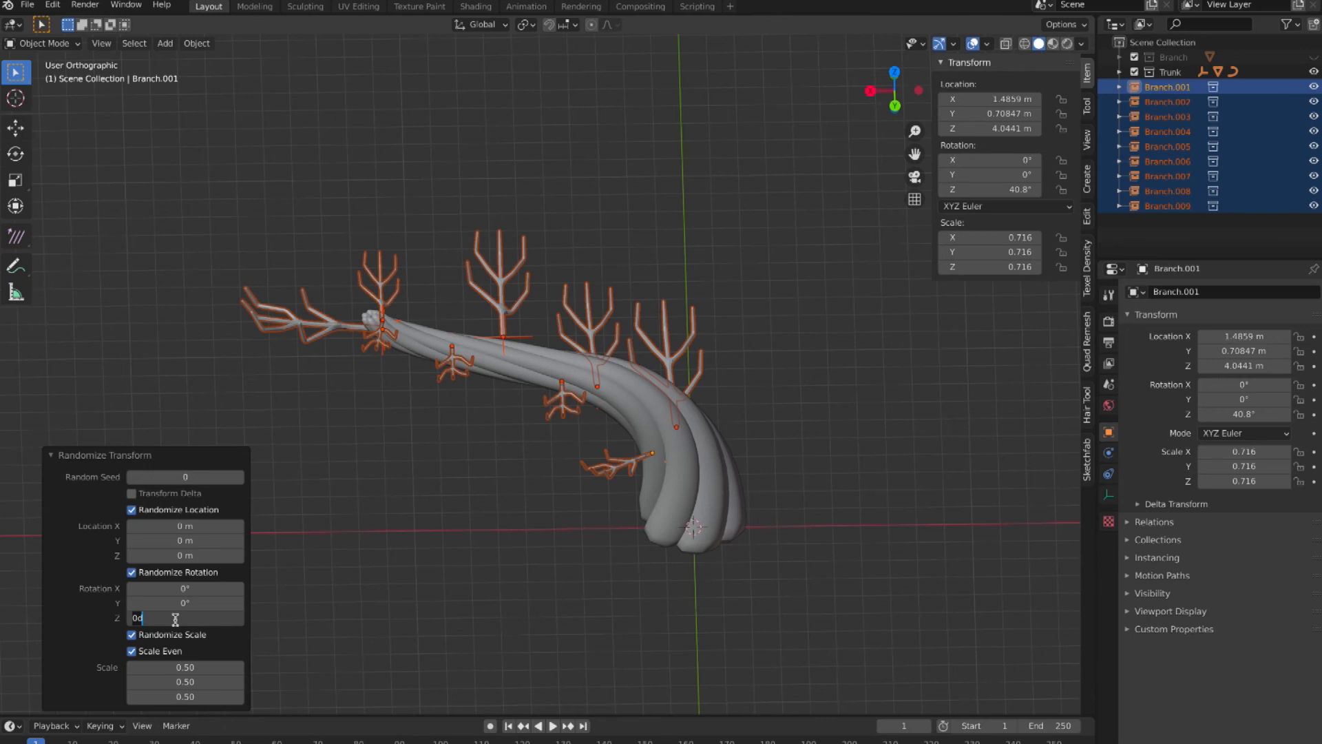
key(Return)
mouse_move(191, 613)
mouse_down()
mouse_move(220, 613)
mouse_move(184, 613)
mouse_up()
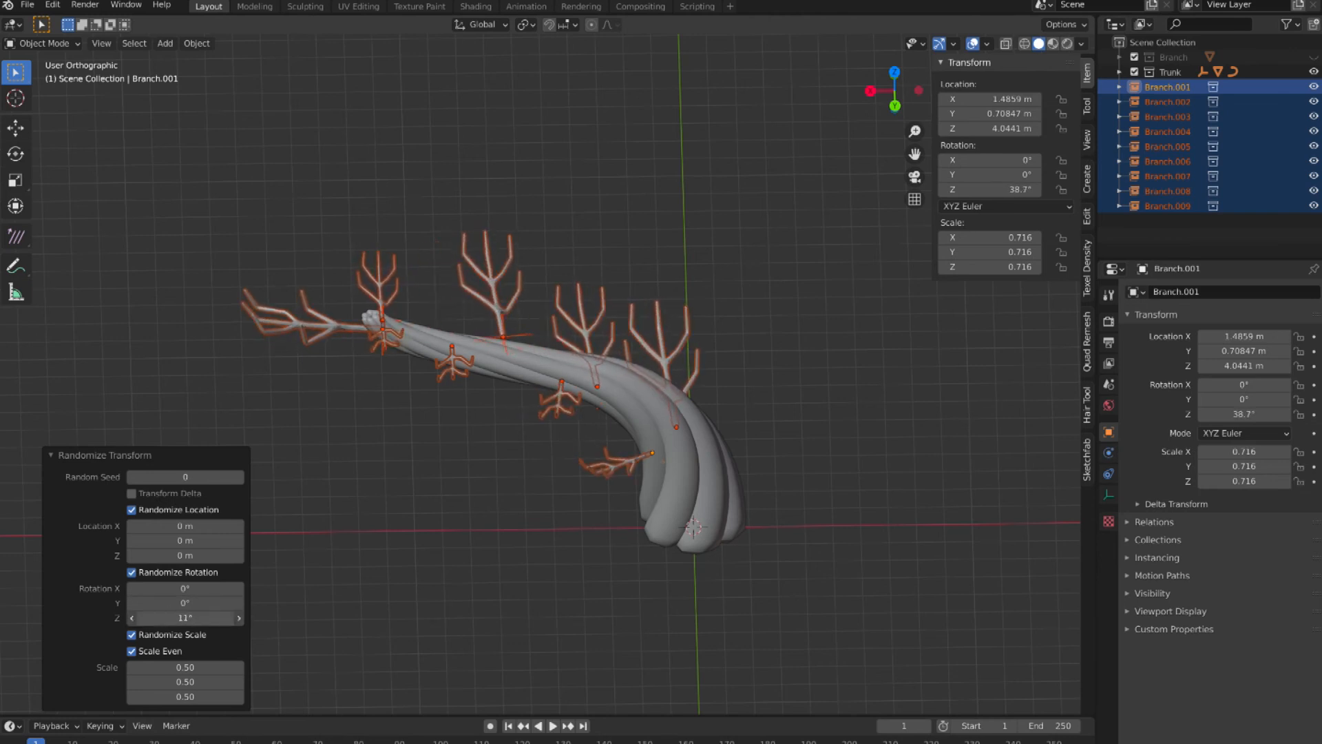
drag(185, 588, 207, 588)
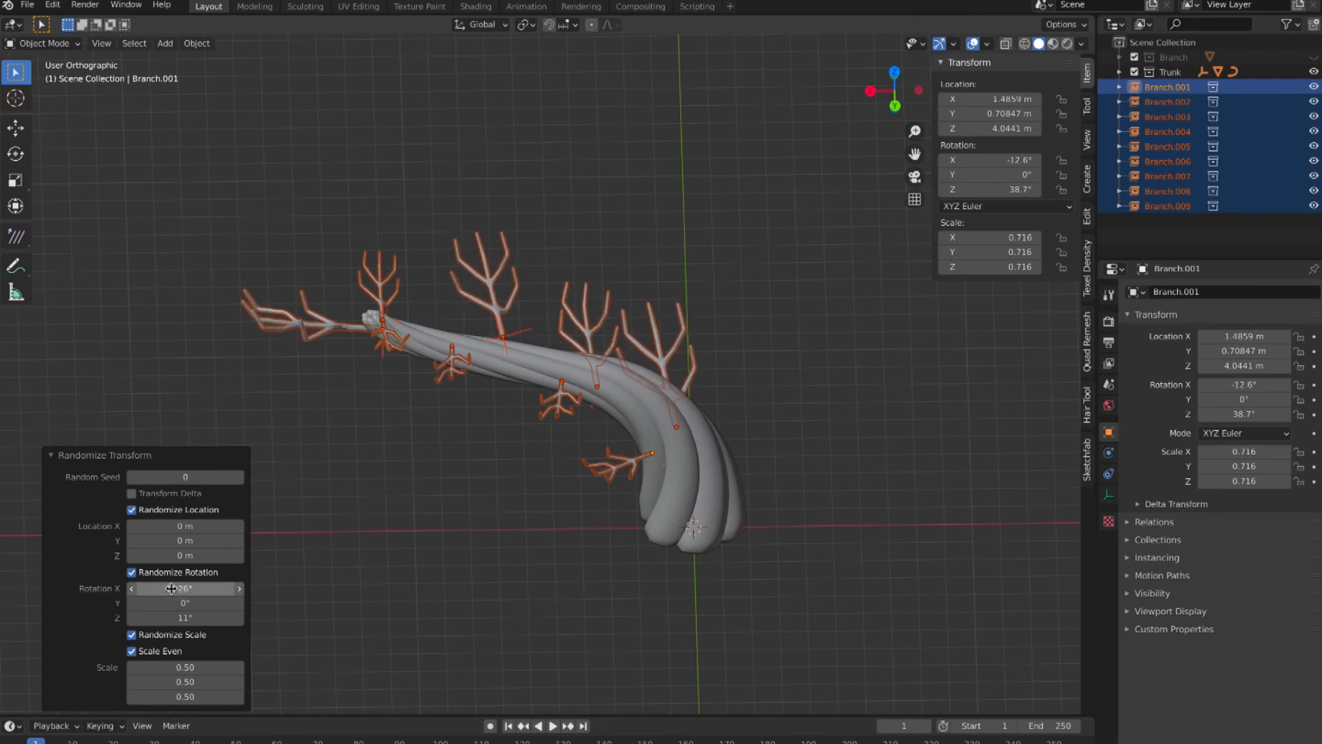
key(Tab)
text(20)
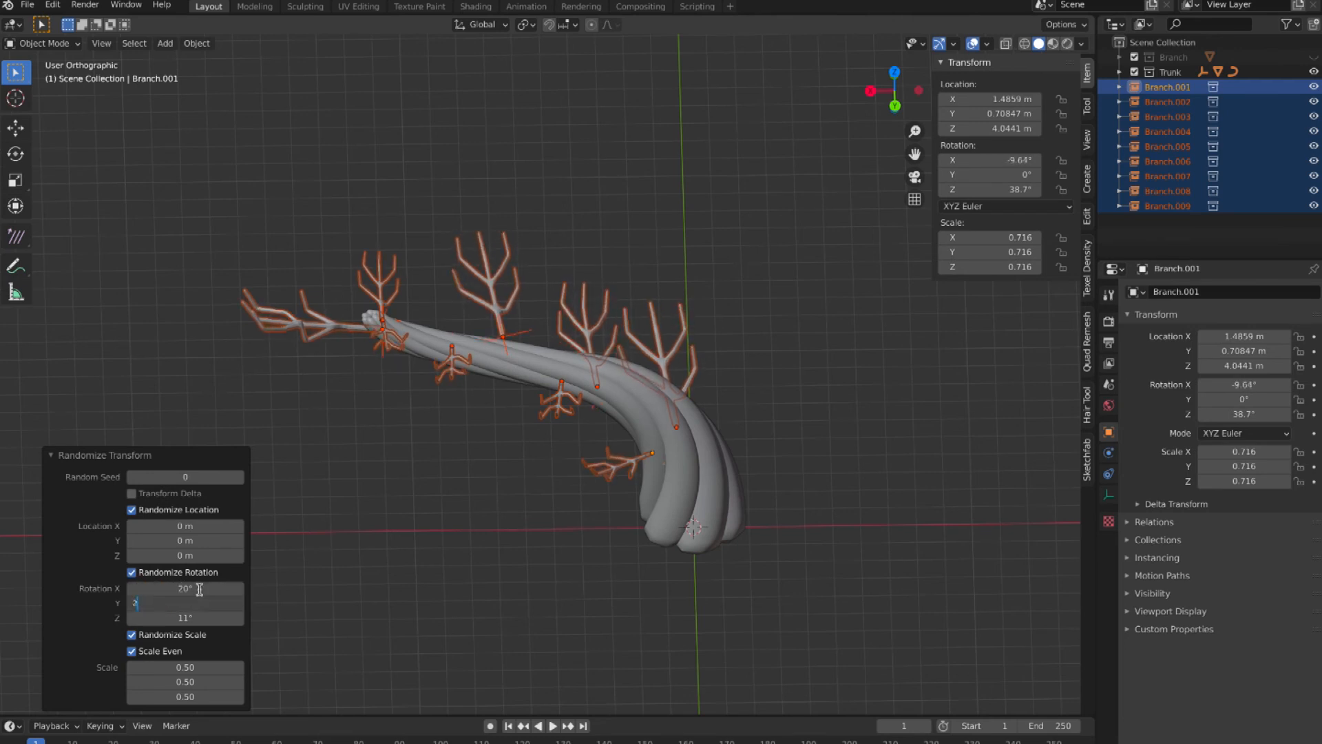
key(Return)
middle_drag(387, 448, 386, 442)
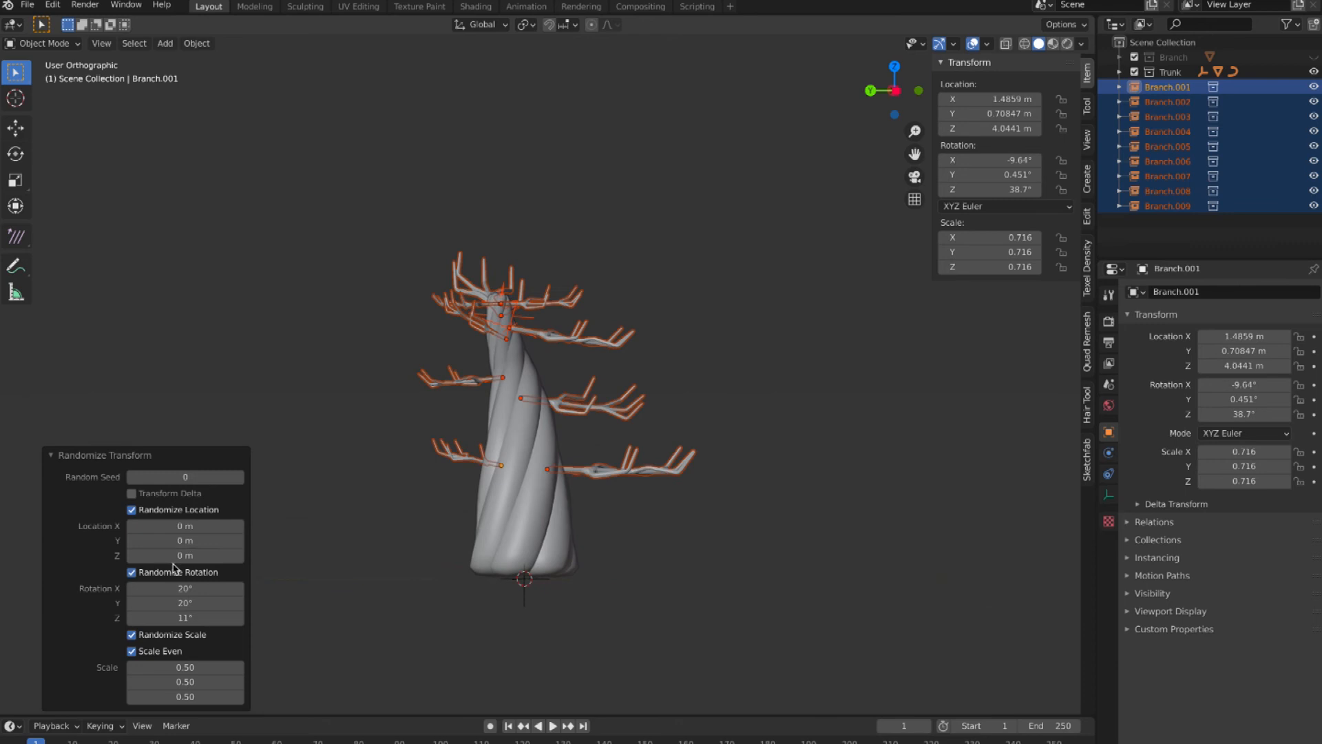
drag(185, 555, 159, 555)
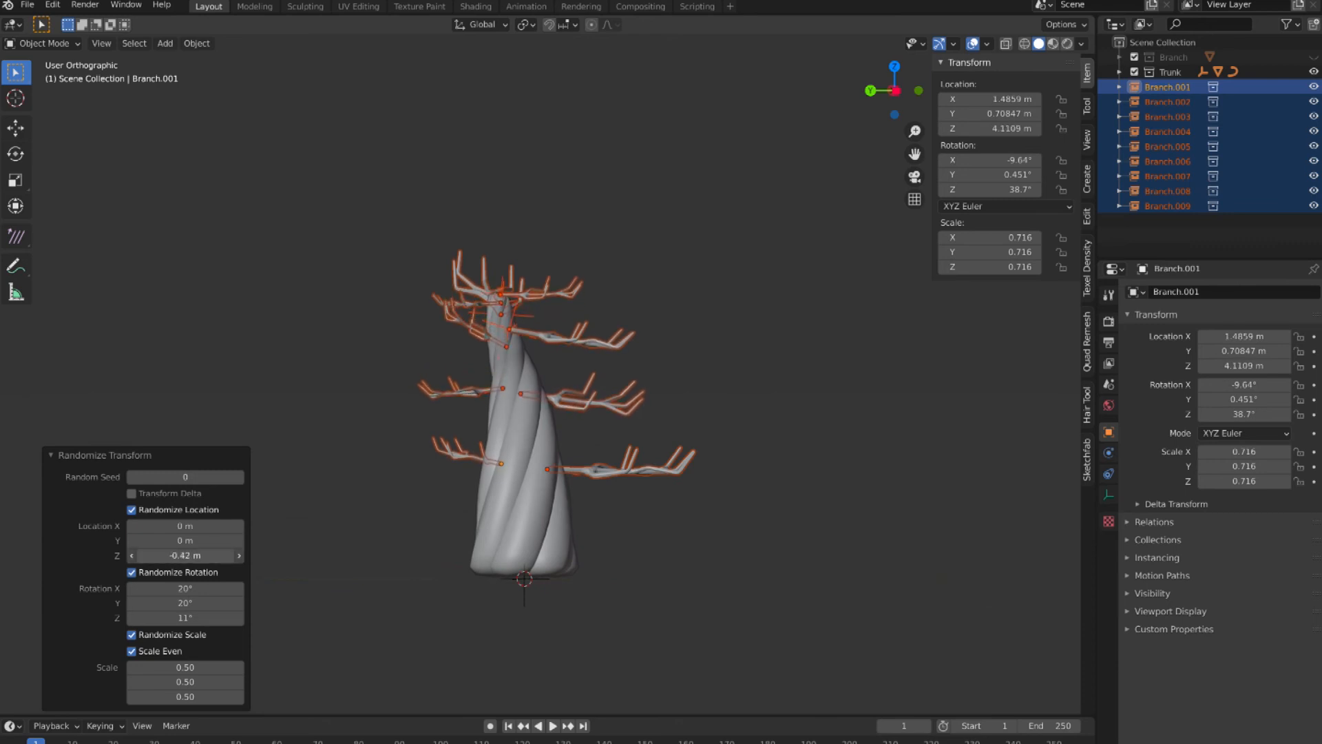
key(ctrl+a)
text(0)
key(Return)
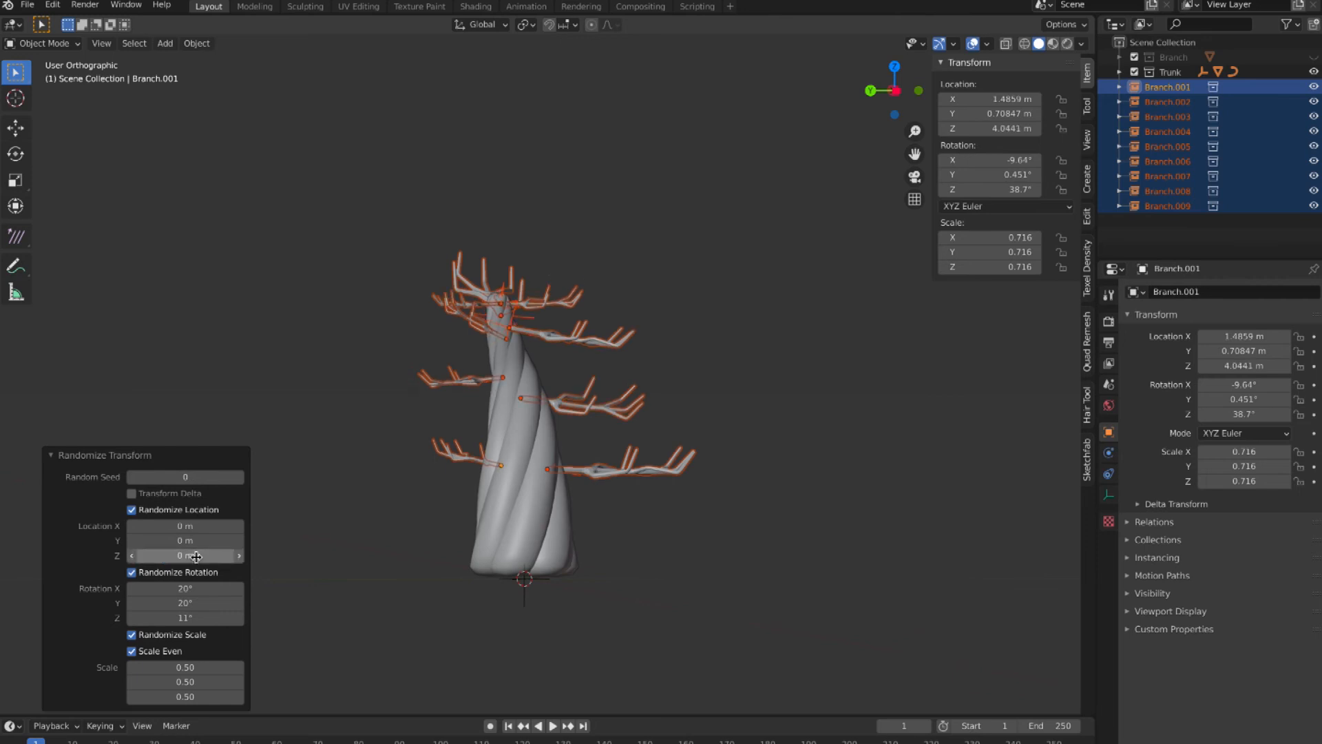
Move Branch.005 so its base attaches to the side of the upper trunk.
middle_drag(378, 440, 373, 435)
click(651, 492)
middle_drag(651, 493, 556, 306)
click(545, 334)
key(g)
click(549, 345)
click(556, 306)
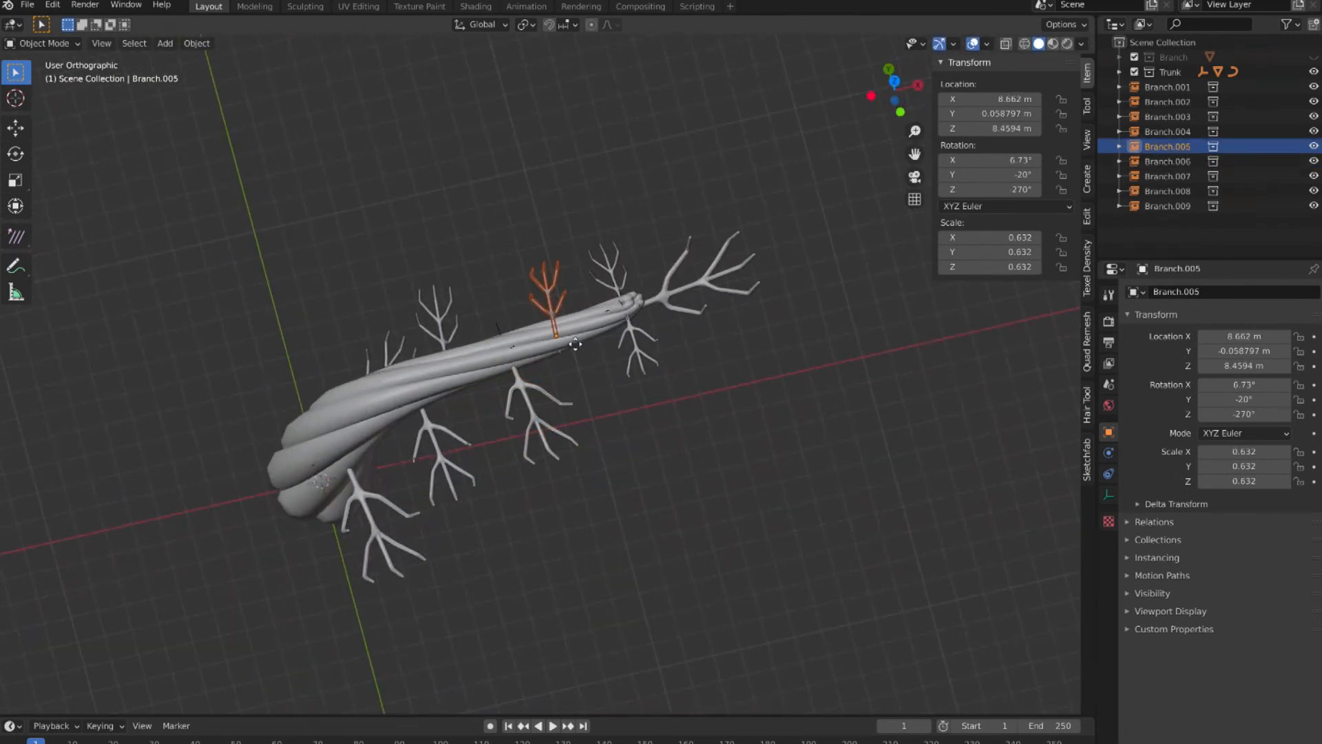
key(g)
click(571, 331)
Scale Branch.006, beside the middle of the trunk, by about 0.795.
middle_drag(571, 331, 641, 385)
click(619, 359)
key(s)
click(654, 414)
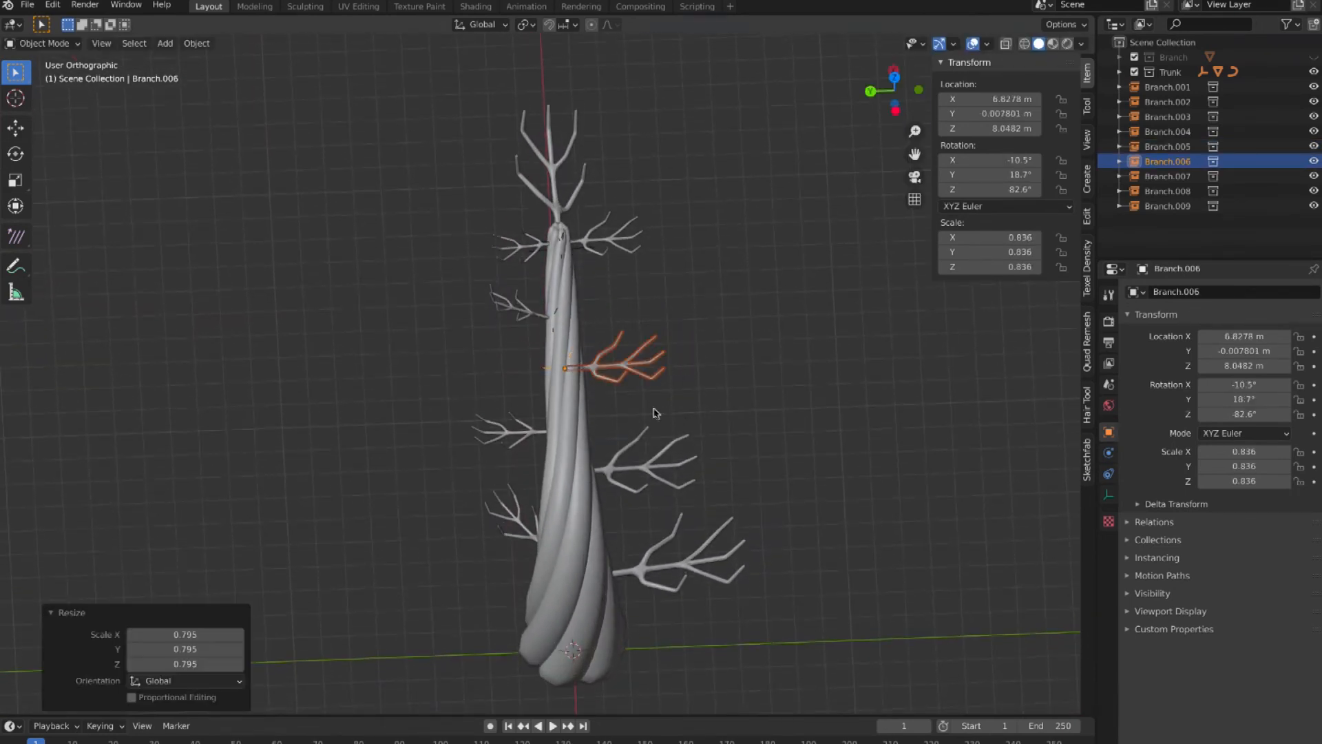
Enlarge Branch.005 and scale Branch.009 near the trunk's tip up by about 1.233.
click(538, 318)
key(s)
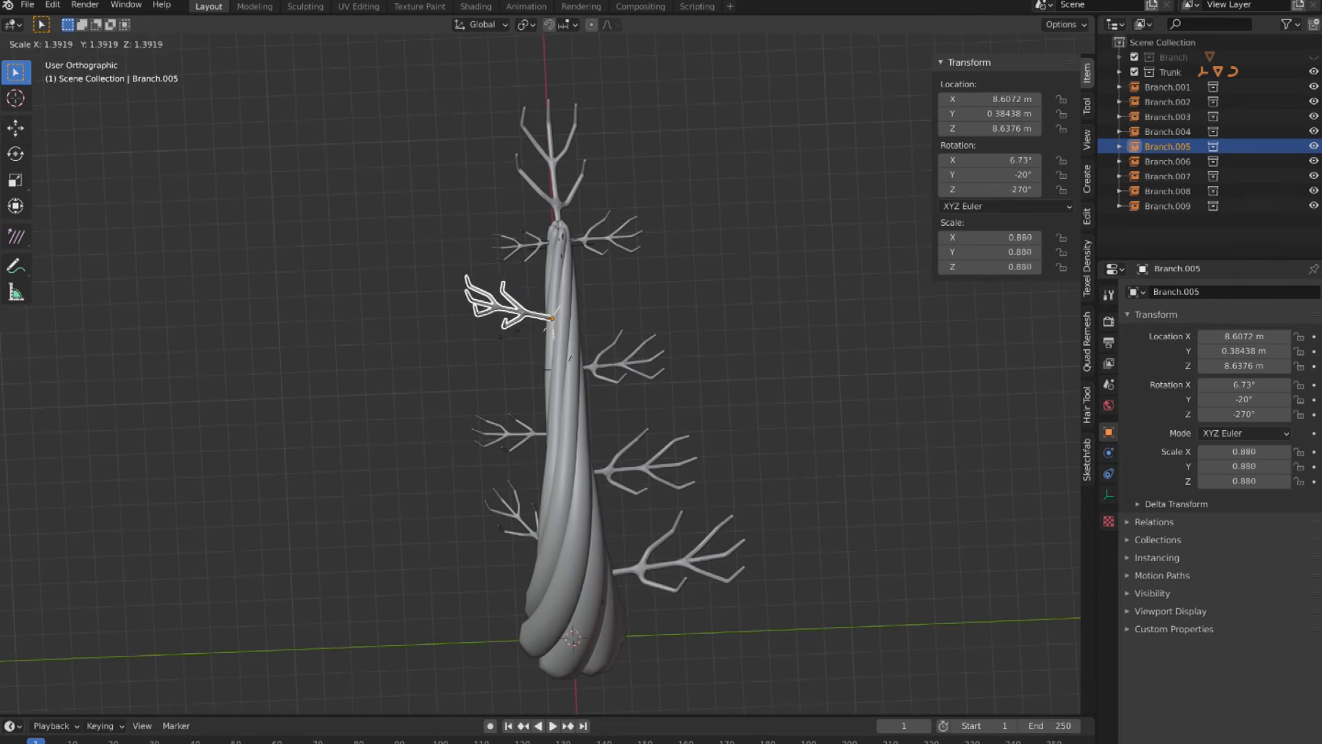
click(516, 265)
click(518, 267)
key(s)
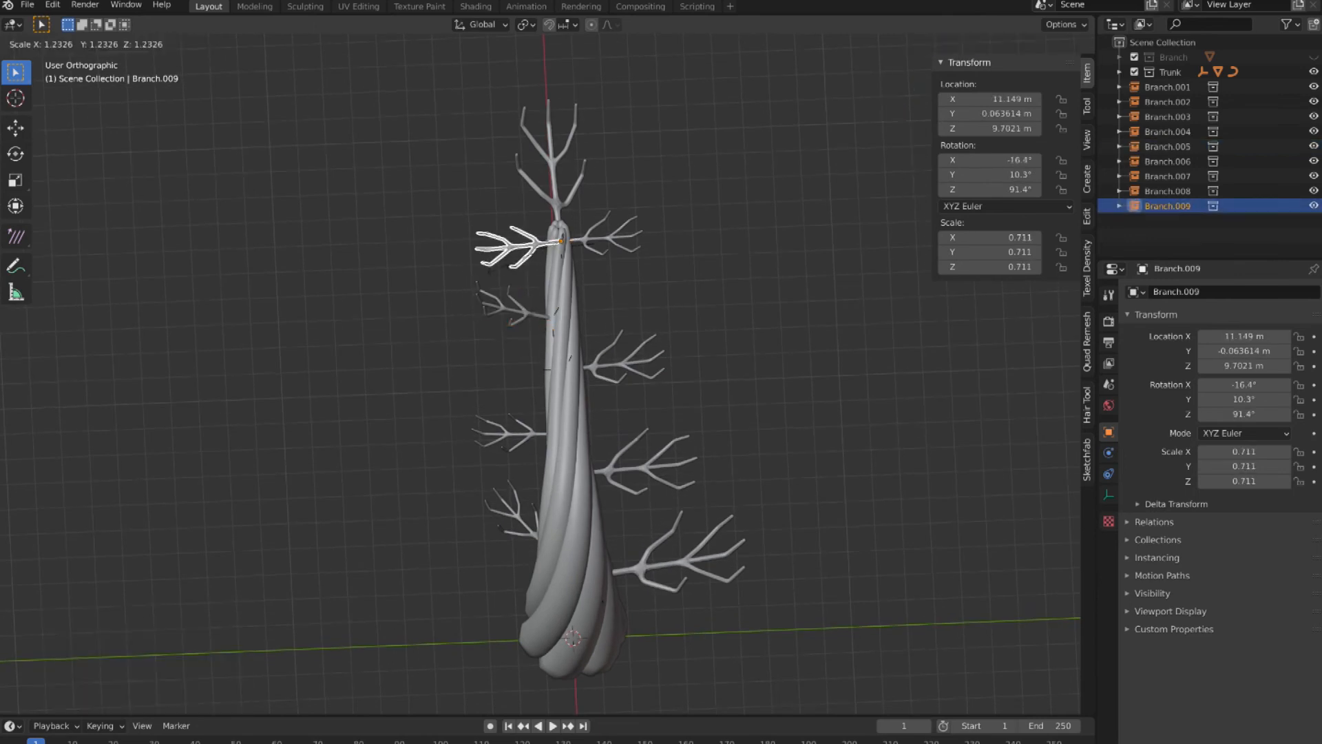
click(525, 270)
Unhide the Branch collection and isolate its Branch object in local view.
middle_drag(525, 270, 589, 268)
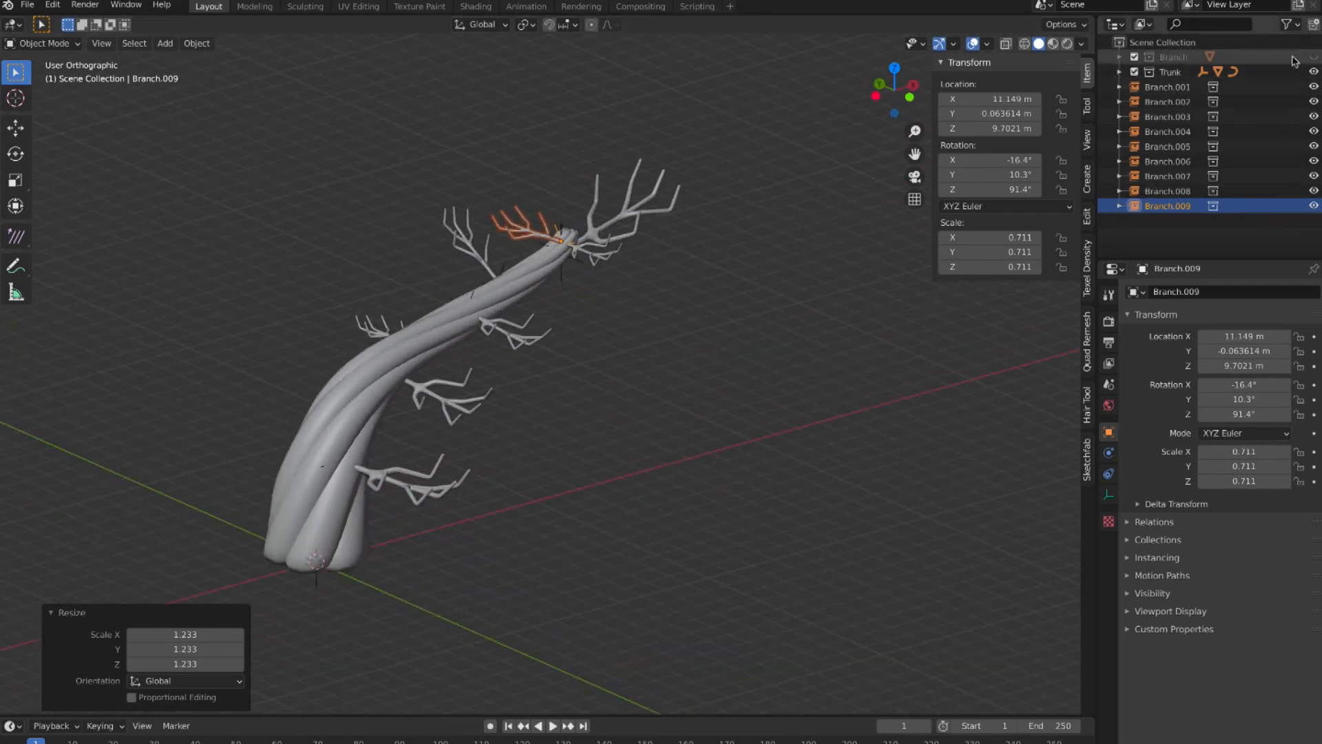
click(1314, 57)
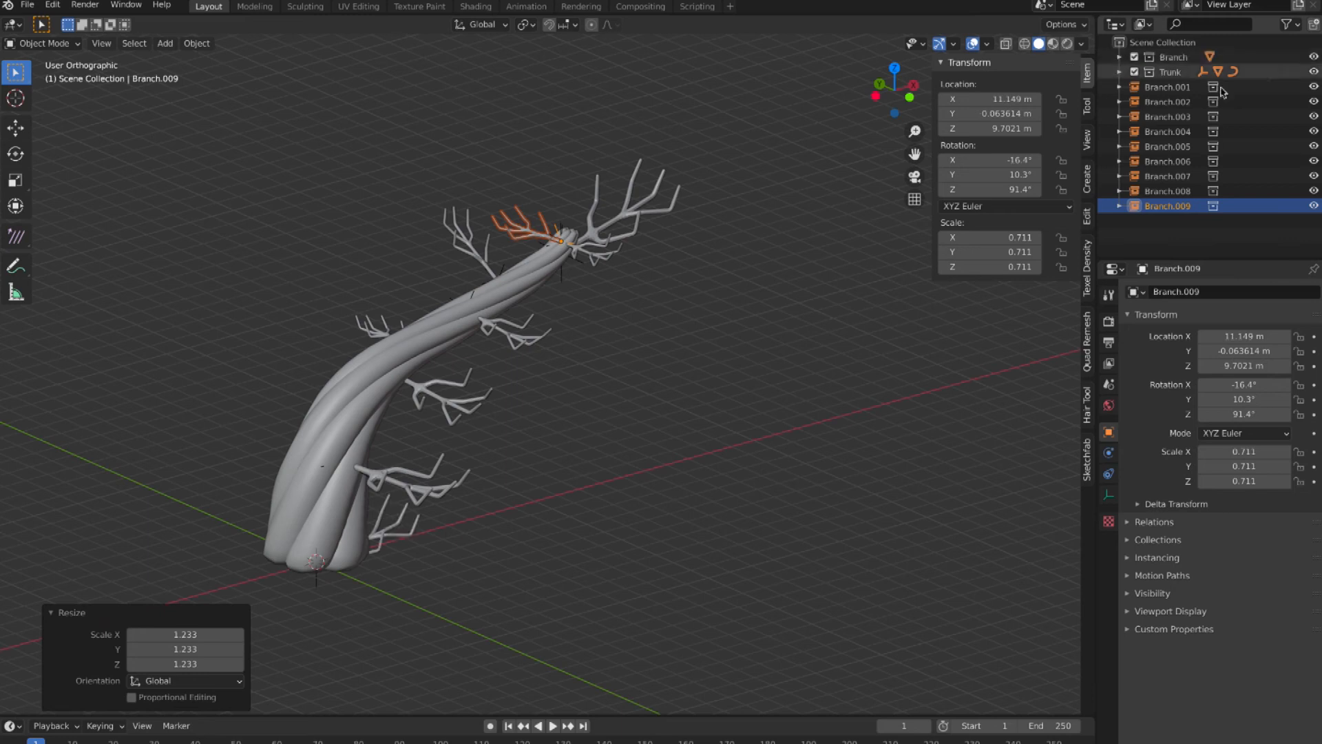
key(KP_Divide)
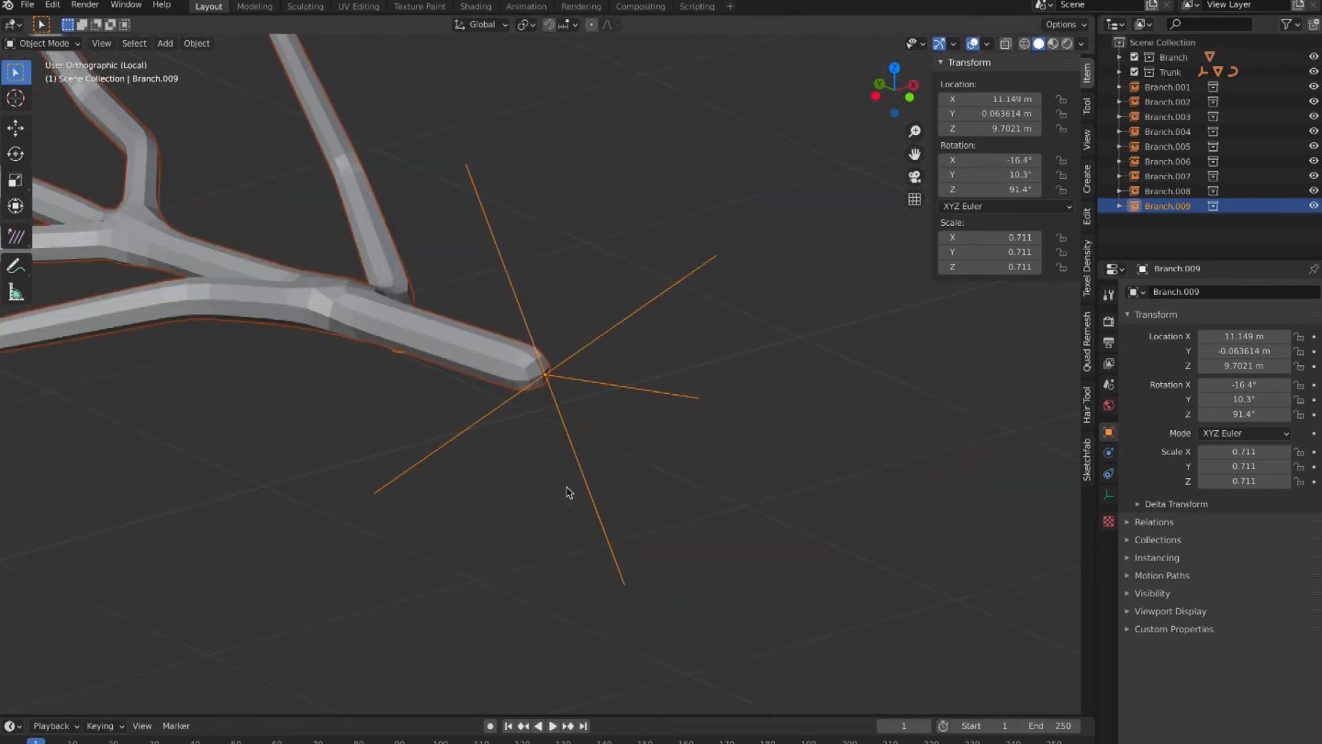
scroll(644, 467, down, 3)
click(1118, 58)
click(1147, 76)
key(KP_Divide)
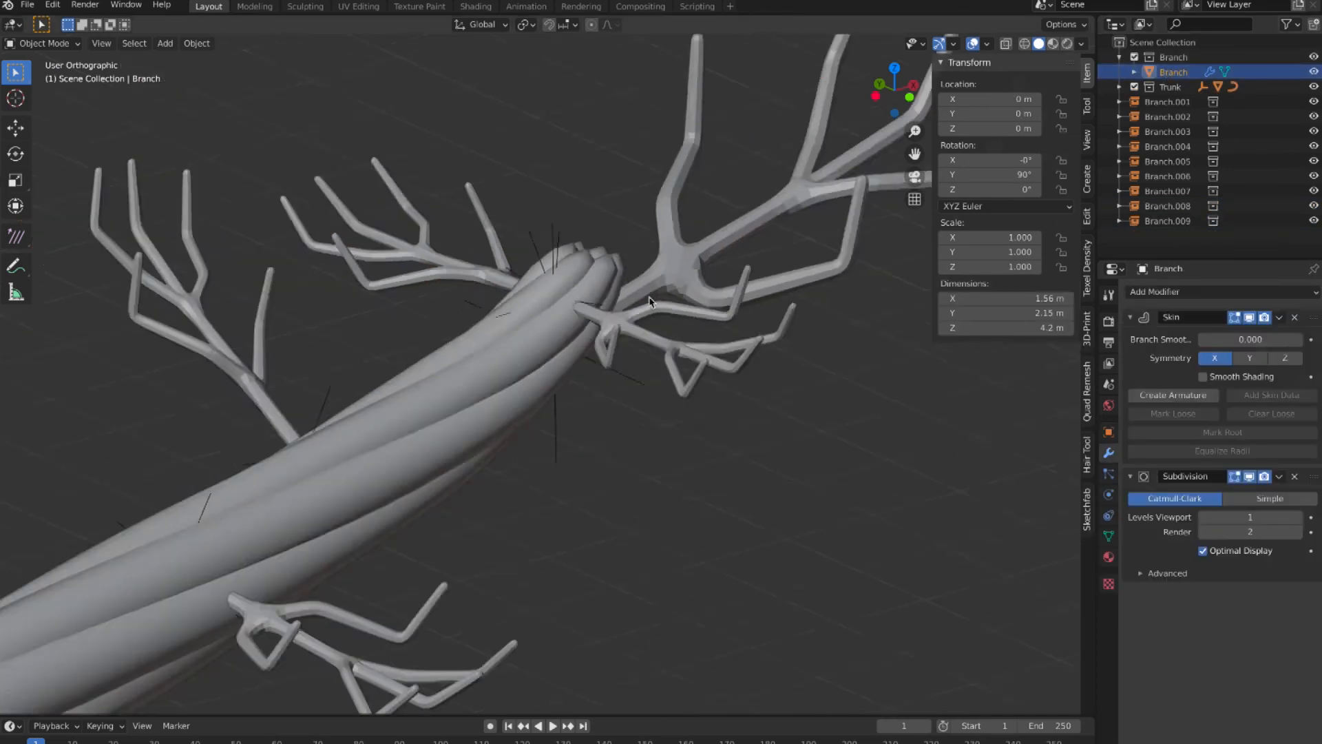
key(KP_Divide)
middle_drag(656, 318, 655, 316)
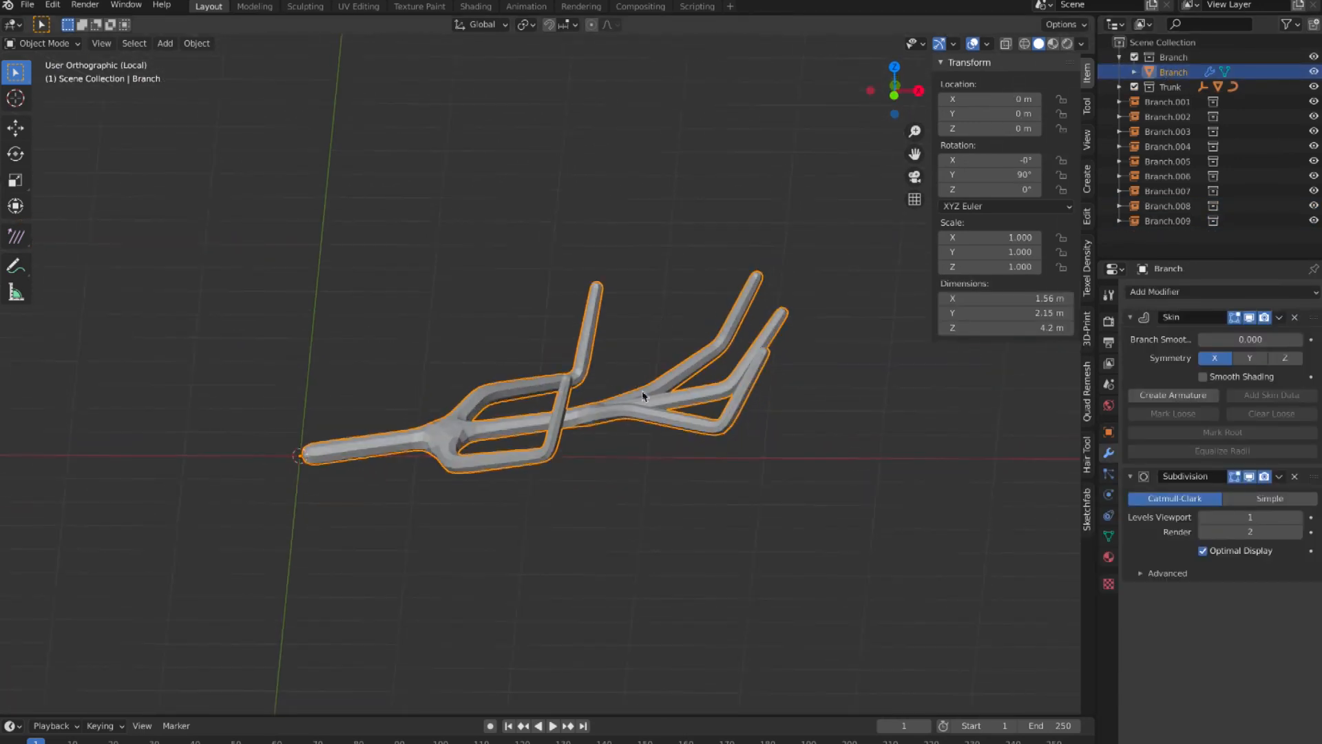
Add a cube to the Branch collection and rename it Foliage.
click(1171, 58)
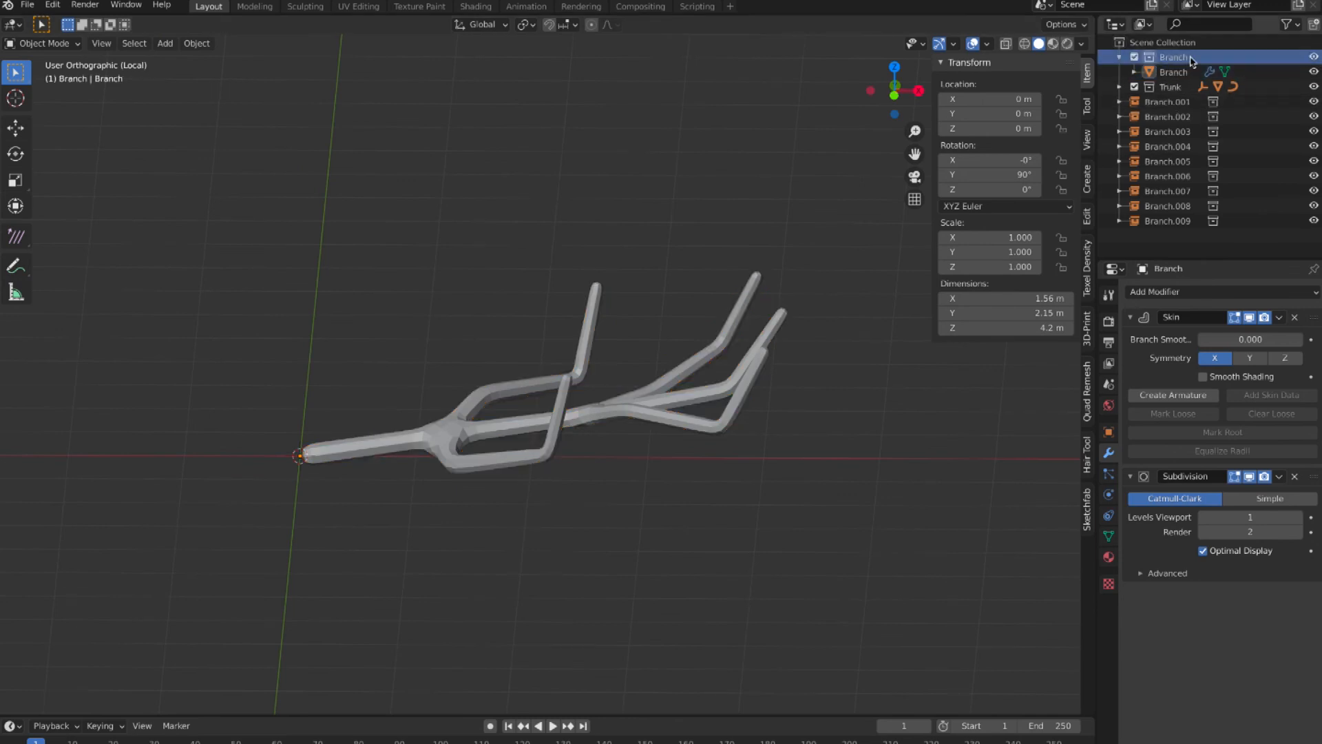
key(shift+a)
mouse_move(551, 425)
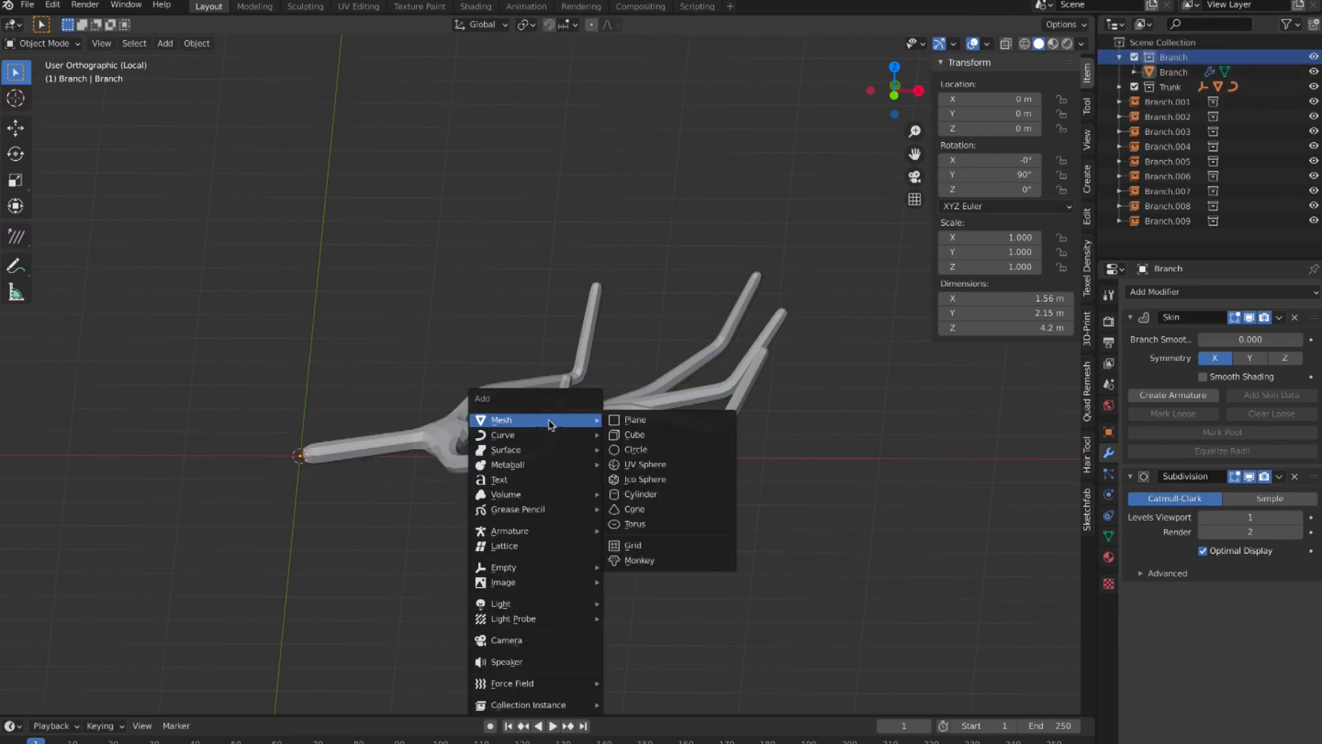
click(657, 434)
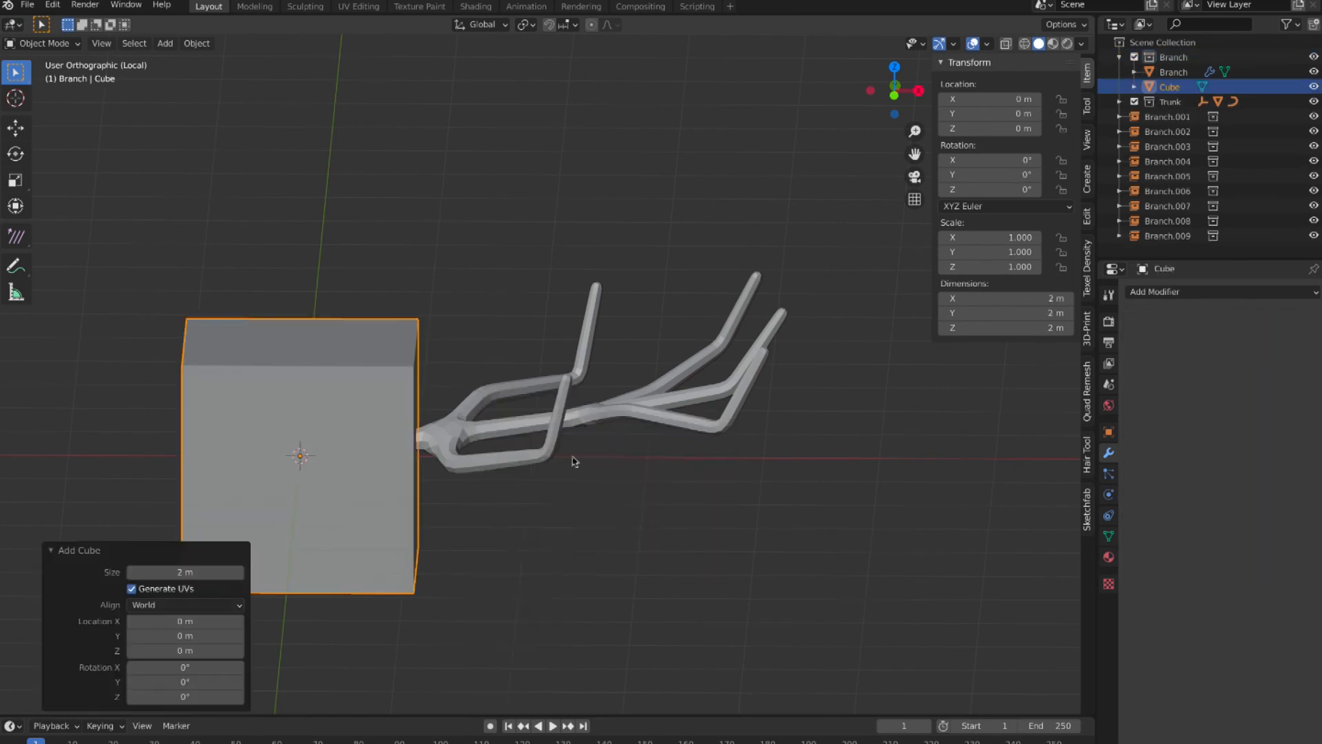
click(1170, 88)
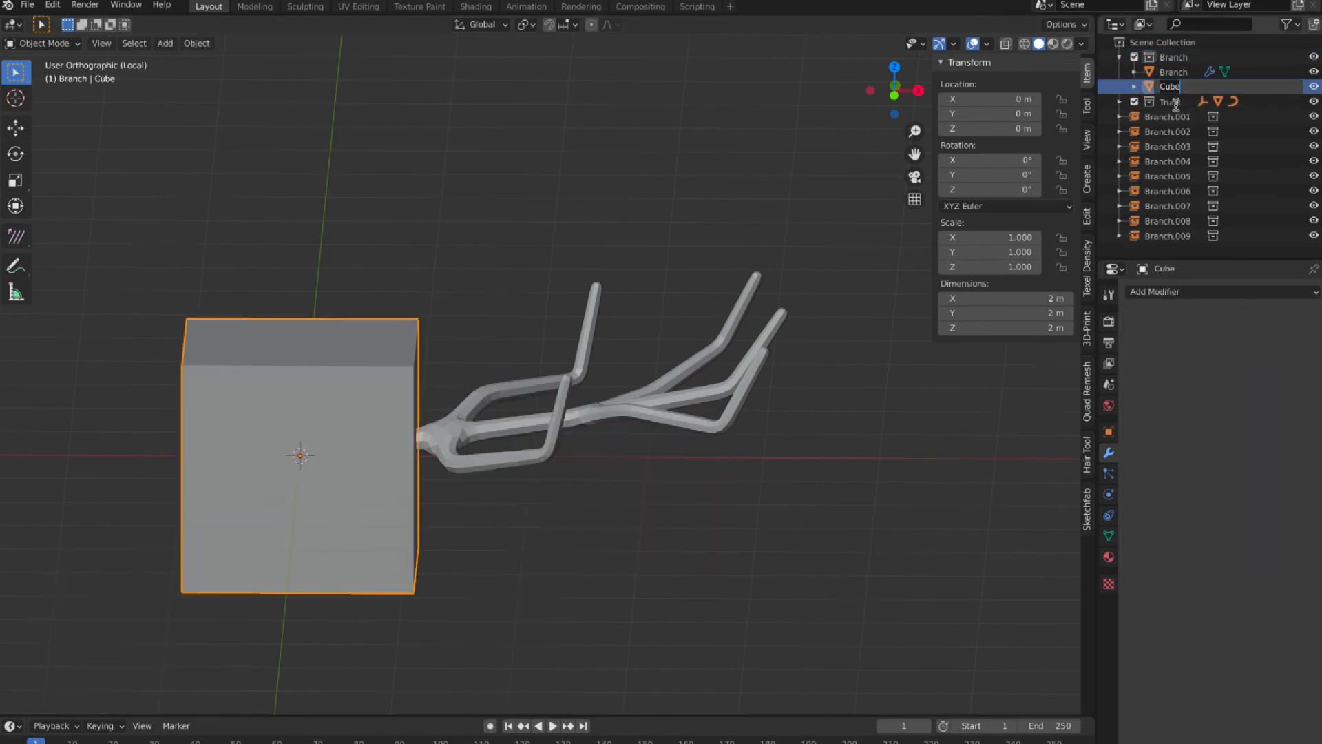
text(Foliage)
key(Return)
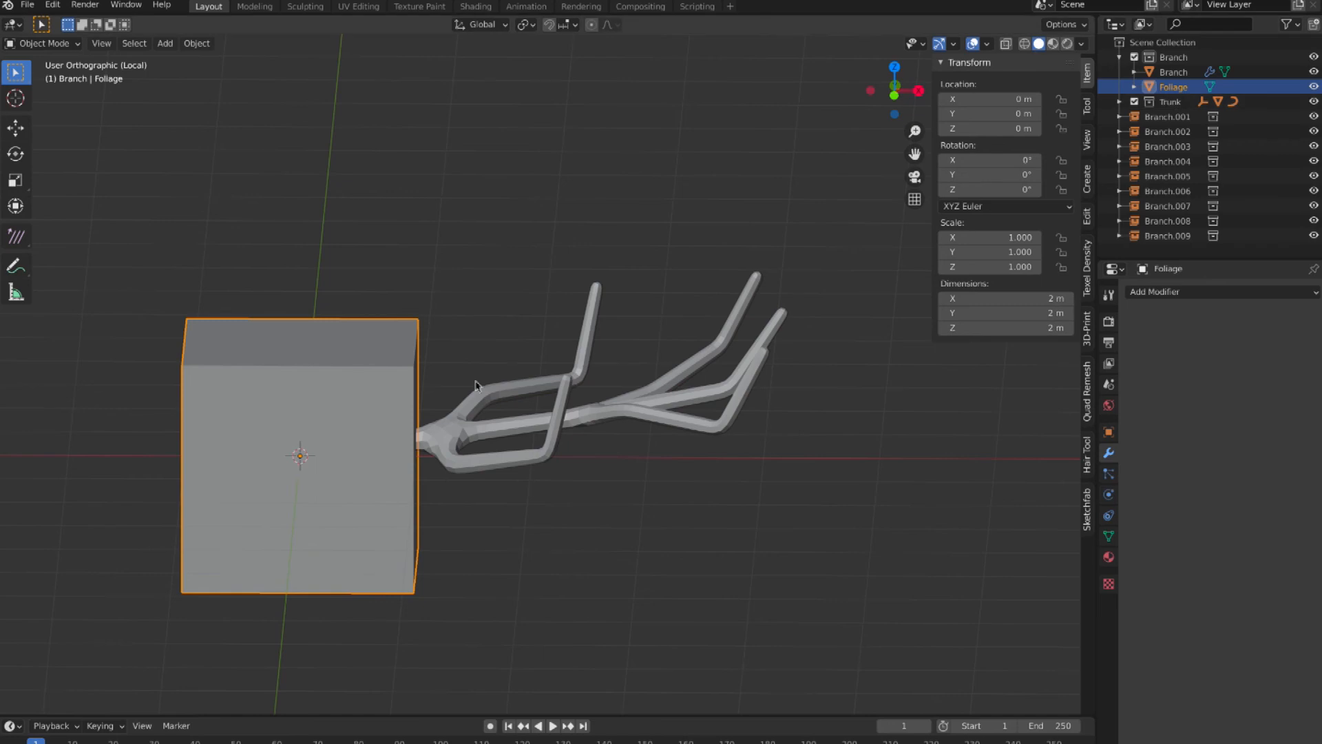
Subdivide the Foliage cube's mesh with 3 cuts and raise the smoothness until it rounds into a sphere.
key(Tab)
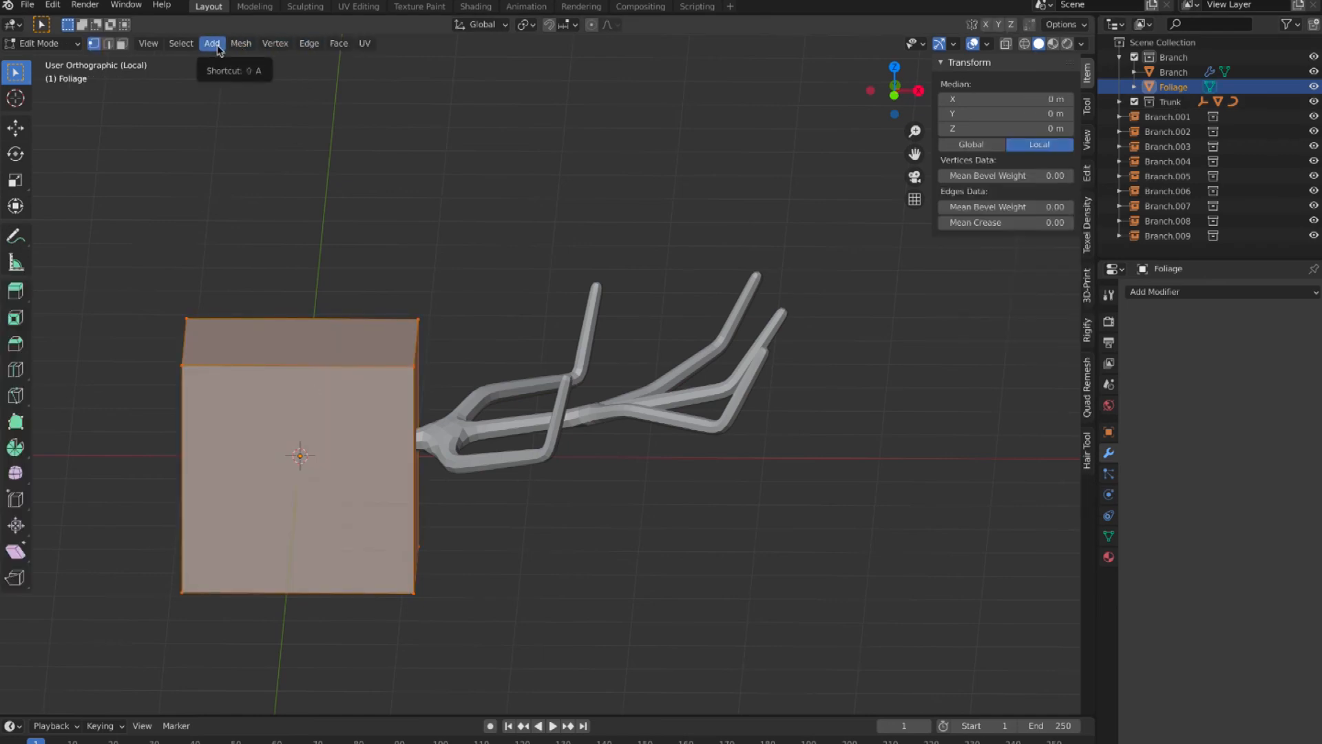
click(241, 44)
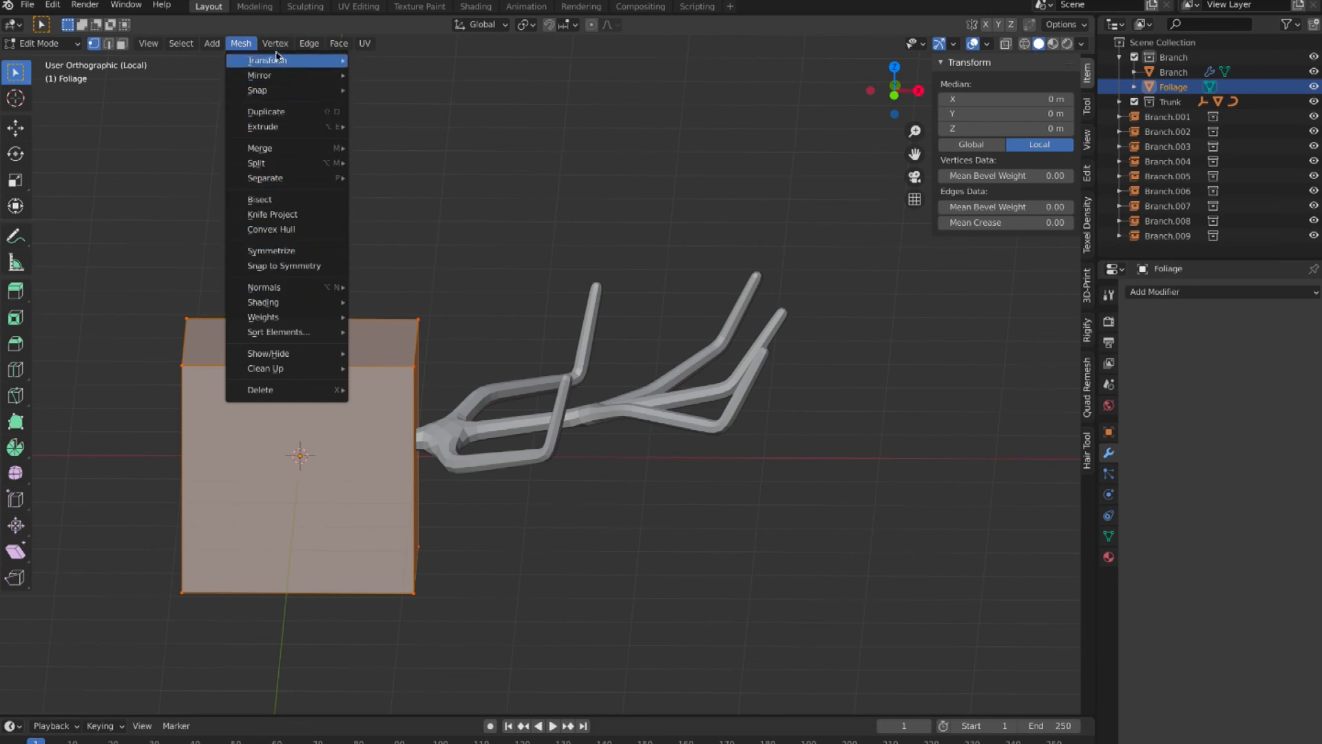
click(309, 44)
click(309, 44)
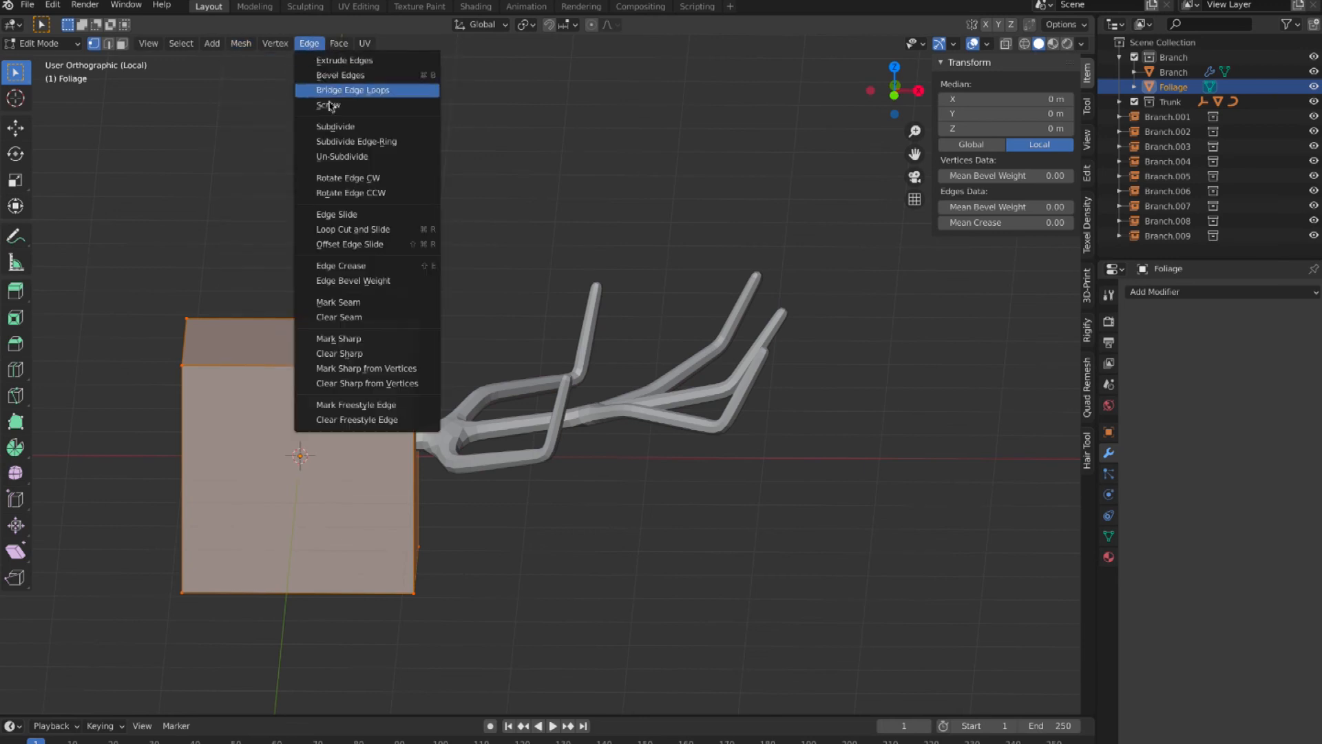
click(348, 128)
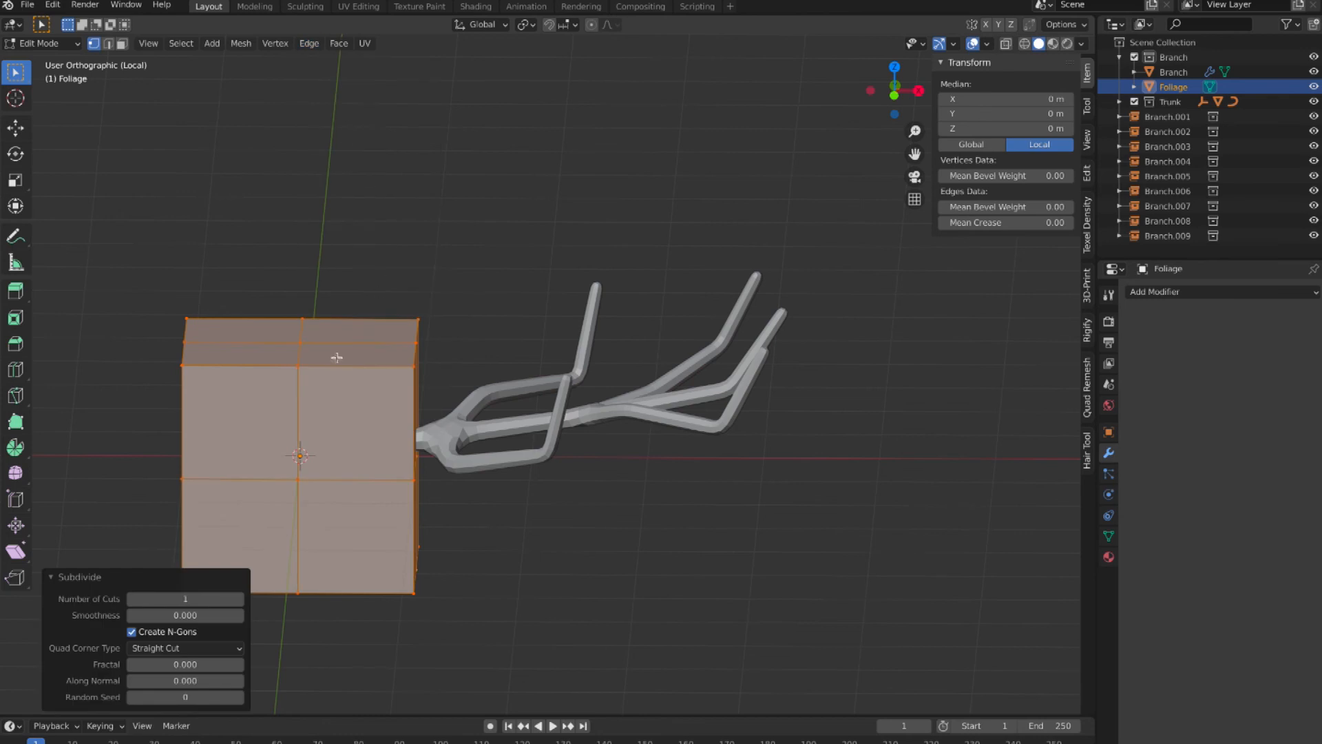
click(238, 599)
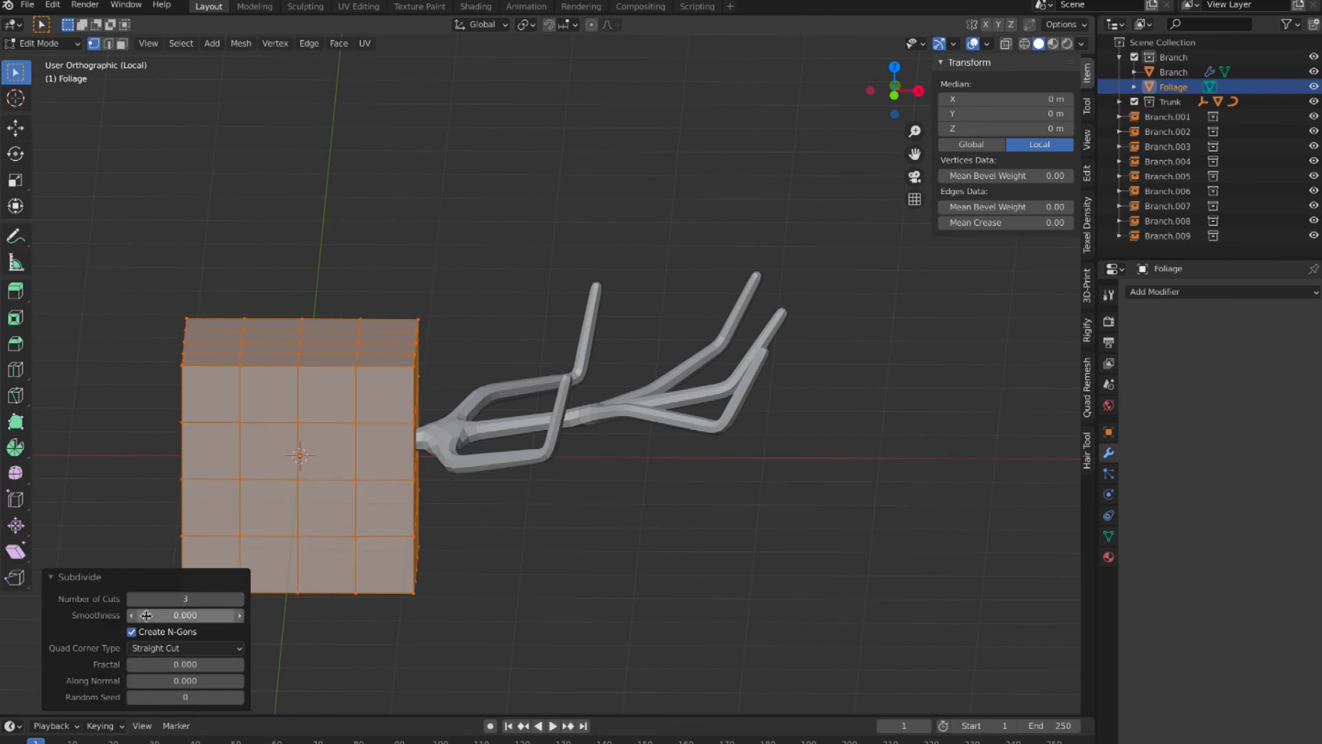
drag(146, 615, 206, 615)
click(225, 214)
Shape the foliage sphere into a flattened ellipsoid by scaling it about 0.243 on Z, 0.364 on Y and 0.583 on X.
click(299, 349)
key(l)
key(s)
key(z)
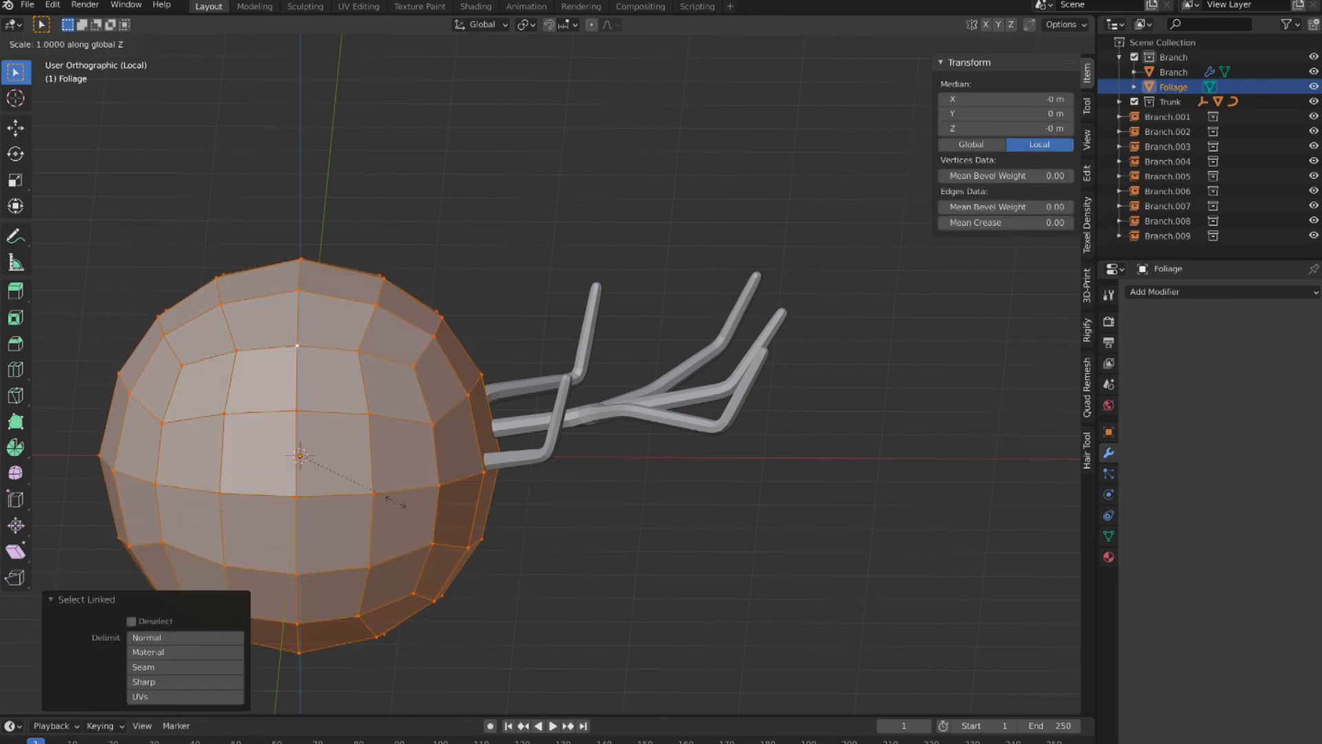
click(325, 472)
mouse_move(325, 472)
middle_down()
mouse_move(329, 496)
mouse_move(333, 474)
middle_up()
key(s)
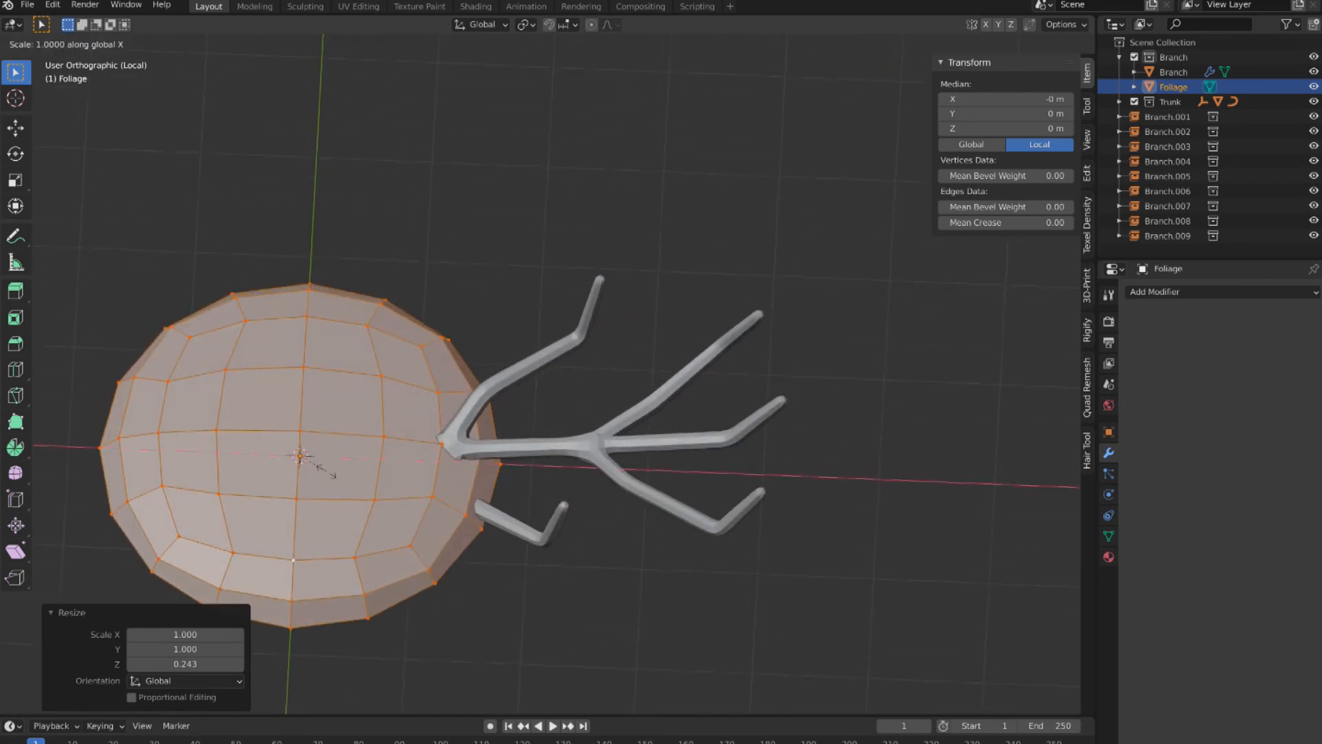
key(y)
click(308, 448)
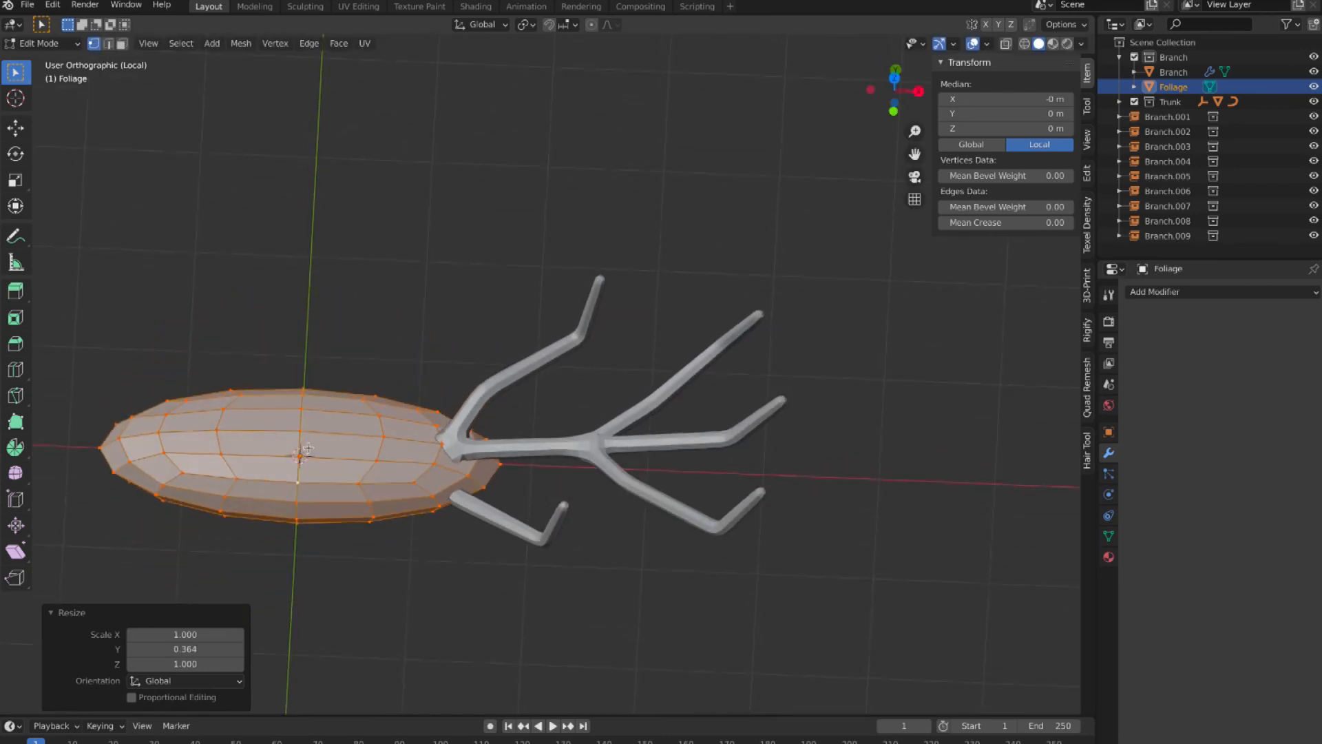
middle_drag(307, 449, 406, 461)
key(s)
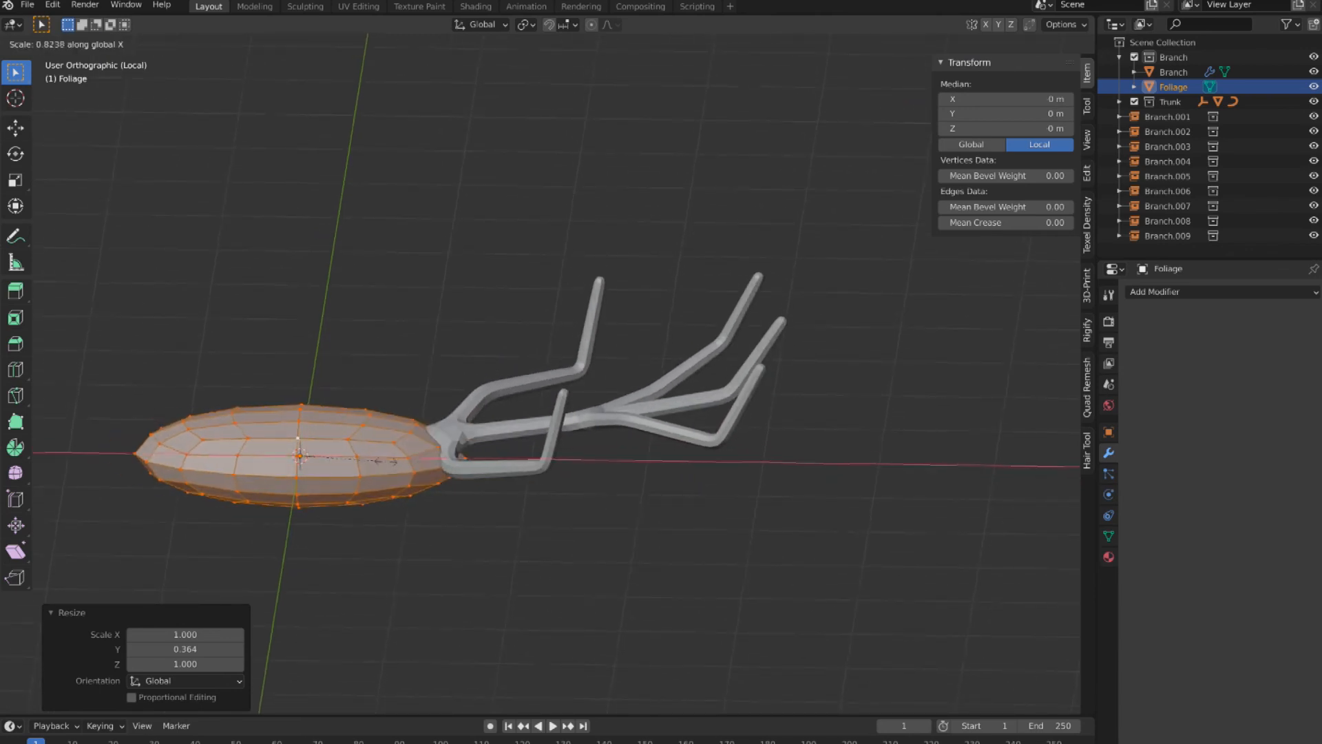
click(360, 459)
Move the foliage ellipsoid above the first side twig's tip, to about X 2.46, Y 1.16, Z 1.35 m.
middle_drag(361, 460, 382, 423)
key(g)
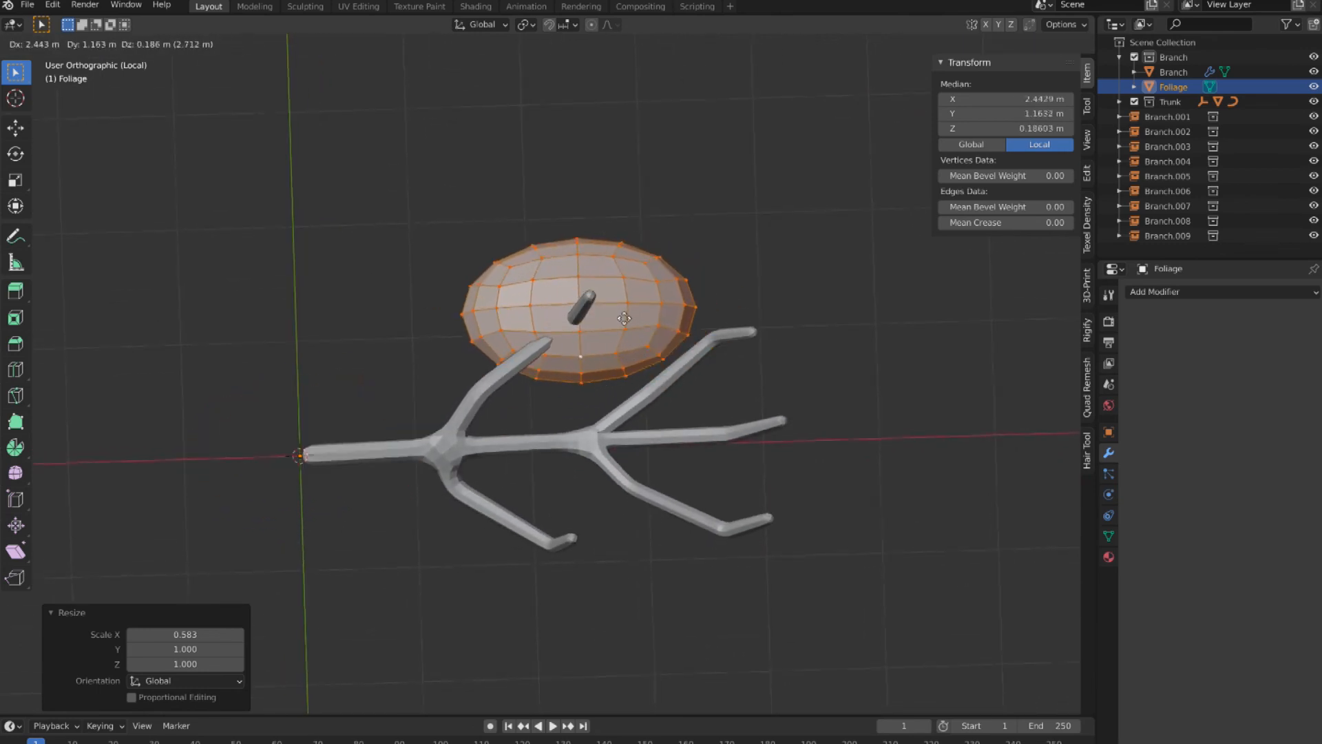
click(622, 320)
middle_drag(621, 320, 621, 321)
key(g)
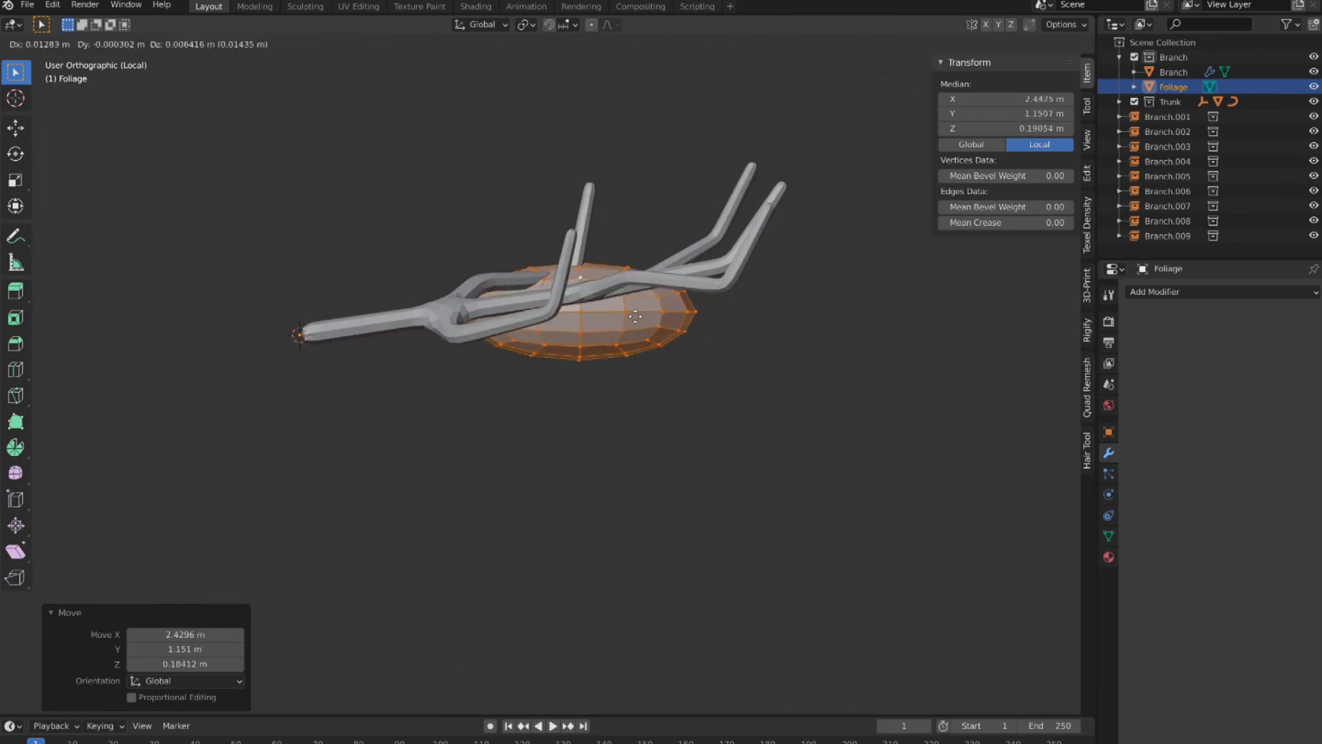
click(641, 222)
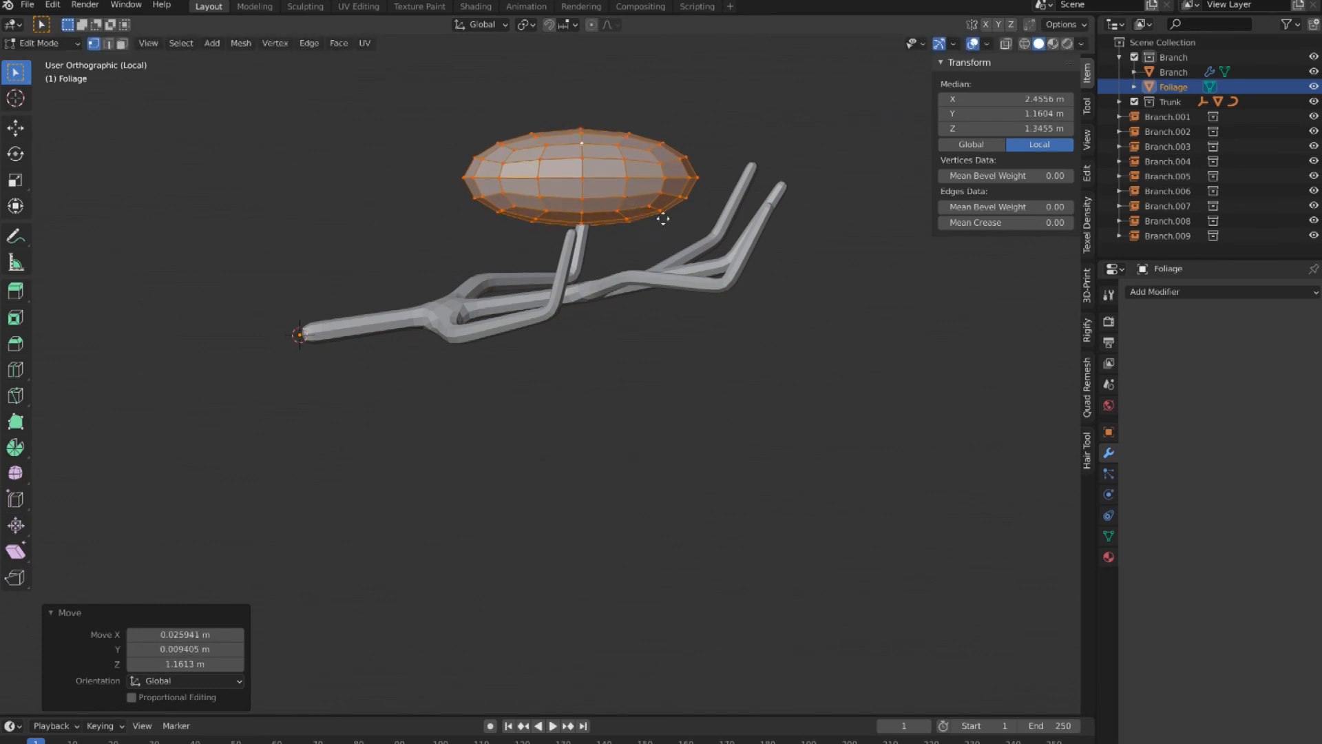
Duplicate the foliage ellipsoid four times, placing the copies over the remaining twig tips of the branch.
key(shift+d)
click(792, 219)
middle_drag(792, 219, 802, 234)
key(shift+d)
click(819, 353)
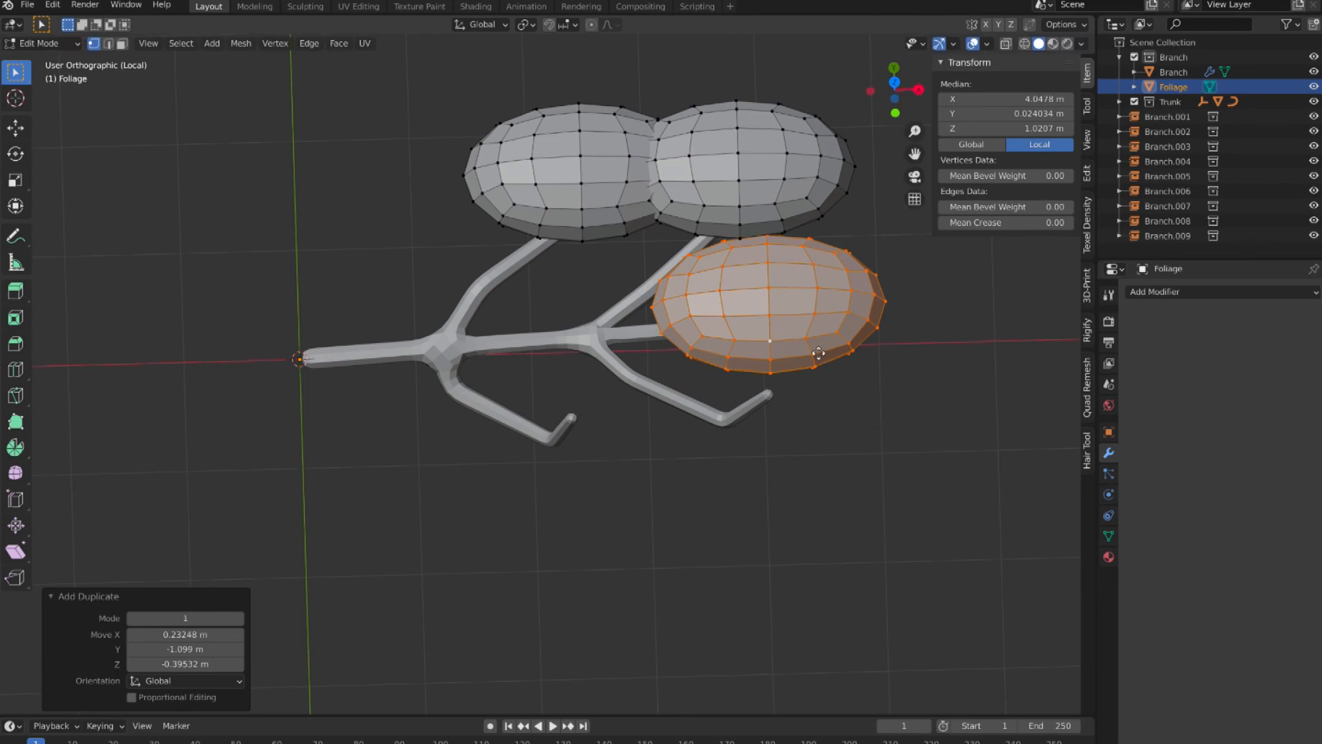
key(shift+d)
click(826, 460)
key(shift+d)
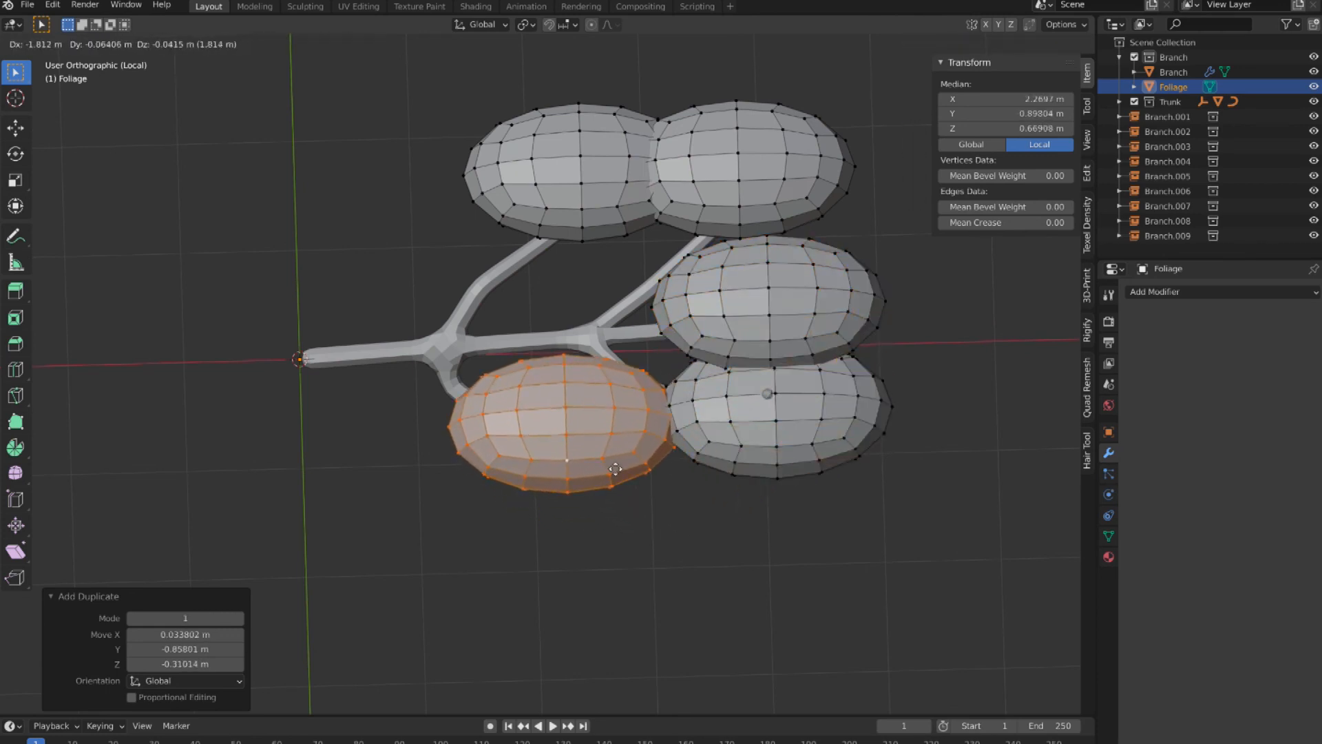
click(615, 468)
middle_drag(615, 469, 615, 466)
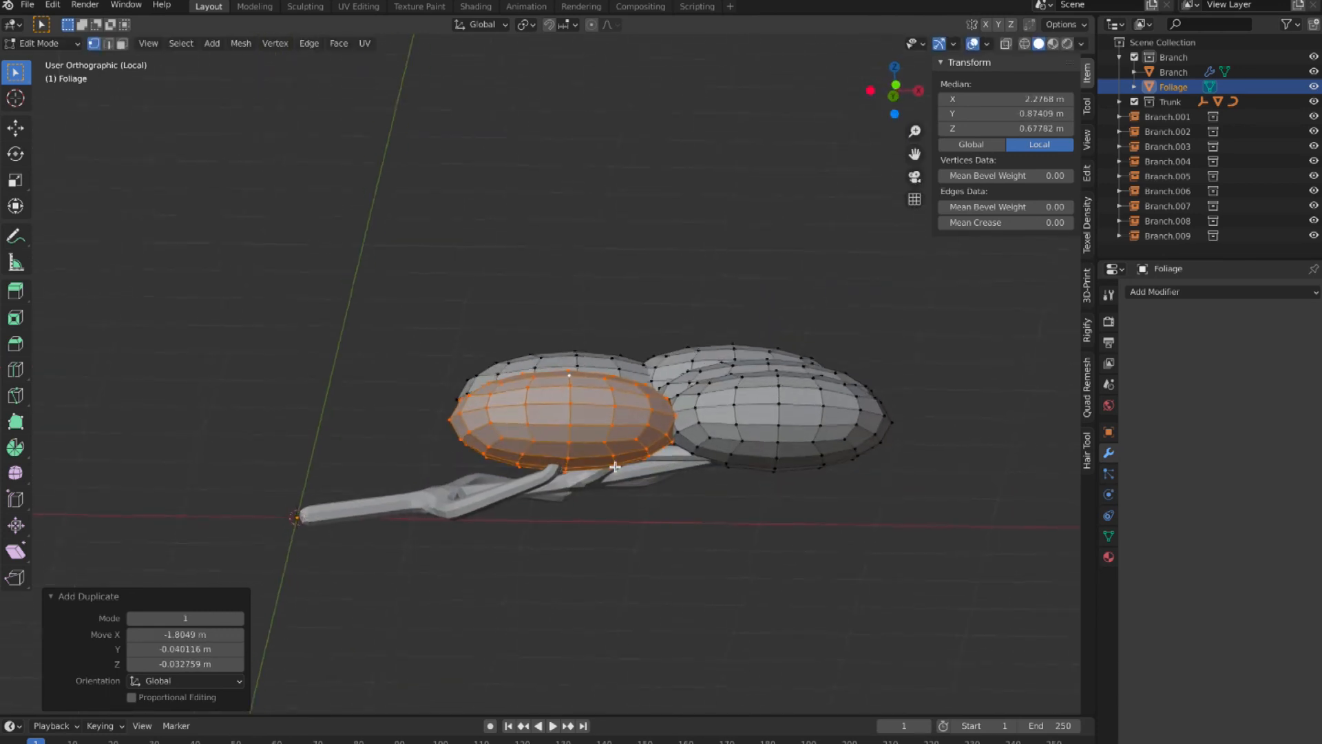
Raise the last foliage copy about 0.13 m and shift it slightly towards the branch base so it rests on its twig tip.
key(h)
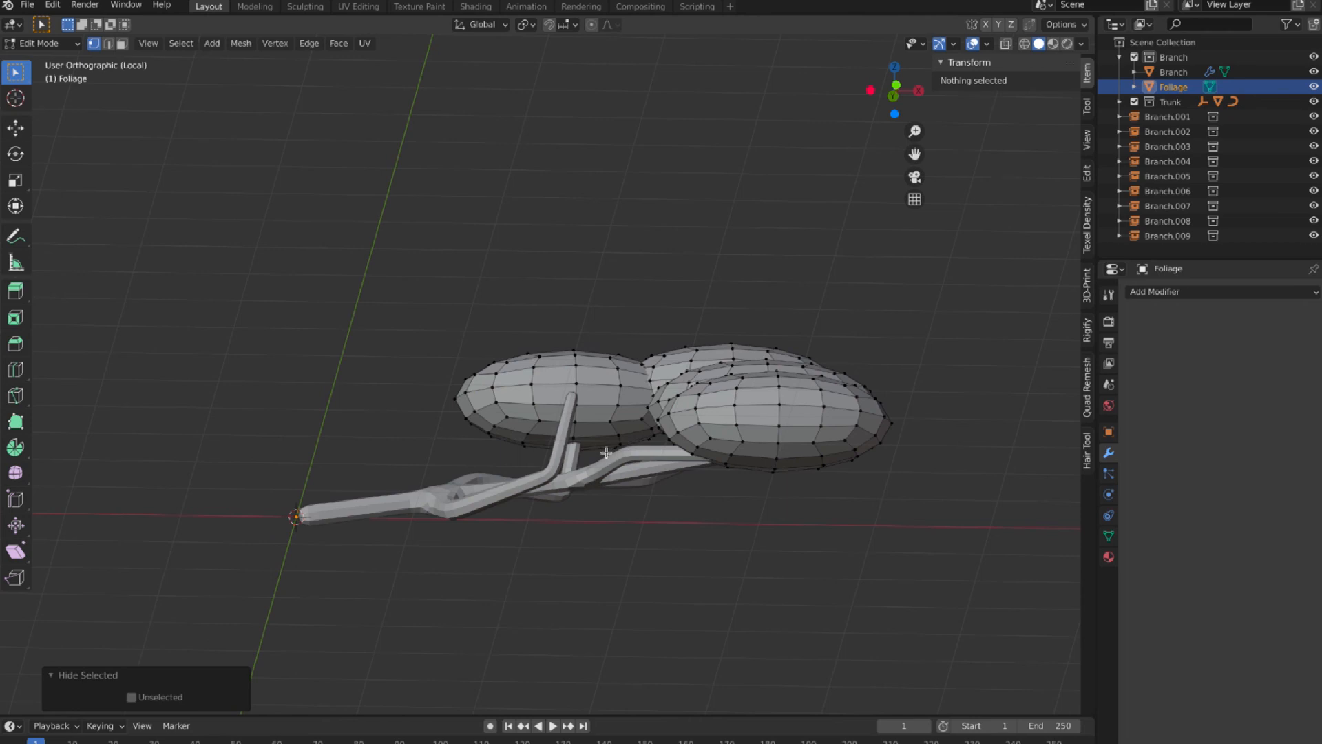
key(alt+h)
middle_drag(606, 452, 605, 448)
key(g)
click(593, 436)
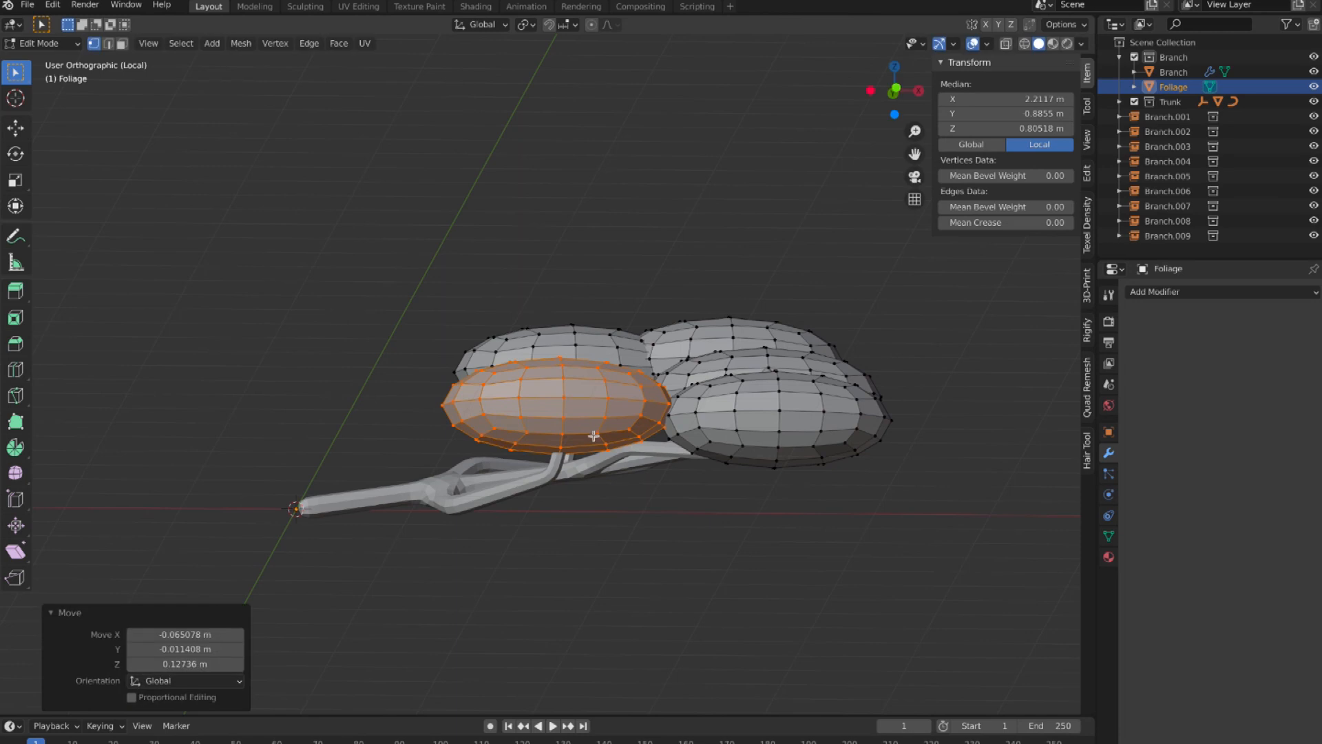
Scale down the outer front foliage clump and reposition it over its twig tip.
click(809, 446)
key(ctrl+l)
middle_drag(807, 446, 876, 377)
key(s)
click(800, 443)
key(g)
click(792, 415)
key(g)
click(787, 418)
Flatten all foliage clumps together by scaling them to about 0.679 along Z.
click(872, 380)
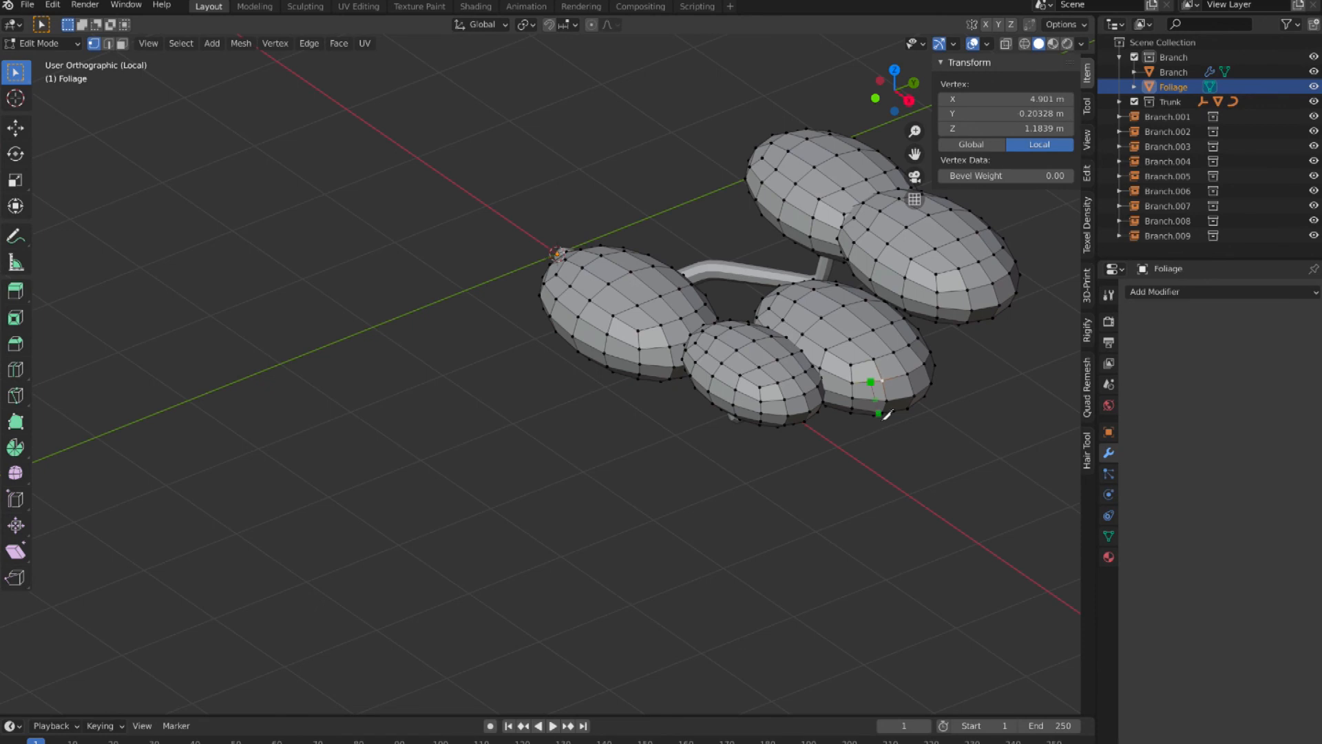
middle_drag(878, 438, 877, 434)
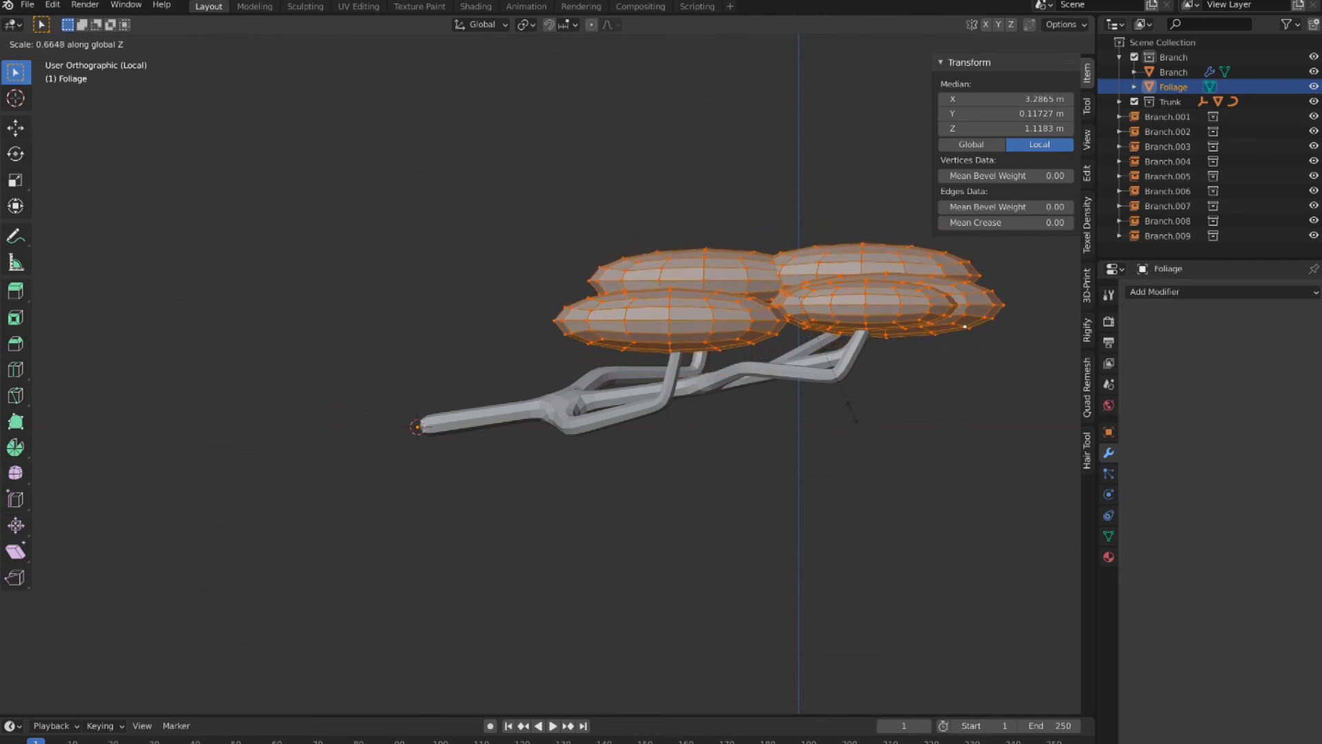
click(853, 413)
Duplicate the middle outer clump towards the branch base, enlarge it about 1.43 times, rotate it -4.46° and fit it among the others.
middle_drag(861, 446, 861, 451)
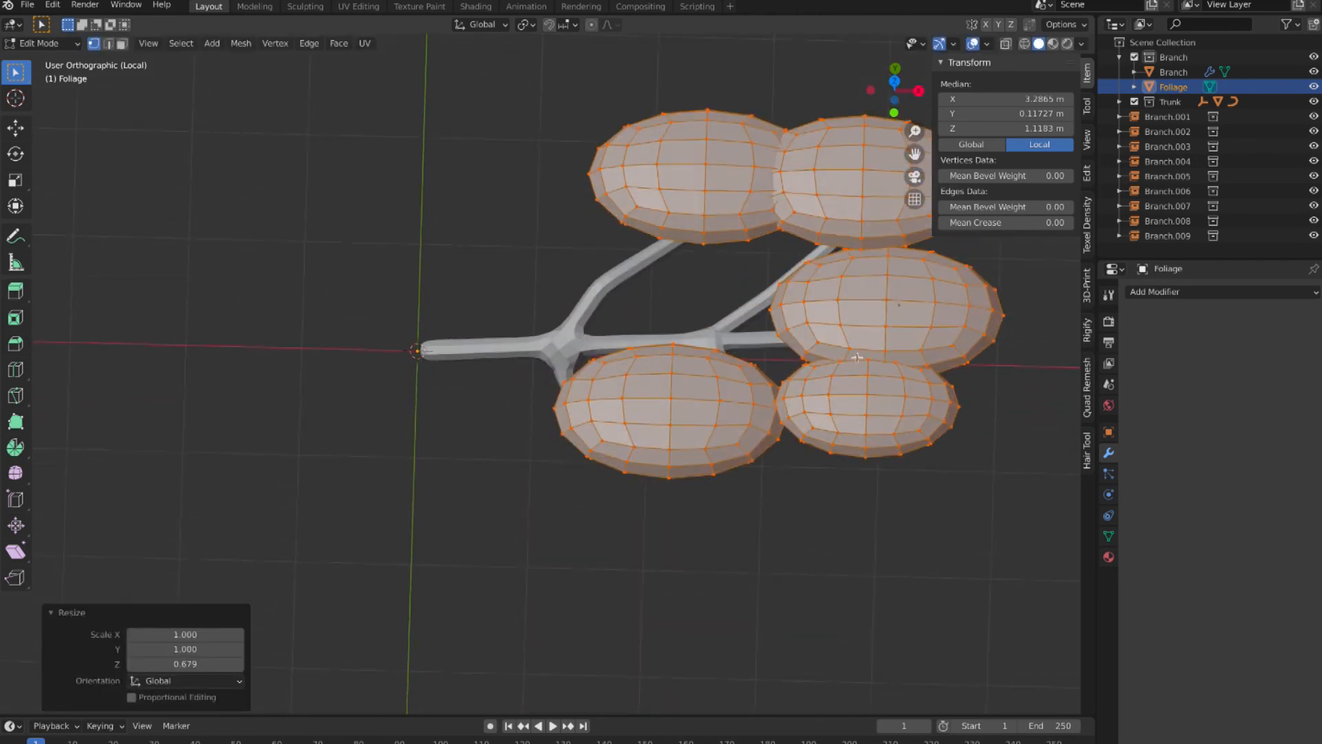
click(844, 279)
key(l)
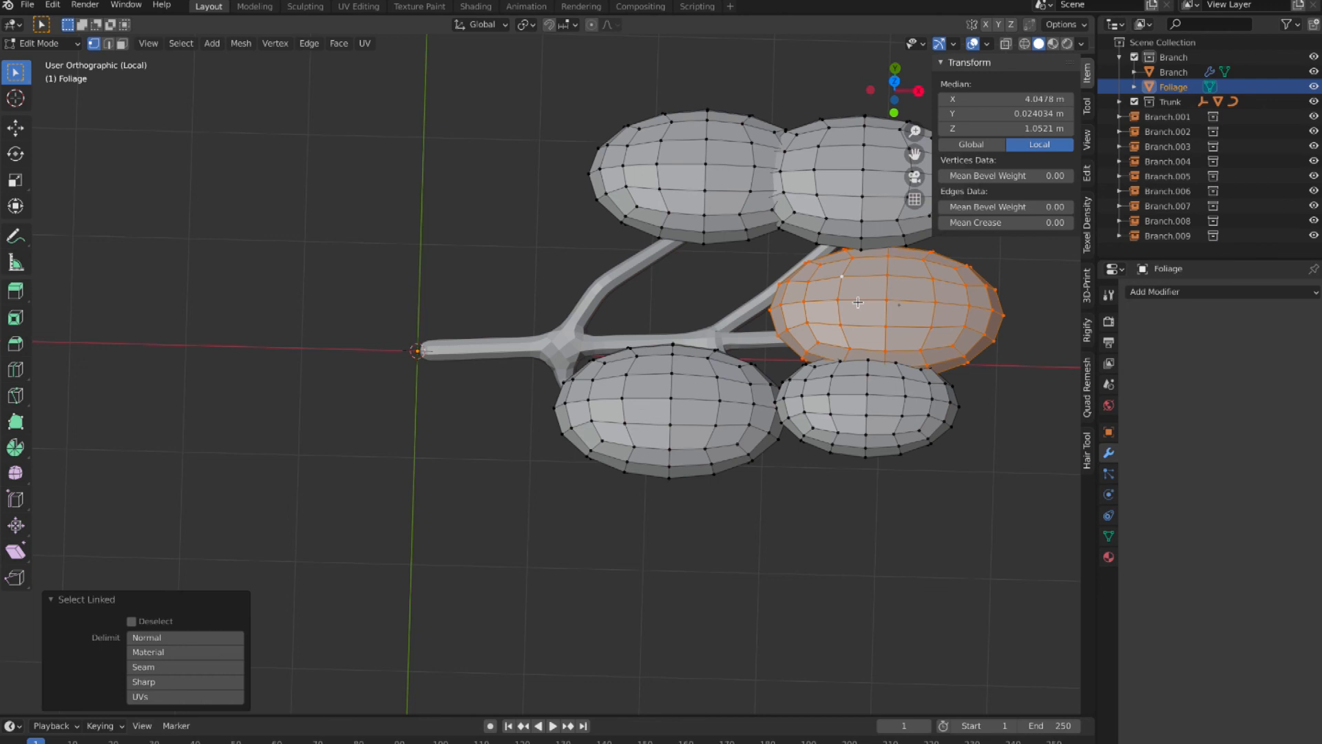
click(603, 297)
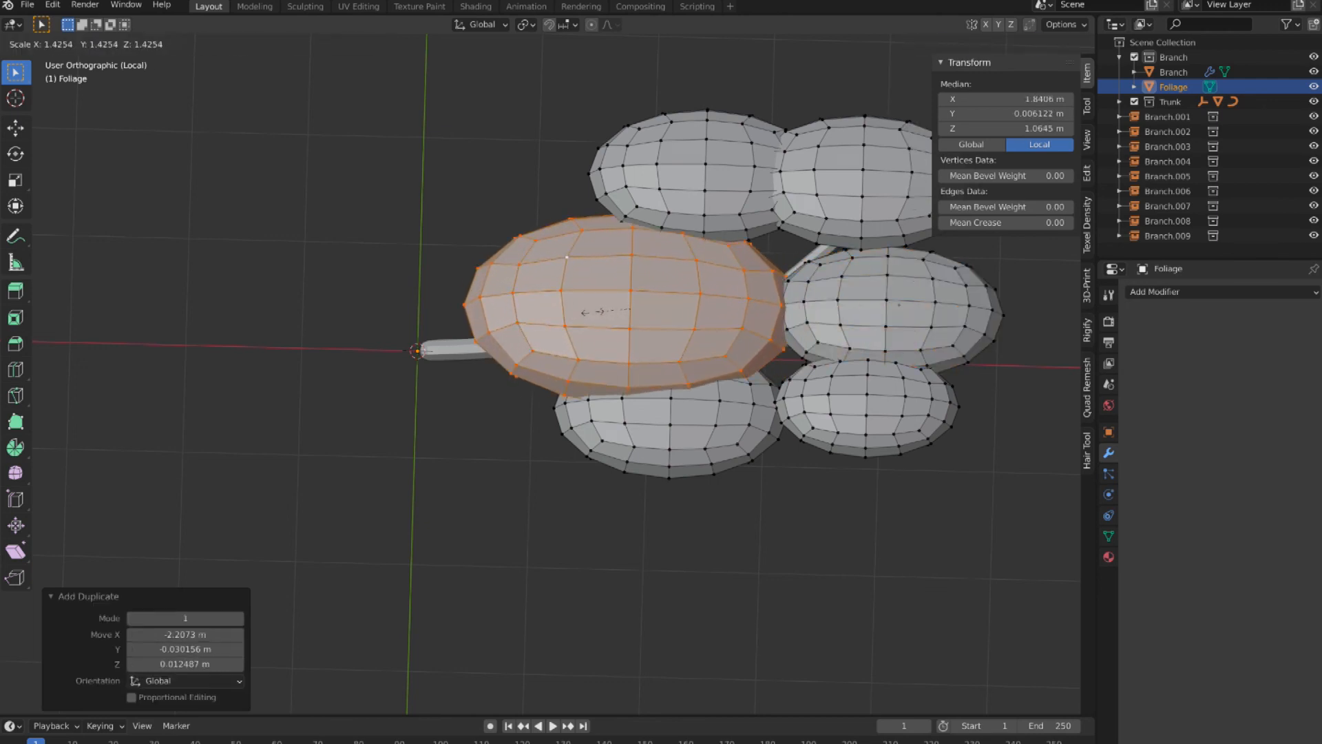
middle_drag(590, 313, 591, 310)
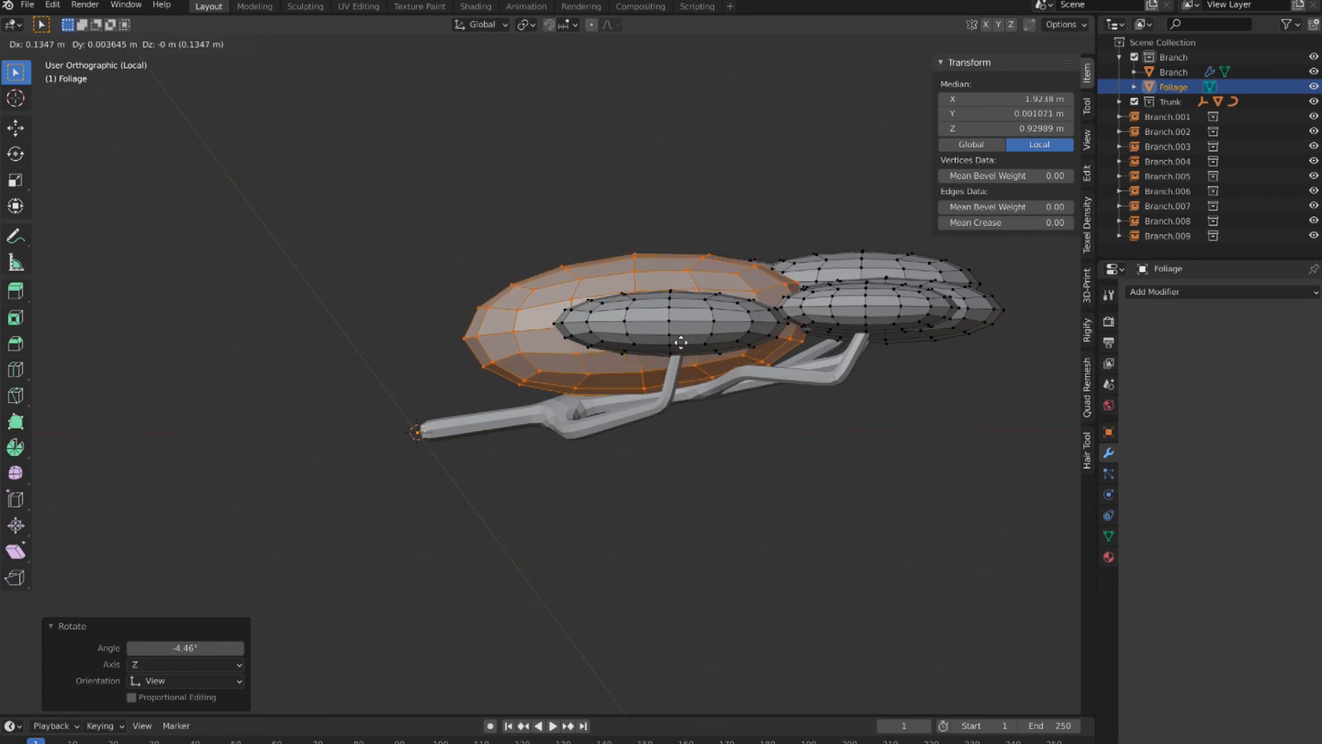
click(731, 454)
Randomize the vertices of all foliage clumps by an amount of 0.12 m.
middle_drag(731, 454, 326, 160)
key(a)
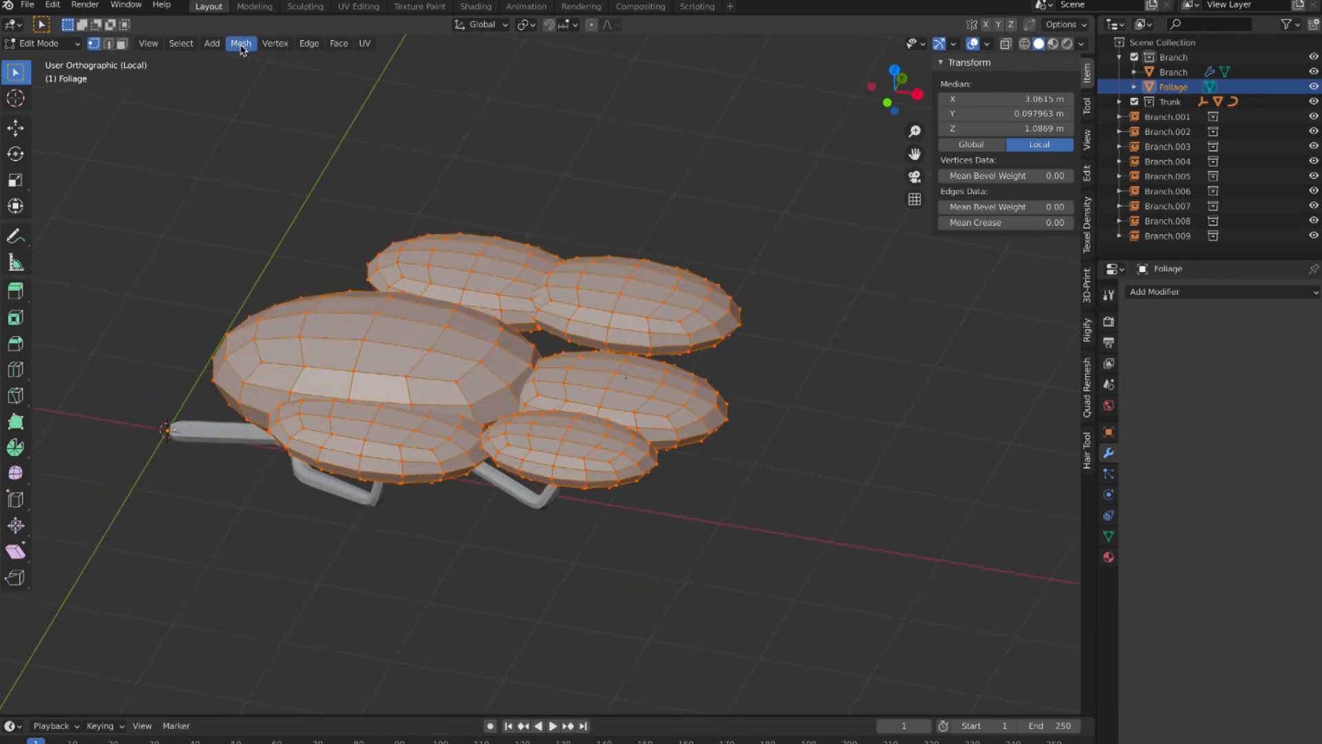
click(242, 49)
mouse_move(272, 61)
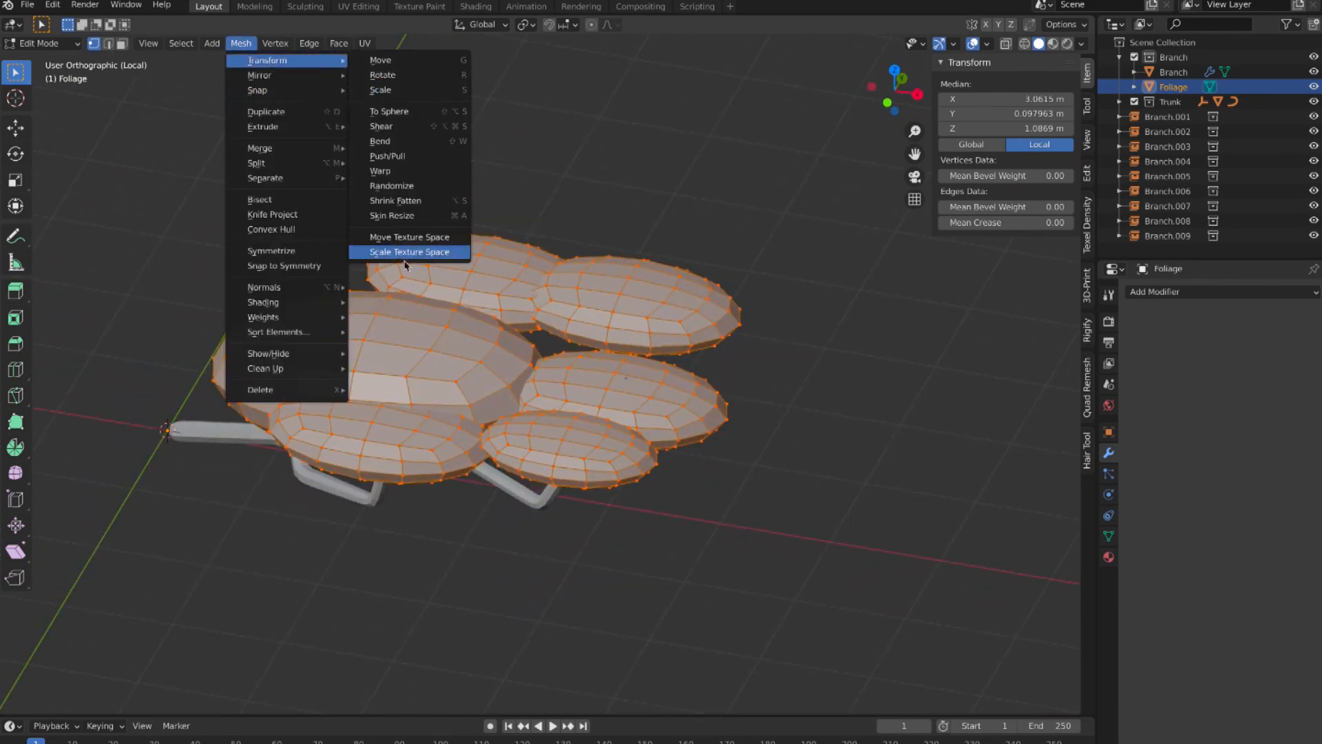
click(404, 190)
middle_drag(535, 204, 440, 399)
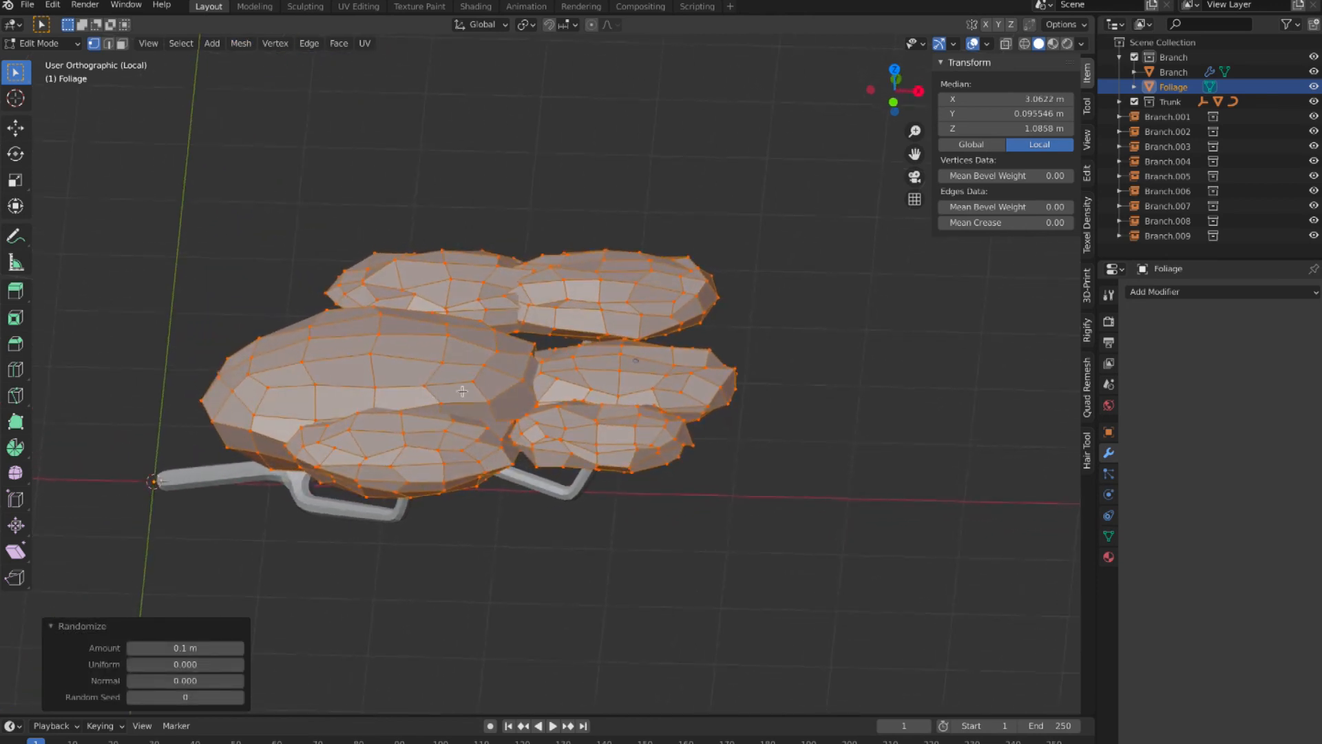
middle_drag(656, 379, 404, 427)
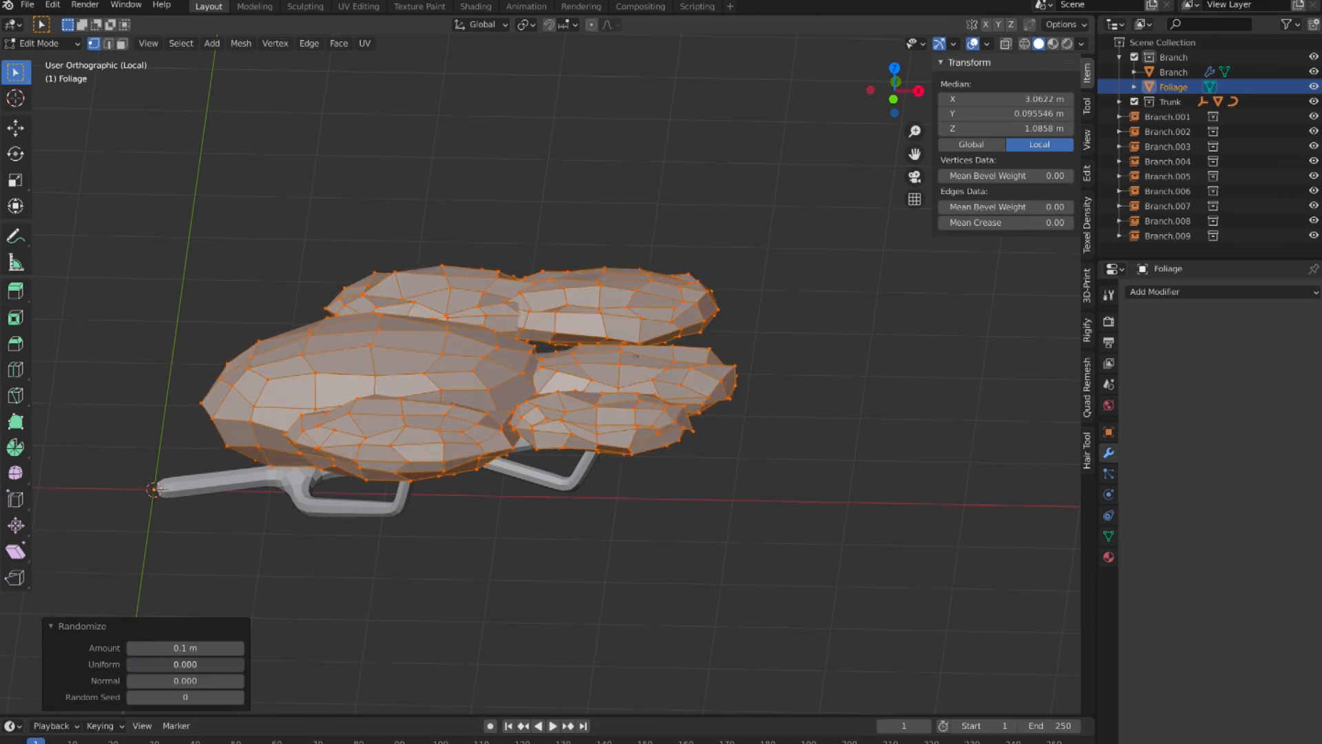
mouse_move(185, 647)
mouse_down()
mouse_move(234, 648)
mouse_move(192, 648)
mouse_up()
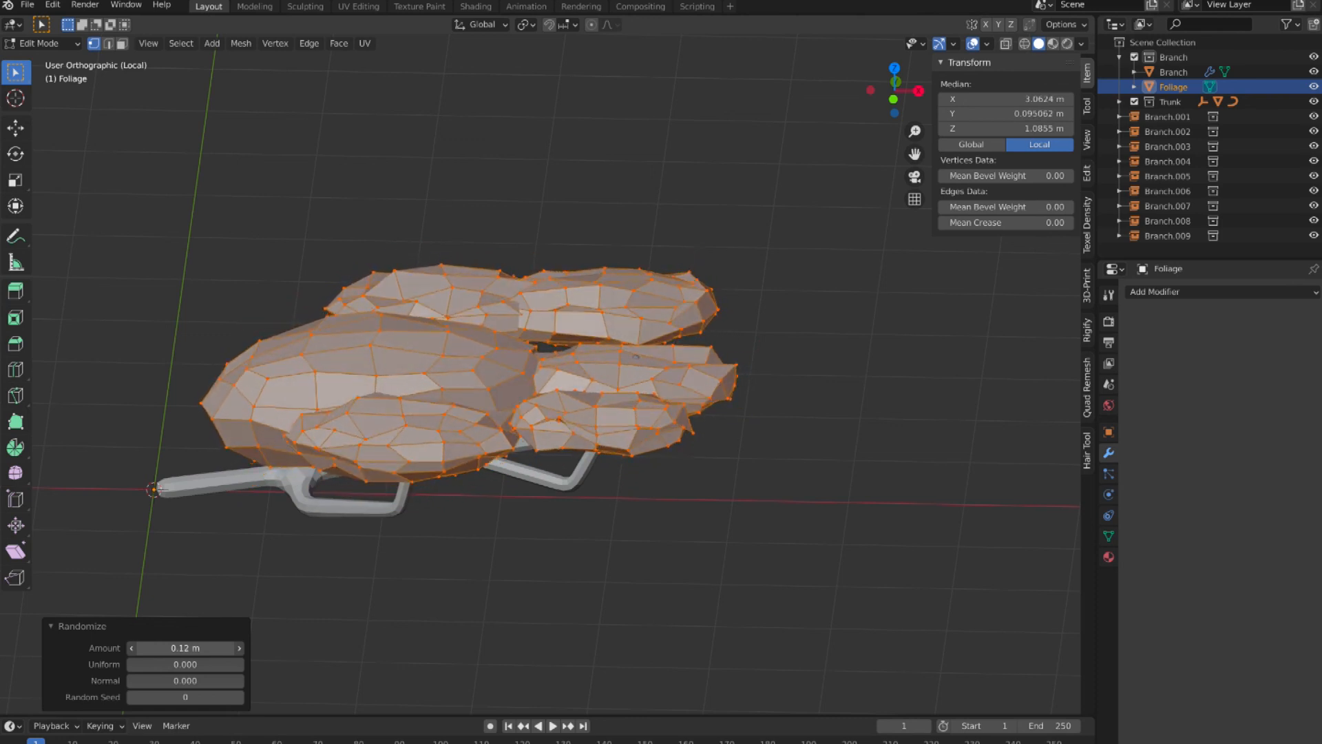
middle_drag(490, 568, 403, 416)
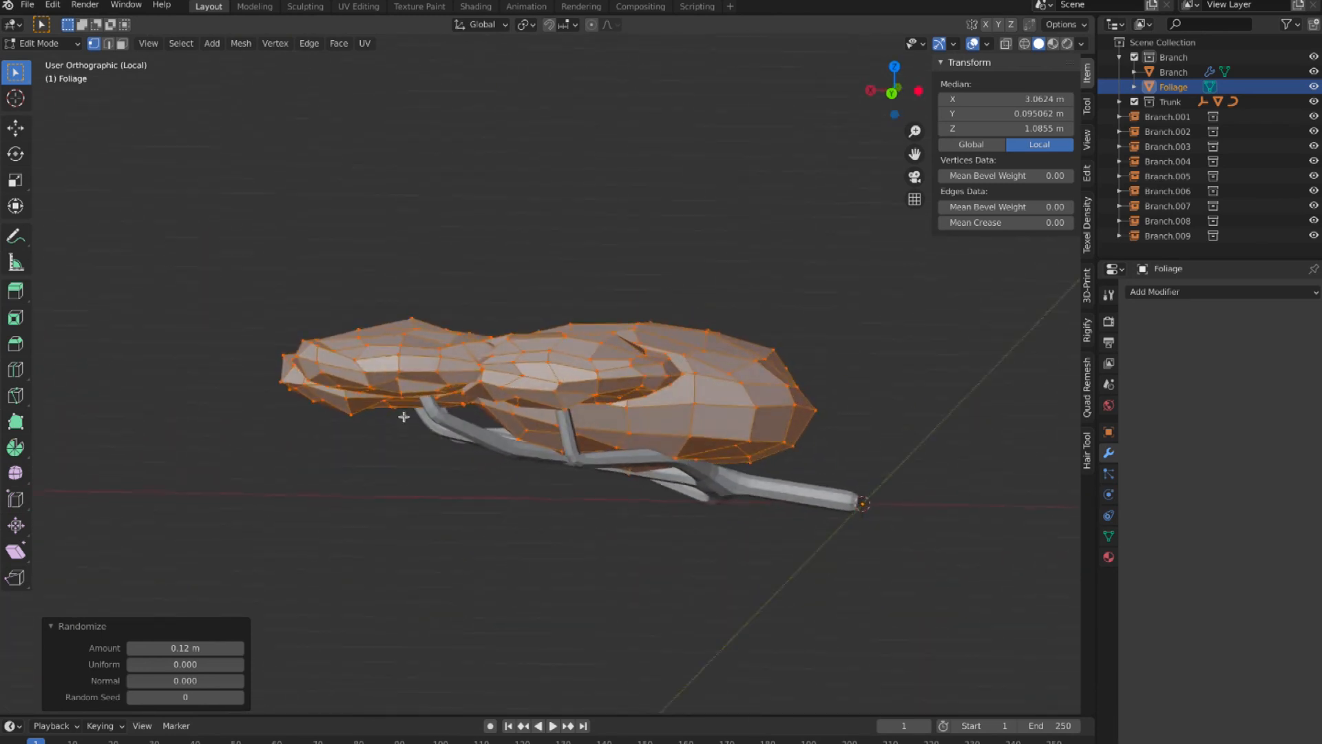
Apply smooth shading to the Foliage object and the branch object in Object Mode.
click(73, 60)
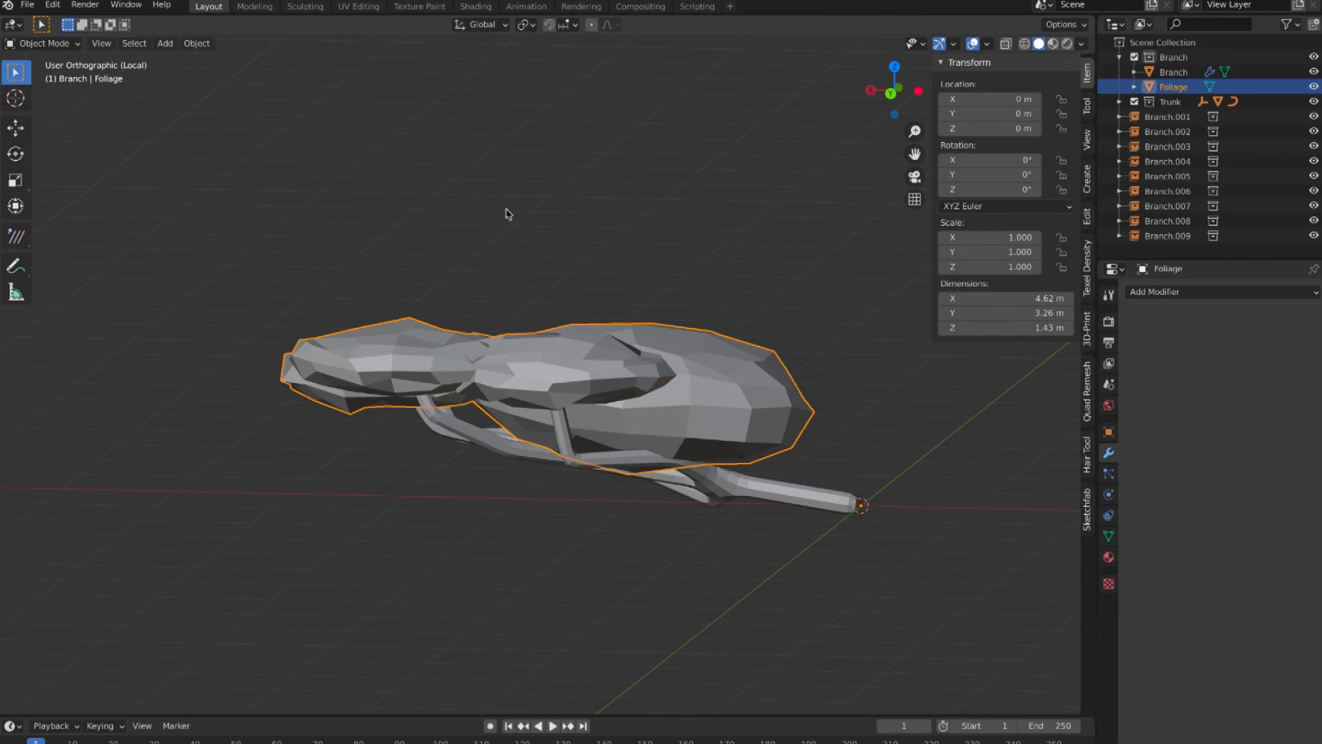
middle_drag(507, 212, 489, 343)
right_click(489, 342)
click(506, 340)
middle_drag(598, 332, 500, 559)
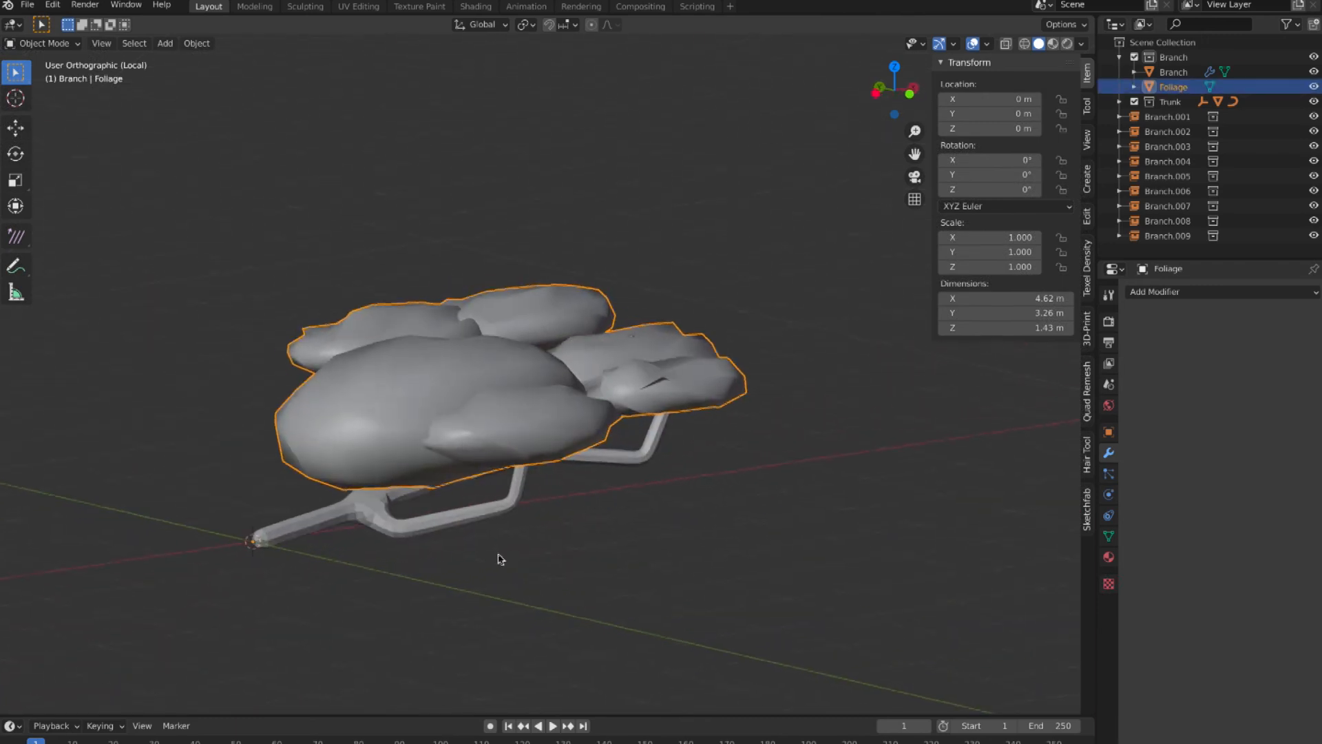
click(468, 522)
right_click(470, 518)
middle_drag(569, 528, 729, 397)
click(755, 554)
Select the whole middle outer clump in the Foliage mesh and move it slightly.
click(728, 397)
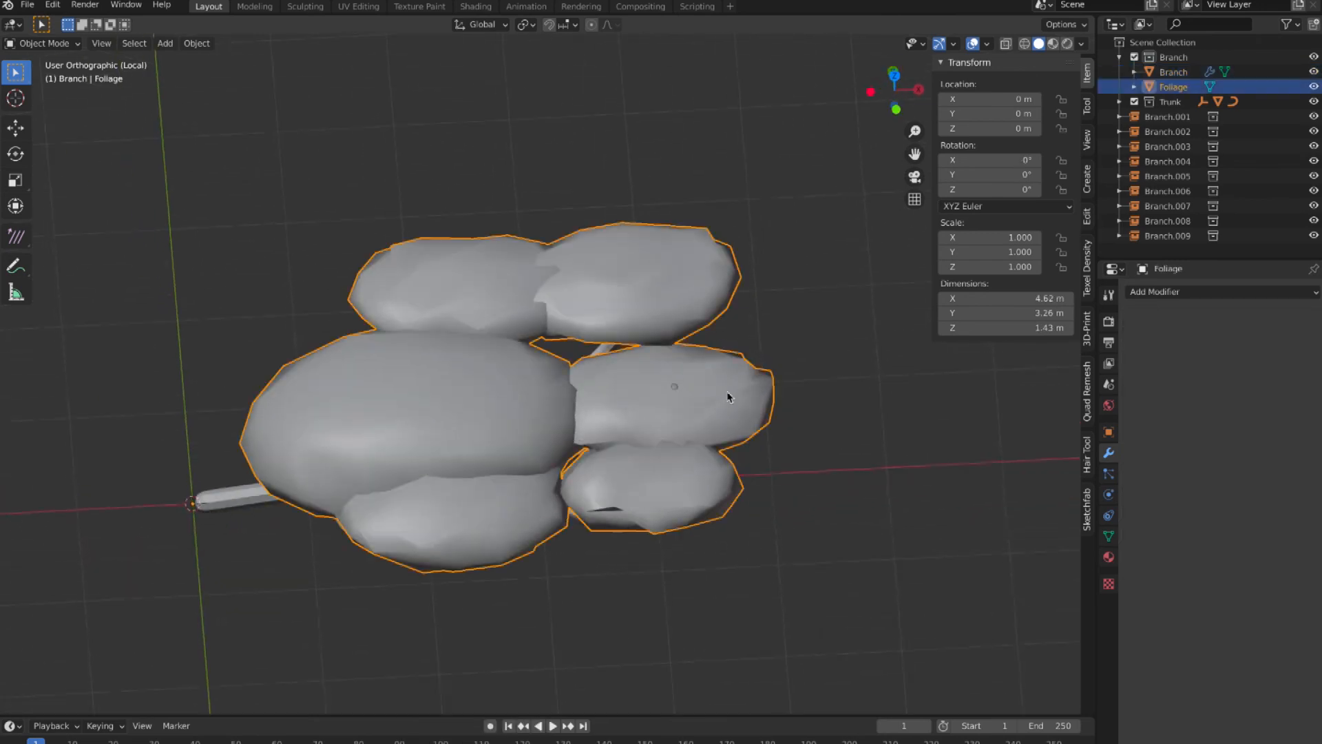
key(Tab)
key(alt+a)
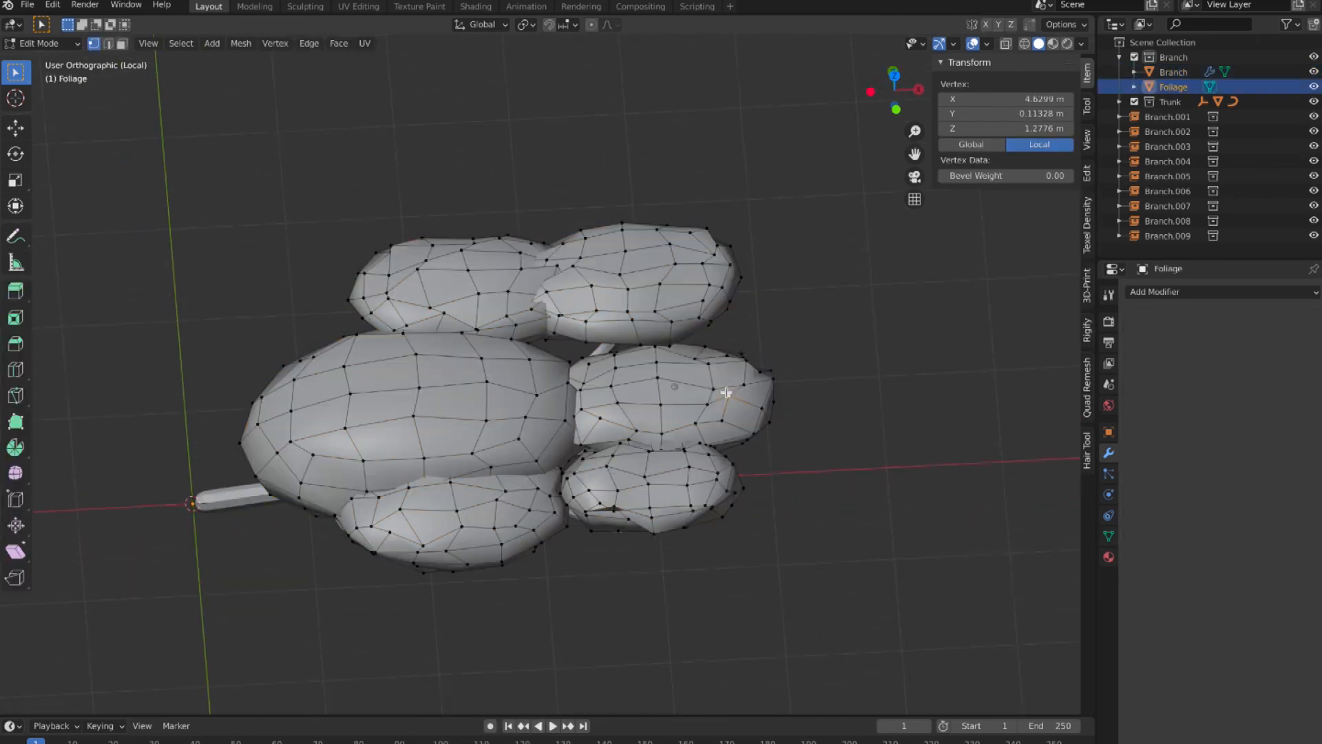
key(l)
middle_drag(726, 392, 725, 392)
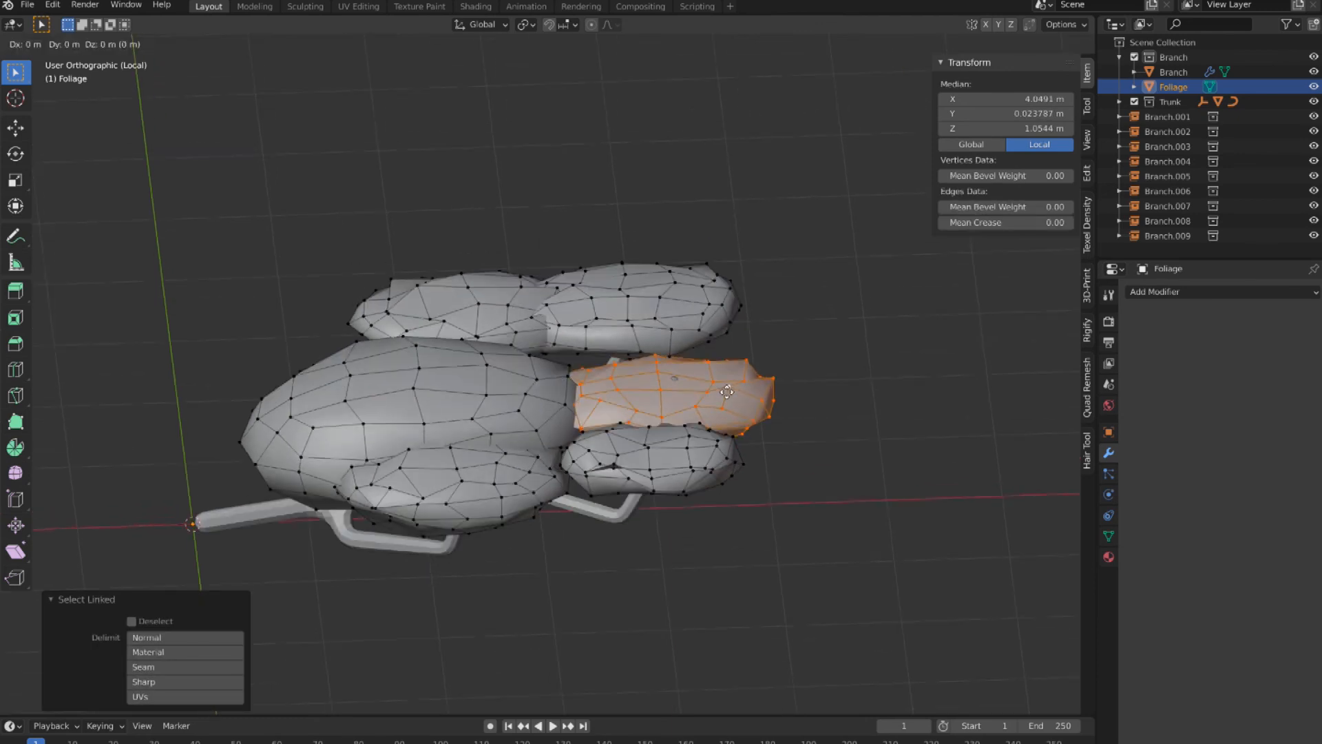
click(727, 383)
Smooth the vertices of the small outer front clump with a smoothing of about 0.403.
click(669, 457)
middle_drag(665, 458, 623, 478)
key(l)
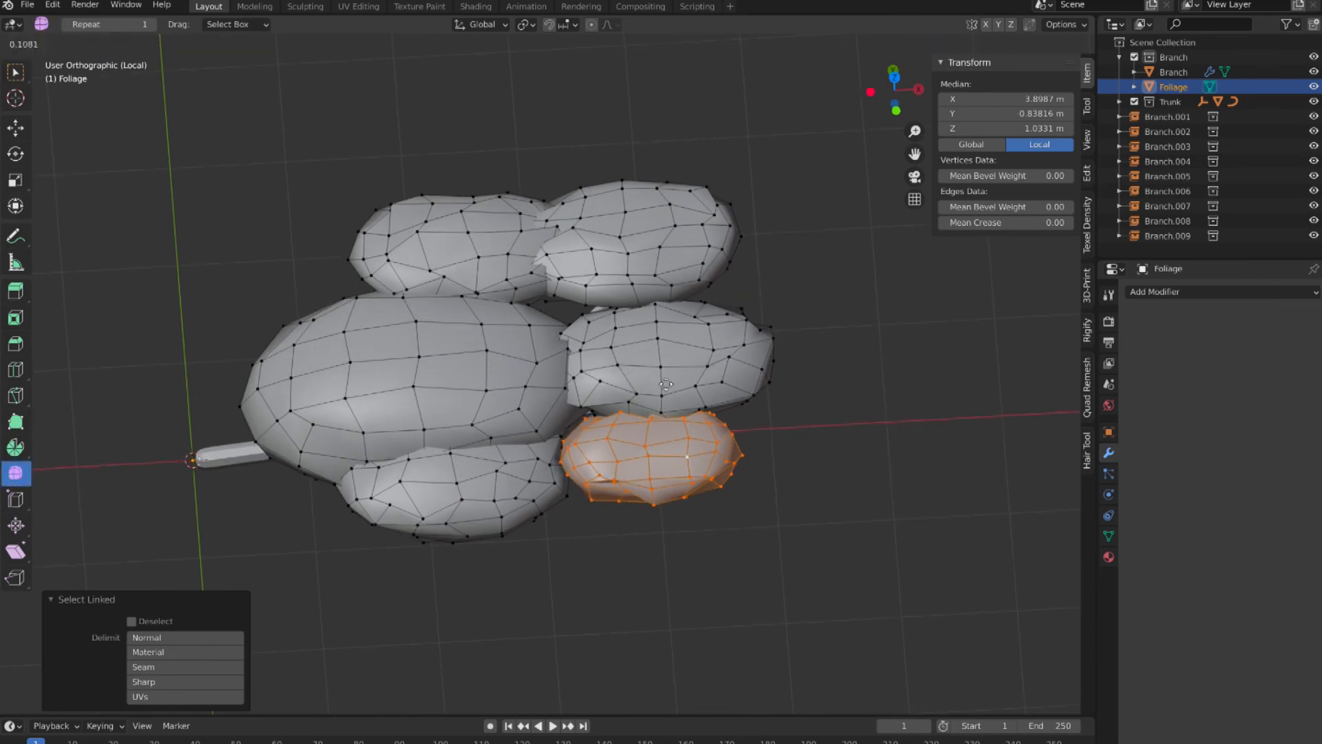
click(741, 411)
middle_drag(741, 411, 250, 193)
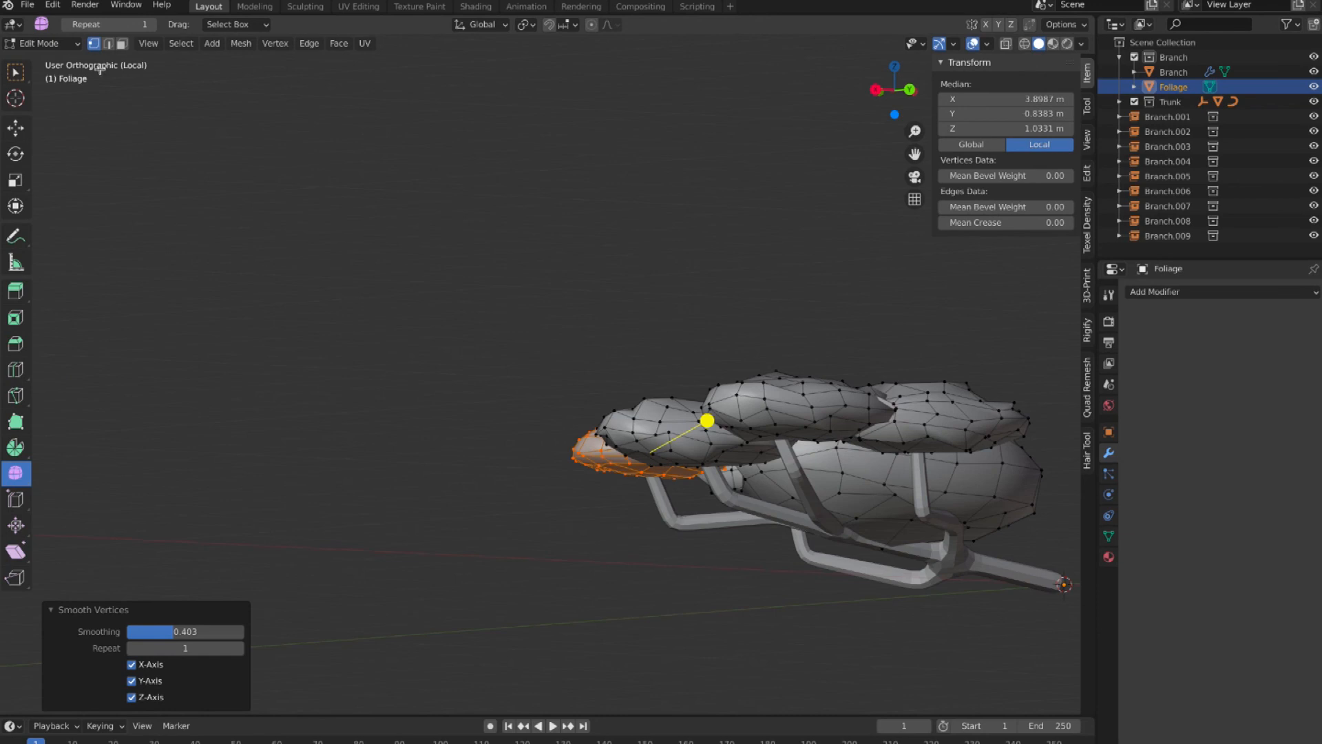
Return to Object Mode and leave local view to check the foliage on the whole tree.
click(74, 62)
middle_drag(670, 273, 525, 288)
scroll(663, 286, down, 2)
middle_drag(528, 406, 530, 409)
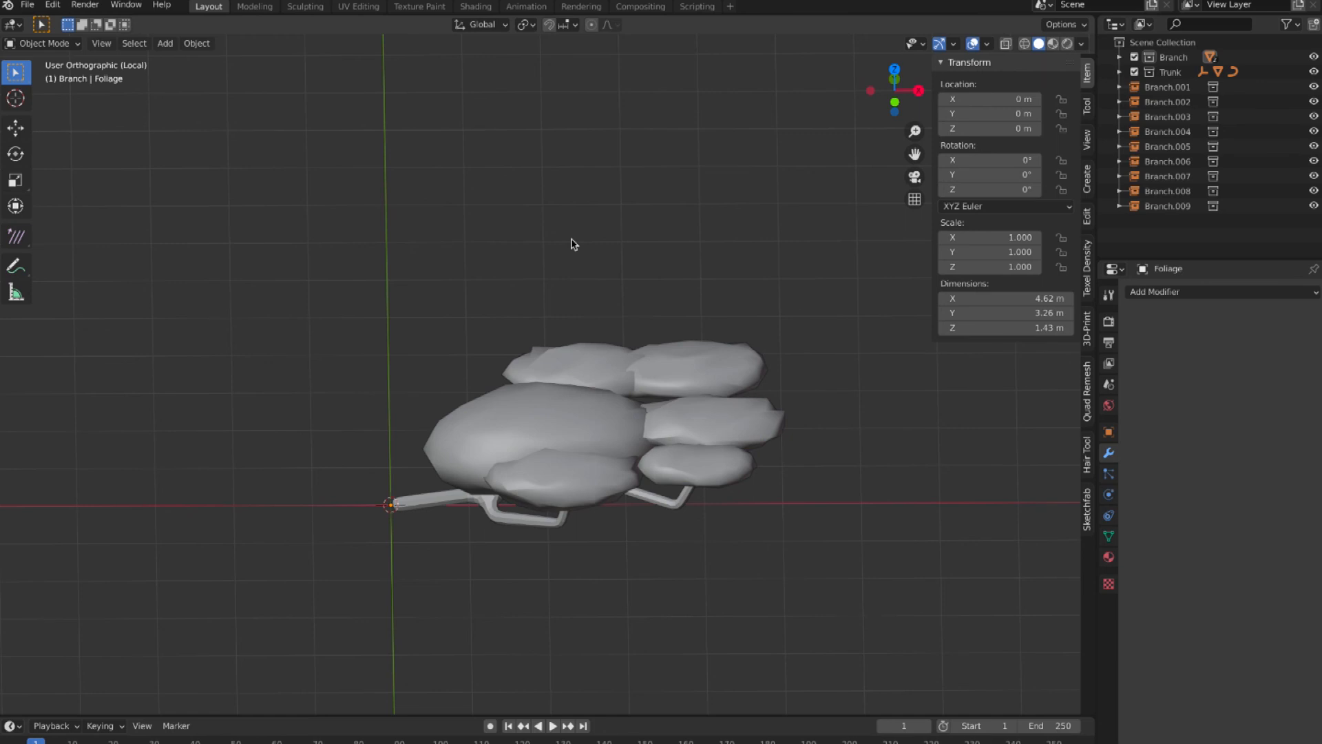
key(KP_Divide)
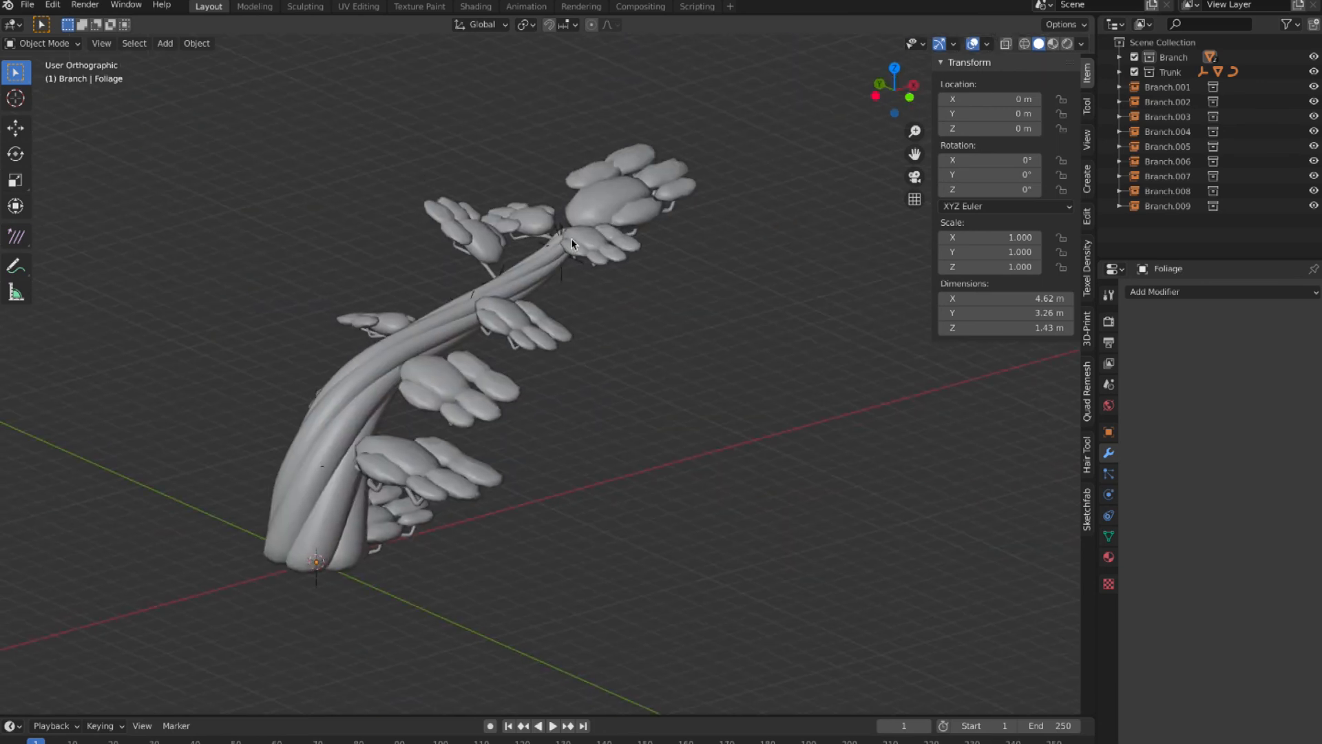
middle_drag(518, 367, 694, 273)
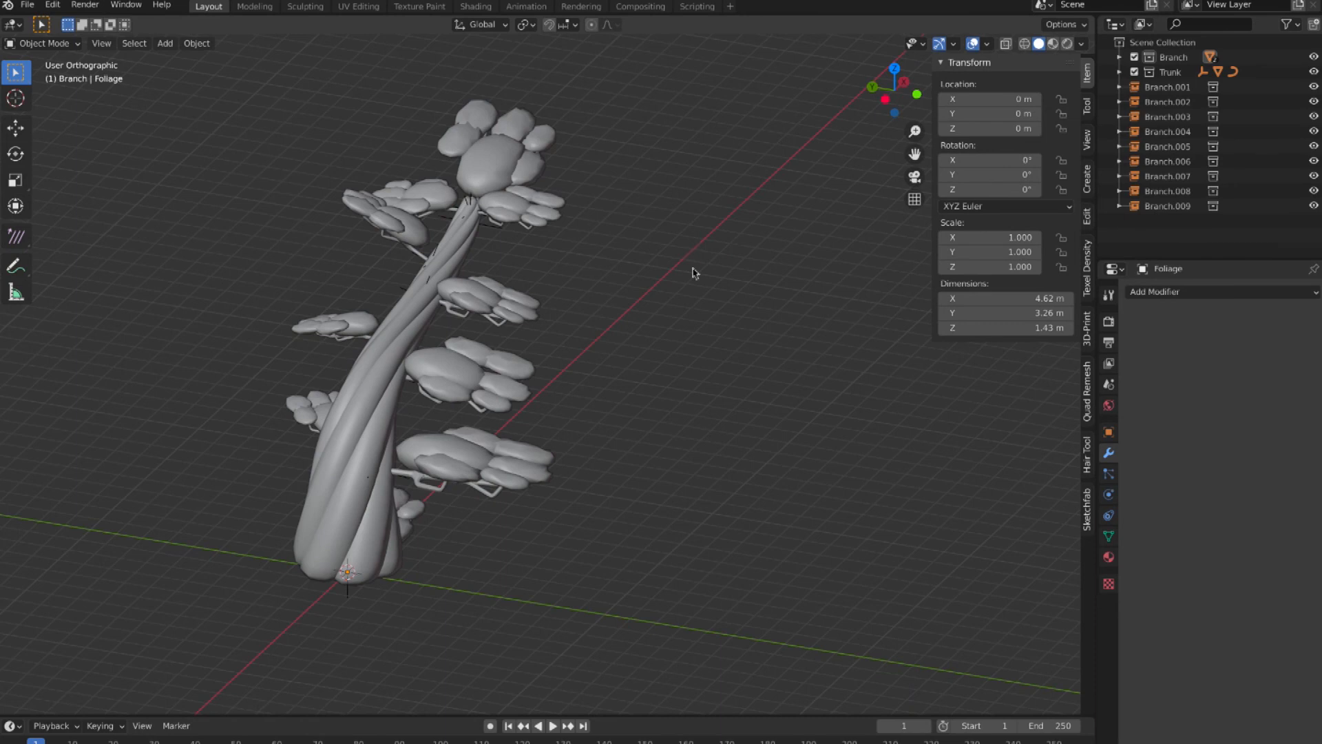